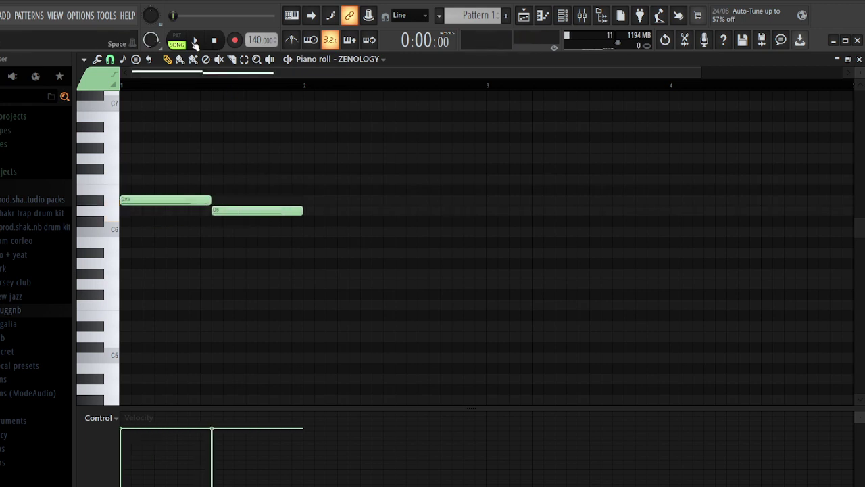
# Add an A#5 note at the start of bar 2 and lengthen it to three beats
pyautogui.click(307, 253)
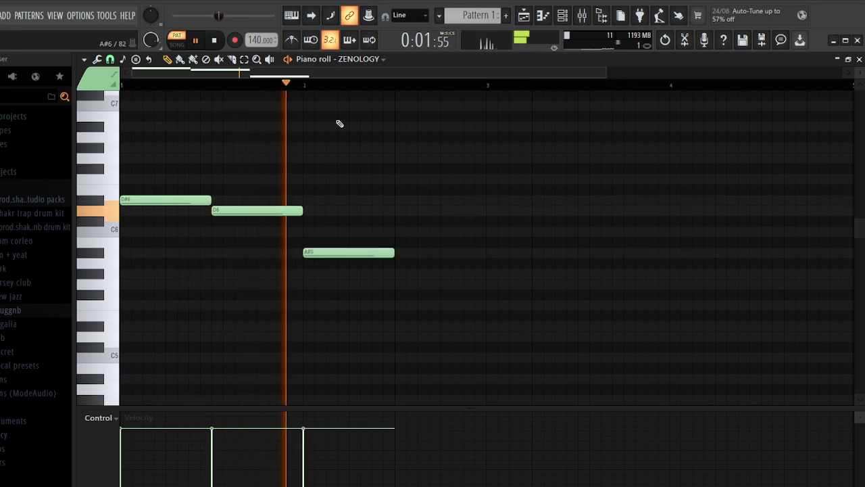
pyautogui.scroll(-1, 334, 93)
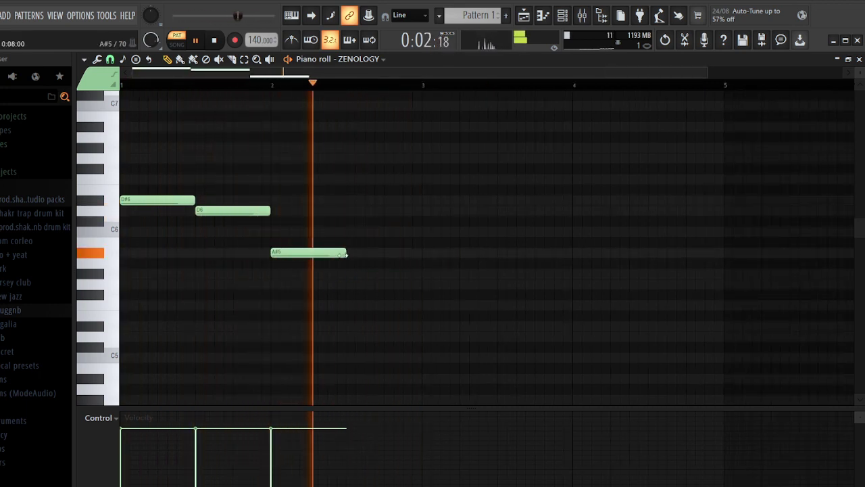
pyautogui.moveTo(341, 255); pyautogui.dragTo(380, 257)
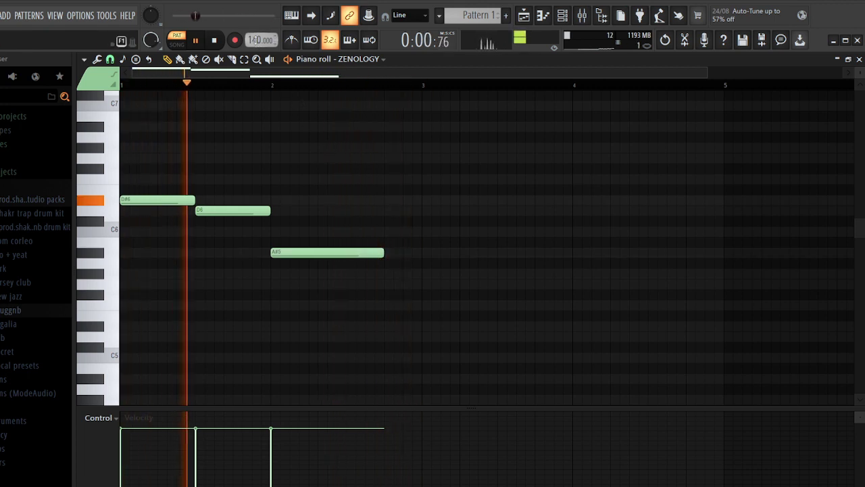
pyautogui.press('space')
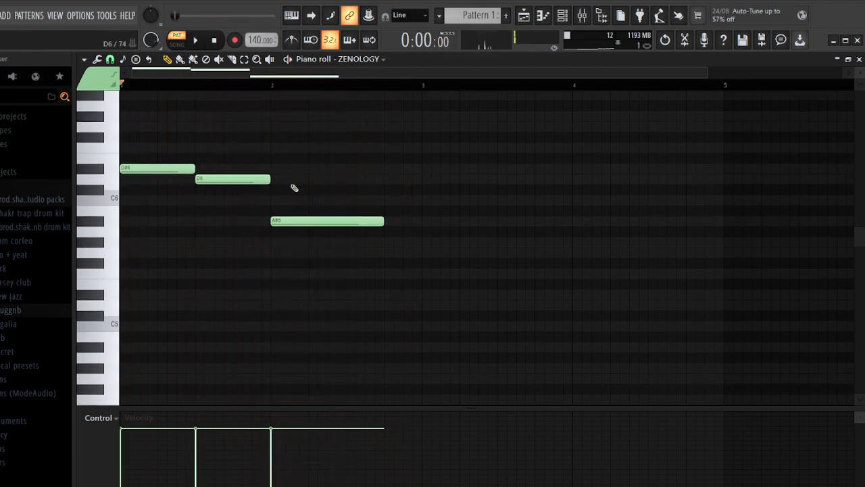
# Transpose the three melody notes down one octave and set the tempo to 144 BPM, checking it against the metronome
pyautogui.hotkey('ctrl', 'Down')
pyautogui.press('space')
pyautogui.scroll(-3, 298, 187)
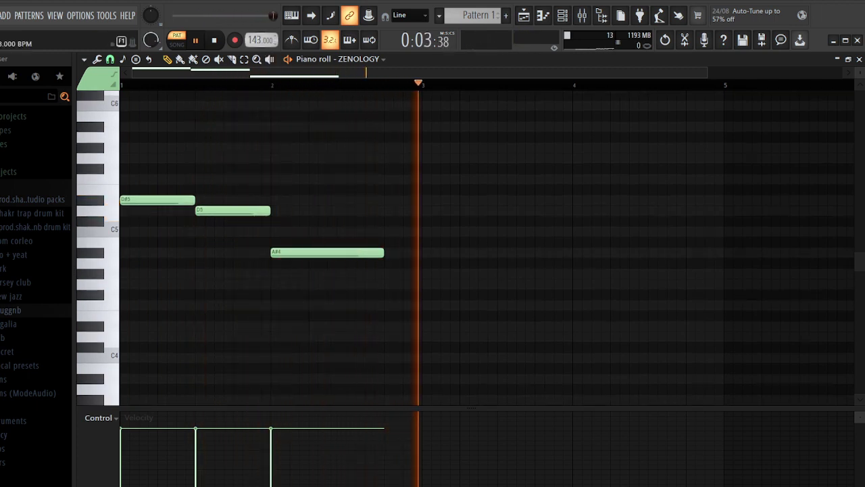
pyautogui.press('space')
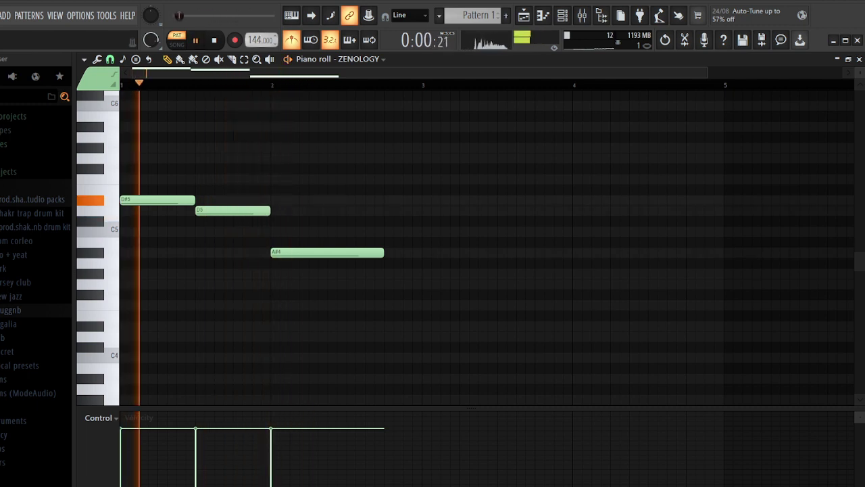
pyautogui.click(292, 42)
pyautogui.press('space')
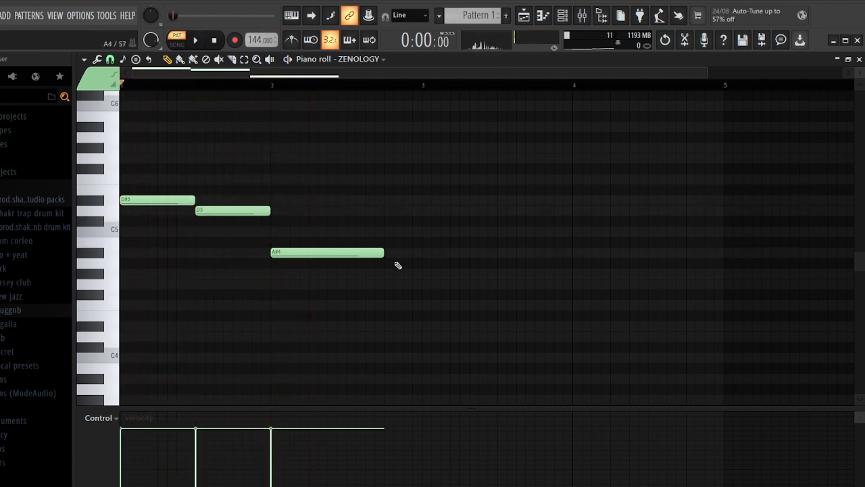
# Copy the three melody notes one octave lower and fill in the harmony notes G#4, G4 and D#4 between both layers
pyautogui.hotkey('ctrl', 'a')
pyautogui.hotkey('ctrl', 'Down')
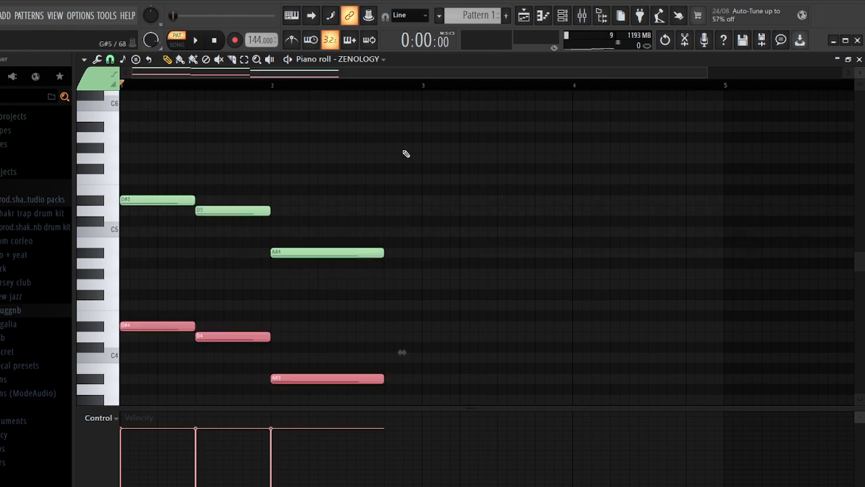
pyautogui.moveTo(313, 289); pyautogui.dragTo(157, 282)
pyautogui.press('space')
pyautogui.click(174, 253)
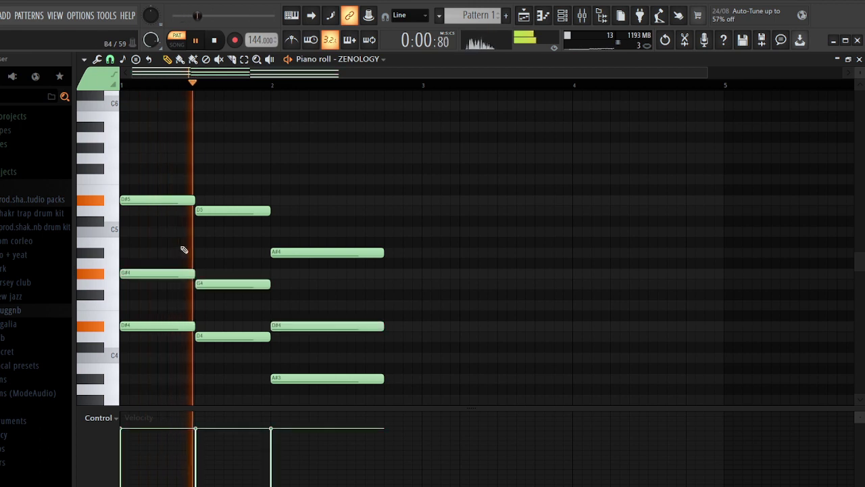
# Trim the upper D5 and A#4 notes, adding a short F5 at the end of bar 1 and short C5 and D5 notes ending bar 2
pyautogui.scroll(-2, 342, 272)
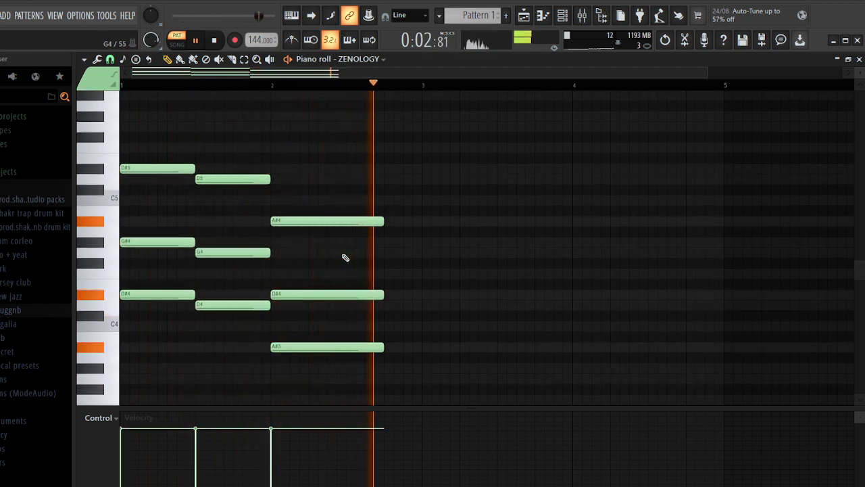
pyautogui.scroll(2, 344, 257)
pyautogui.click(257, 179)
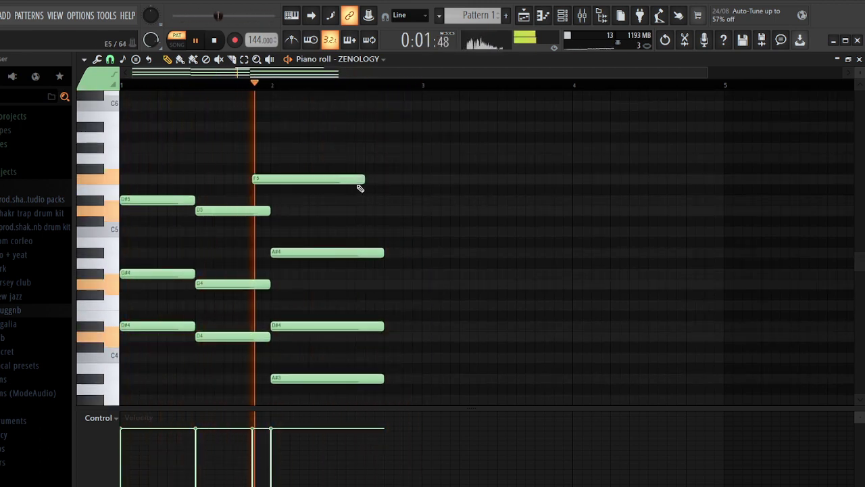
pyautogui.moveTo(360, 188); pyautogui.dragTo(254, 212)
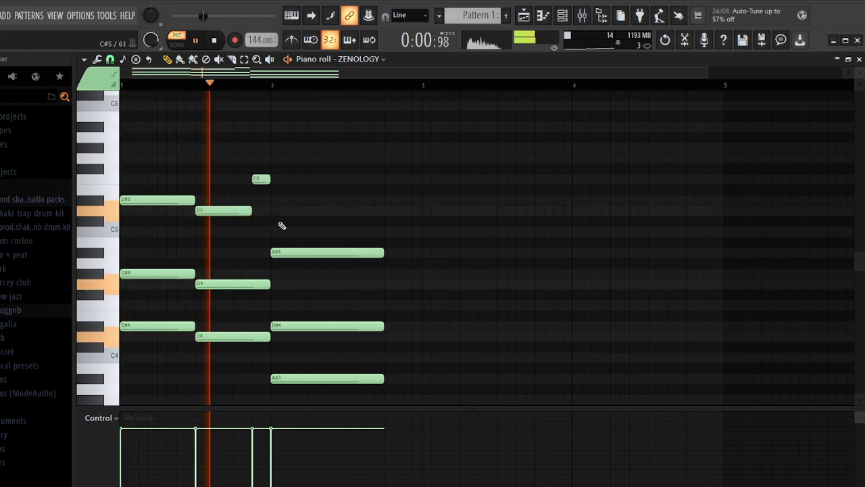
pyautogui.click(367, 210)
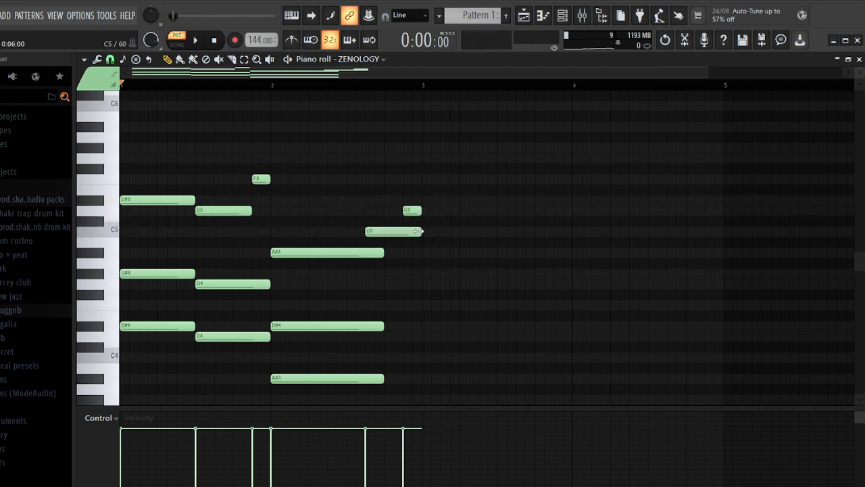
pyautogui.moveTo(382, 252); pyautogui.dragTo(377, 256)
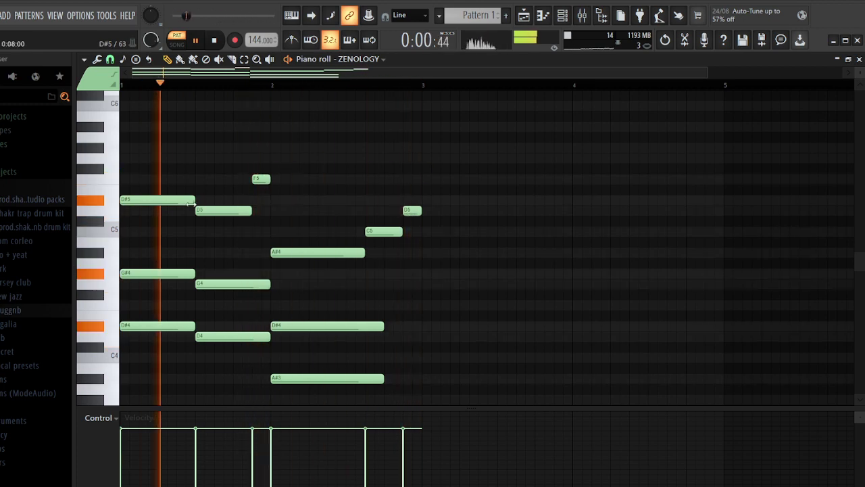
# Try a short F5 followed by a short D#5 at the end of the opening D#5 note
pyautogui.scroll(-2, 143, 166)
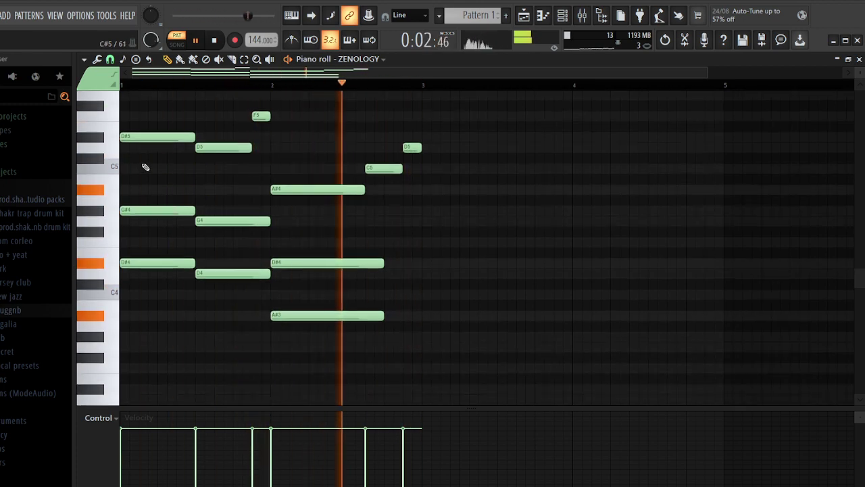
pyautogui.scroll(1, 174, 166)
pyautogui.press('space')
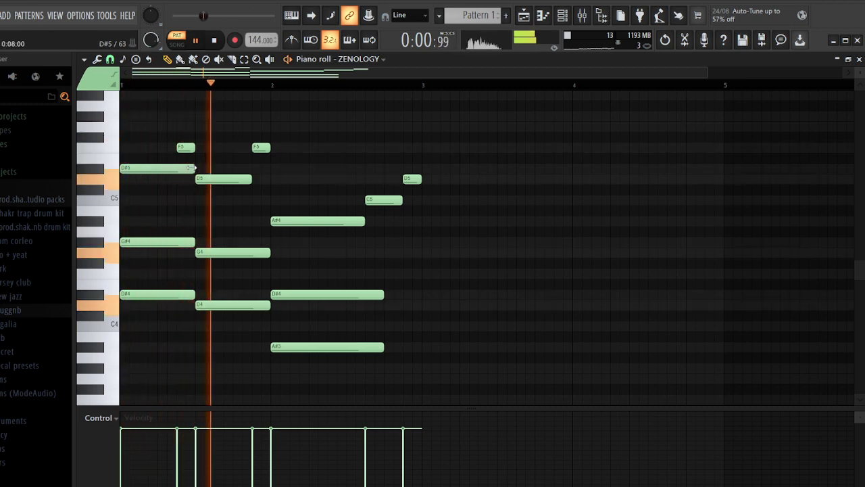
pyautogui.press('space')
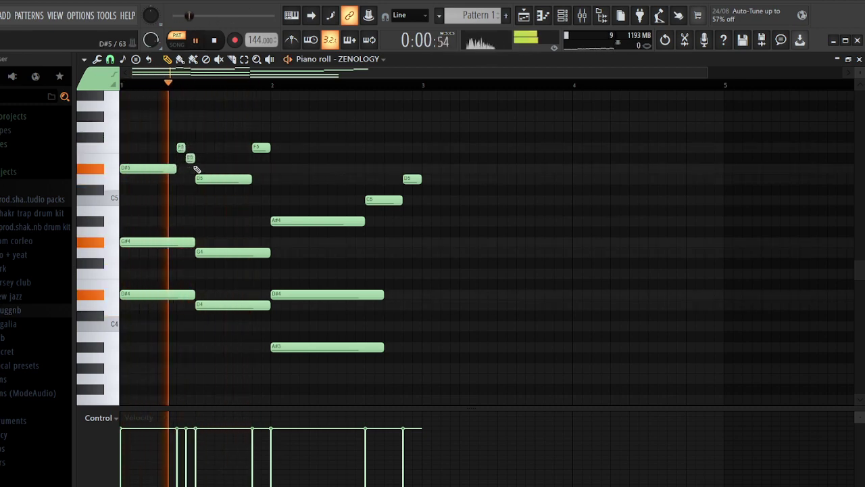
pyautogui.press('space')
pyautogui.moveTo(189, 159); pyautogui.dragTo(190, 169)
pyautogui.press('space')
pyautogui.rightClick(198, 157)
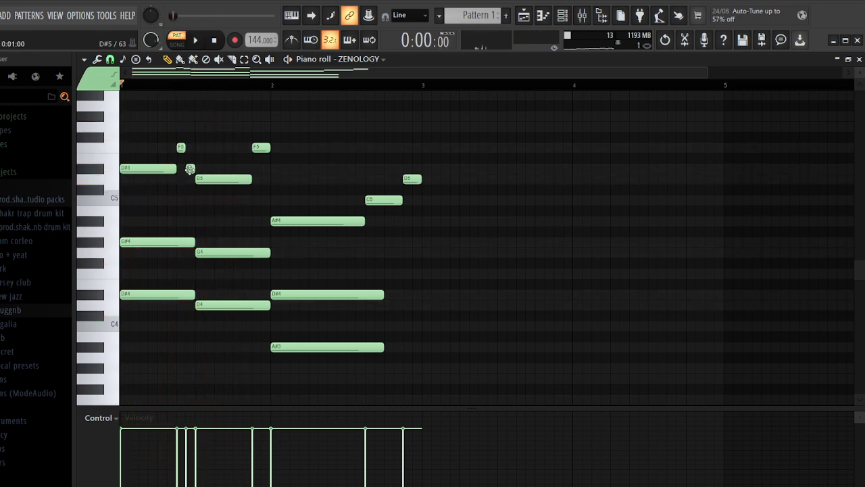
# Try an F5, E5, D#5 run and a longer F5–D#5 pair within the second beat of bar 1
pyautogui.press('space')
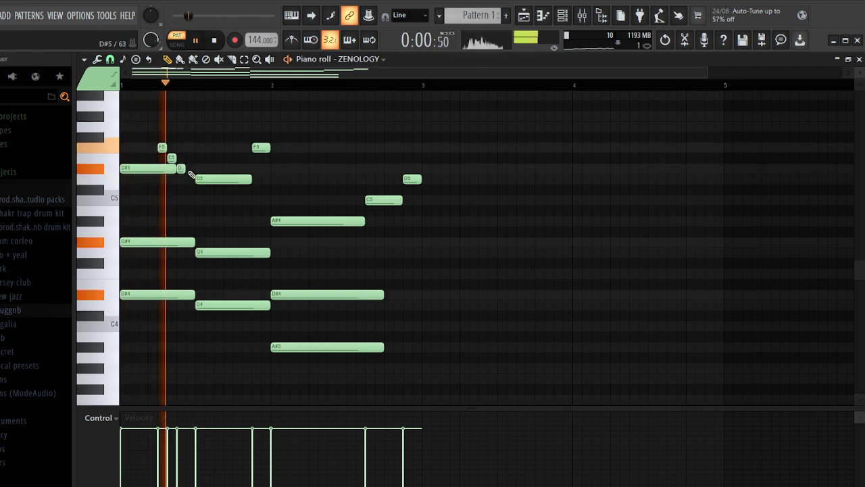
pyautogui.press('space')
pyautogui.moveTo(175, 169); pyautogui.dragTo(176, 150)
pyautogui.rightClick(172, 158)
pyautogui.press('space')
pyautogui.press('space')
pyautogui.press('space')
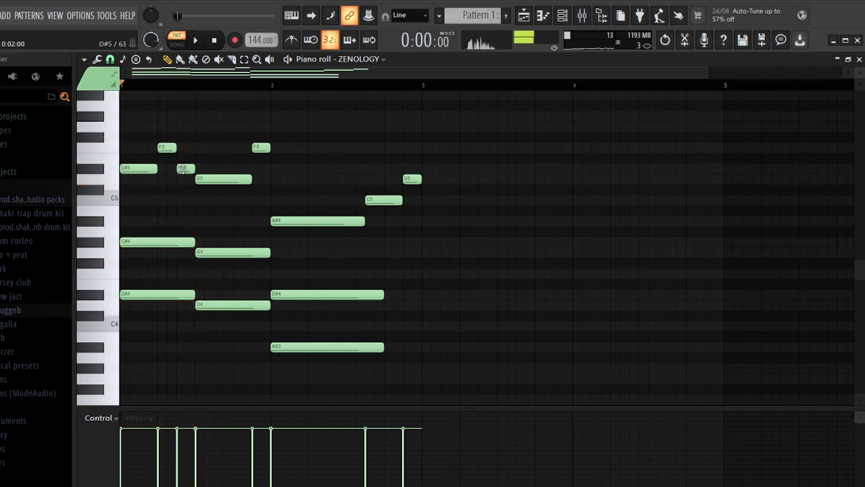
pyautogui.press('space')
pyautogui.rightClick(183, 169)
# Add a one-step C5 note beneath the last part of the two-beat opening D#5 and play the pattern
pyautogui.press('space')
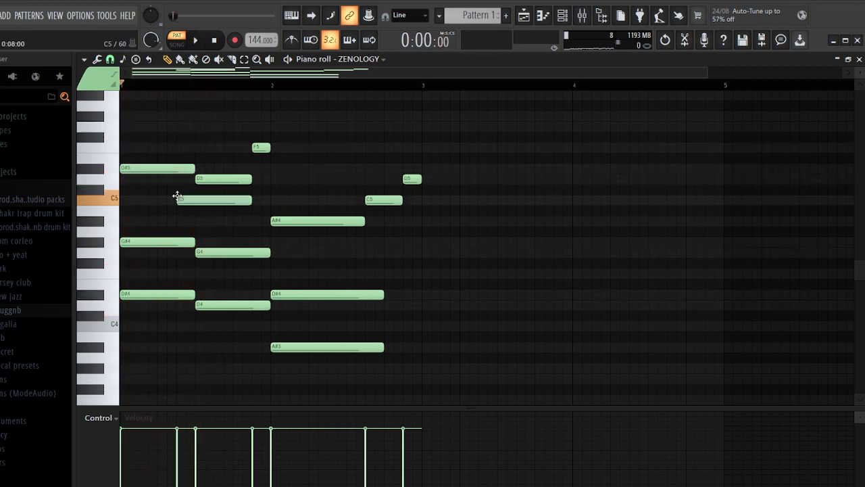
pyautogui.moveTo(249, 202); pyautogui.dragTo(184, 201)
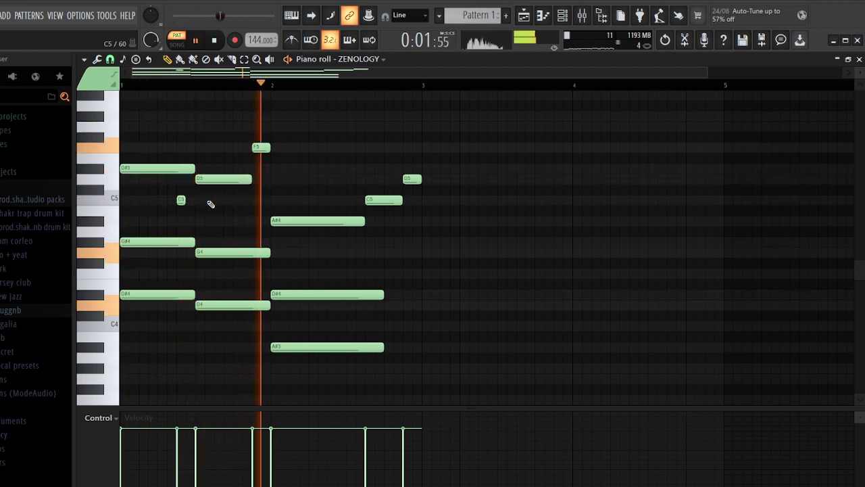
pyautogui.press('space')
pyautogui.press('space')
# Duplicate the two-bar phrase into bars 3 and 4, and halve the length of the F5 at the end of bar 1
pyautogui.hotkey('ctrl', 'b')
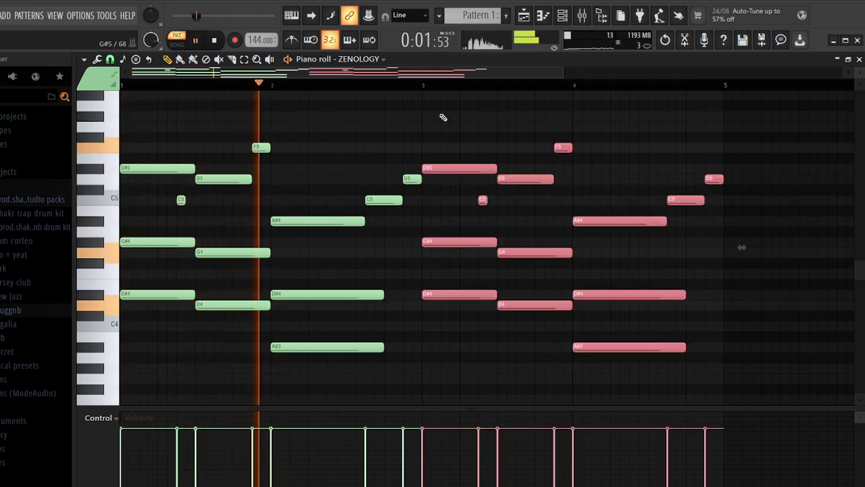
pyautogui.hotkey('ctrl', 'd')
pyautogui.press('space')
pyautogui.press('space')
pyautogui.moveTo(269, 147); pyautogui.dragTo(261, 147)
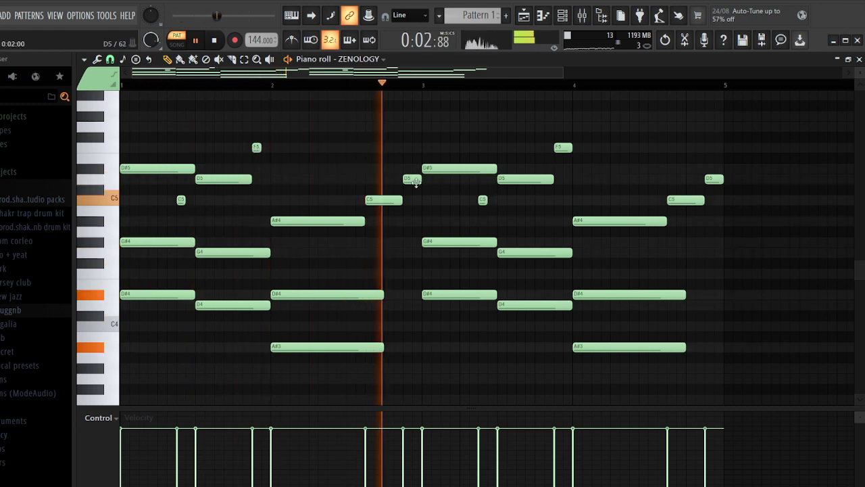
# Vary the repeat by making bar 3's short notes F5 and C5, and add a short A#4 after a shortened C5 in bar 4
pyautogui.moveTo(438, 72); pyautogui.dragTo(478, 72)
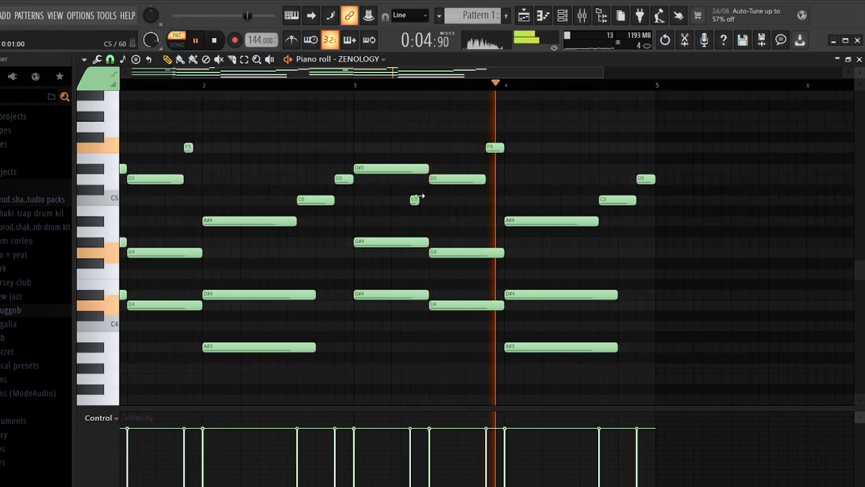
pyautogui.press('space')
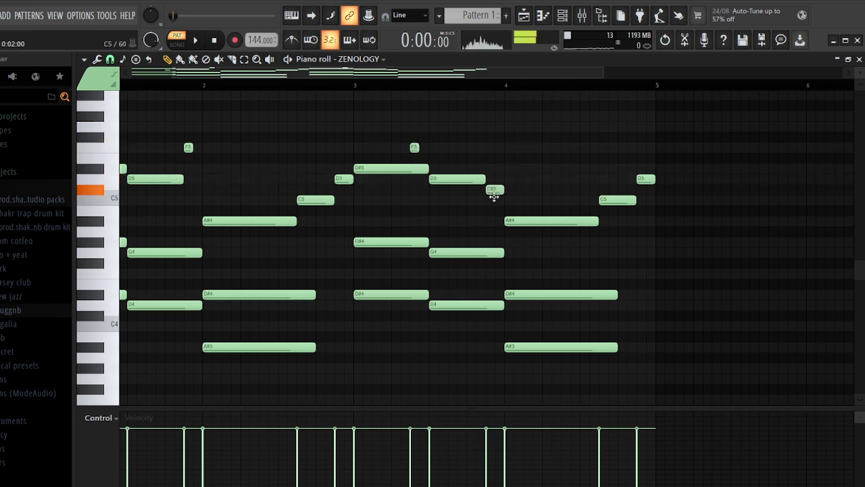
pyautogui.moveTo(438, 71); pyautogui.dragTo(496, 90)
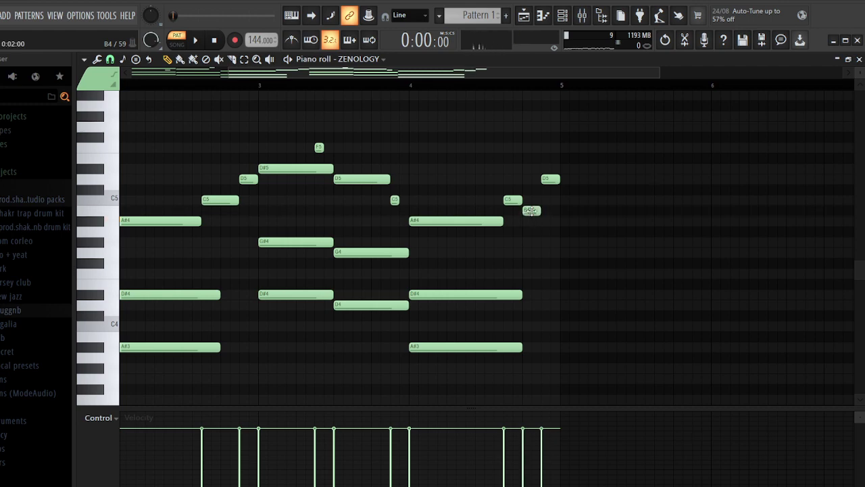
# Copy the lowest note of every chord one octave lower as a bass layer and play the pattern
pyautogui.keyDown('ctrl'); pyautogui.scroll(-2, 476, 94); pyautogui.keyUp('ctrl')
pyautogui.scroll(-2, 271, 221)
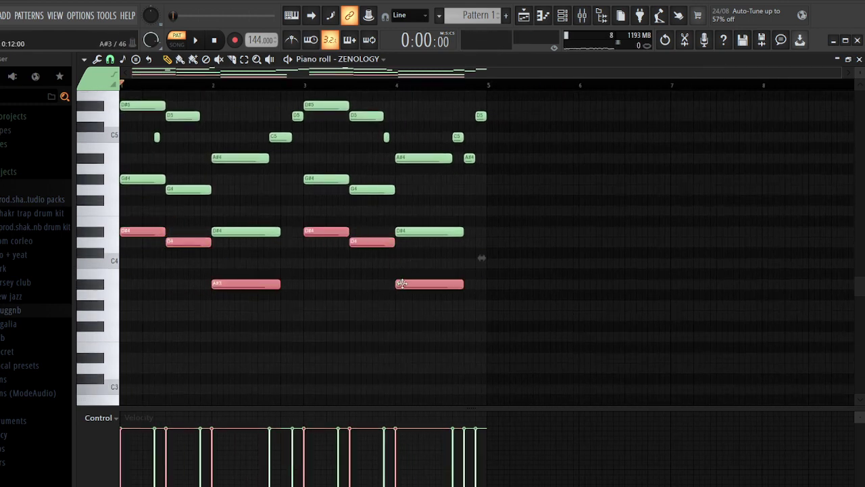
pyautogui.hotkey('ctrl', 'Down')
pyautogui.hotkey('ctrl', 'd')
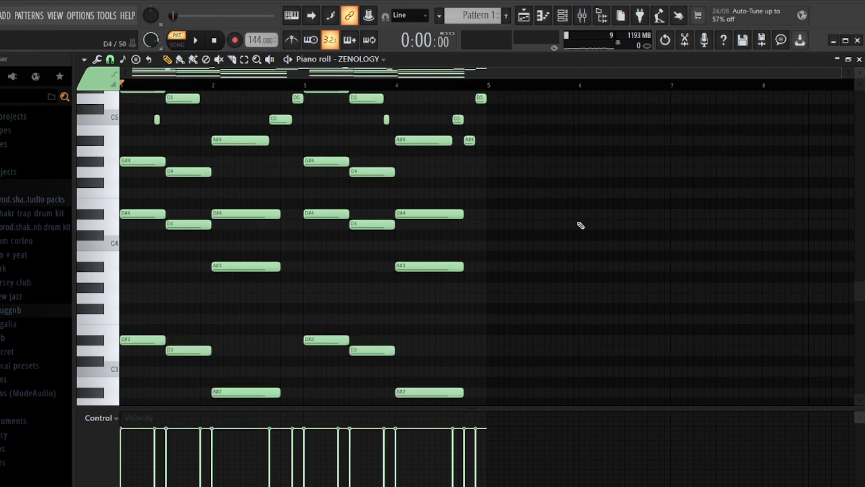
pyautogui.scroll(2, 579, 225)
pyautogui.press('space')
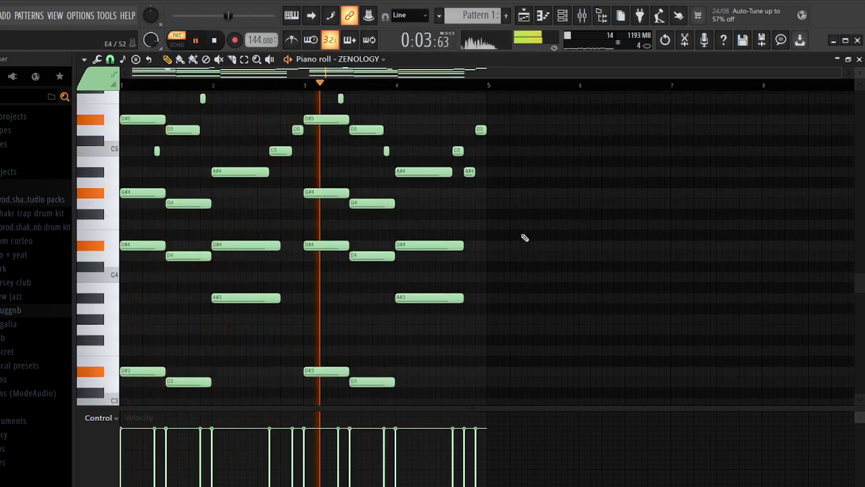
# Lengthen the four one-step F5 and C5 notes to two steps, and shorten the D#5 notes in bars 1 and 3
pyautogui.keyDown('ctrl'); pyautogui.keyDown('shift'); pyautogui.click(340, 99); pyautogui.keyUp('shift'); pyautogui.keyUp('ctrl')
pyautogui.keyDown('ctrl'); pyautogui.keyDown('shift'); pyautogui.click(203, 98); pyautogui.keyUp('shift'); pyautogui.keyUp('ctrl')
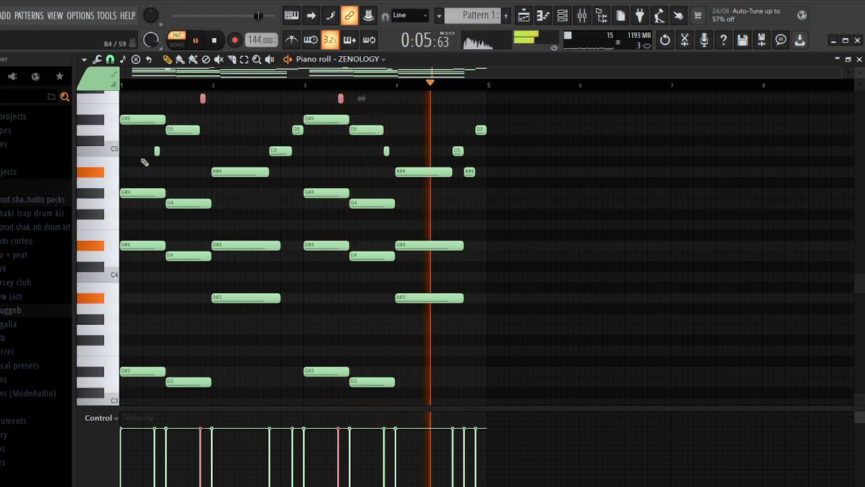
pyautogui.keyDown('ctrl'); pyautogui.keyDown('shift'); pyautogui.click(156, 150); pyautogui.keyUp('shift'); pyautogui.keyUp('ctrl')
pyautogui.keyDown('ctrl'); pyautogui.keyDown('shift'); pyautogui.click(387, 150); pyautogui.keyUp('shift'); pyautogui.keyUp('ctrl')
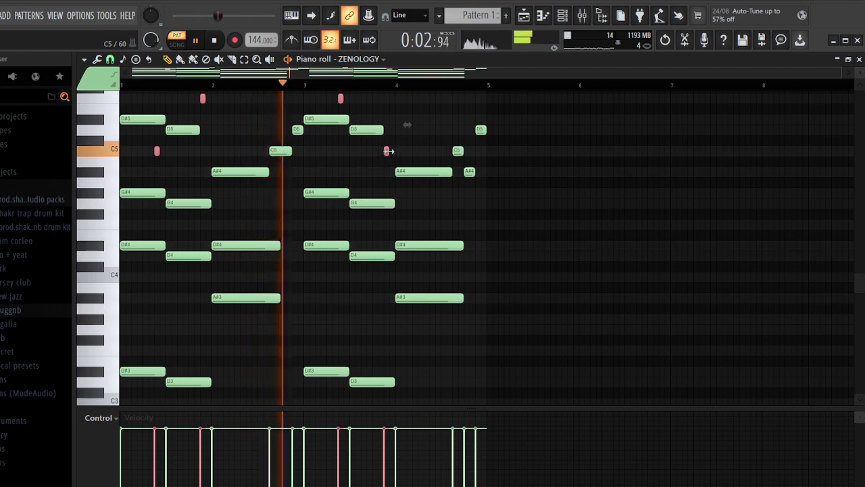
pyautogui.moveTo(389, 150); pyautogui.dragTo(396, 151)
pyautogui.keyDown('ctrl'); pyautogui.click(387, 128); pyautogui.keyUp('ctrl')
pyautogui.scroll(3, 338, 142)
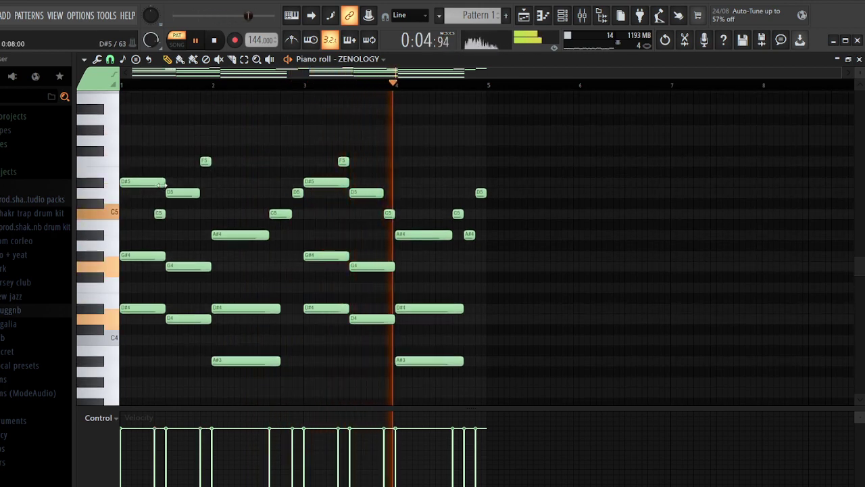
pyautogui.moveTo(165, 182); pyautogui.dragTo(155, 184)
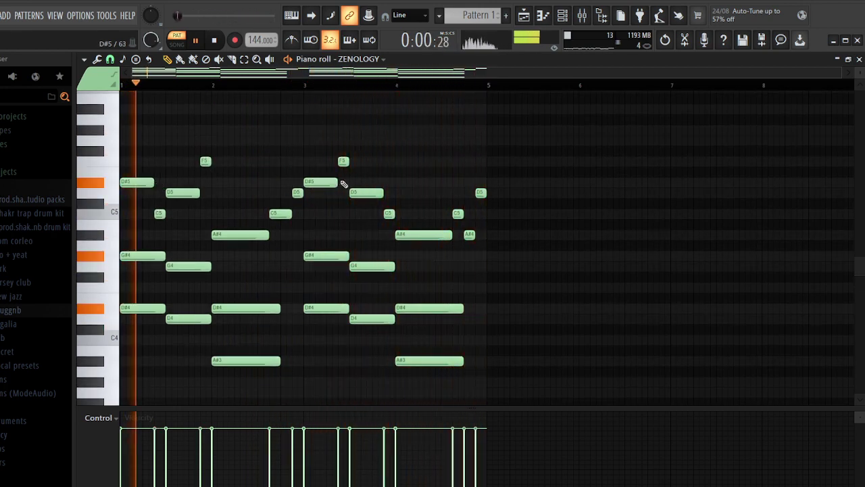
# Add a second ZENOLOGY channel with the SH-101 Calc Lead preset and open its empty piano roll
pyautogui.click(563, 15)
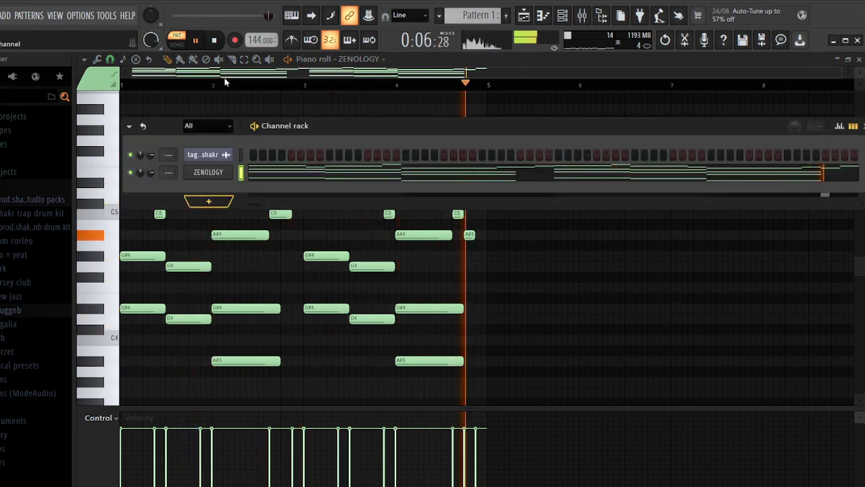
pyautogui.click(227, 177)
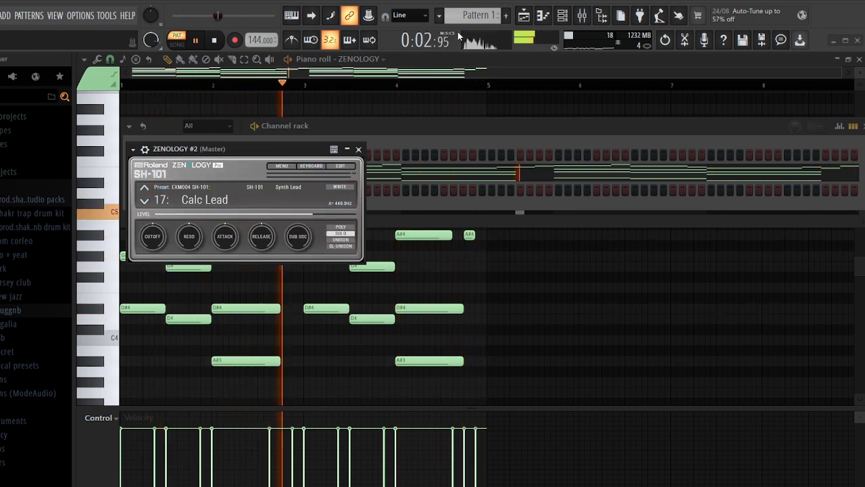
pyautogui.click(480, 106)
pyautogui.click(354, 59)
pyautogui.click(380, 132)
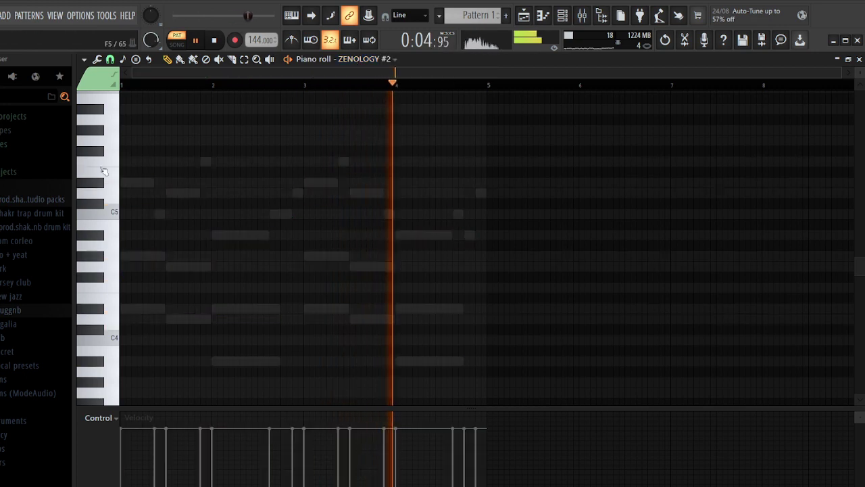
# Enter bar 1 of the lead as two-step notes F5, D#5, D5, C5, D5, C5 and F5, with a gap before the second C5
pyautogui.click(126, 161)
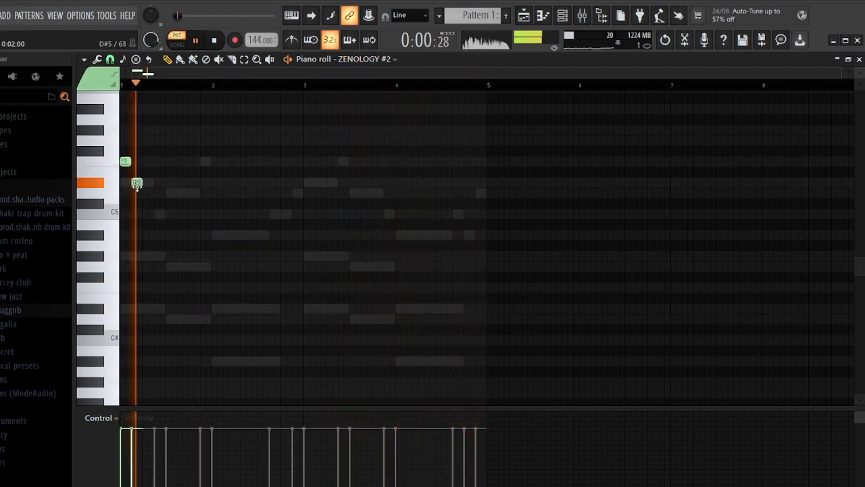
pyautogui.click(148, 193)
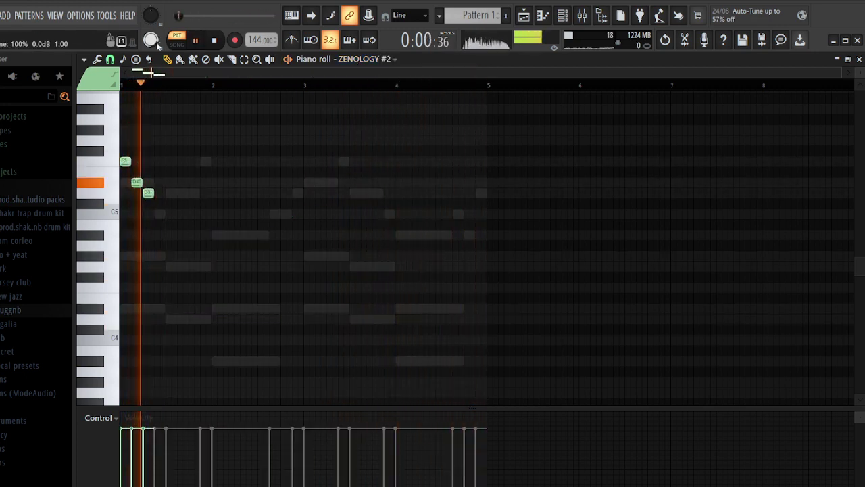
pyautogui.scroll(3, 163, 84)
pyautogui.click(159, 214)
pyautogui.scroll(1, 188, 84)
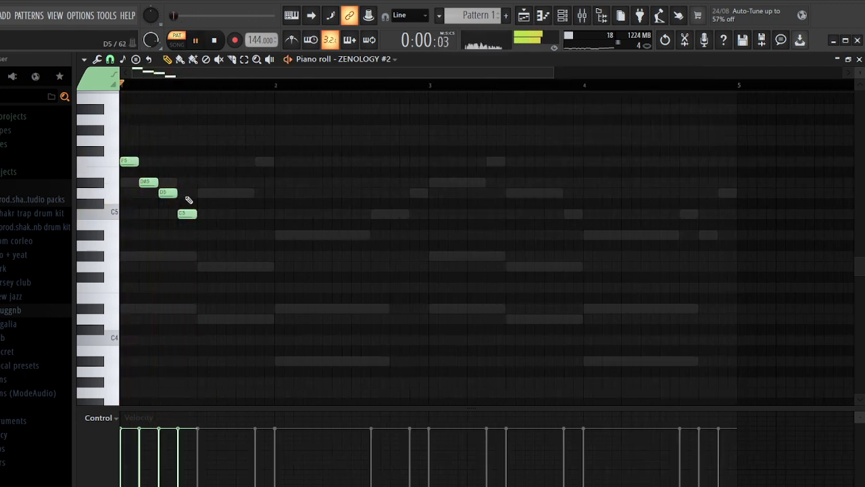
pyautogui.click(202, 193)
pyautogui.click(240, 213)
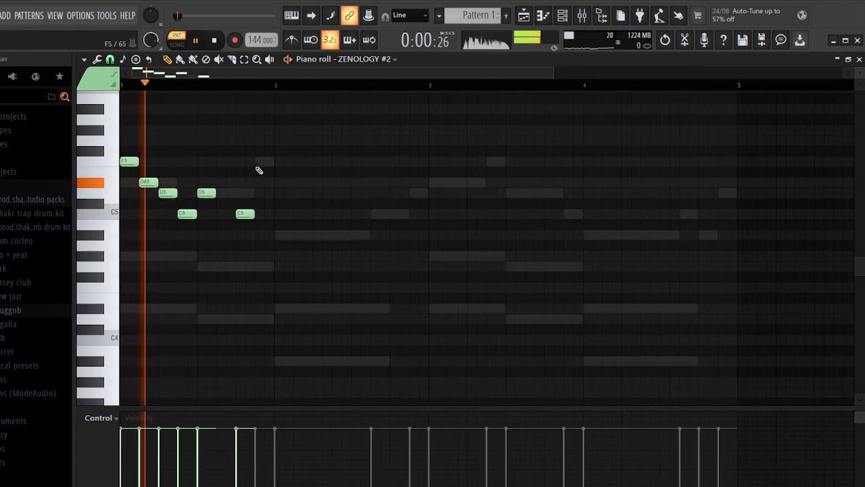
pyautogui.click(261, 162)
# Continue the lead through bar 2 with two-step notes D#5, D5, C5, D5, D5 and D#5, leaving gaps before the C5 and the last D5
pyautogui.click(281, 183)
pyautogui.click(299, 193)
pyautogui.press('space')
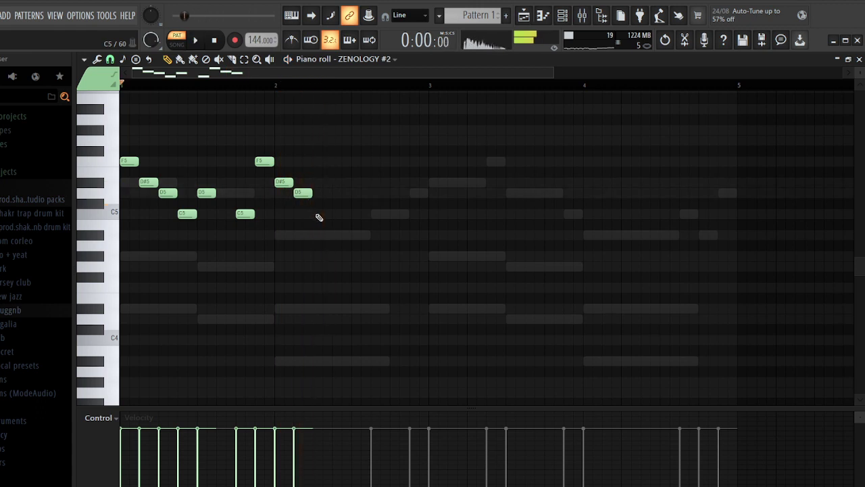
pyautogui.click(337, 213)
pyautogui.click(357, 193)
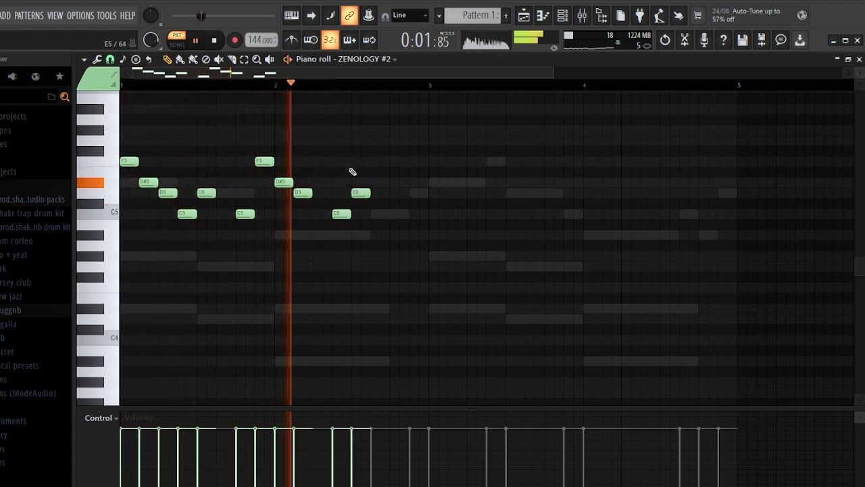
pyautogui.click(395, 194)
pyautogui.click(415, 183)
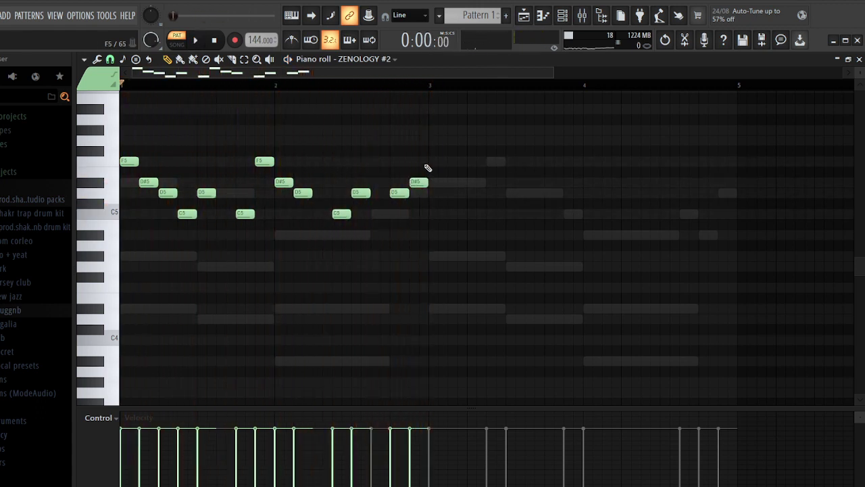
# Duplicate the two-bar lead phrase into bars 3 and 4, and raise its last two notes to G5 and F5
pyautogui.hotkey('ctrl', 'b')
pyautogui.rightClick(422, 132)
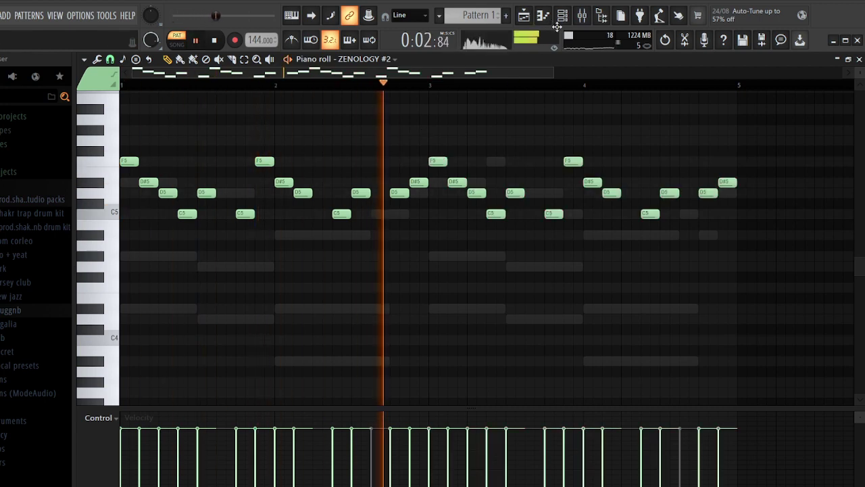
pyautogui.press('F6')
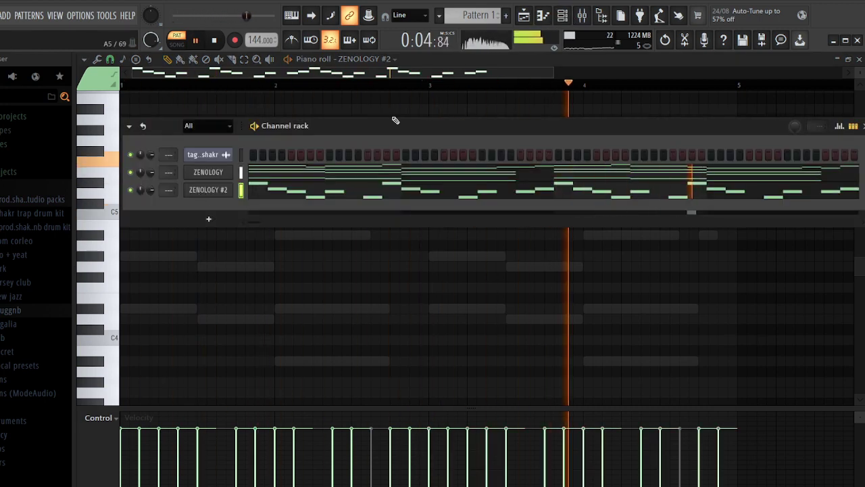
pyautogui.press('F6')
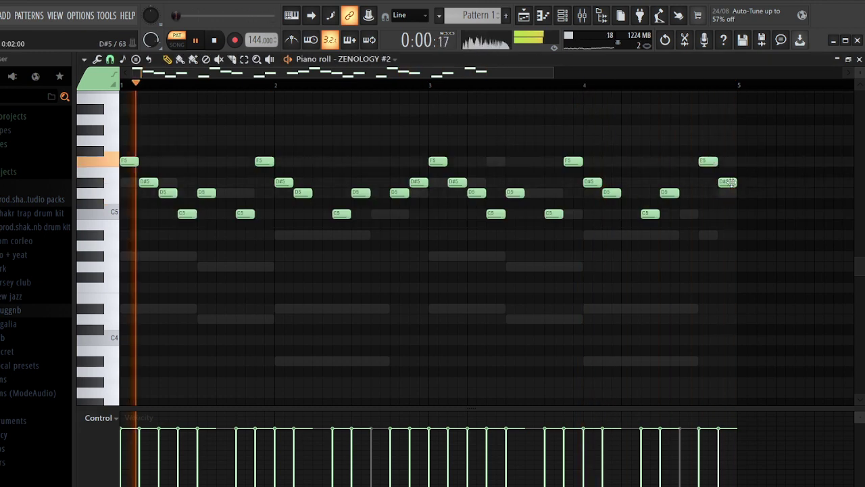
pyautogui.press('space')
pyautogui.moveTo(708, 162); pyautogui.dragTo(707, 140)
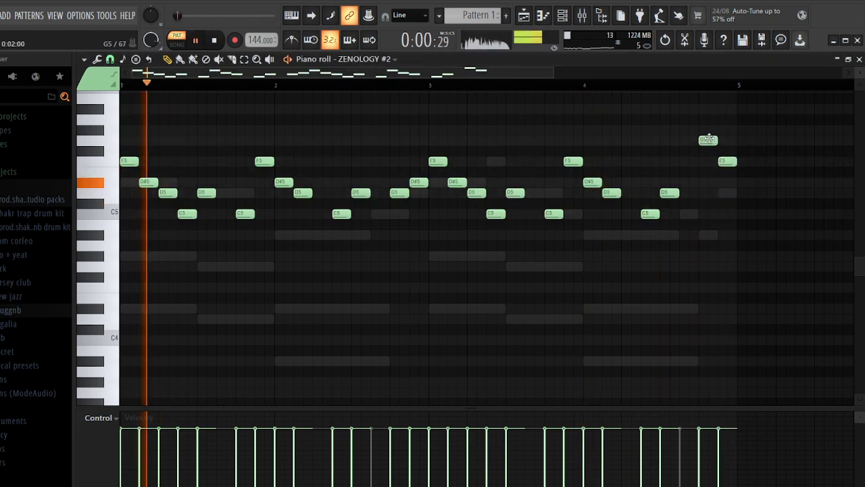
# Add short D5 grace notes before both F5s in bar 1, and a short C5 before the slightly delayed D5 near the end of bar 2
pyautogui.scroll(-1, 390, 146)
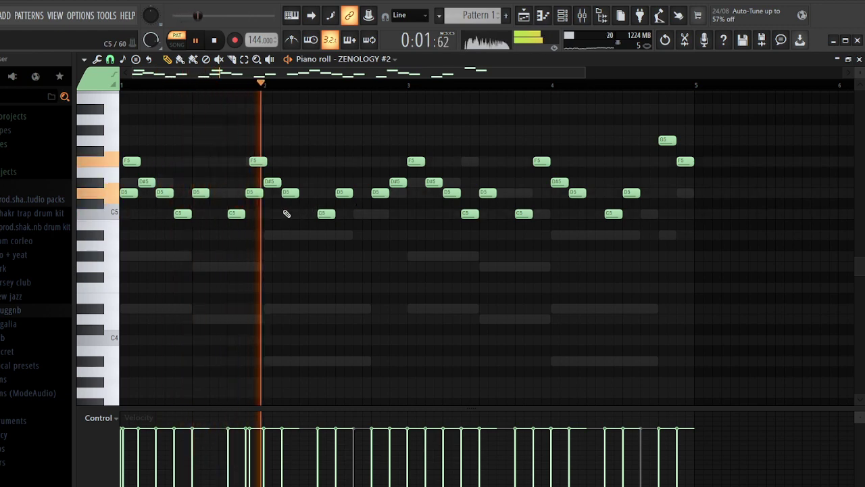
pyautogui.moveTo(262, 194); pyautogui.dragTo(253, 194)
pyautogui.press('space')
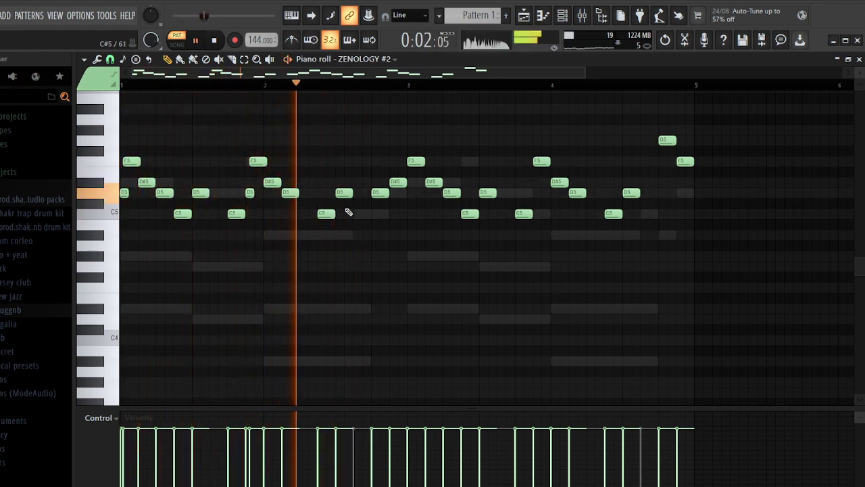
pyautogui.press('space')
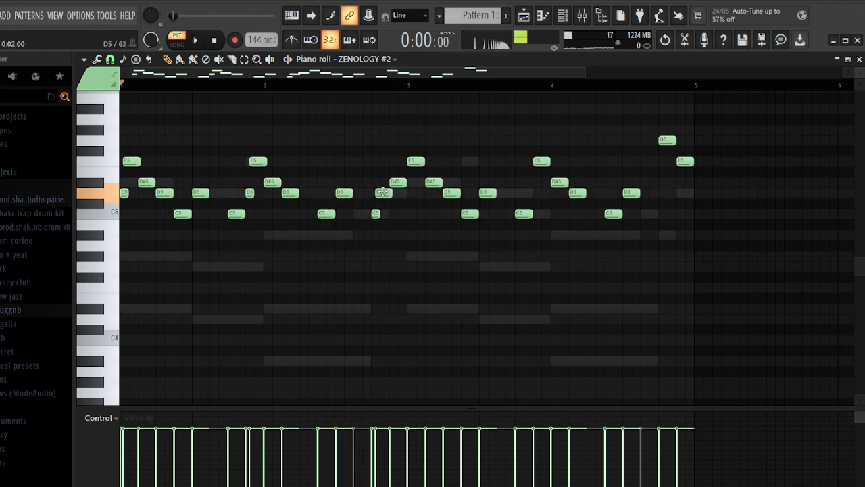
# Add short D5 grace notes before both F5s in bar 3 and a short F5 before bar 4's G5, delaying each main note slightly
pyautogui.click(409, 194)
pyautogui.moveTo(413, 161); pyautogui.dragTo(417, 161)
pyautogui.click(538, 192)
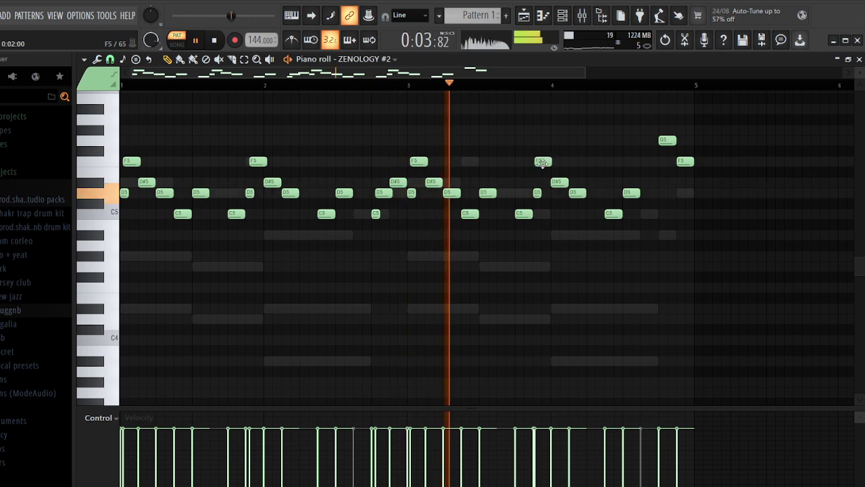
pyautogui.moveTo(540, 162); pyautogui.dragTo(546, 163)
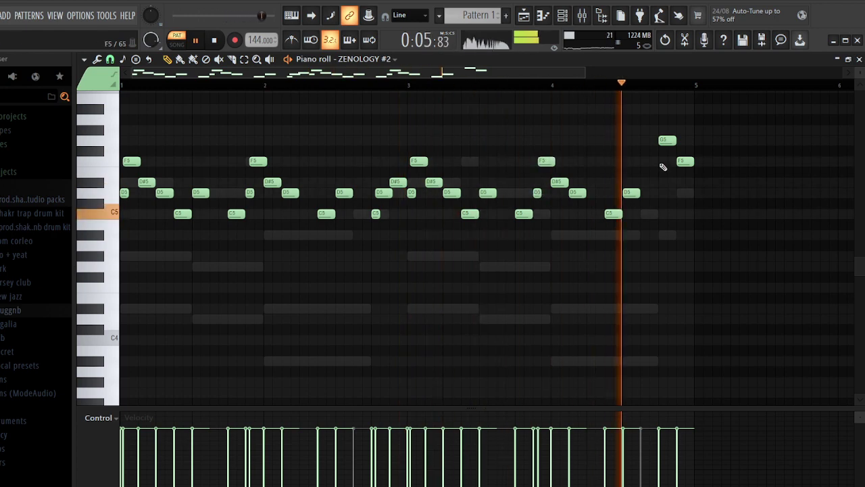
pyautogui.click(662, 161)
pyautogui.moveTo(666, 141); pyautogui.dragTo(668, 141)
# Audition Whistle Lead, GR-300 Lead 1 and AX Waspy Lead on ZENOLOGY #2, and choose the 023: Bright Square preset
pyautogui.press('F6')
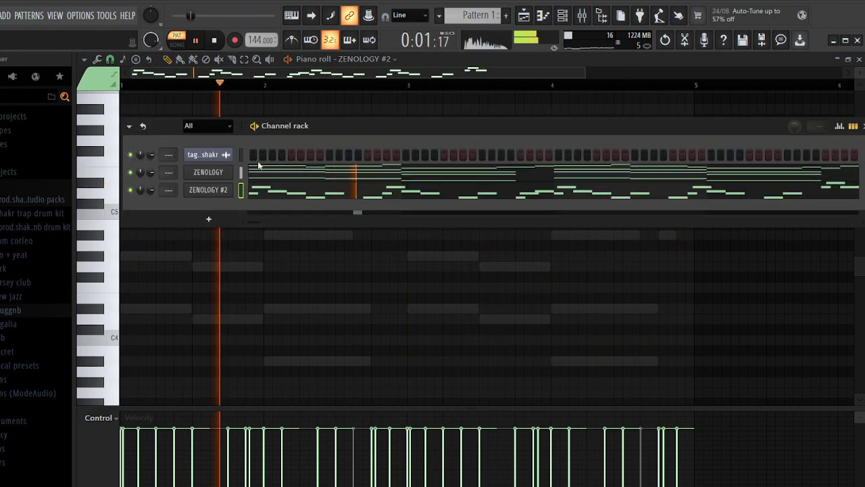
pyautogui.click(221, 192)
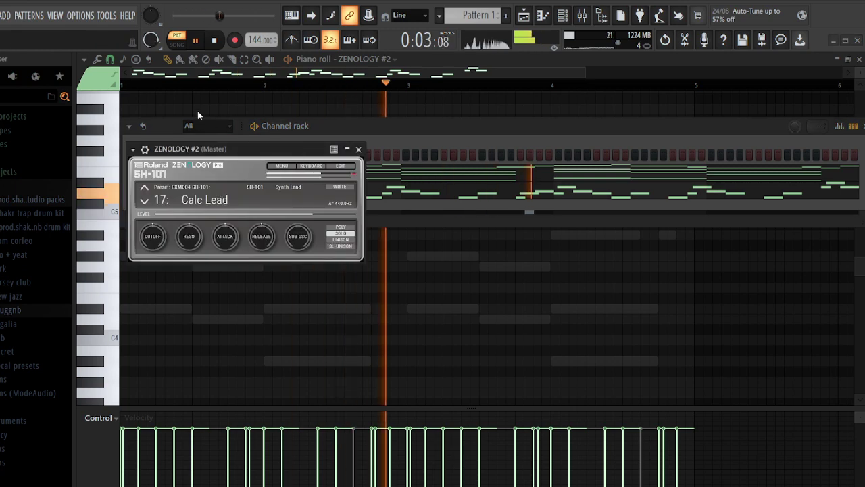
pyautogui.click(206, 88)
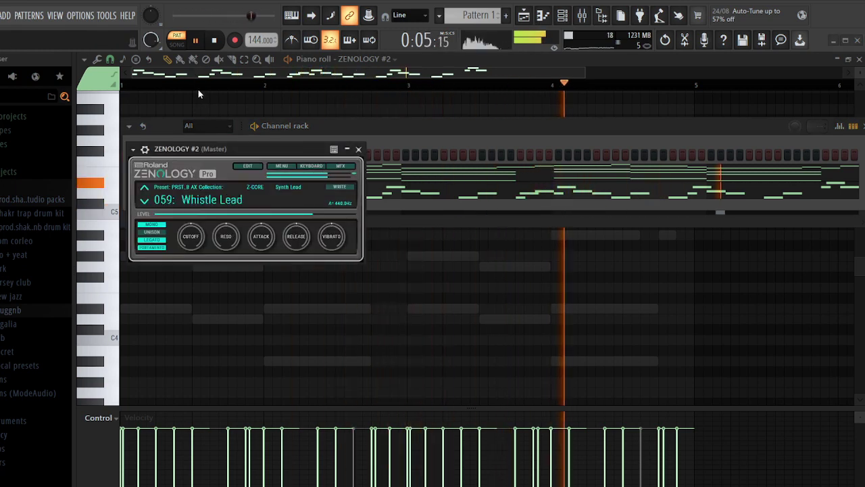
pyautogui.click(206, 174)
pyautogui.click(202, 176)
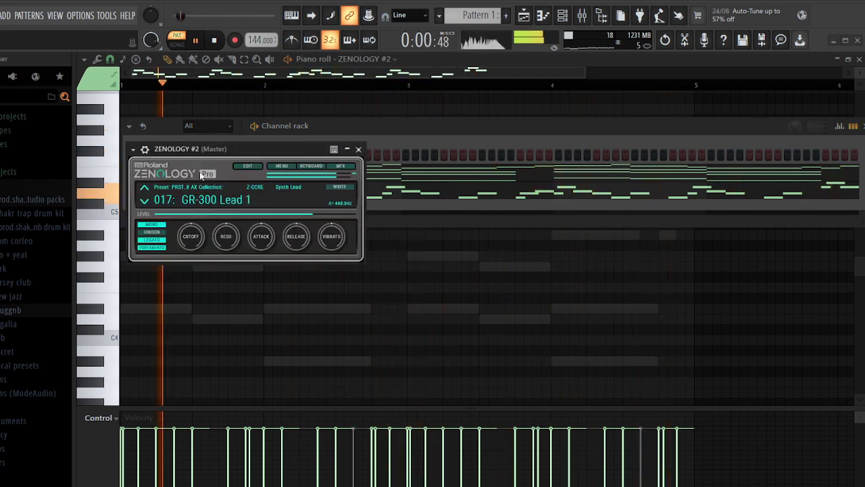
pyautogui.press('Down')
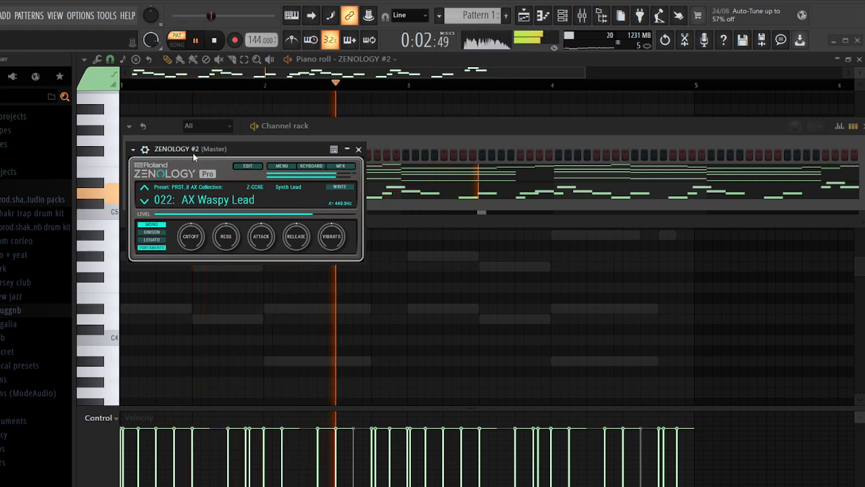
pyautogui.press('Down')
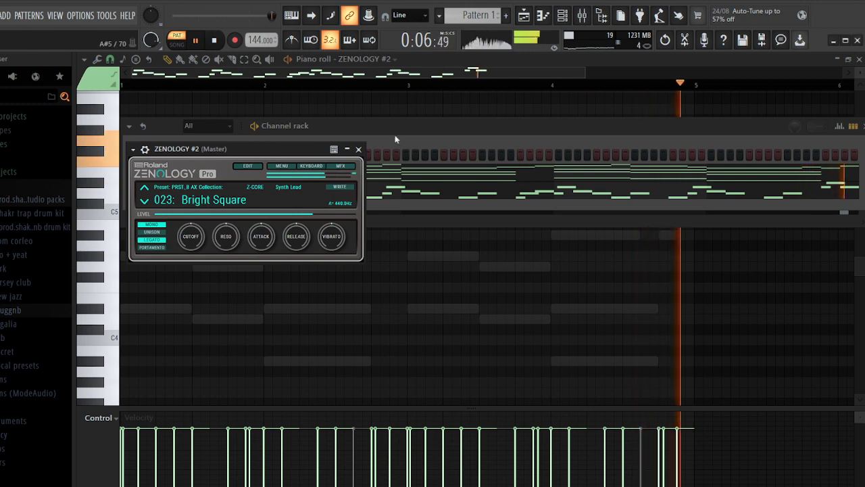
pyautogui.click(359, 149)
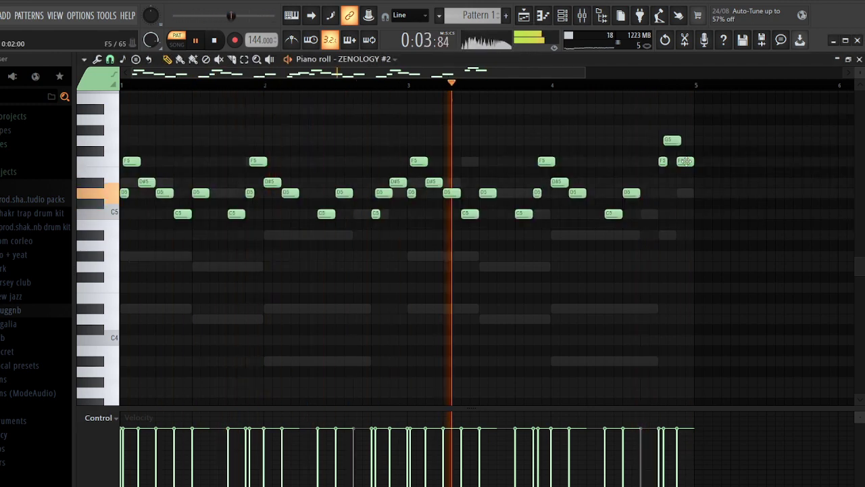
# Try the final note of bar 4 as a shortened F5 and as D5, and settle on a two-step D#5
pyautogui.moveTo(693, 163); pyautogui.dragTo(684, 165)
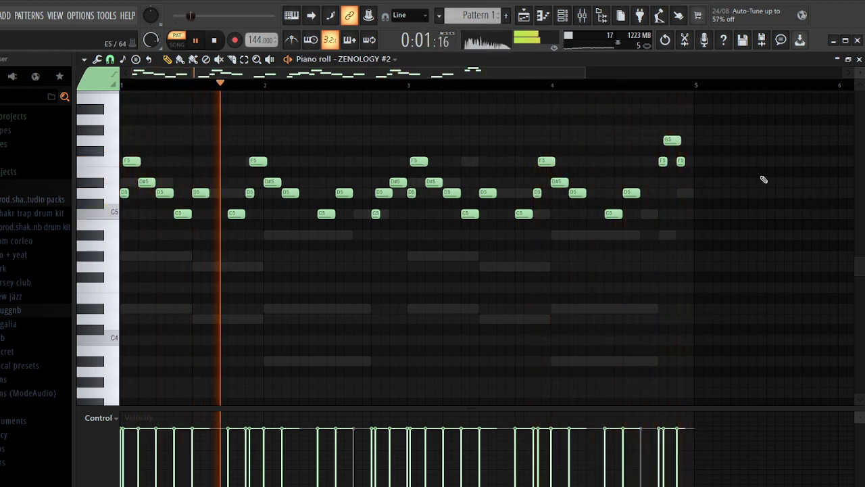
pyautogui.moveTo(681, 161); pyautogui.dragTo(685, 194)
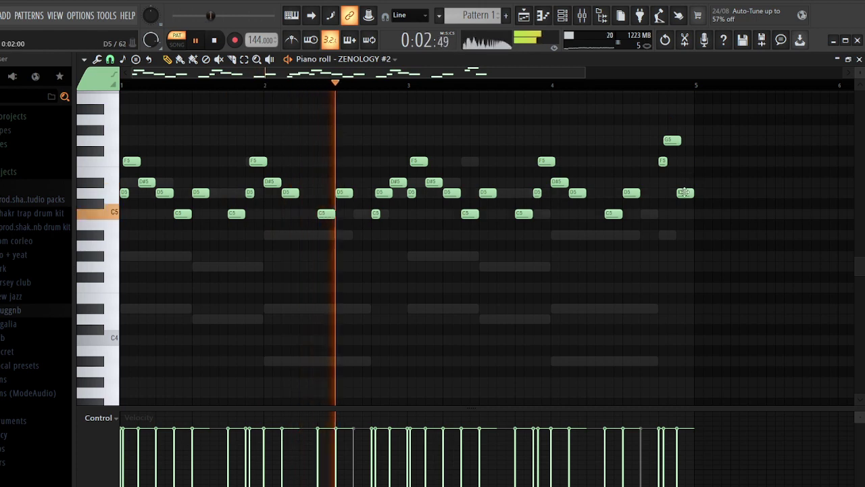
pyautogui.moveTo(683, 183); pyautogui.dragTo(685, 182)
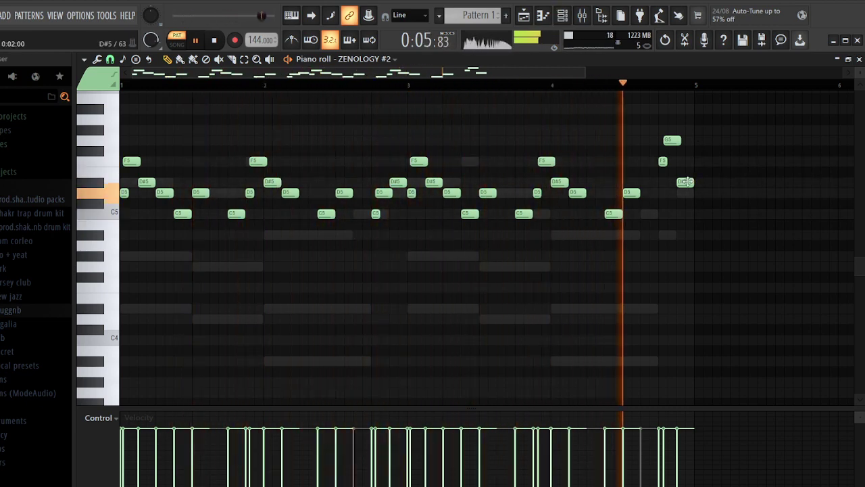
# Set the ZENOLOGY #2 channel volume to 58% while the pattern plays
pyautogui.click(562, 15)
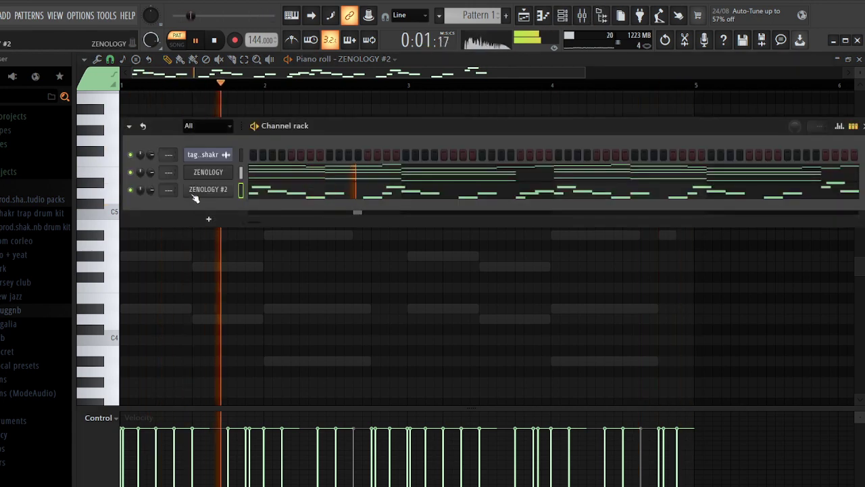
pyautogui.press('F6')
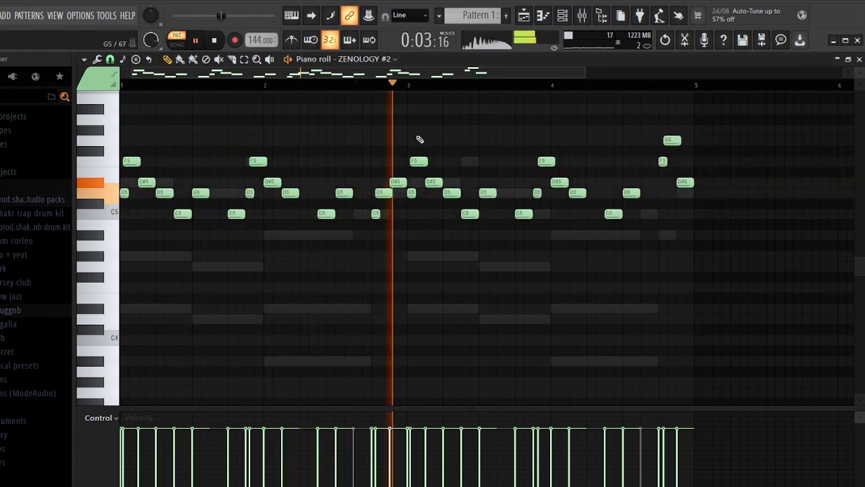
pyautogui.click(560, 17)
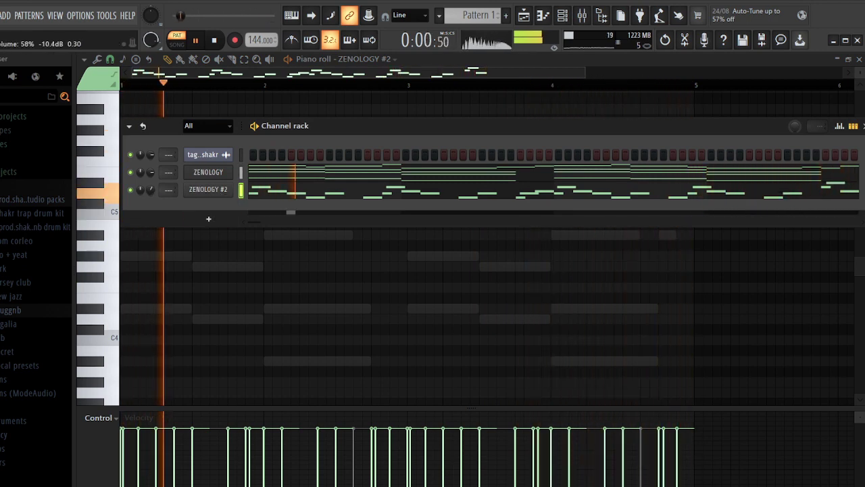
# Add a third ZENOLOGY channel with the GR-300 Lead 2 preset and open its empty piano roll
pyautogui.click(226, 189)
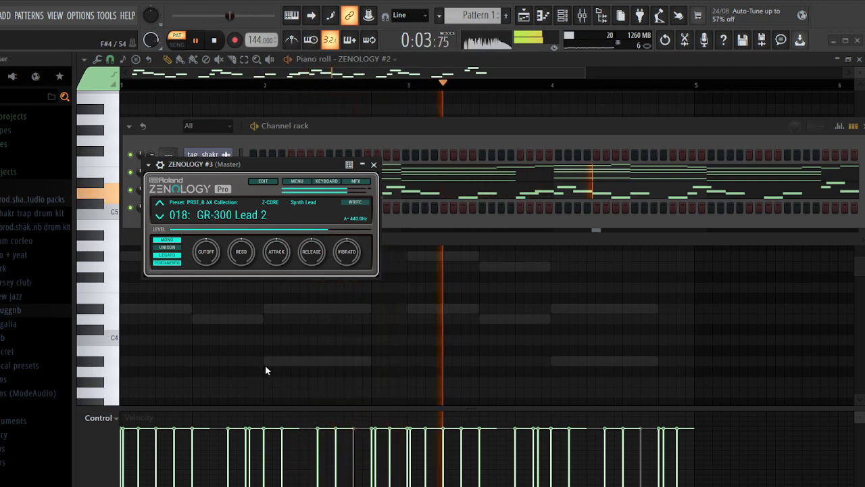
pyautogui.click(390, 60)
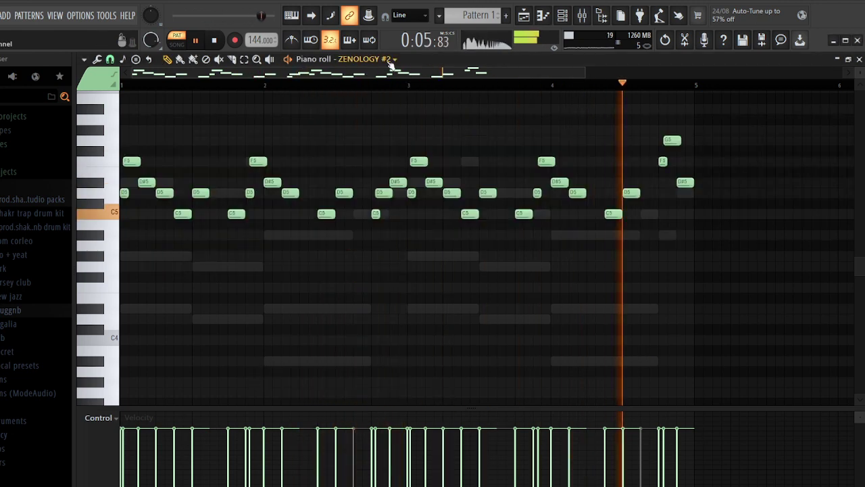
pyautogui.click(403, 155)
# Place three D#5 notes, a D5 and a final F5 across bar 1 of the ZENOLOGY #3 pattern
pyautogui.click(129, 183)
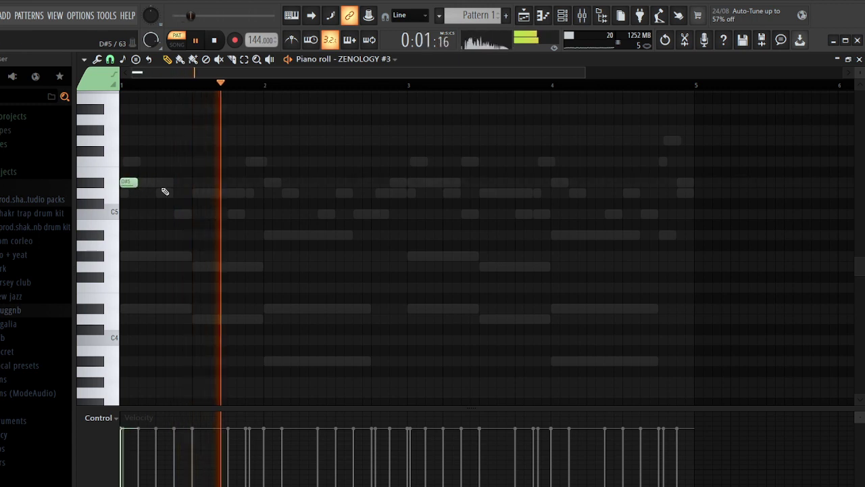
pyautogui.click(155, 182)
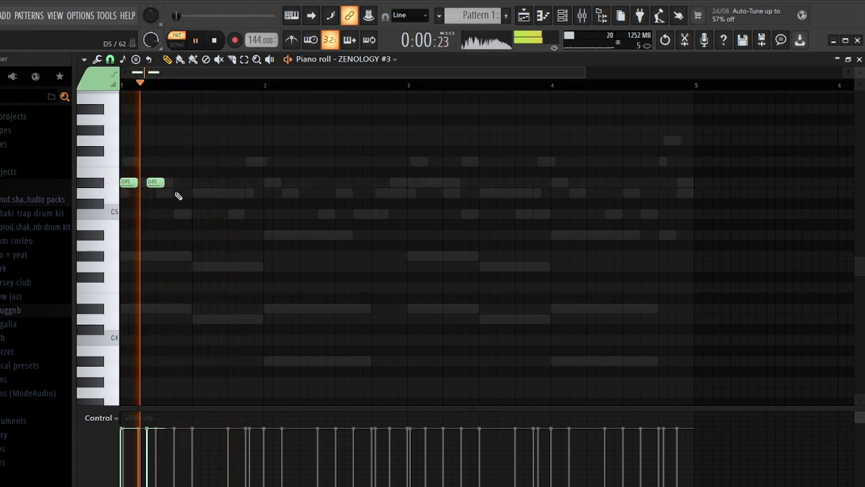
pyautogui.press('space')
pyautogui.click(177, 183)
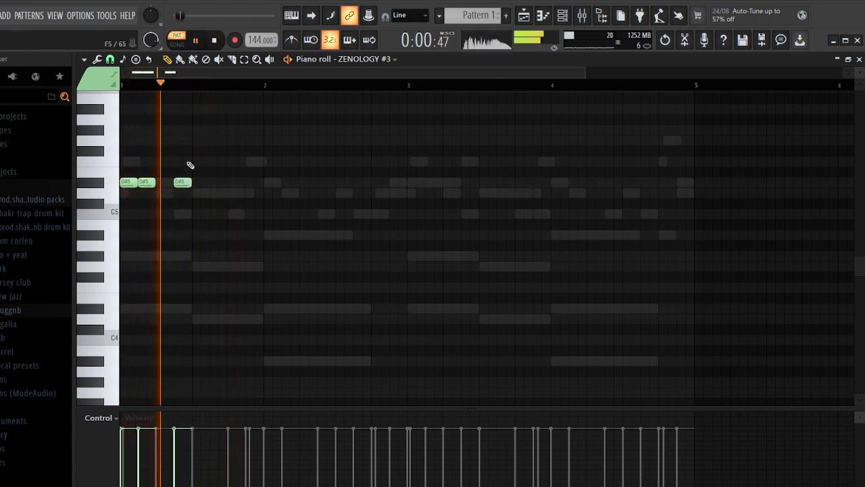
pyautogui.click(194, 192)
pyautogui.click(249, 161)
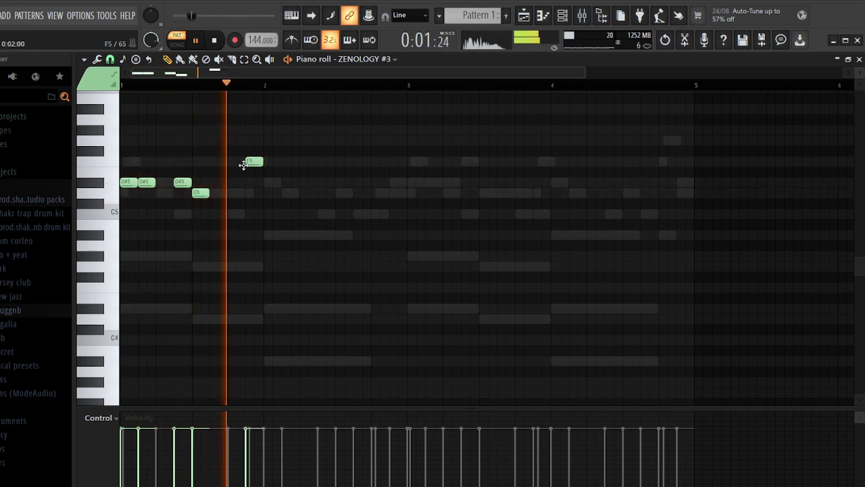
# Fill the first half of bar 2 with three A#4 notes, trying C5 notes between them and removing those
pyautogui.click(269, 182)
pyautogui.moveTo(273, 184); pyautogui.dragTo(269, 236)
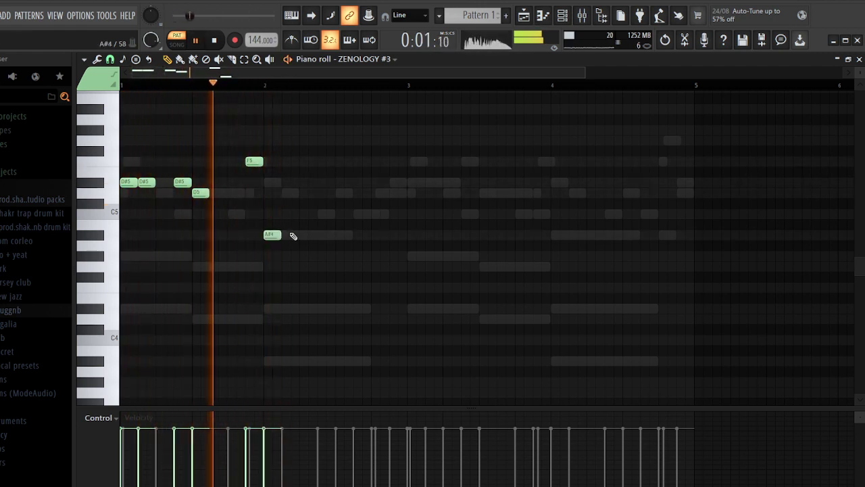
pyautogui.click(322, 214)
pyautogui.click(336, 236)
pyautogui.click(357, 214)
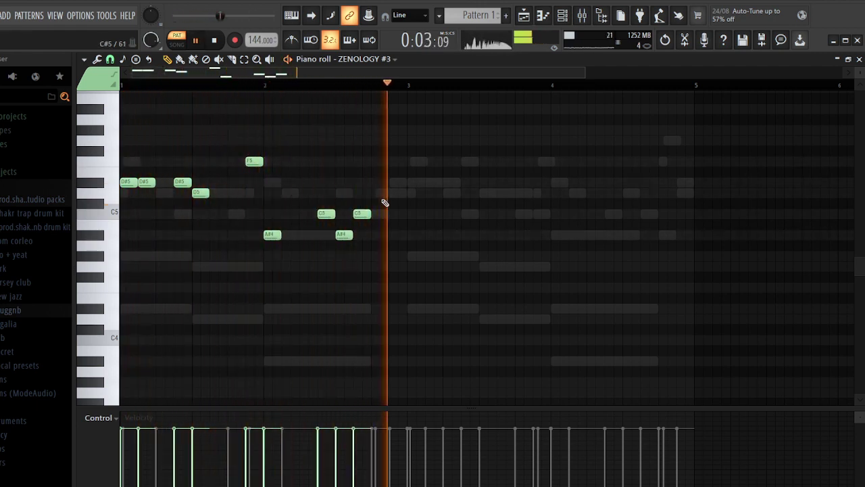
pyautogui.rightClick(325, 214)
pyautogui.rightClick(361, 213)
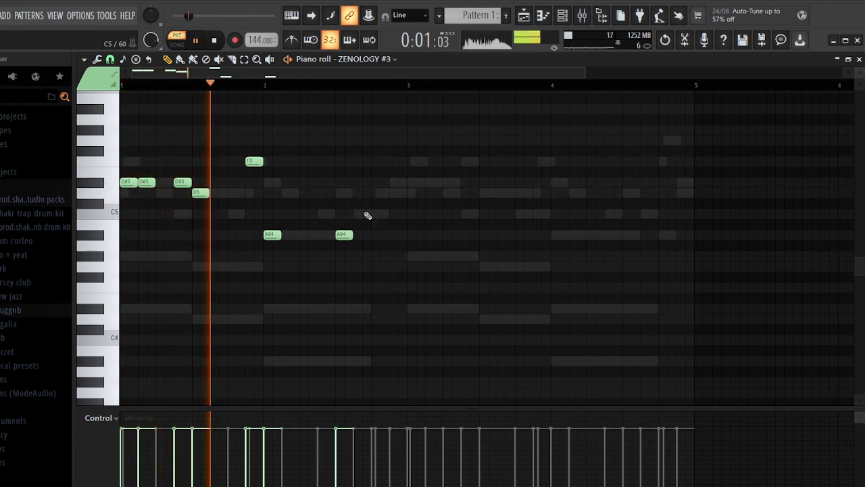
pyautogui.click(305, 235)
pyautogui.press('space')
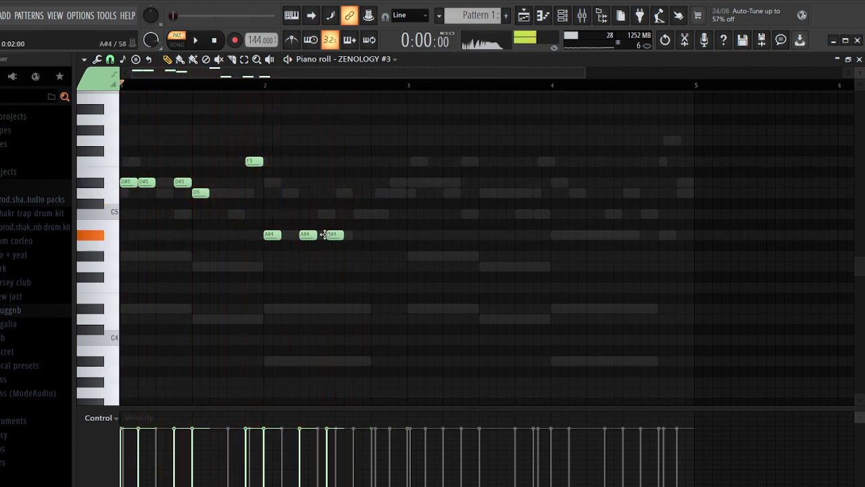
# Add two C5 notes at the end of bar 2, and try D#5 for bar 1's last note before restoring F5
pyautogui.click(359, 214)
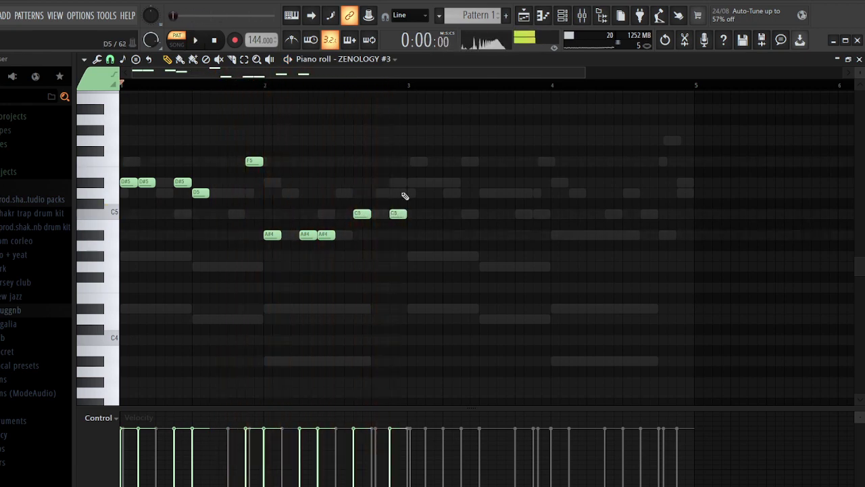
pyautogui.moveTo(254, 161); pyautogui.dragTo(255, 183)
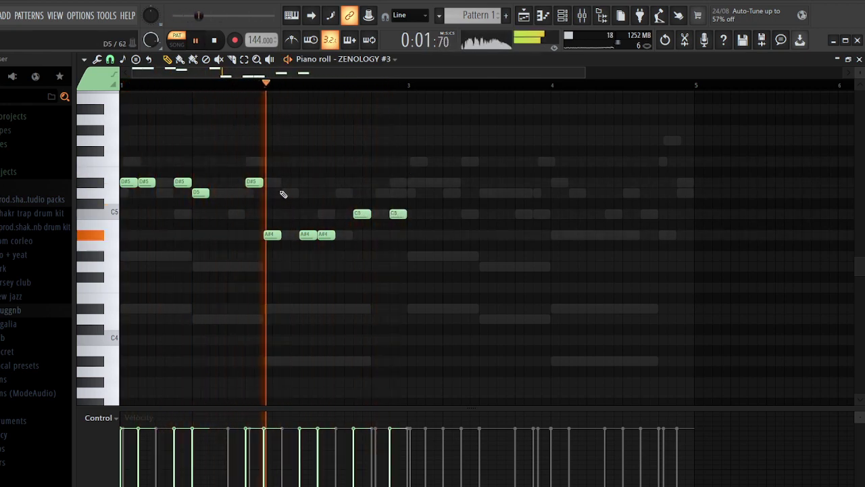
pyautogui.press('space')
pyautogui.press('space')
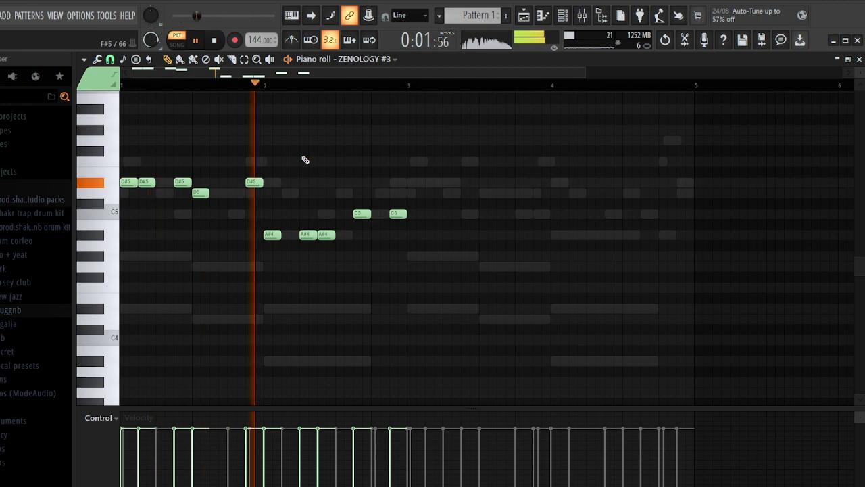
pyautogui.press('space')
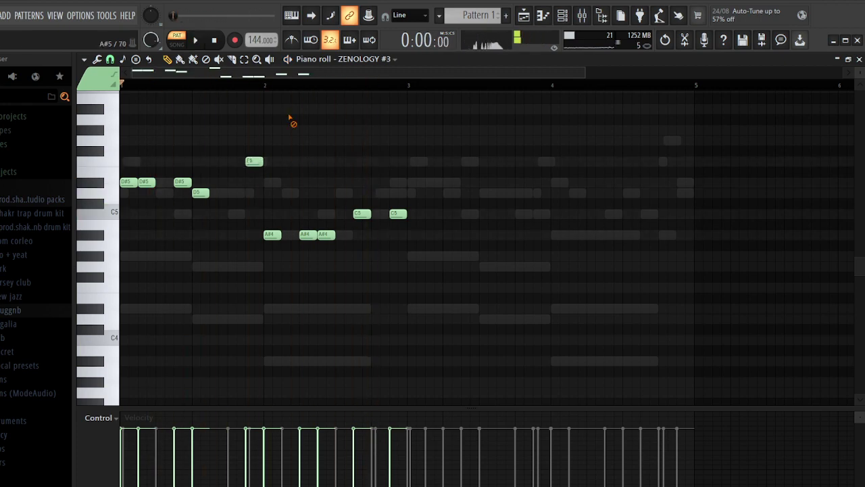
# Solo the ZENOLOGY #3 channel and shorten all of its notes together
pyautogui.click(571, 17)
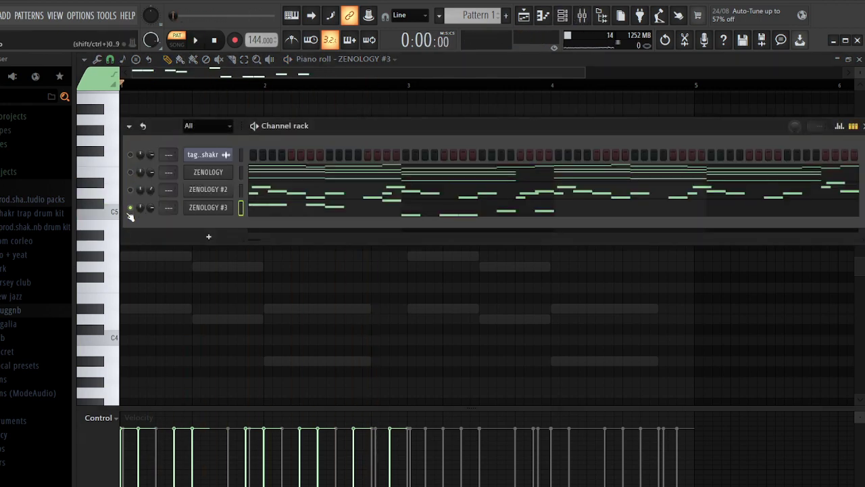
pyautogui.press('space')
pyautogui.press('F6')
pyautogui.moveTo(411, 266); pyautogui.dragTo(145, 153)
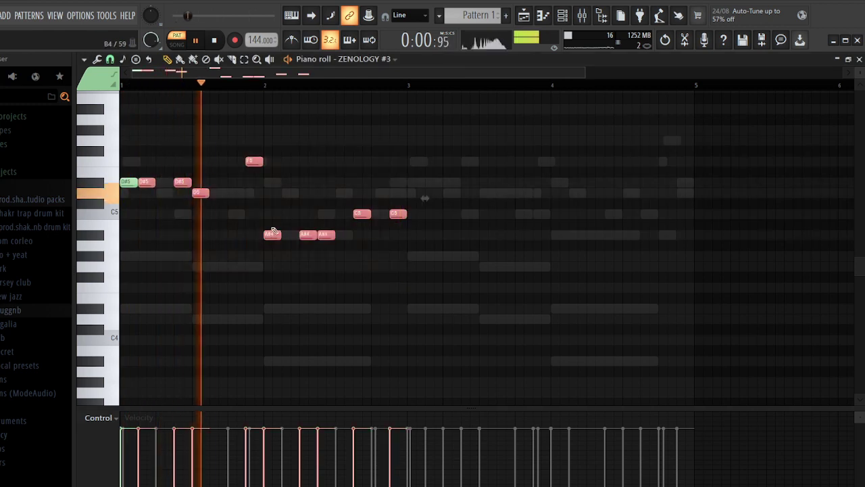
pyautogui.keyDown('ctrl'); pyautogui.keyDown('shift'); pyautogui.click(127, 181); pyautogui.keyUp('shift'); pyautogui.keyUp('ctrl')
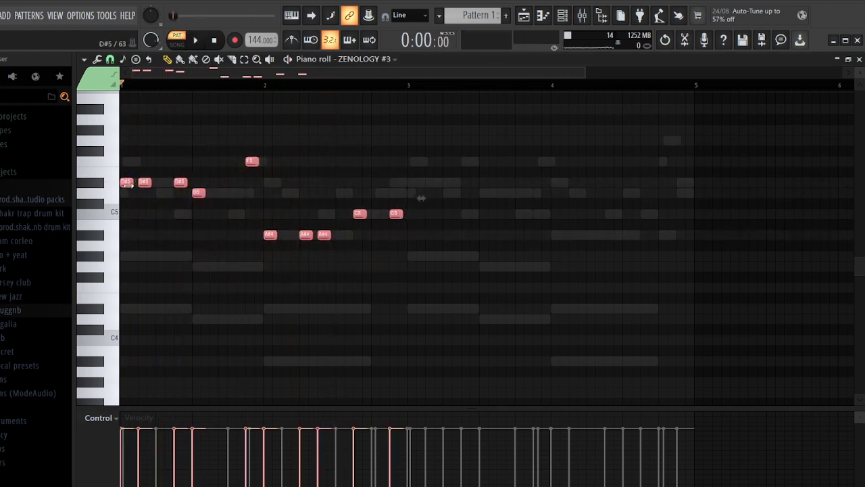
pyautogui.press('space')
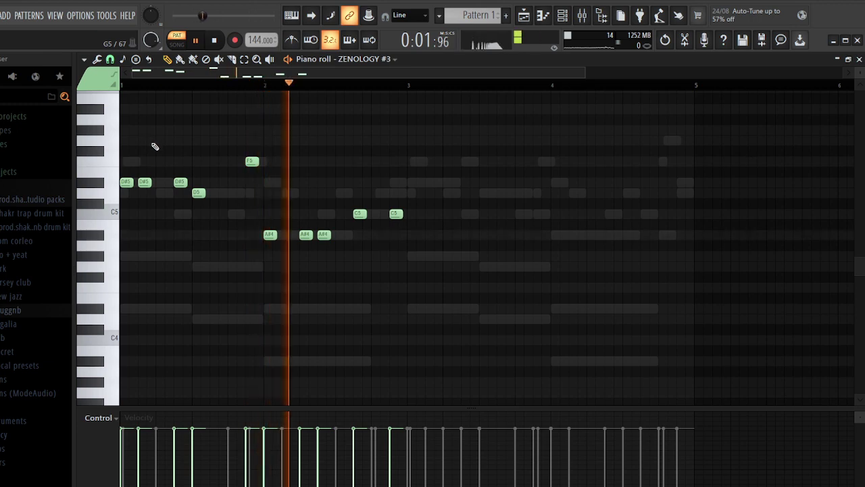
# Duplicate the two-bar ZENOLOGY #3 phrase into bars 3 and 4, and lengthen the second D#5 in bar 1
pyautogui.click(410, 88)
pyautogui.hotkey('ctrl', 'a')
pyautogui.hotkey('ctrl', 'b')
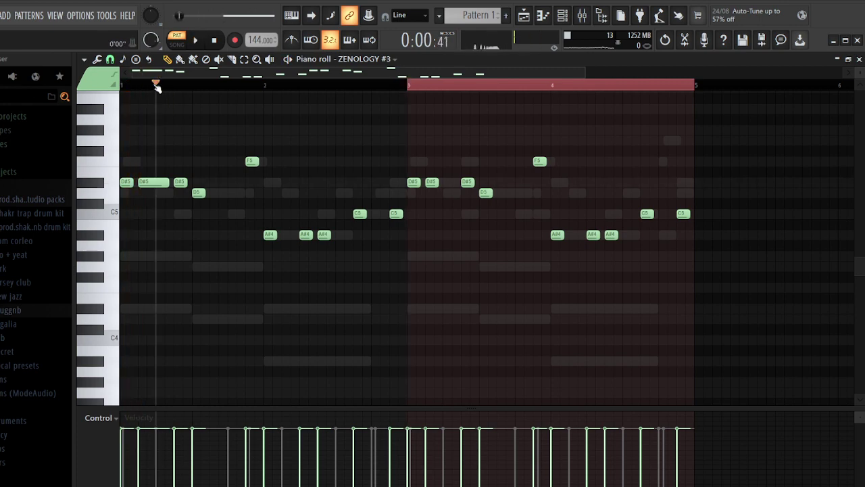
# Adjust the held notes in bars 1 and 2, lengthening the D5 and the first and last A#4
pyautogui.press('space')
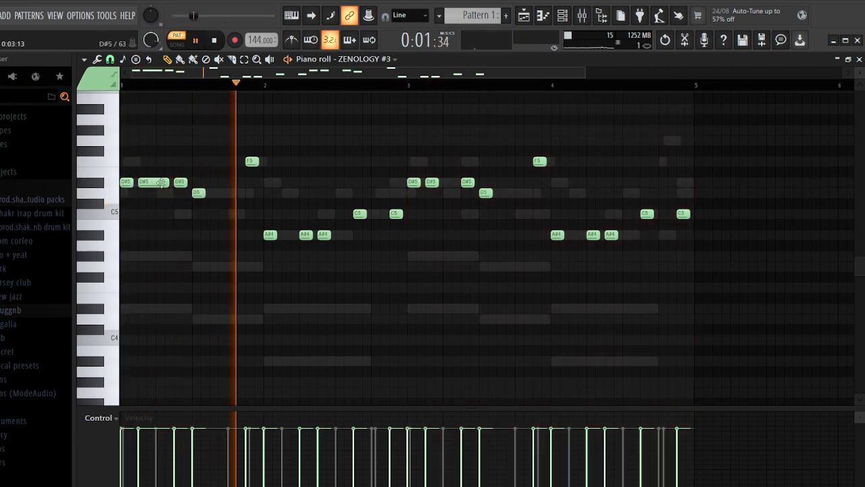
pyautogui.moveTo(202, 193); pyautogui.dragTo(219, 193)
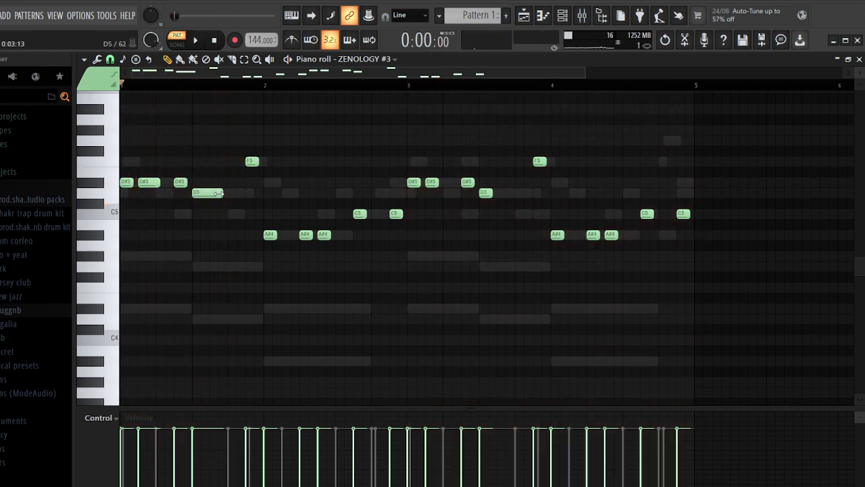
pyautogui.moveTo(277, 235); pyautogui.dragTo(284, 236)
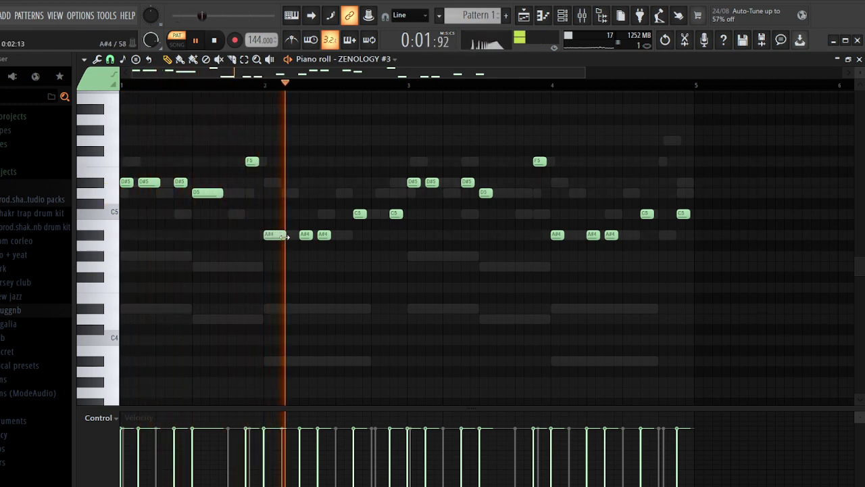
pyautogui.moveTo(222, 194); pyautogui.dragTo(213, 194)
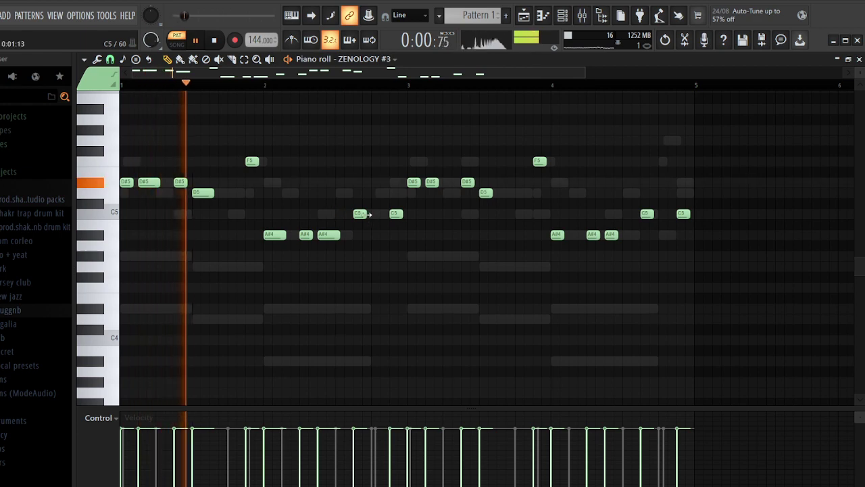
# Replace the notes in bars 3 and 4 with a duplicate of the edited first two bars
pyautogui.moveTo(711, 293); pyautogui.dragTo(408, 128)
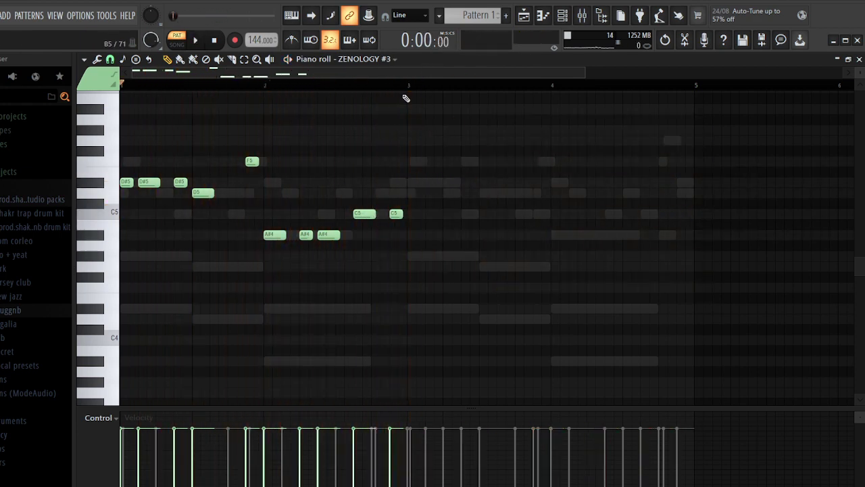
pyautogui.moveTo(411, 85); pyautogui.dragTo(122, 86)
pyautogui.hotkey('ctrl', 'b')
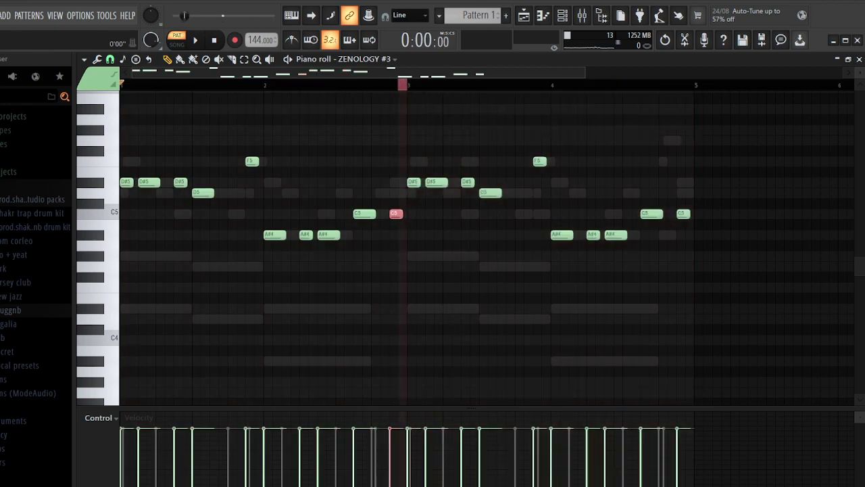
# Switch ZENOLOGY #3 to the 015: Pulstar Lead preset and unsolo the channel to play it with the other parts
pyautogui.press('F6')
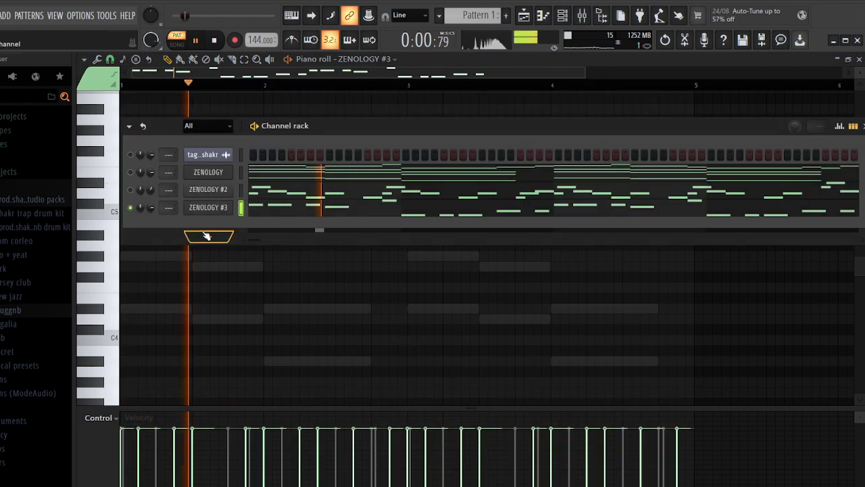
pyautogui.click(220, 206)
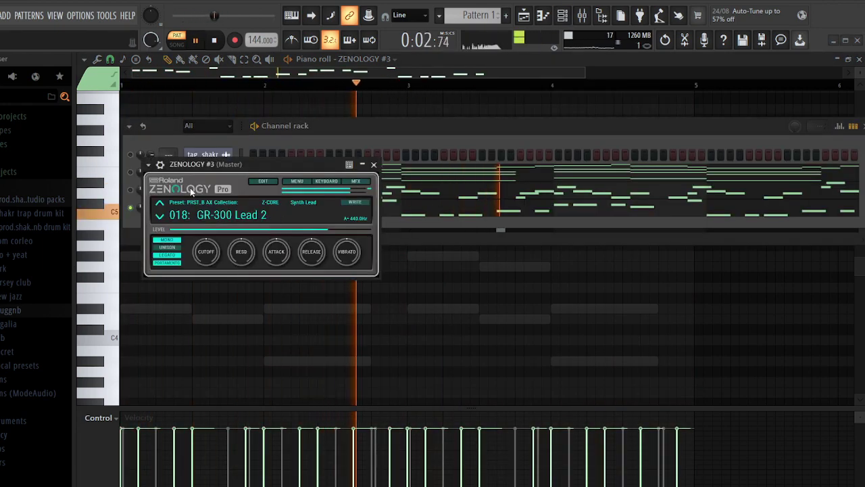
pyautogui.click(159, 203)
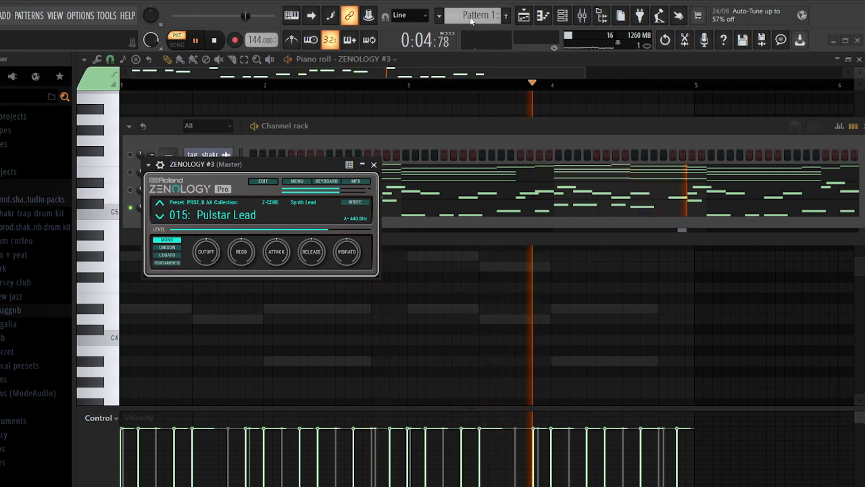
pyautogui.click(131, 221)
pyautogui.press('space')
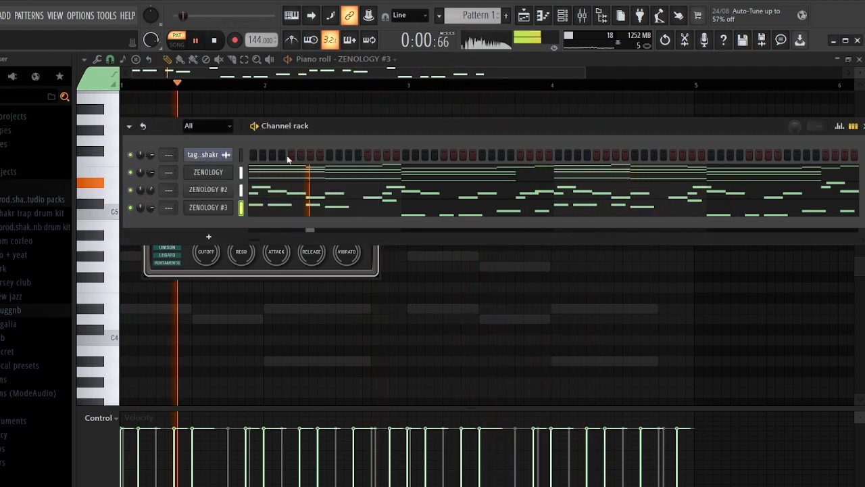
# Audition Metallic Lead, Pulstar Lead, AX Waspy Lead and Simple Square on ZENOLOGY #3, and choose the 052: On Air Lead preset
pyautogui.click(201, 244)
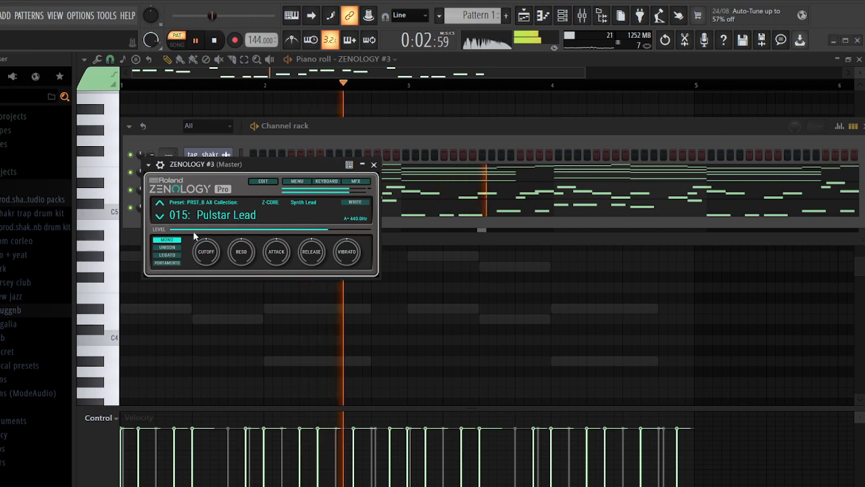
pyautogui.press('Down')
pyautogui.press('Down')
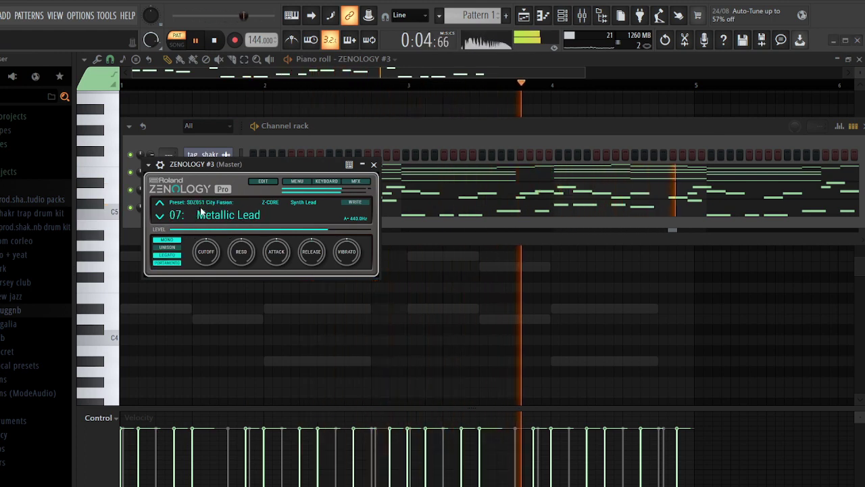
pyautogui.press('Up')
pyautogui.press('Up')
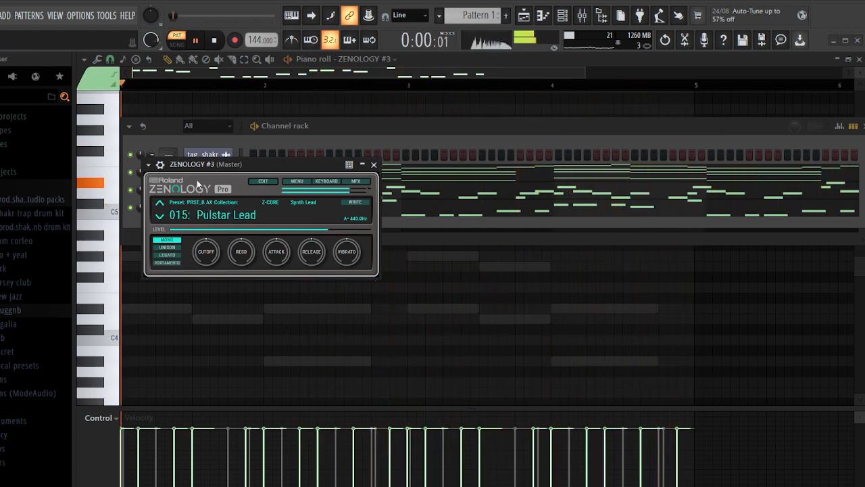
pyautogui.press('Down')
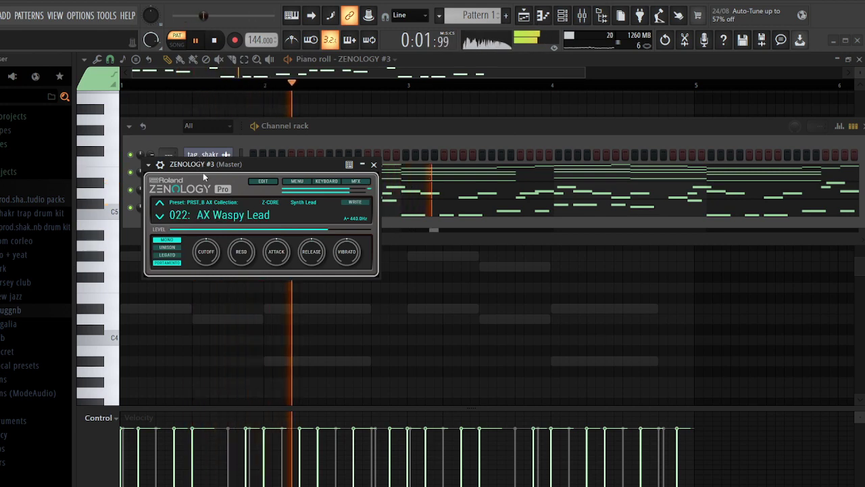
pyautogui.press('Down')
pyautogui.press('Down')
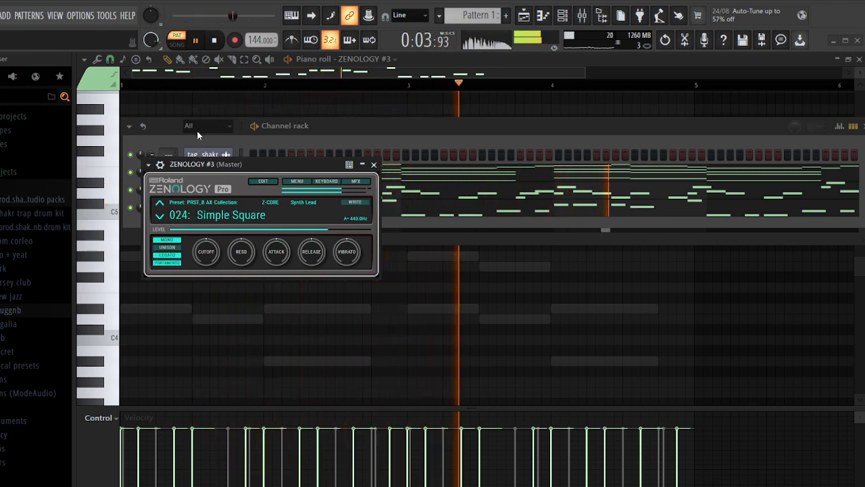
pyautogui.press('Down')
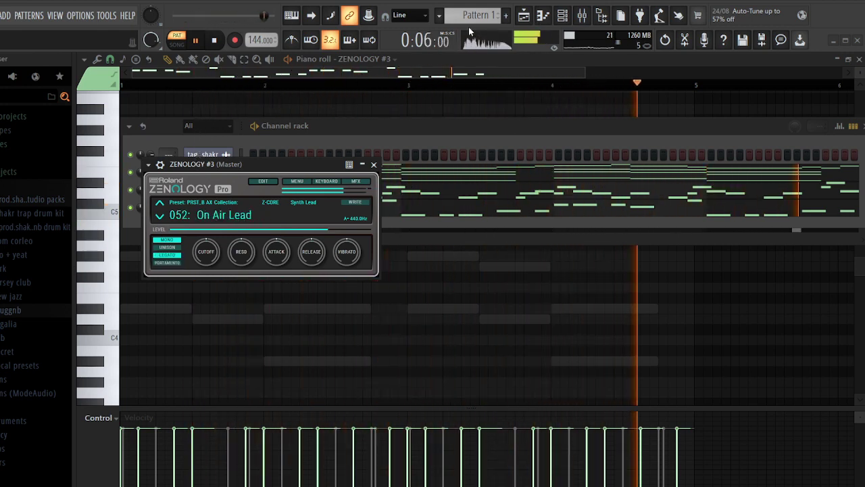
# Stop playback, delete all notes from the ZENOLOGY #3 piano roll and show the channel rack
pyautogui.click(443, 62)
pyautogui.hotkey('ctrl', 'a')
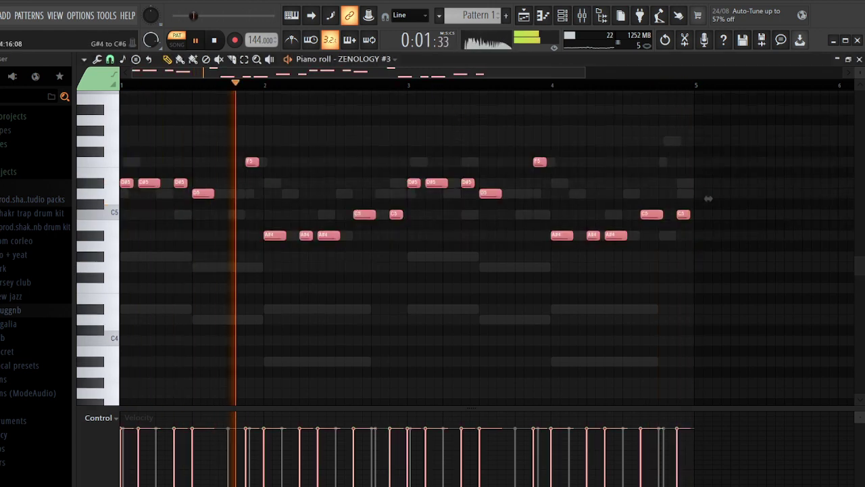
pyautogui.press('space')
pyautogui.press('Delete')
pyautogui.click(562, 18)
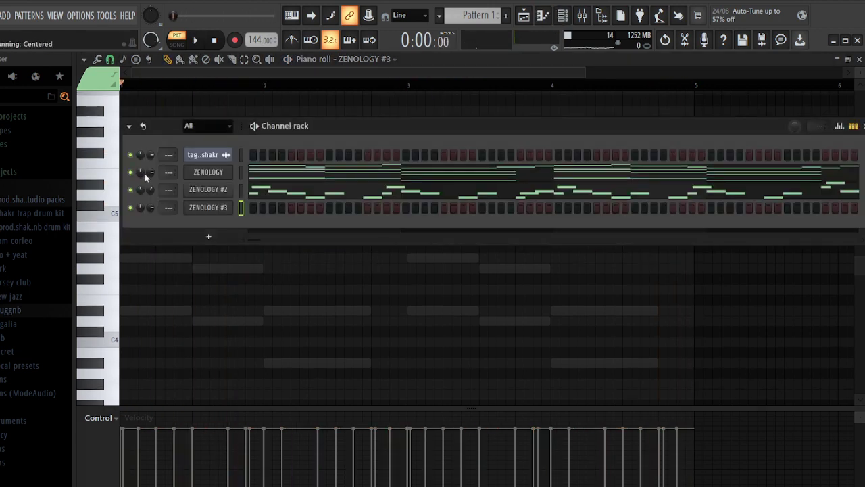
# Draw a descending D#5, D5, C5 figure twice in bar 1 of ZENOLOGY #3 and shorten the D#5 and D5 notes
pyautogui.press('F6')
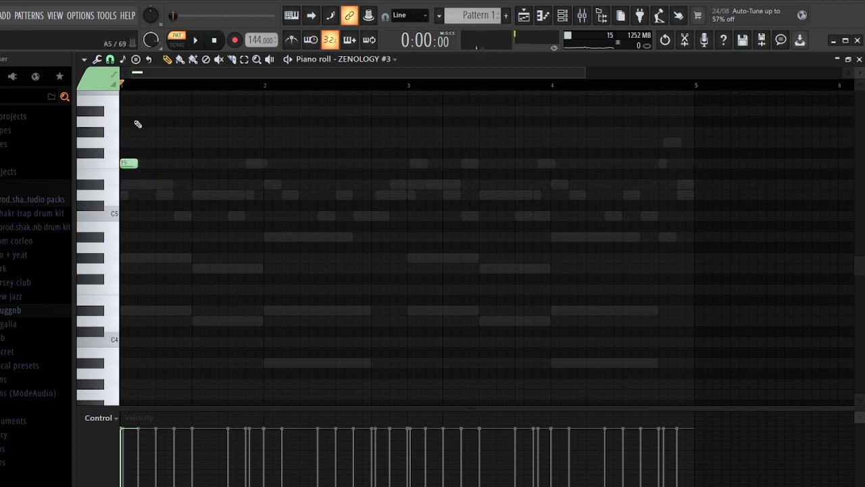
pyautogui.scroll(2, 164, 86)
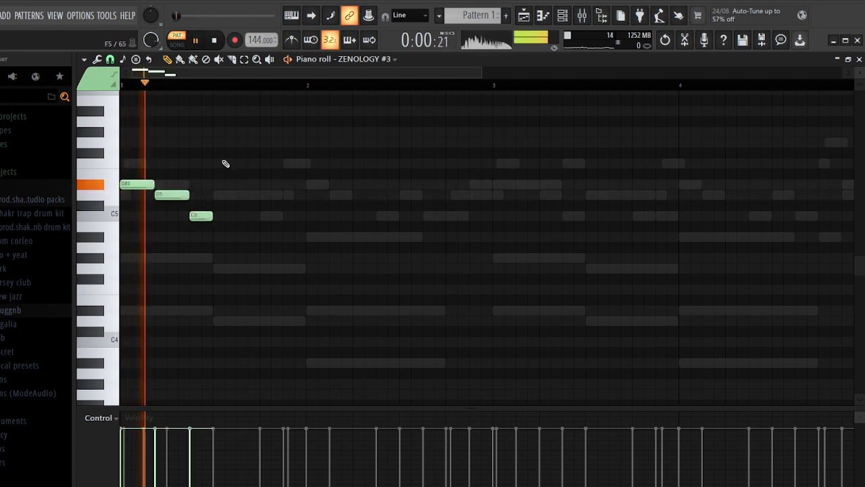
pyautogui.keyDown('ctrl'); pyautogui.click(266, 143); pyautogui.keyUp('ctrl')
pyautogui.press('space')
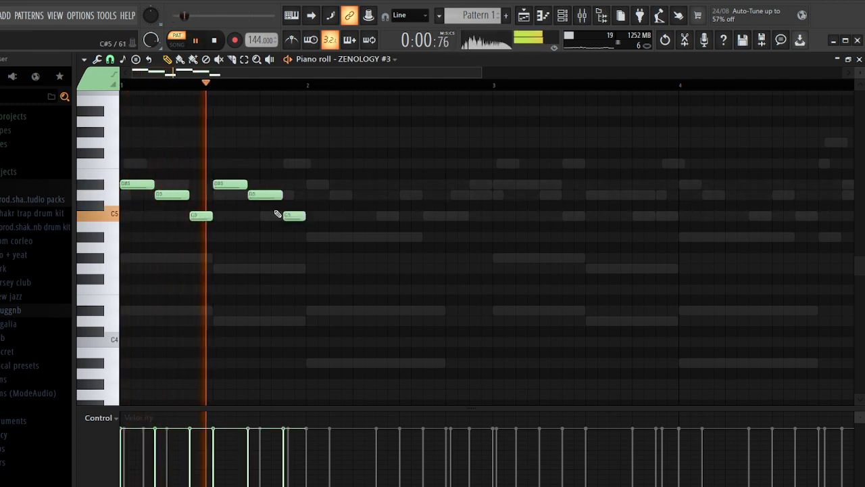
pyautogui.moveTo(145, 158); pyautogui.dragTo(267, 193)
pyautogui.keyDown('ctrl'); pyautogui.click(275, 154); pyautogui.keyUp('ctrl')
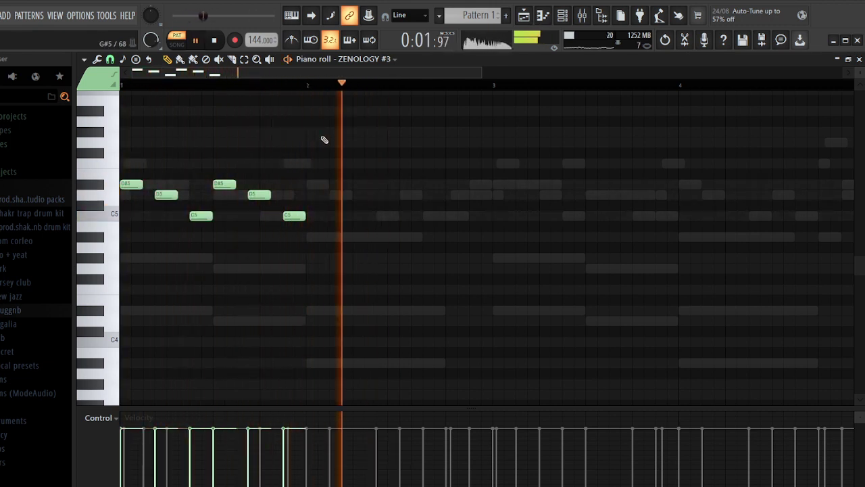
# Duplicate bar 1 into bar 2 with its first three notes as G#4, G4 and F4, and raise all notes an octave
pyautogui.hotkey('ctrl', 'b')
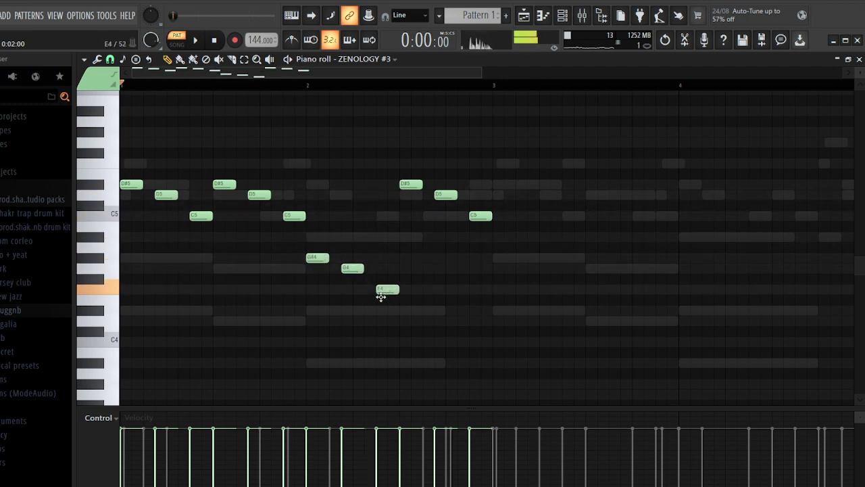
pyautogui.hotkey('ctrl', 'Up')
pyautogui.press('space')
# Replace the last three notes of bar 2 with a copy of its G#5, G5, F5 figure, and duplicate both bars into bars 3 and 4
pyautogui.moveTo(512, 150); pyautogui.dragTo(383, 90)
pyautogui.press('Delete')
pyautogui.moveTo(436, 286); pyautogui.dragTo(313, 202)
pyautogui.press('space')
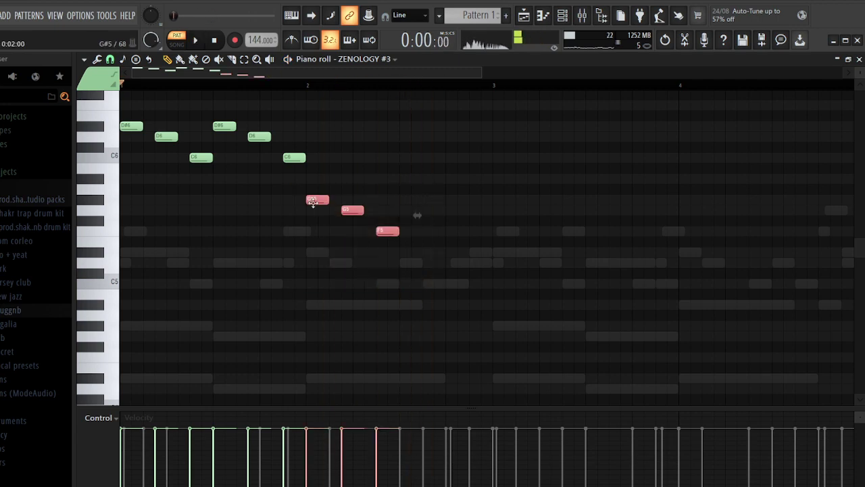
pyautogui.hotkey('ctrl', 'b')
pyautogui.keyDown('ctrl'); pyautogui.click(496, 87); pyautogui.keyUp('ctrl')
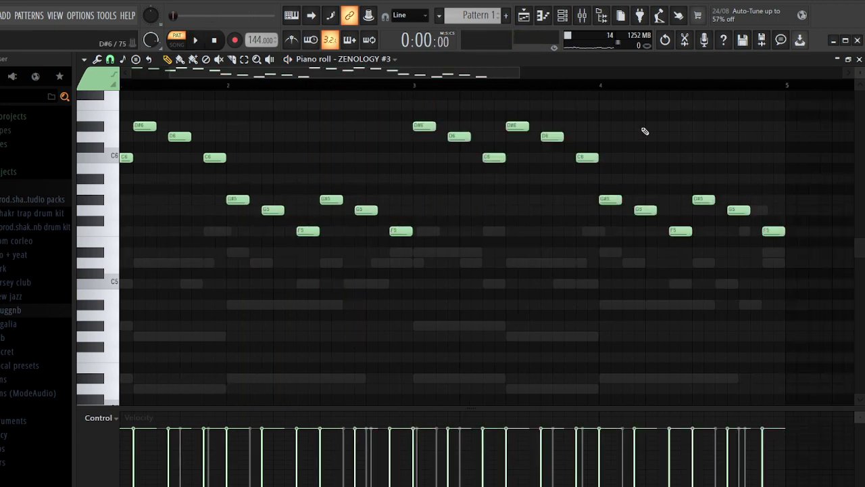
# Change the last three notes of bar 4 to G5, G#5 and A#5 during playback
pyautogui.scroll(-2, 587, 86)
pyautogui.press('space')
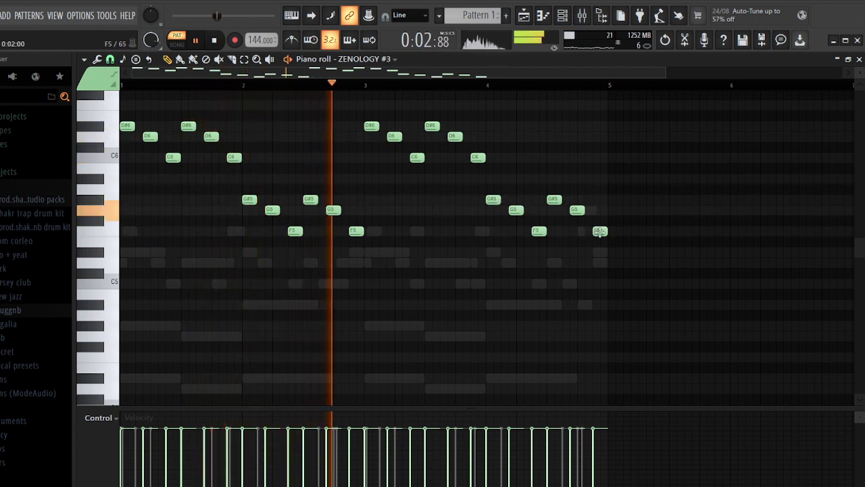
pyautogui.moveTo(554, 200); pyautogui.dragTo(576, 200)
pyautogui.moveTo(599, 231); pyautogui.dragTo(600, 178)
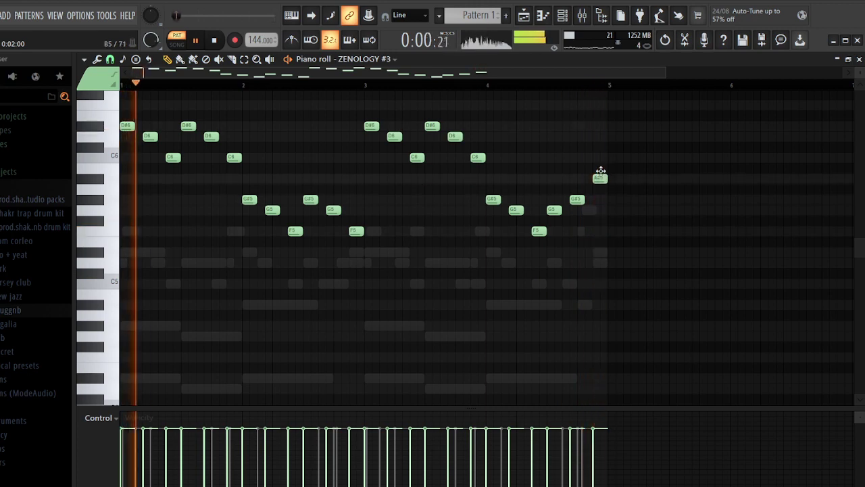
pyautogui.scroll(-1, 538, 72)
# Add a ZENOLOGY #4 channel with the 048: Pulse Lead 1 preset and open its piano roll
pyautogui.press('F6')
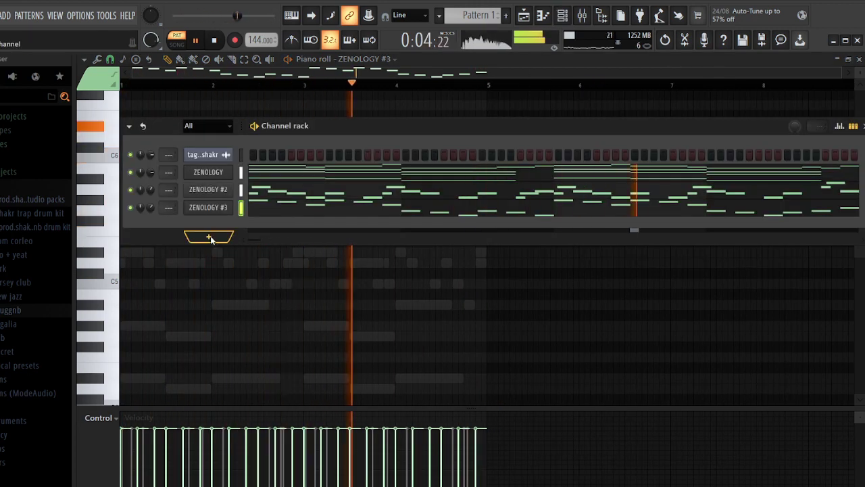
pyautogui.click(208, 172)
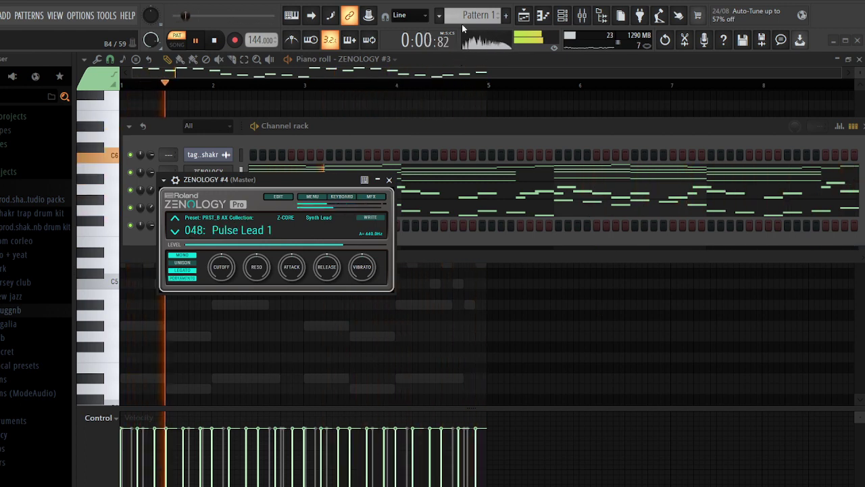
pyautogui.click(439, 59)
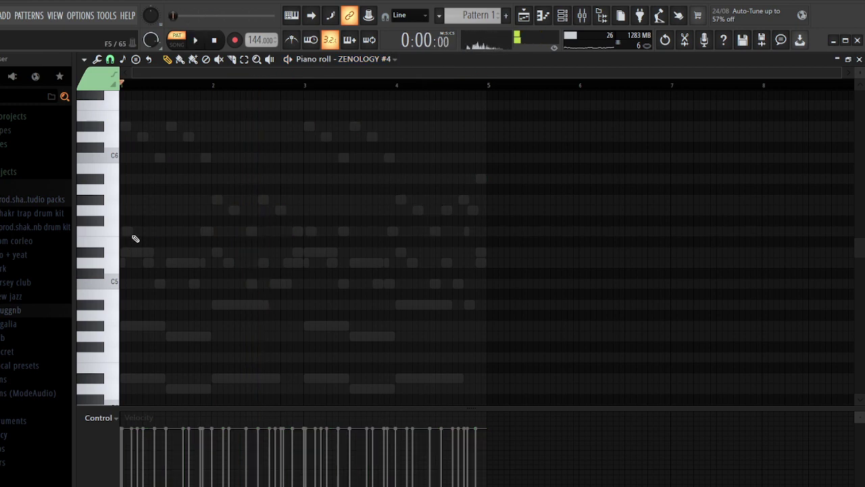
# Draw a D5, F5, D#5, D5 phrase in bar 1 of ZENOLOGY #4, with a short opening D5 and a slightly delayed F5
pyautogui.moveTo(128, 232); pyautogui.dragTo(166, 235)
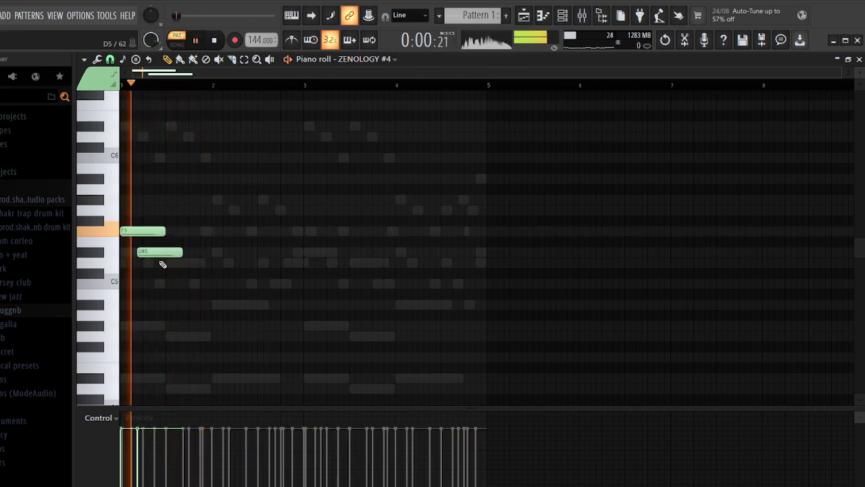
pyautogui.click(158, 263)
pyautogui.press('space')
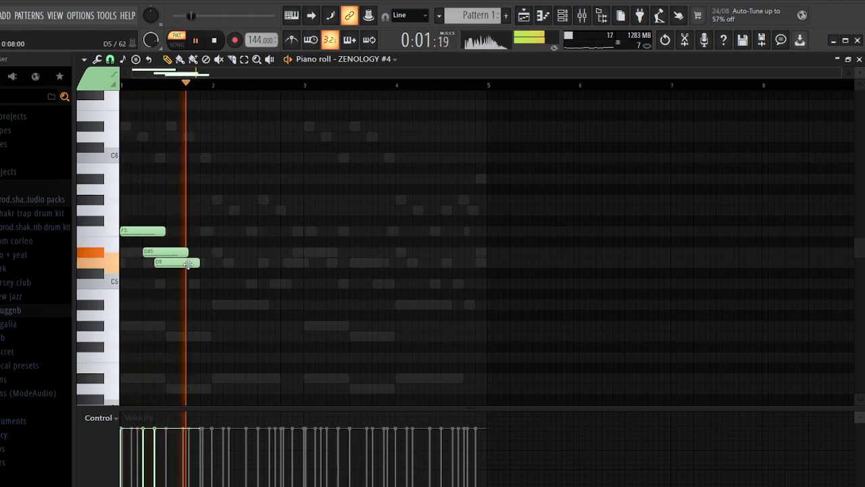
pyautogui.moveTo(199, 262); pyautogui.dragTo(148, 231)
pyautogui.press('space')
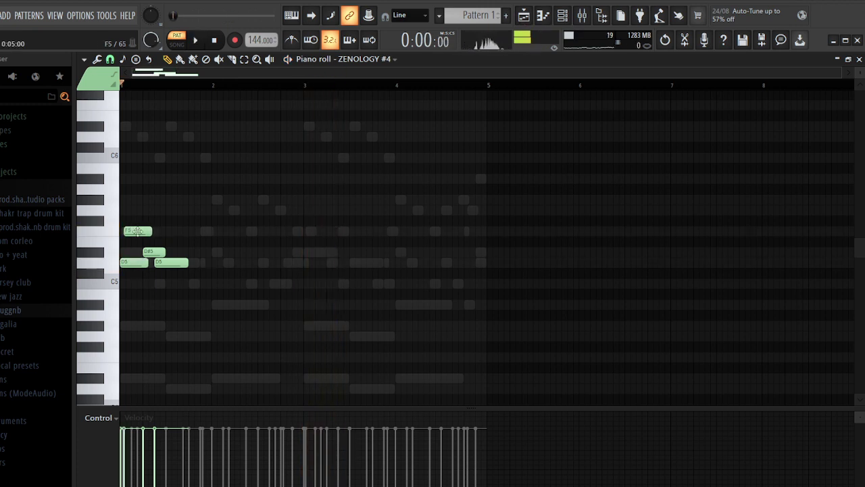
pyautogui.scroll(3, 144, 104)
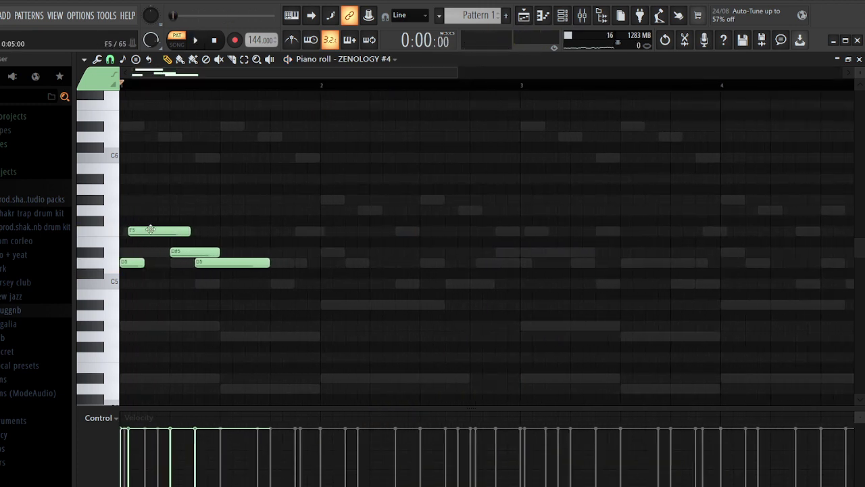
pyautogui.press('space')
pyautogui.scroll(-3, 190, 86)
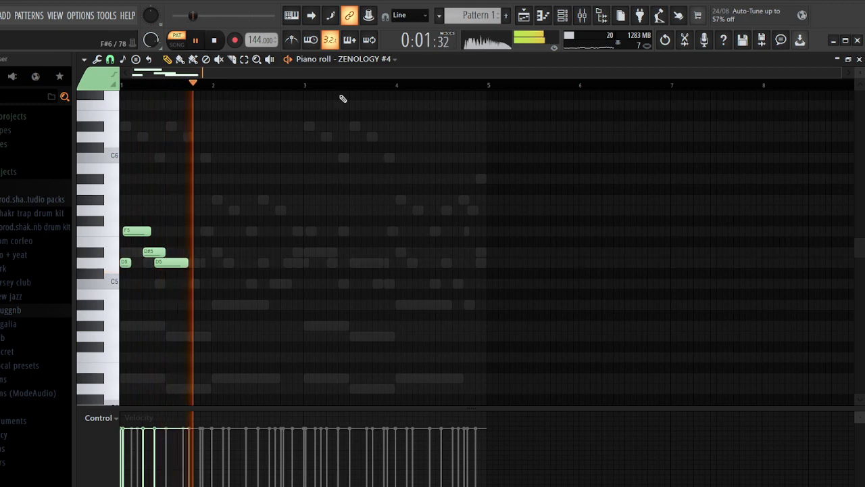
# Set the ZENOLOGY #4 channel volume to about 52% in the channel rack and return to its piano roll
pyautogui.click(547, 18)
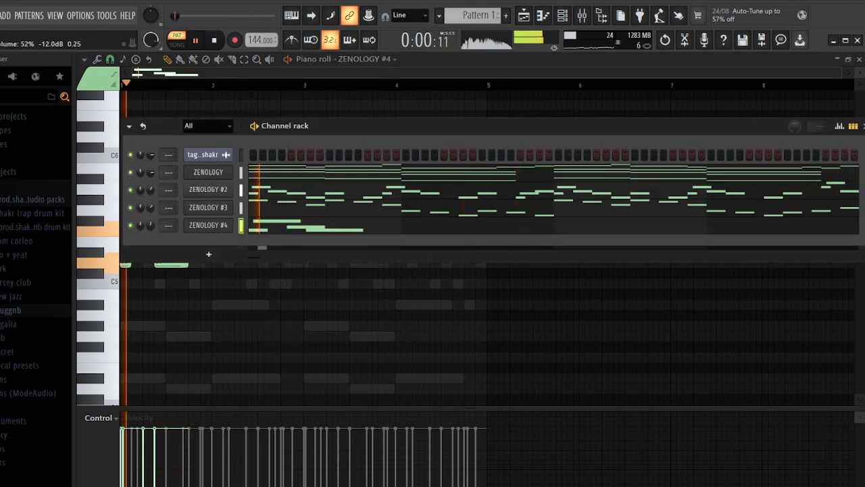
pyautogui.press('space')
pyautogui.rightClick(244, 293)
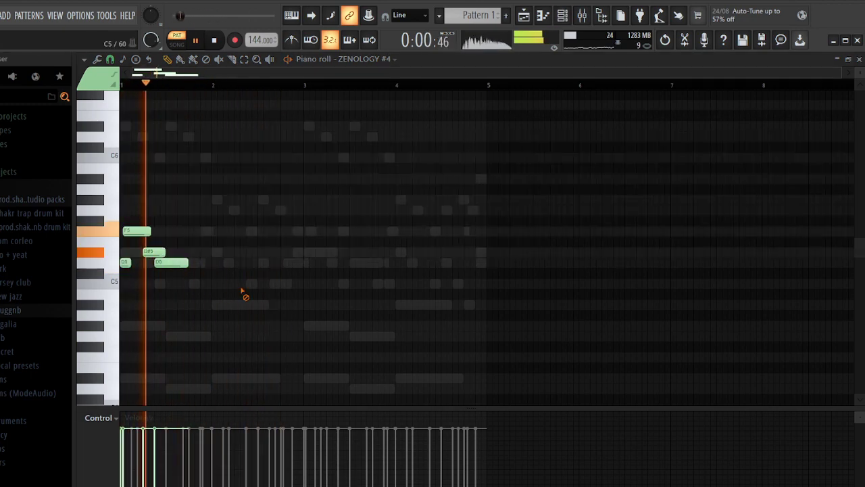
# Copy the four-note ZENOLOGY #4 phrase to the start of bar 3
pyautogui.hotkey('ctrl', 'a')
pyautogui.moveTo(148, 231)
pyautogui.mouseDown()
pyautogui.moveTo(338, 231)
pyautogui.moveTo(331, 232)
pyautogui.mouseUp()
pyautogui.keyDown('ctrl'); pyautogui.click(336, 191); pyautogui.keyUp('ctrl')
# Shorten the opening D5, the F5 and the D#5 notes in both ZENOLOGY #4 phrases
pyautogui.click(560, 15)
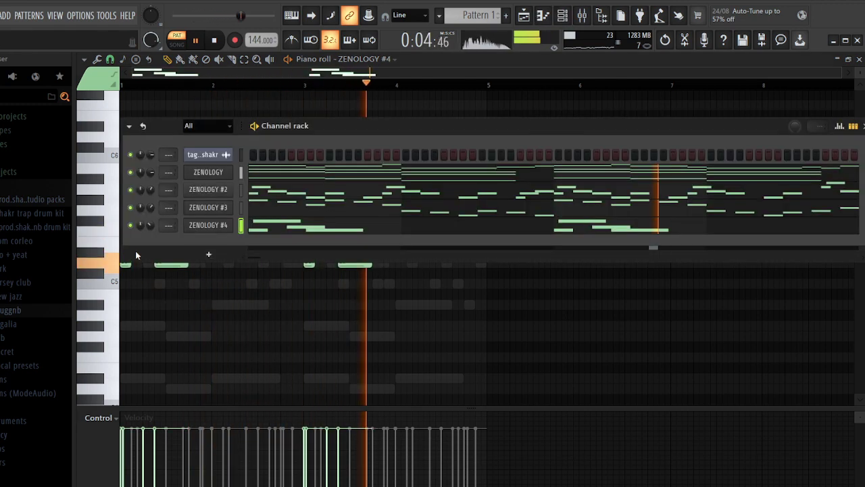
pyautogui.rightClick(230, 286)
pyautogui.moveTo(313, 263); pyautogui.dragTo(306, 262)
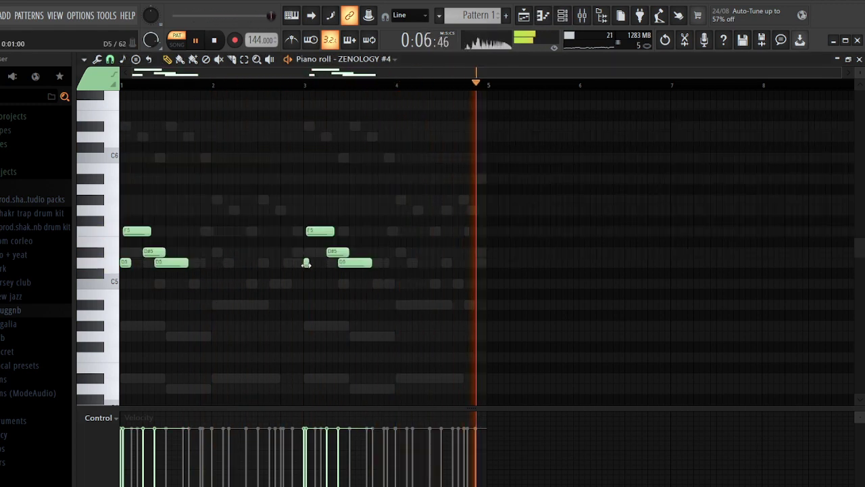
pyautogui.moveTo(129, 262); pyautogui.dragTo(124, 262)
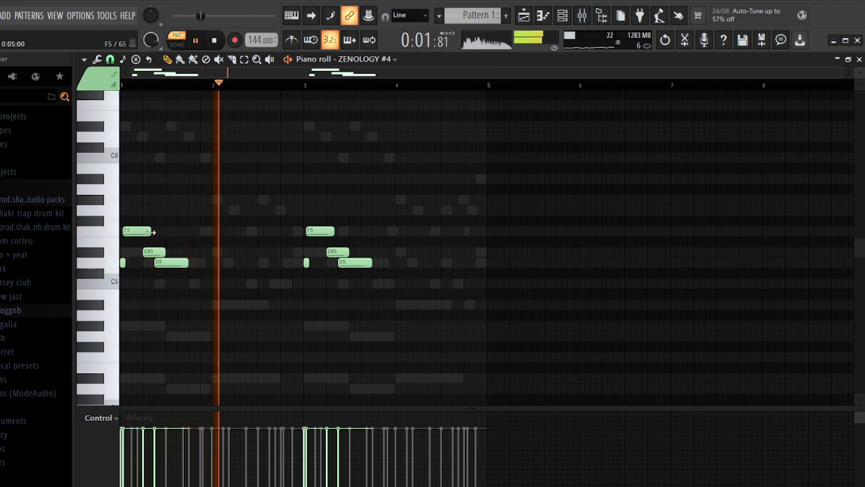
pyautogui.moveTo(153, 231); pyautogui.dragTo(160, 251)
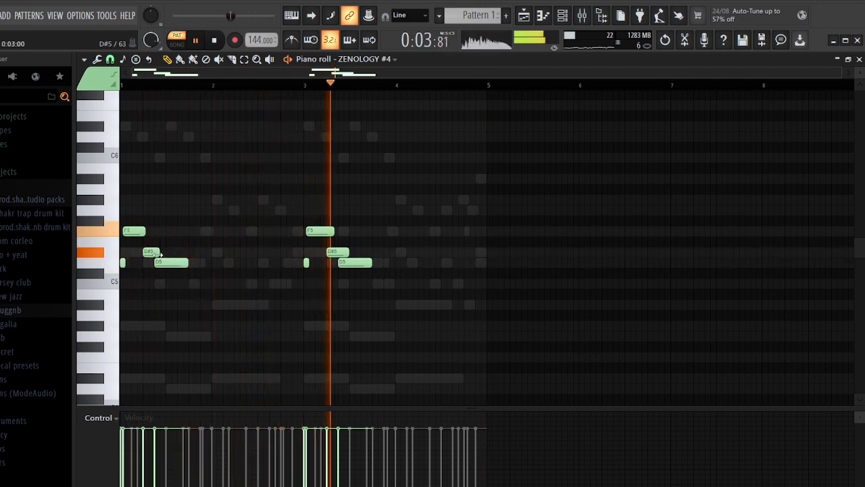
pyautogui.moveTo(330, 229); pyautogui.dragTo(324, 231)
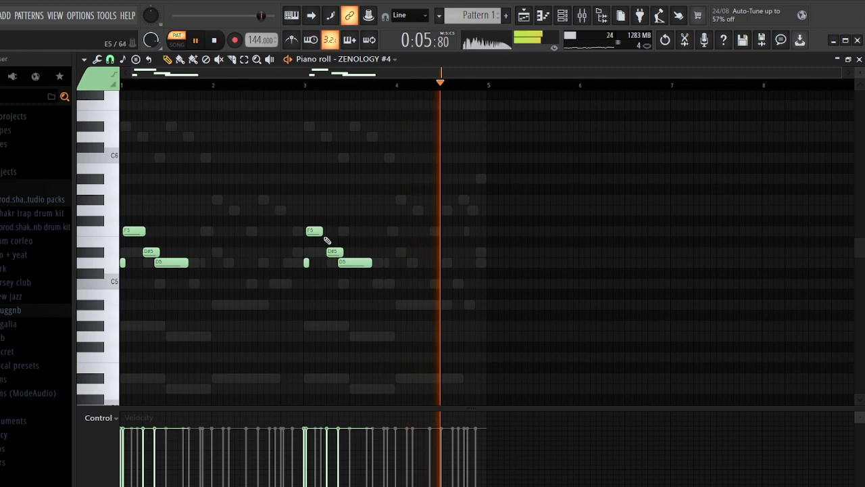
# Add a Purity instrument channel and browse its Bass Synth preset category
pyautogui.click(572, 19)
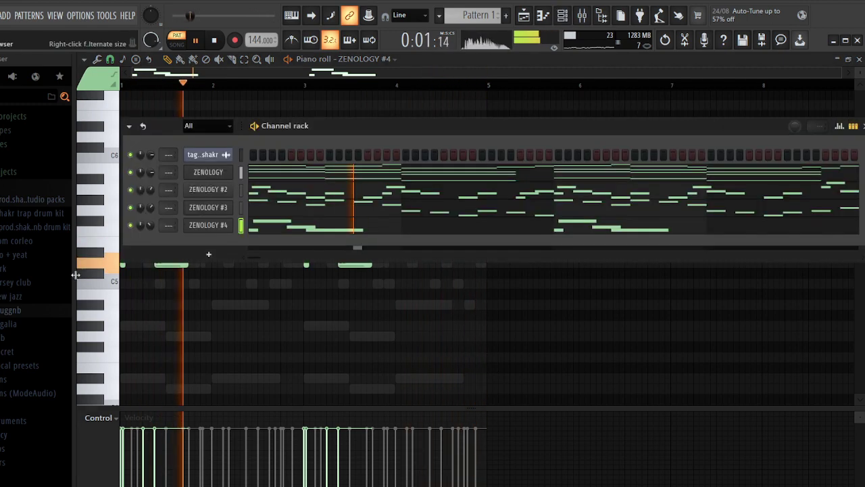
pyautogui.rightClick(134, 225)
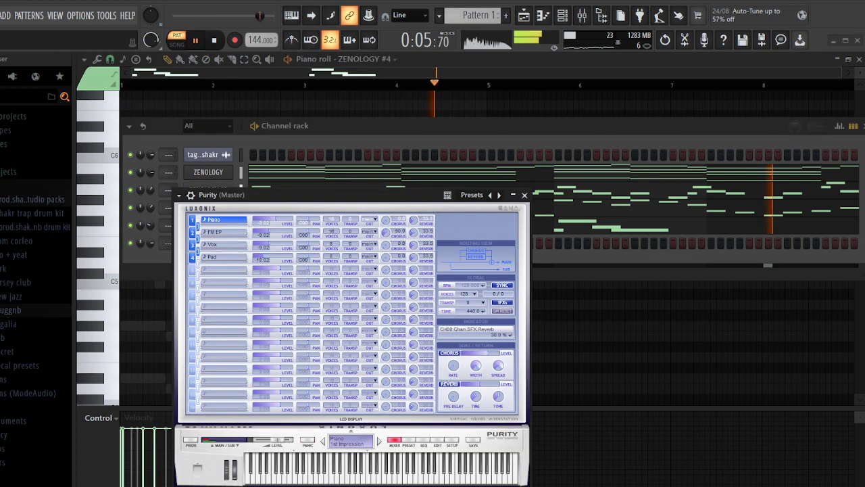
pyautogui.click(409, 440)
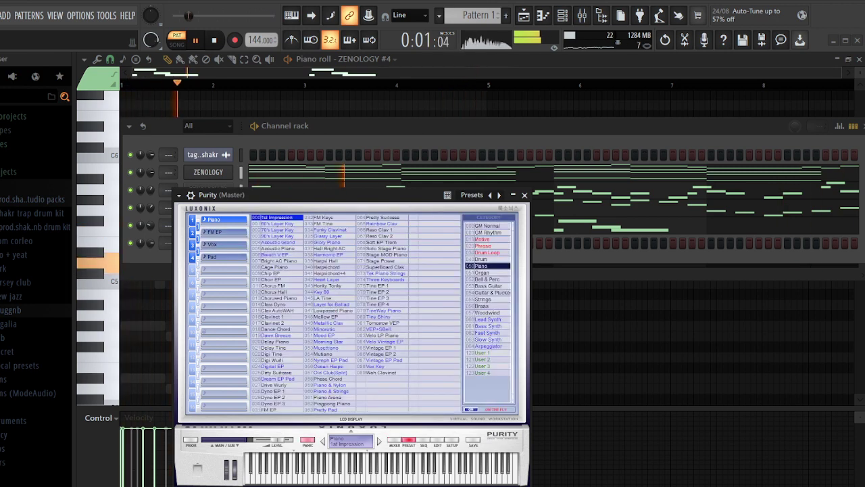
pyautogui.click(488, 326)
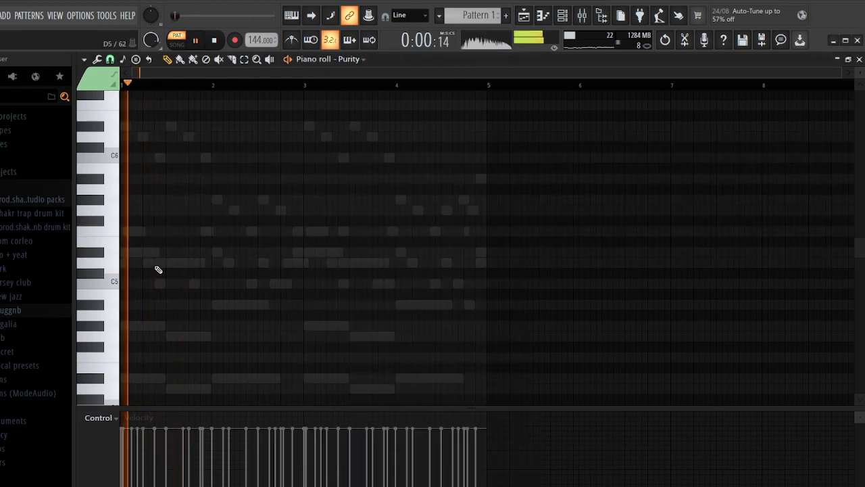
# Draw a very short D5 followed by a longer D5 at the middle of bar 1 in the Purity piano roll
pyautogui.click(158, 265)
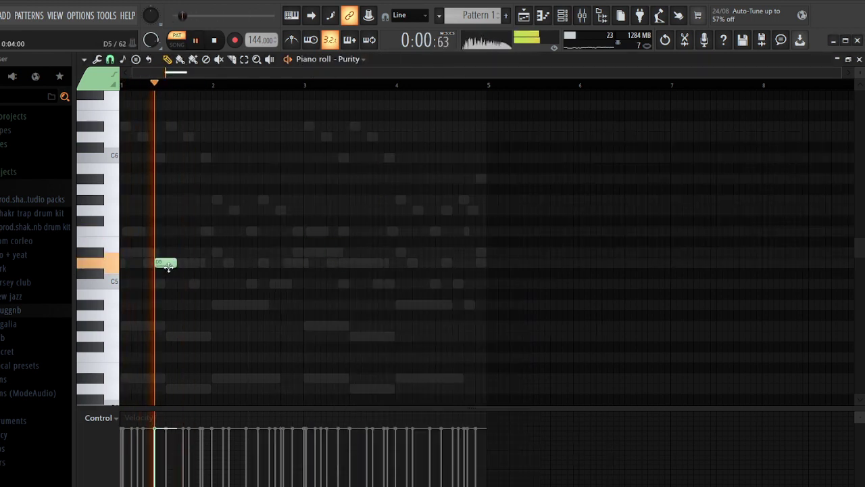
pyautogui.moveTo(174, 263); pyautogui.dragTo(158, 264)
pyautogui.click(167, 264)
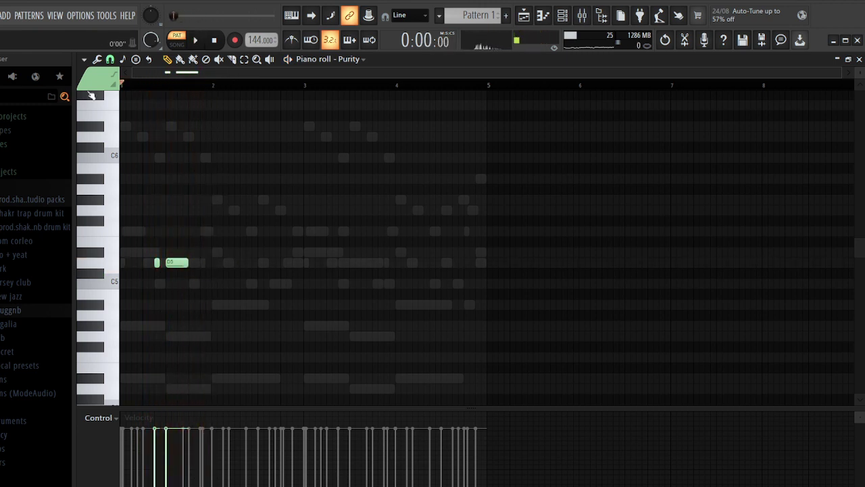
# Duplicate the D5 note pair into bar 2 and lower all Purity notes an octave to D4
pyautogui.hotkey('ctrl', 'b')
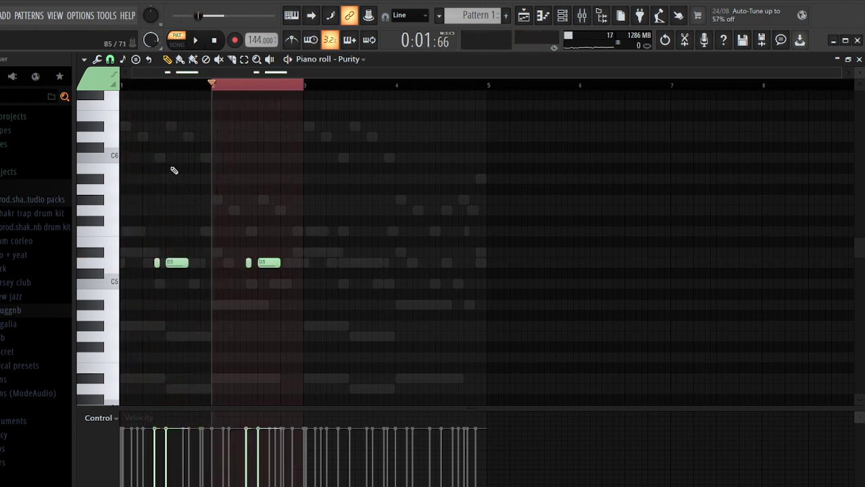
pyautogui.press('space')
pyautogui.scroll(-1, 288, 180)
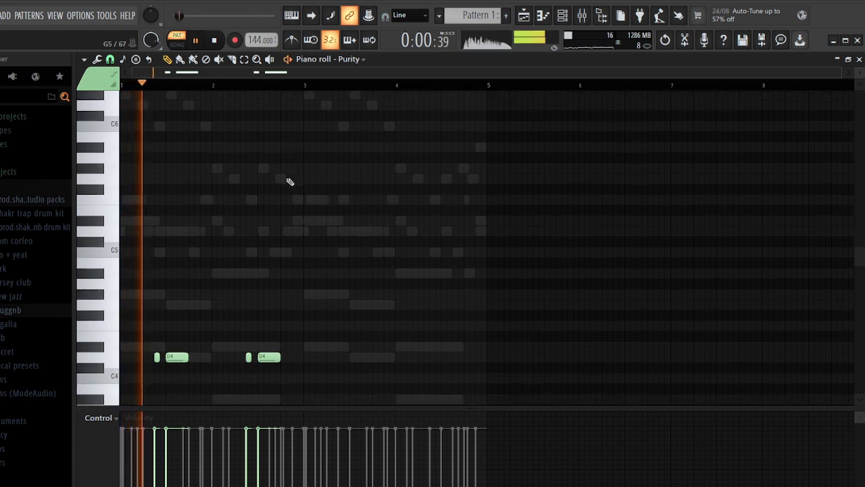
# Try the bar 1 note pair at G4 against the other parts
pyautogui.moveTo(309, 386); pyautogui.dragTo(143, 324)
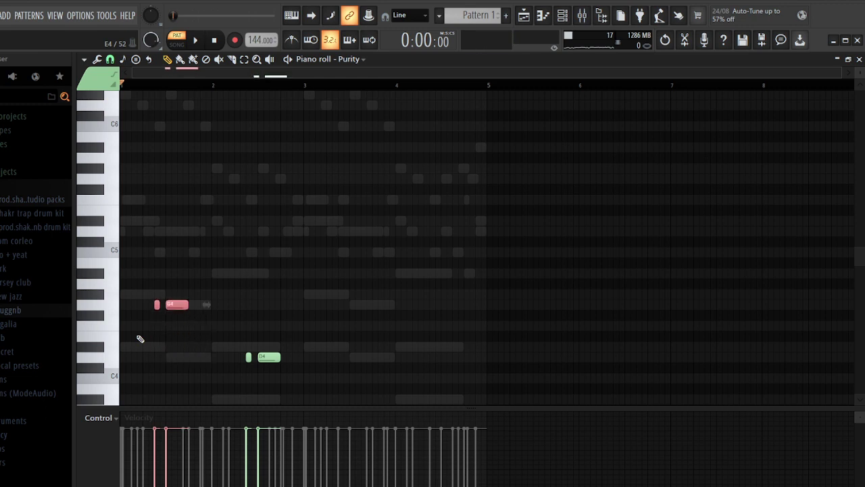
pyautogui.press('space')
pyautogui.keyDown('ctrl'); pyautogui.click(224, 301); pyautogui.keyUp('ctrl')
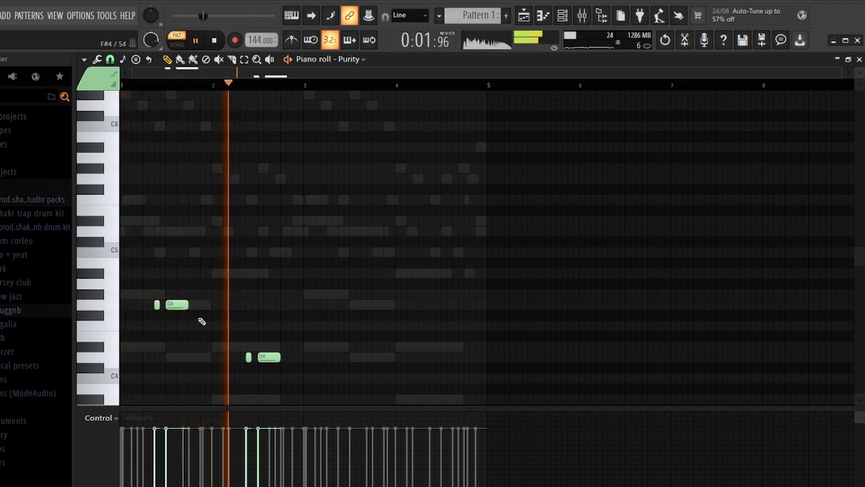
# Lower the bar 1 Purity note pair to D#4 during playback
pyautogui.moveTo(201, 321); pyautogui.dragTo(147, 298)
pyautogui.hotkey('shift', 'Down')
pyautogui.hotkey('shift', 'Down')
pyautogui.hotkey('shift', 'Down')
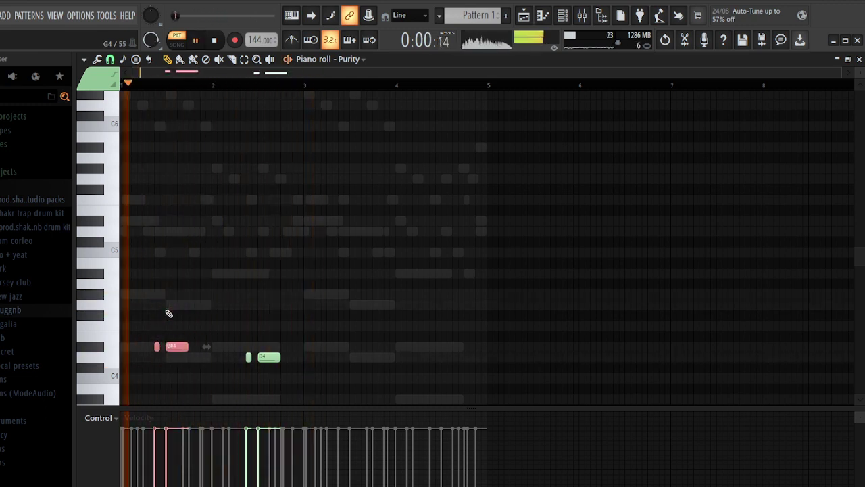
# Lower the longer Purity note in bar 1 to D4 and raise the bar 2 note pair to D#4
pyautogui.keyDown('ctrl'); pyautogui.click(213, 299); pyautogui.keyUp('ctrl')
pyautogui.moveTo(163, 355); pyautogui.dragTo(139, 342)
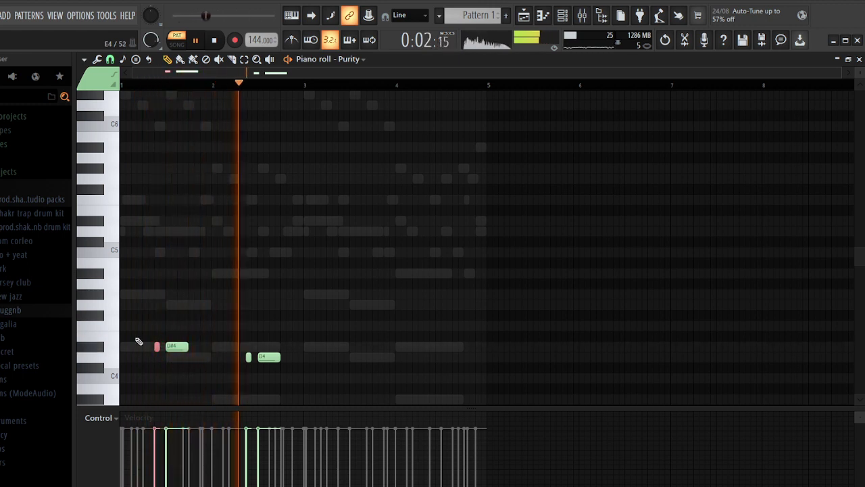
pyautogui.press('space')
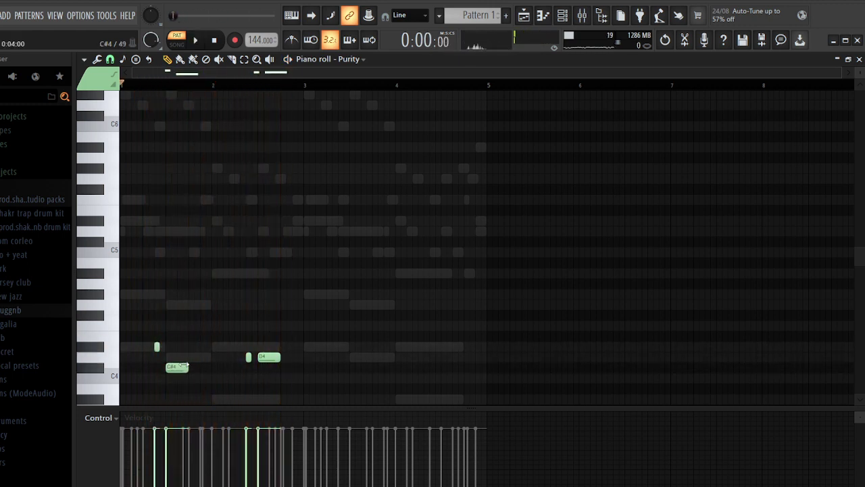
pyautogui.press('space')
pyautogui.keyDown('ctrl'); pyautogui.click(264, 355); pyautogui.keyUp('ctrl')
pyautogui.moveTo(233, 343); pyautogui.dragTo(260, 360)
pyautogui.hotkey('shift', 'Up')
pyautogui.keyDown('ctrl'); pyautogui.click(332, 311); pyautogui.keyUp('ctrl')
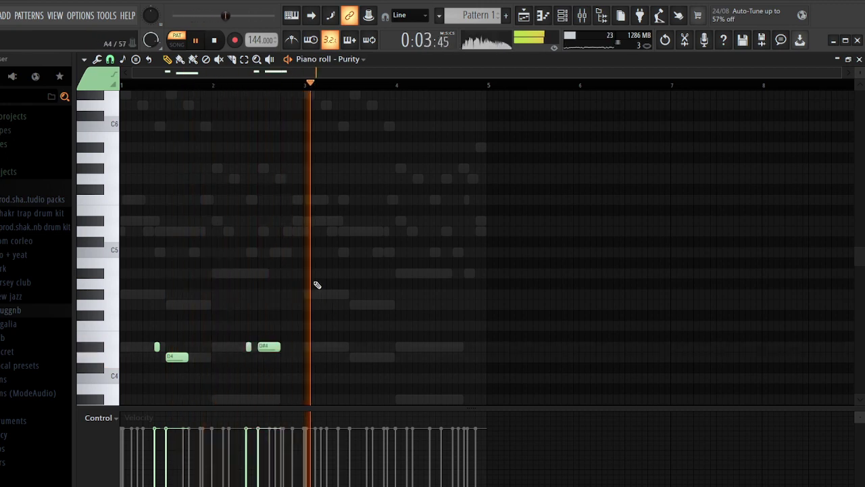
# Replay the pattern and audition Purity on its own with its PW bad ass bass preset on display
pyautogui.scroll(1, 368, 103)
pyautogui.press('space')
pyautogui.press('space')
pyautogui.scroll(-2, 332, 205)
pyautogui.click(562, 15)
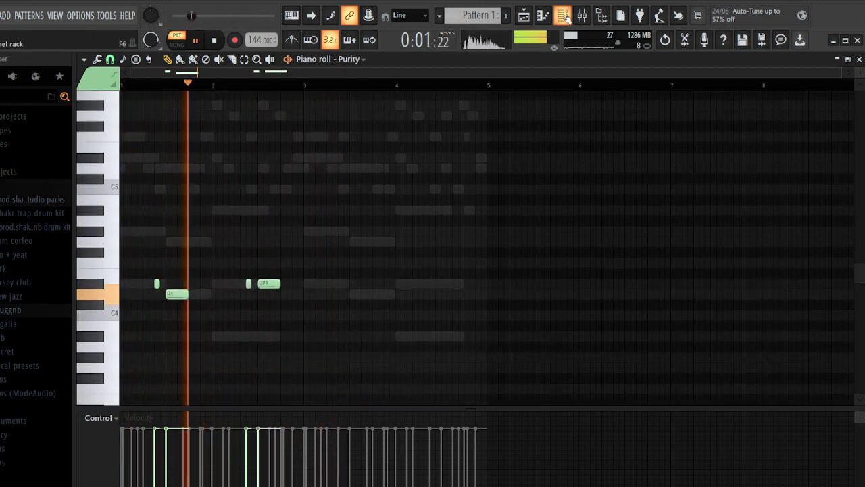
pyautogui.press('space')
pyautogui.click(208, 243)
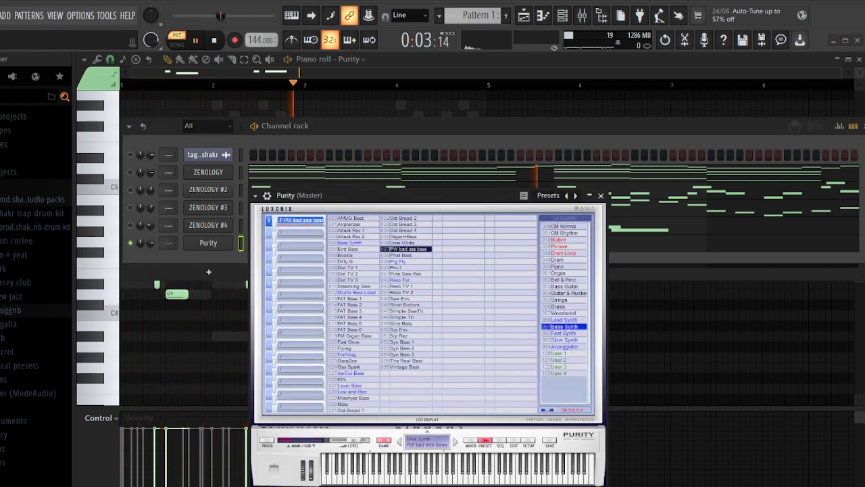
pyautogui.rightClick(625, 337)
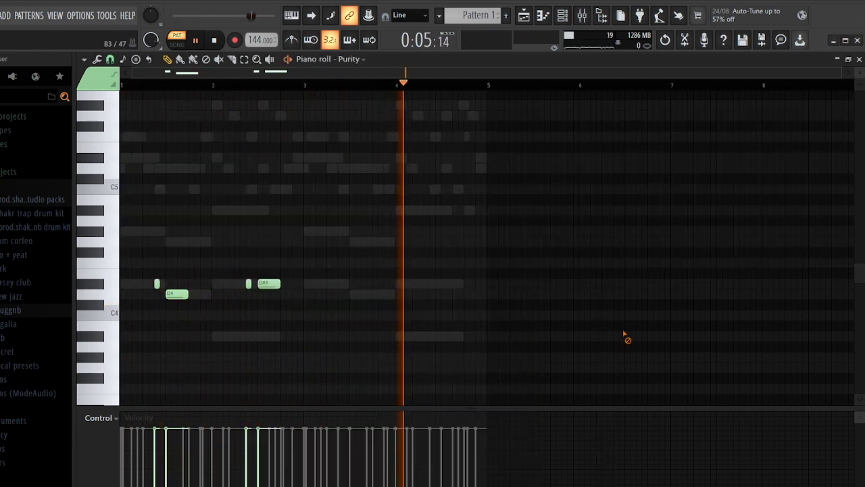
pyautogui.press('space')
pyautogui.press('space')
# Lower the Purity channel's volume and bring all the other channels back into playback
pyautogui.click(564, 15)
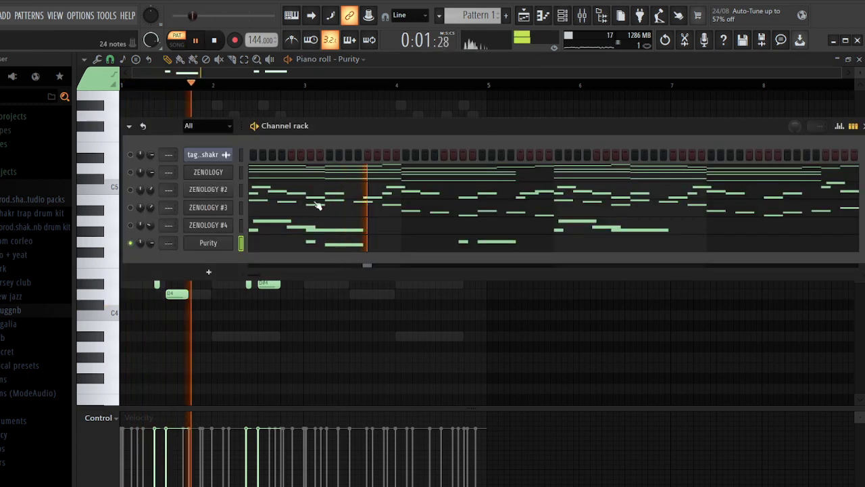
pyautogui.click(226, 244)
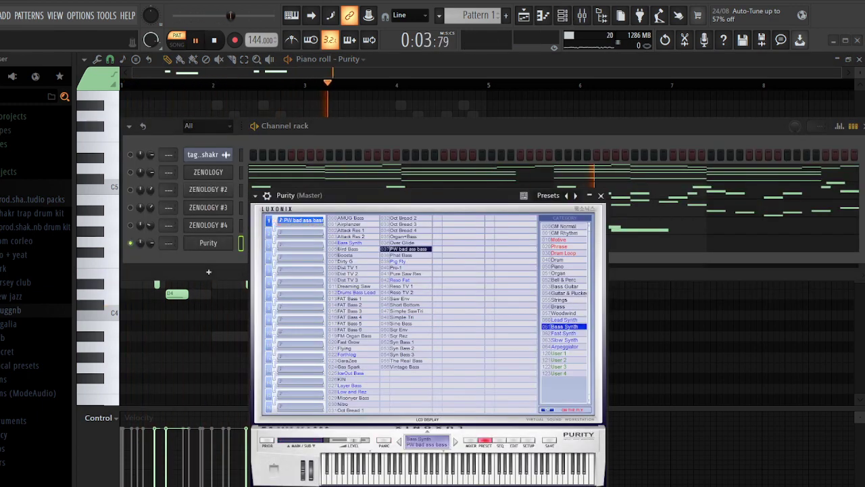
pyautogui.click(601, 195)
pyautogui.press('space')
pyautogui.press('space')
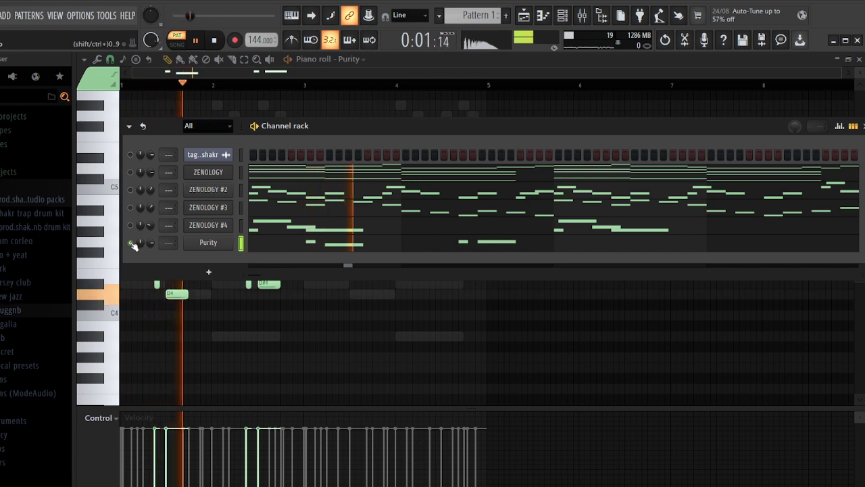
pyautogui.rightClick(131, 243)
pyautogui.press('space')
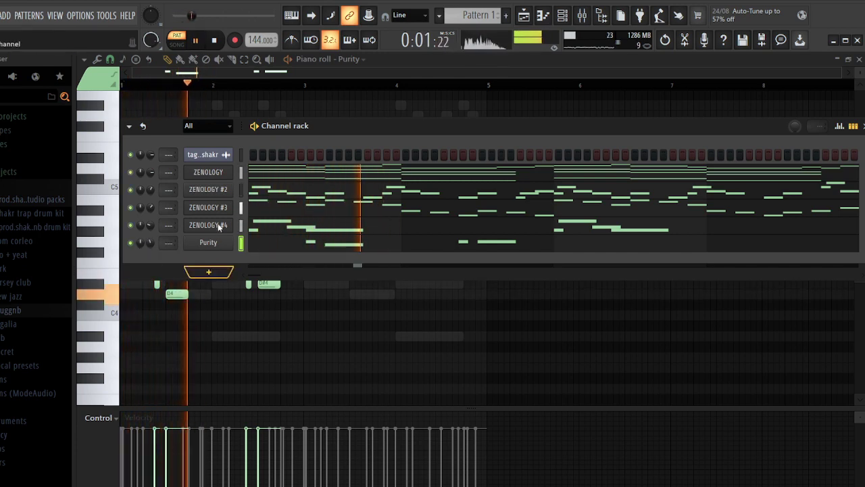
# Add a fifth ZENOLOGY channel and duplicate the two-bar Purity phrase into bars 3 and 4
pyautogui.click(219, 173)
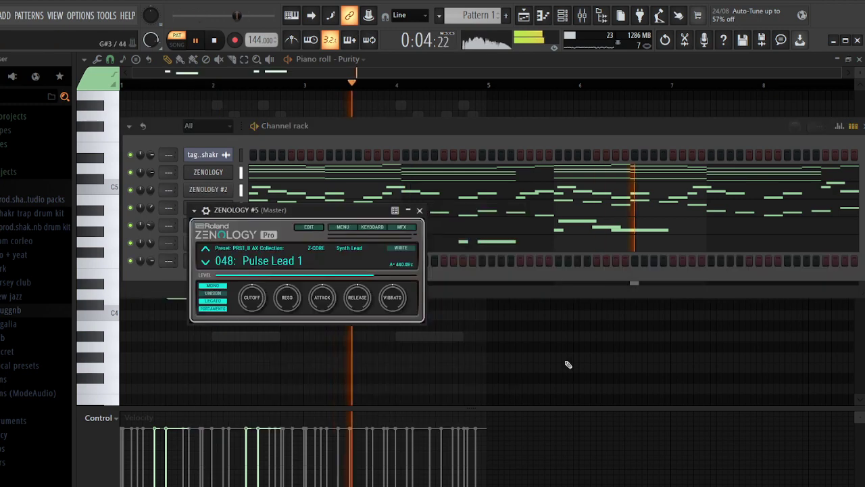
pyautogui.click(568, 363)
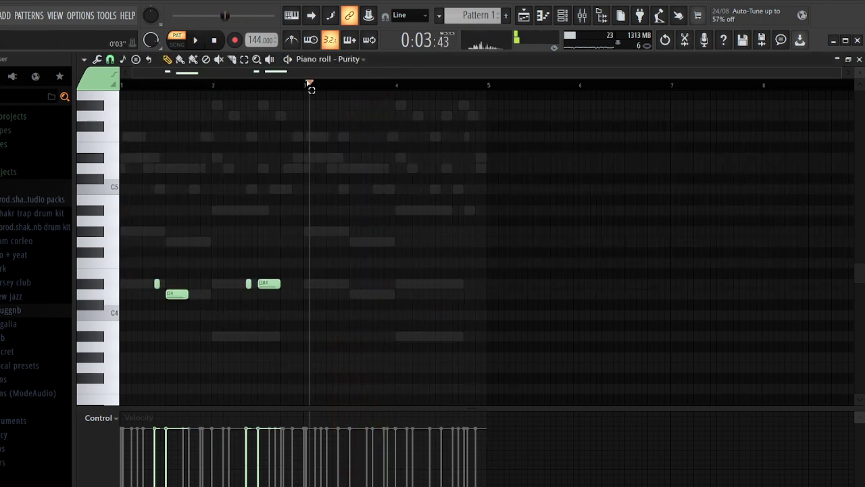
pyautogui.doubleClick(308, 84)
pyautogui.hotkey('ctrl', 'b')
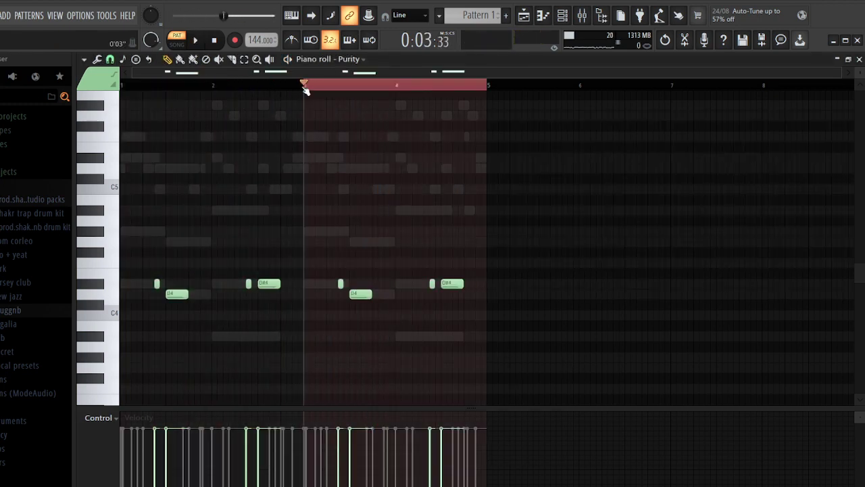
# Load the factory Synth Brass preset 002 Bit Brass in ZENOLOGY #5
pyautogui.press('F6')
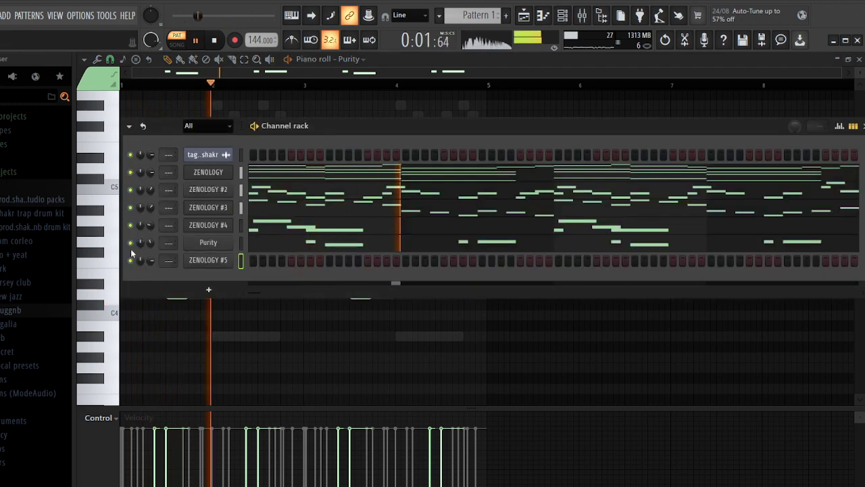
pyautogui.click(208, 260)
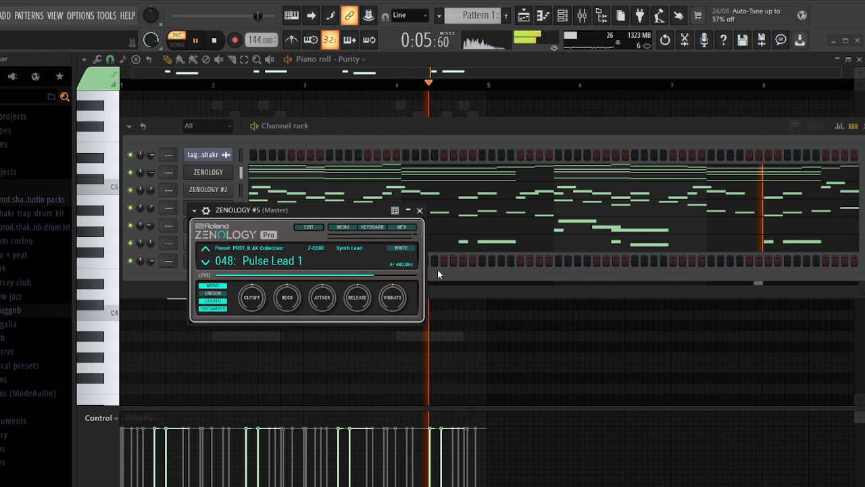
pyautogui.click(181, 68)
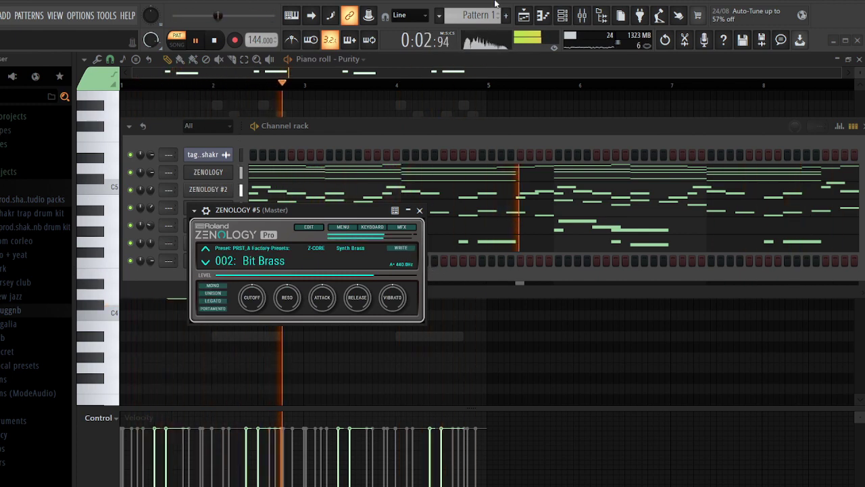
pyautogui.click(386, 71)
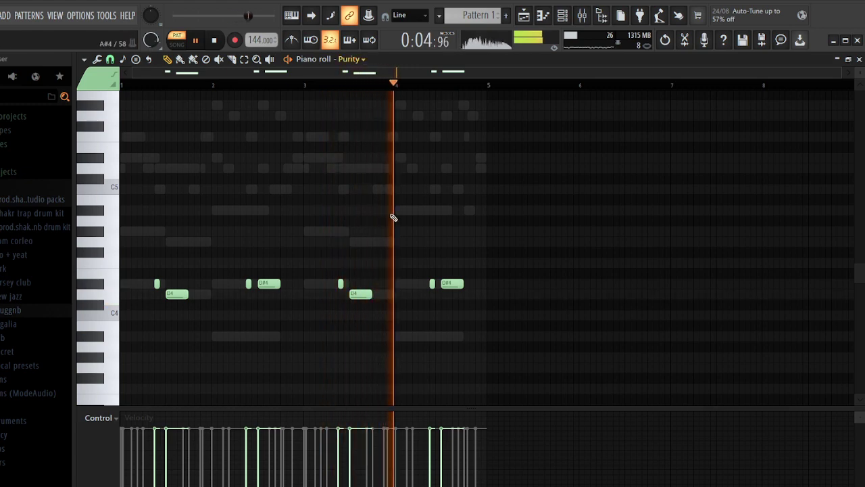
# Copy the top-line D#5, C5, D5, F5 and A#4 notes from the ZENOLOGY channel into the ZENOLOGY #5 piano roll
pyautogui.press('Down')
pyautogui.moveTo(134, 157); pyautogui.dragTo(217, 168)
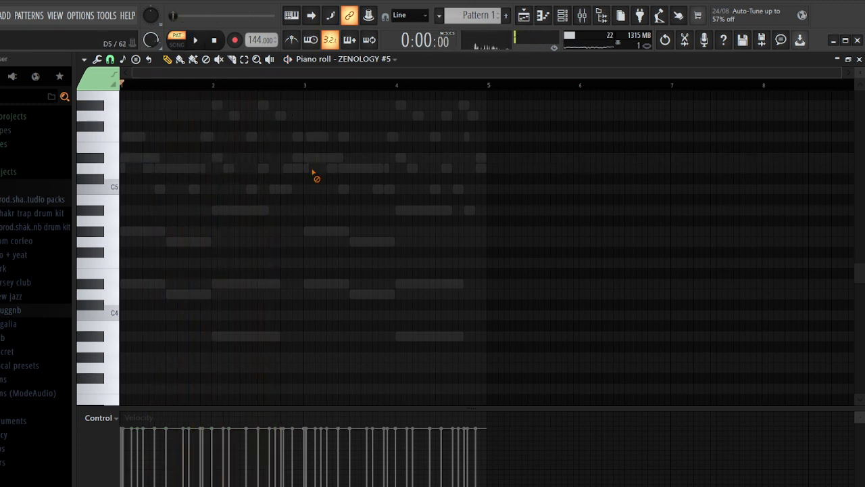
pyautogui.click(570, 13)
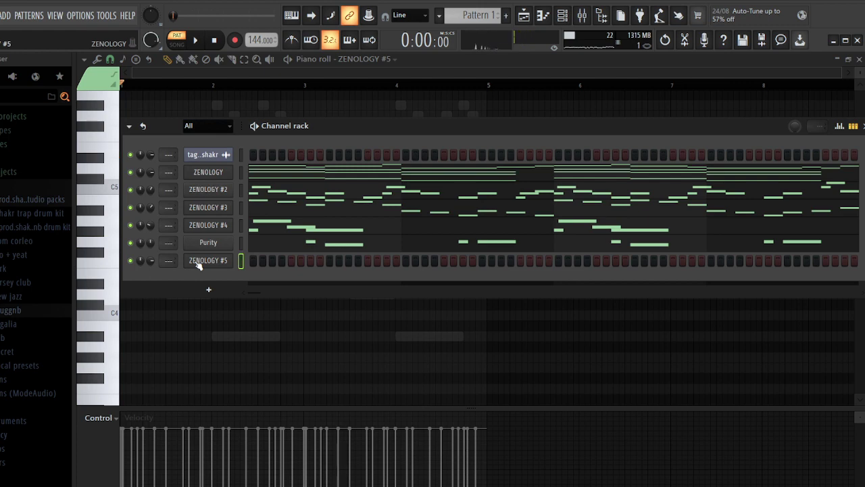
pyautogui.rightClick(288, 98)
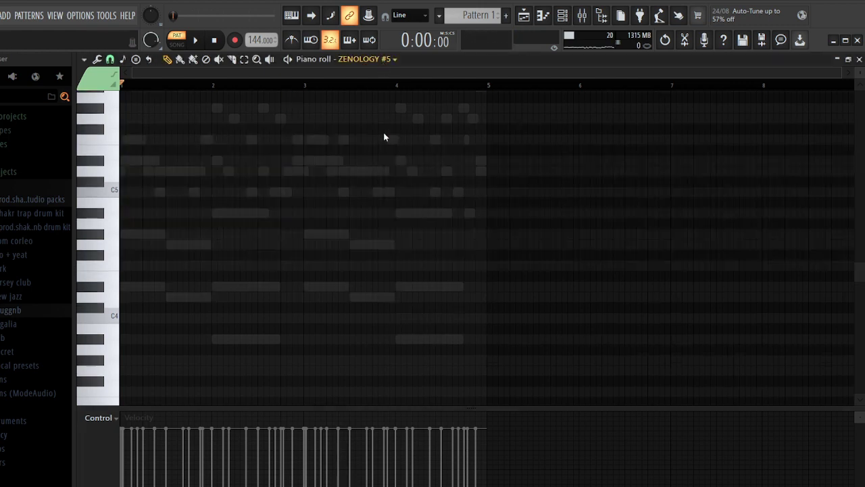
pyautogui.doubleClick(381, 167)
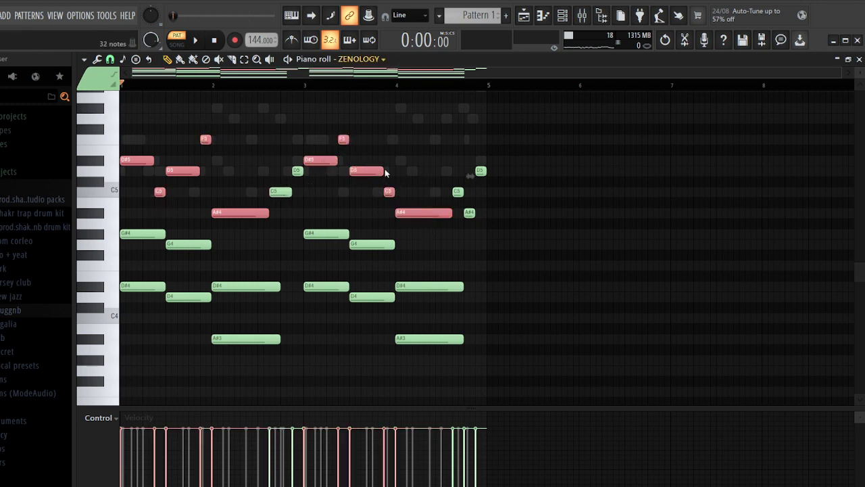
pyautogui.rightClick(380, 217)
pyautogui.rightClick(380, 217)
pyautogui.hotkey('ctrl', 'v')
pyautogui.keyDown('ctrl'); pyautogui.click(290, 114); pyautogui.keyUp('ctrl')
# Solo ZENOLOGY #5 and audition its Synth Brass presets during playback, ending on 090 Wide Syn Brass
pyautogui.press('space')
pyautogui.click(564, 17)
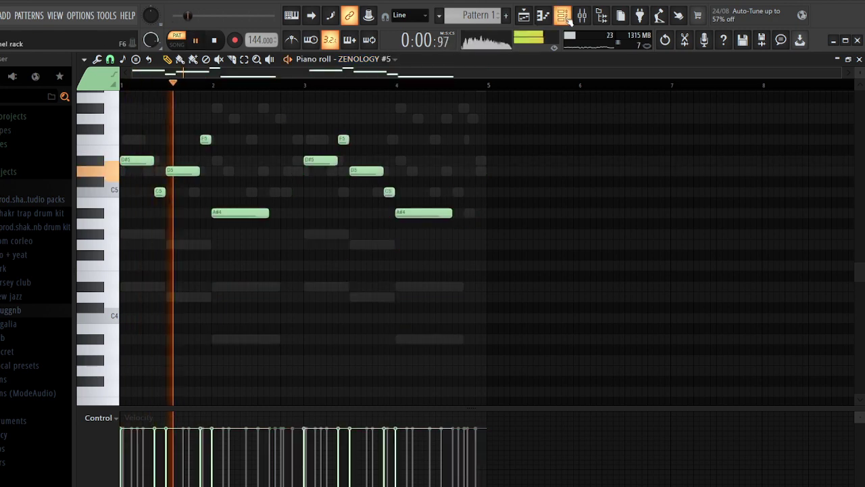
pyautogui.click(197, 261)
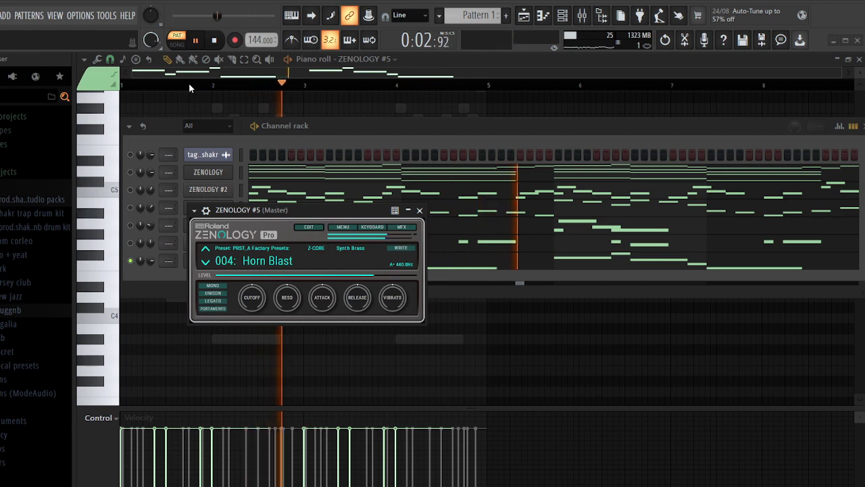
pyautogui.click(206, 92)
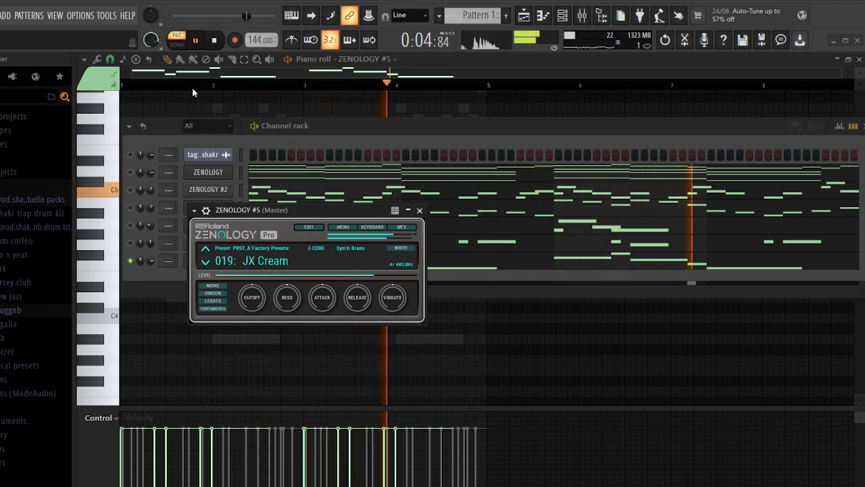
pyautogui.press('Down')
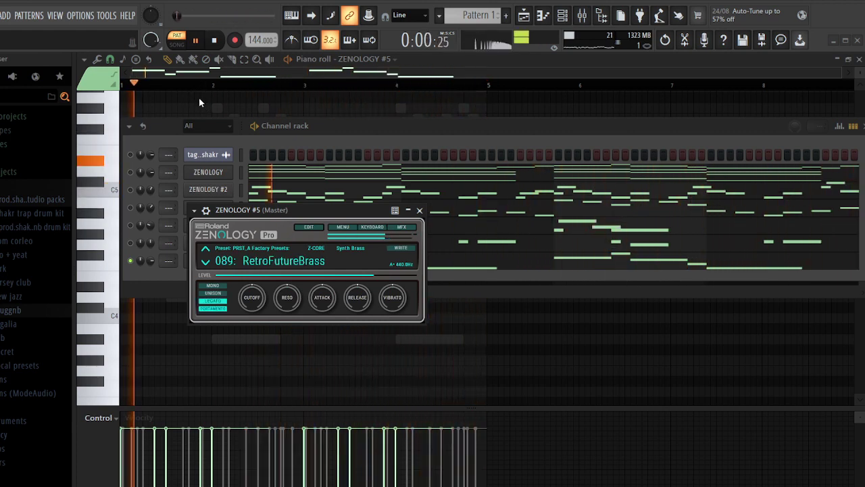
pyautogui.press('Down')
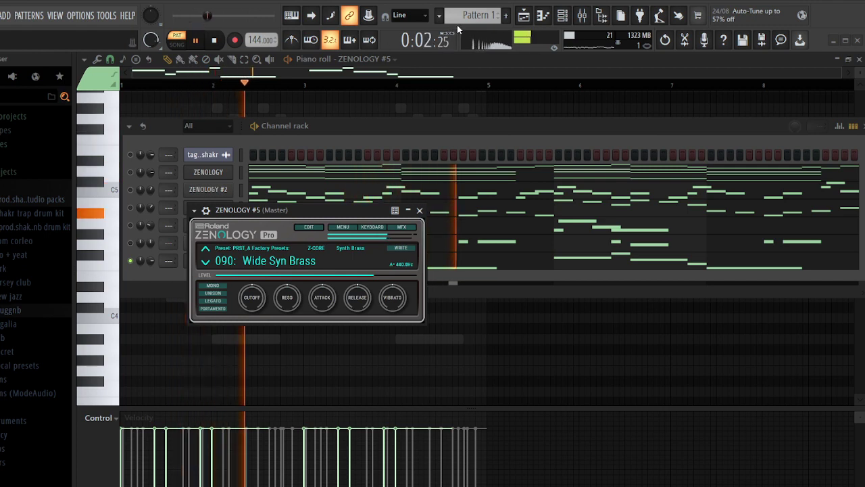
# Lower the ZENOLOGY #5 channel's volume, unmute the other channels and add a sixth ZENOLOGY channel with 004 Horn Blast
pyautogui.moveTo(150, 261); pyautogui.dragTo(150, 279)
pyautogui.press('space')
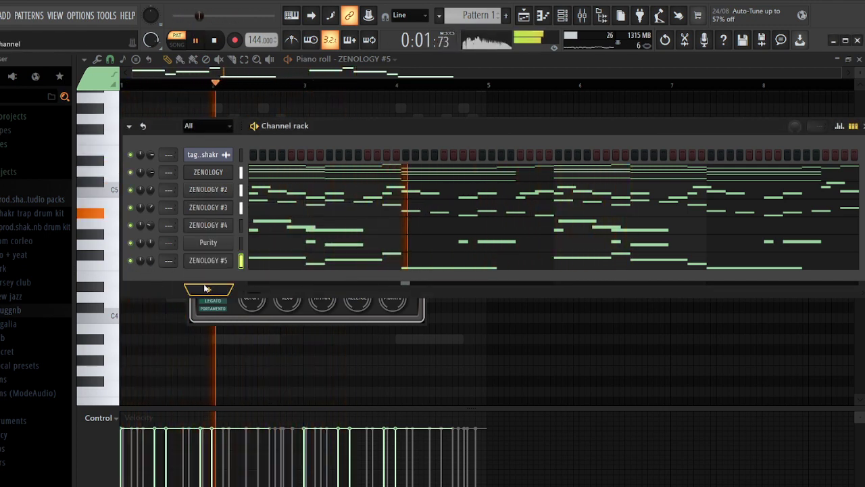
pyautogui.click(215, 175)
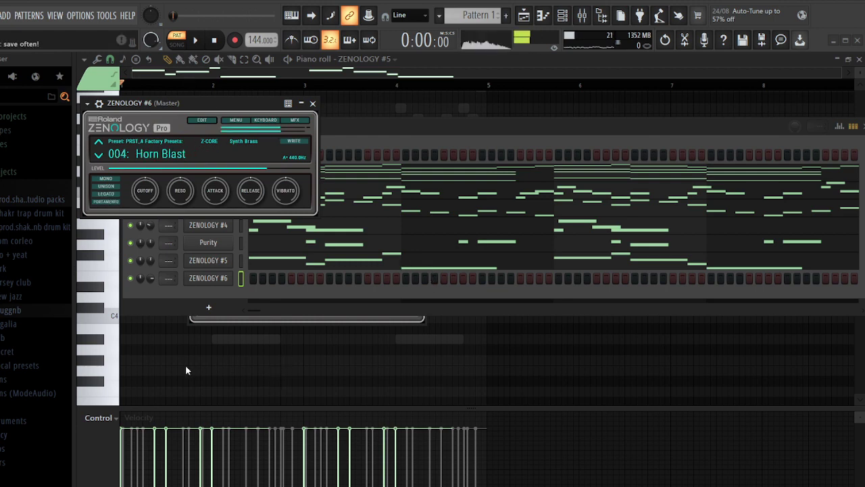
pyautogui.click(451, 100)
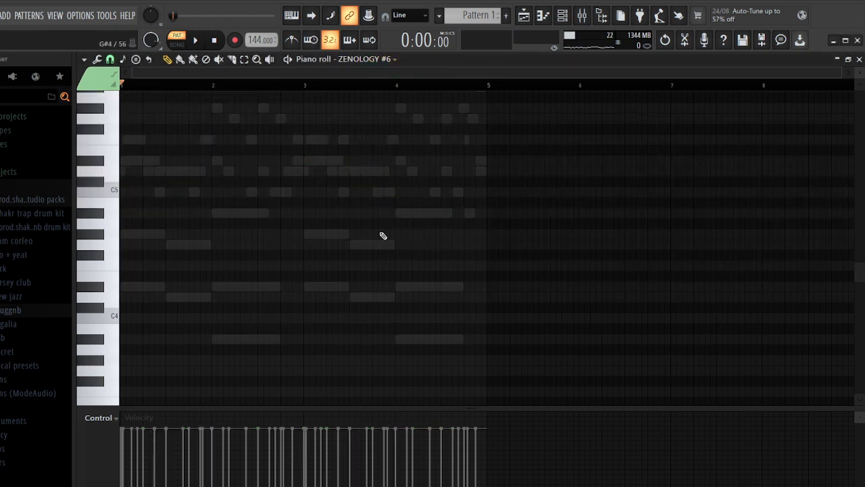
# Draw D#3 and D3 half-bar notes and a longer A#2 in ZENOLOGY #6, and duplicate them into bars 3 and 4
pyautogui.scroll(-2, 380, 236)
pyautogui.moveTo(169, 243); pyautogui.dragTo(98, 354)
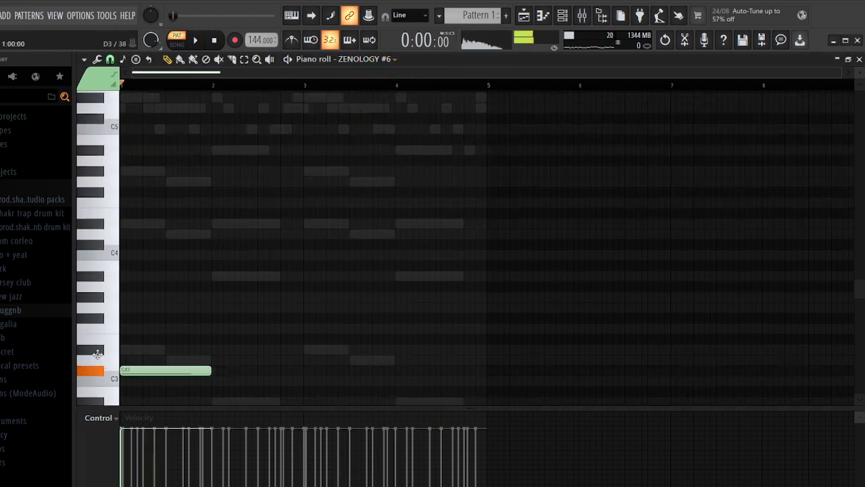
pyautogui.click(171, 361)
pyautogui.scroll(-2, 203, 311)
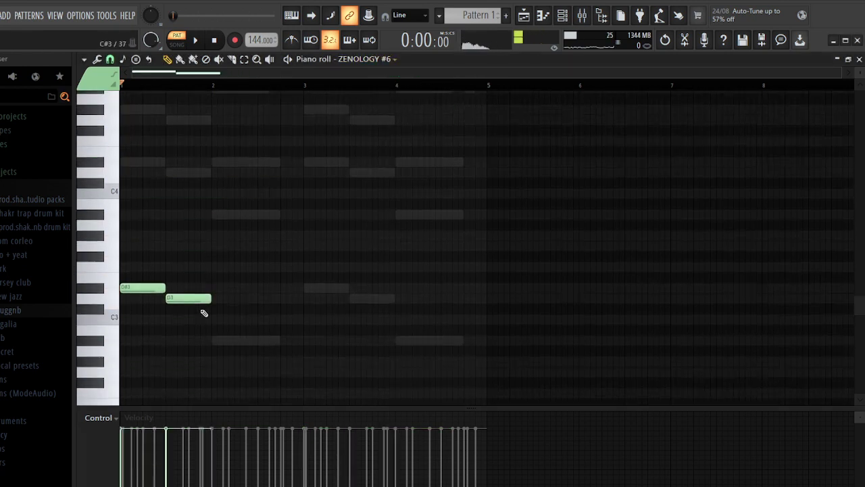
pyautogui.click(210, 338)
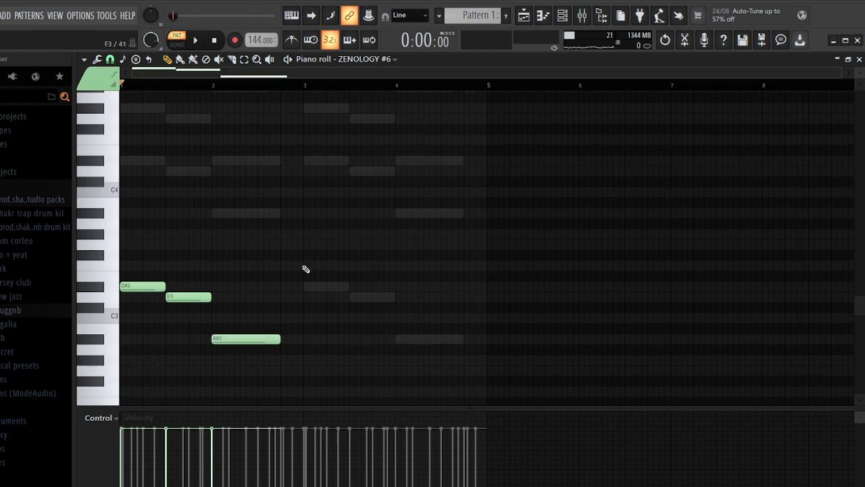
pyautogui.keyDown('ctrl'); pyautogui.click(322, 255); pyautogui.keyUp('ctrl')
# Raise all ZENOLOGY #6 notes one octave and audition the channel soloed
pyautogui.press('space')
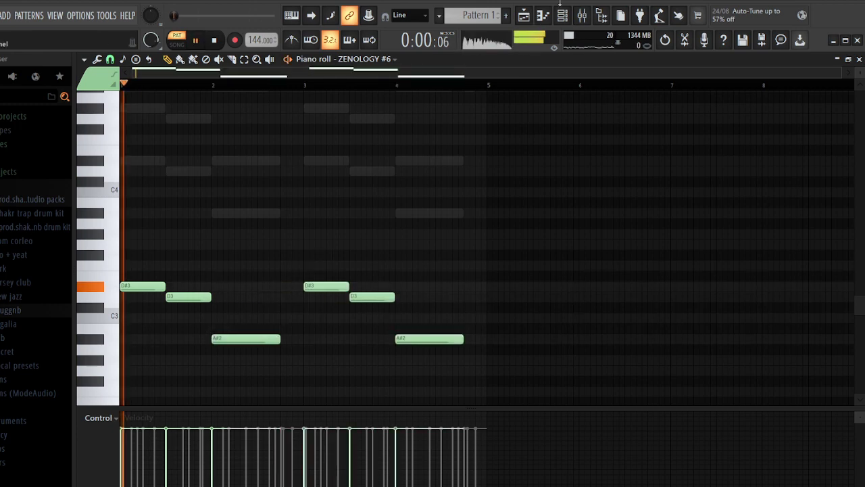
pyautogui.press('F6')
pyautogui.press('F6')
pyautogui.press('space')
pyautogui.scroll(-4, 302, 348)
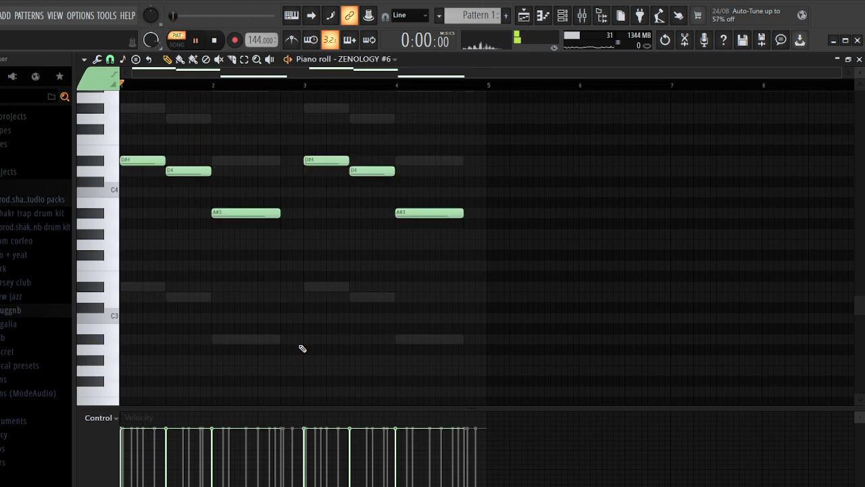
pyautogui.press('space')
pyautogui.press('F6')
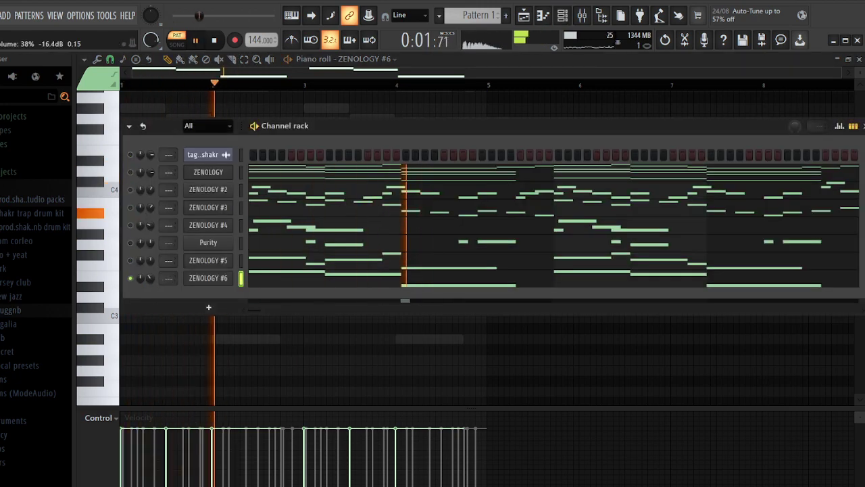
# Unmute the other channels and add a seventh ZENOLOGY channel with the 021 Sine Pluck preset
pyautogui.rightClick(132, 280)
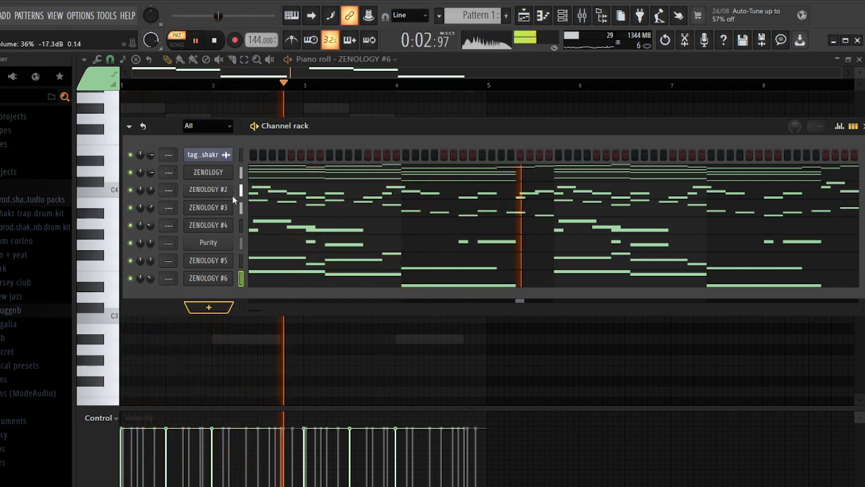
pyautogui.click(220, 173)
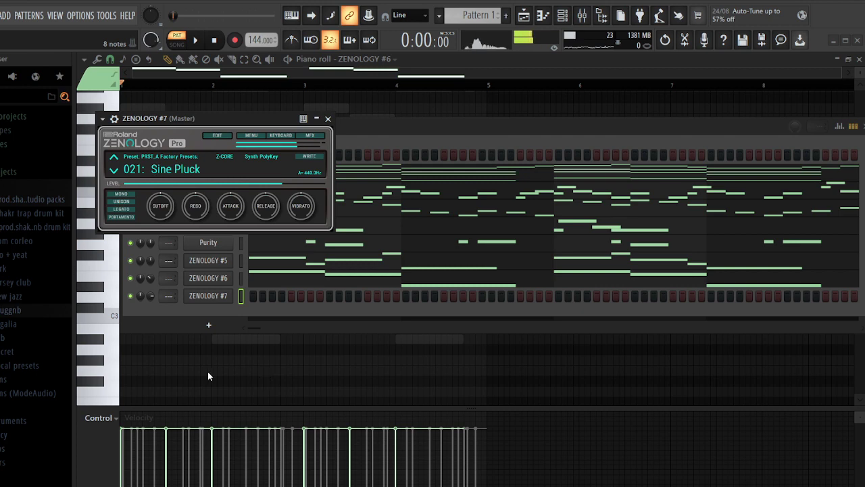
pyautogui.click(491, 99)
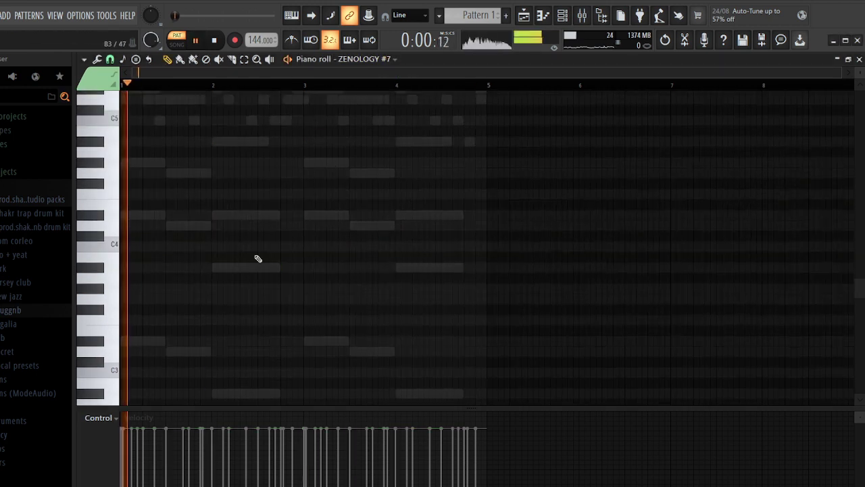
# Draw short D5 and D#5 notes on the first two beats of bar 1 in ZENOLOGY #7
pyautogui.press('space')
pyautogui.scroll(2, 257, 257)
pyautogui.moveTo(130, 145); pyautogui.dragTo(92, 149)
pyautogui.moveTo(185, 145); pyautogui.dragTo(123, 146)
pyautogui.press('space')
pyautogui.scroll(3, 127, 203)
pyautogui.press('space')
pyautogui.press('space')
pyautogui.click(145, 226)
pyautogui.press('space')
pyautogui.press('space')
pyautogui.scroll(1, 163, 192)
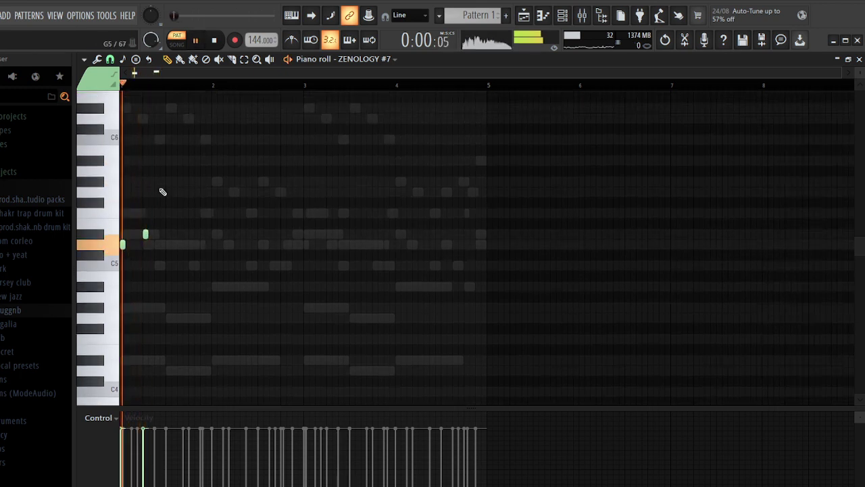
# Continue bar 1 of ZENOLOGY #7 with short D#6, G#5, G5, F5 and C5 notes
pyautogui.click(157, 132)
pyautogui.press('space')
pyautogui.press('space')
pyautogui.click(168, 206)
pyautogui.click(175, 217)
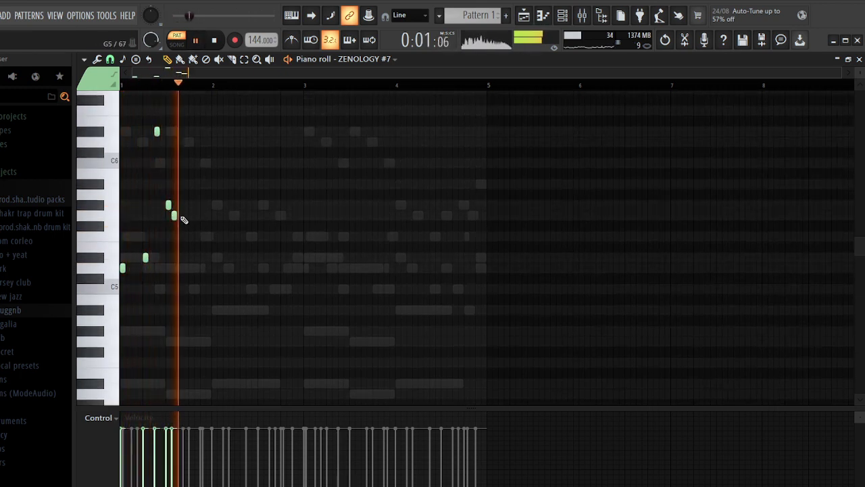
pyautogui.click(180, 236)
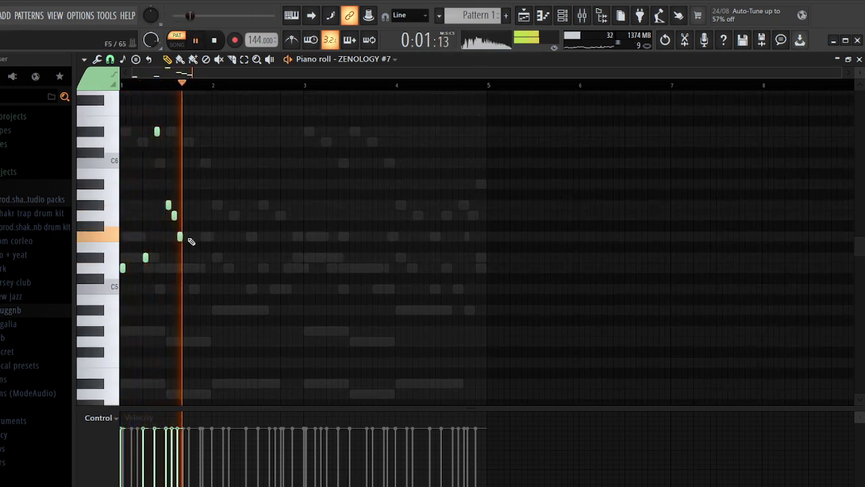
pyautogui.click(191, 288)
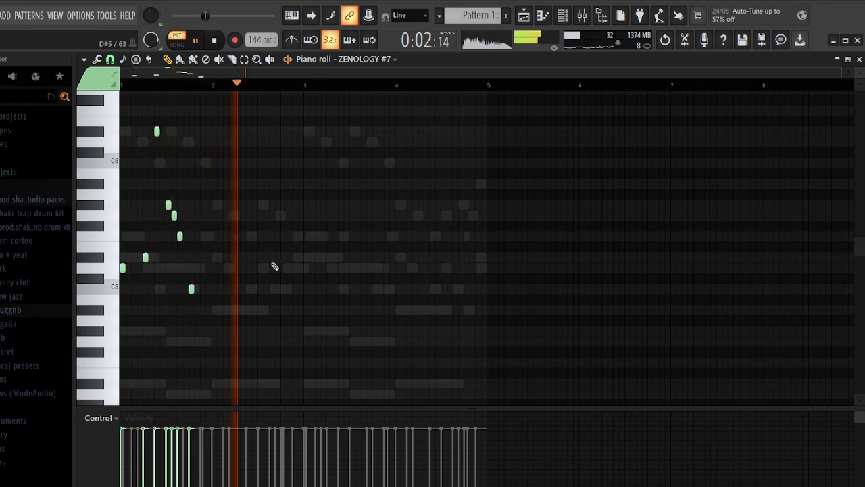
# Add short D5, G5, F5 and F5 notes in the second half of bar 2
pyautogui.click(261, 268)
pyautogui.press('space')
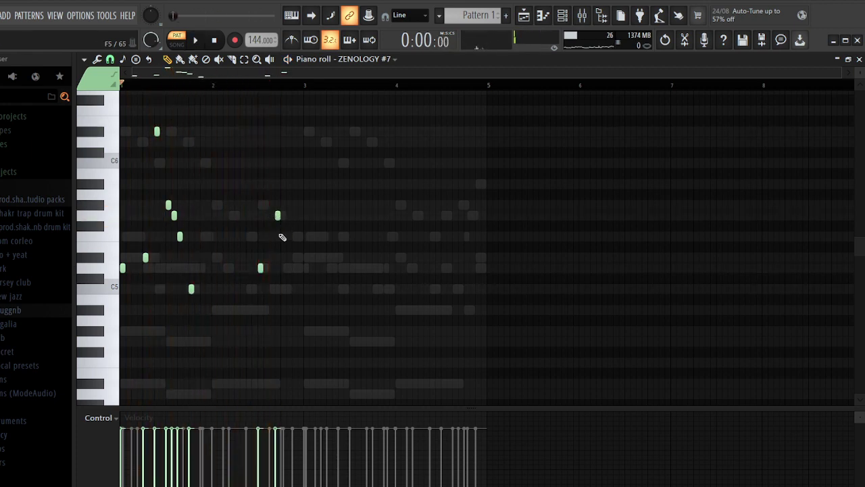
pyautogui.press('space')
pyautogui.scroll(3, 276, 88)
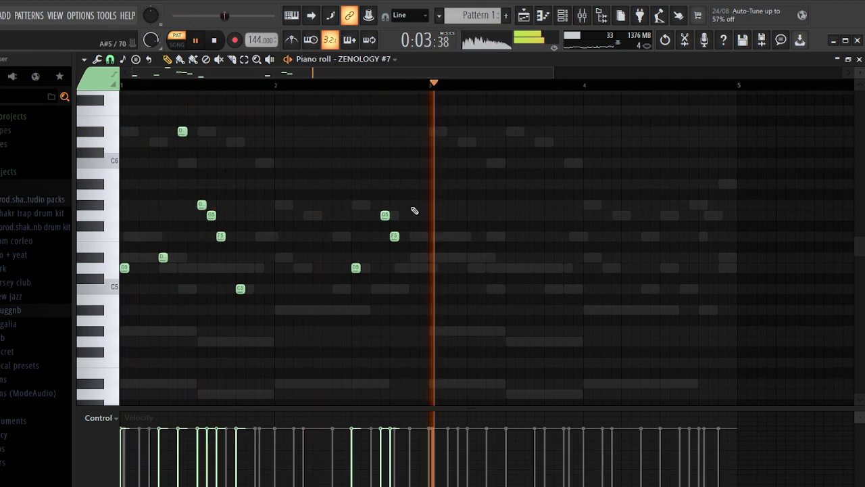
pyautogui.click(414, 237)
# Duplicate the notes of bars 1 and 2 into bars 3 and 4 and play the pattern
pyautogui.press('space')
pyautogui.moveTo(434, 86); pyautogui.dragTo(123, 86)
pyautogui.hotkey('ctrl', 'b')
pyautogui.click(315, 87)
pyautogui.press('space')
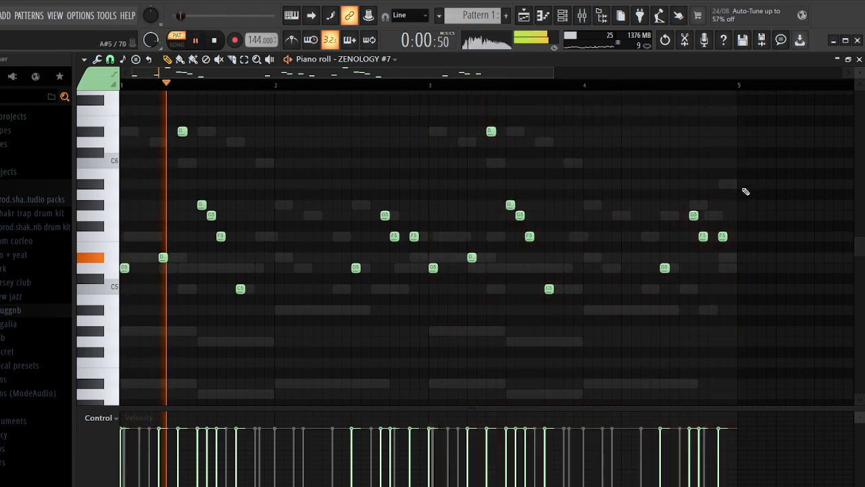
# Vary the end of bar 4 by raising its G5 to A#5 and replacing both F5 notes with G#5, G5 and G5
pyautogui.moveTo(693, 216); pyautogui.dragTo(694, 184)
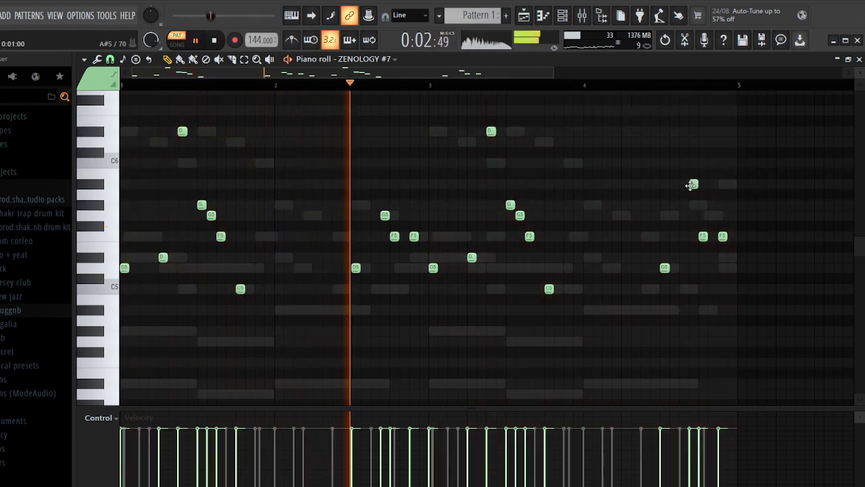
pyautogui.rightClick(703, 236)
pyautogui.click(703, 205)
pyautogui.click(713, 215)
pyautogui.rightClick(723, 236)
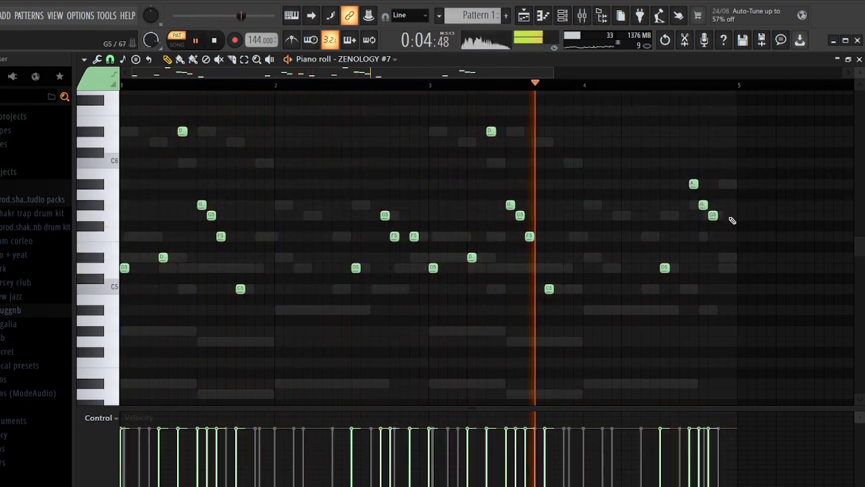
pyautogui.click(733, 216)
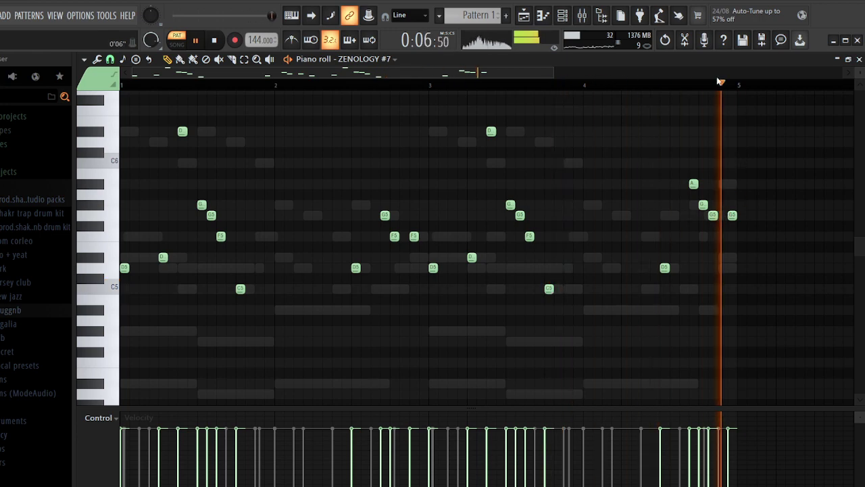
# Raise all ZENOLOGY #7 notes one octave and play the pattern
pyautogui.press('F6')
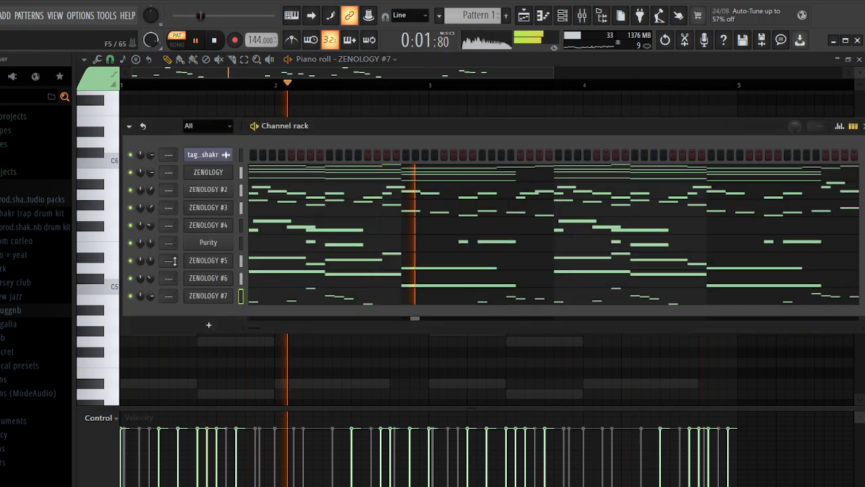
pyautogui.press('space')
pyautogui.press('F6')
pyautogui.press('space')
pyautogui.hotkey('ctrl', 'Up')
pyautogui.press('space')
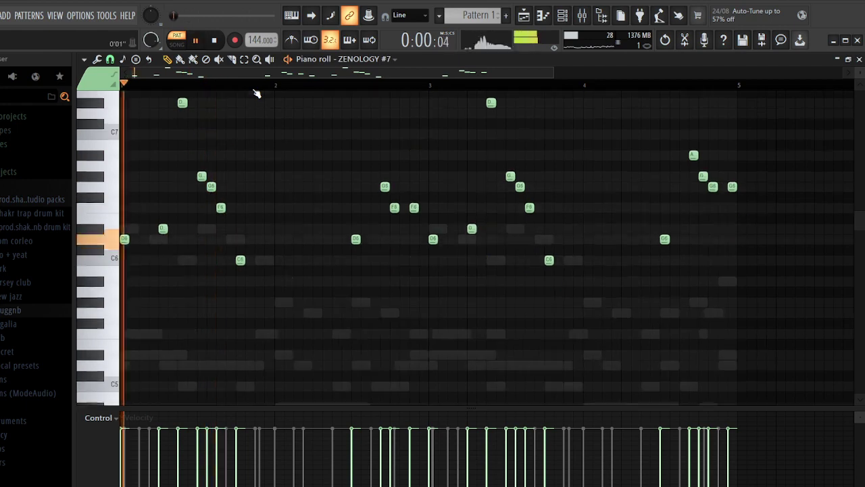
pyautogui.scroll(-2, 298, 87)
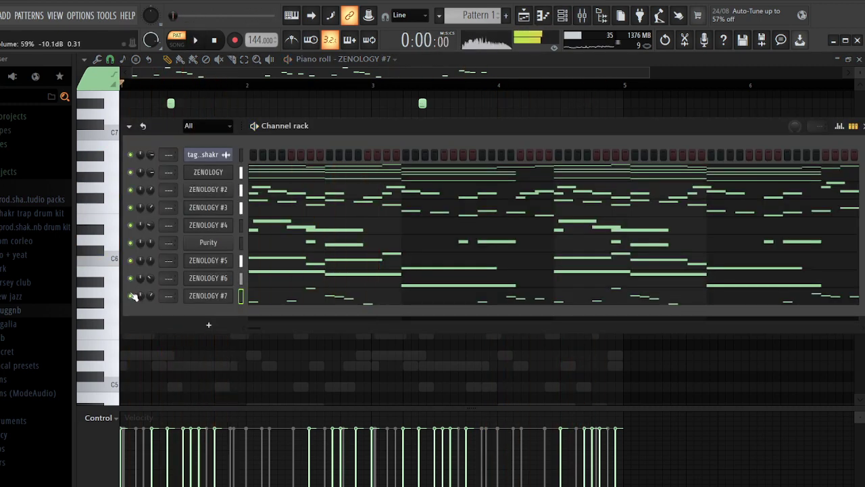
# Switch ZENOLOGY #7 to the 017 Trance Synth preset and set its channel volume to about 35% within the full mix
pyautogui.rightClick(131, 296)
pyautogui.click(214, 301)
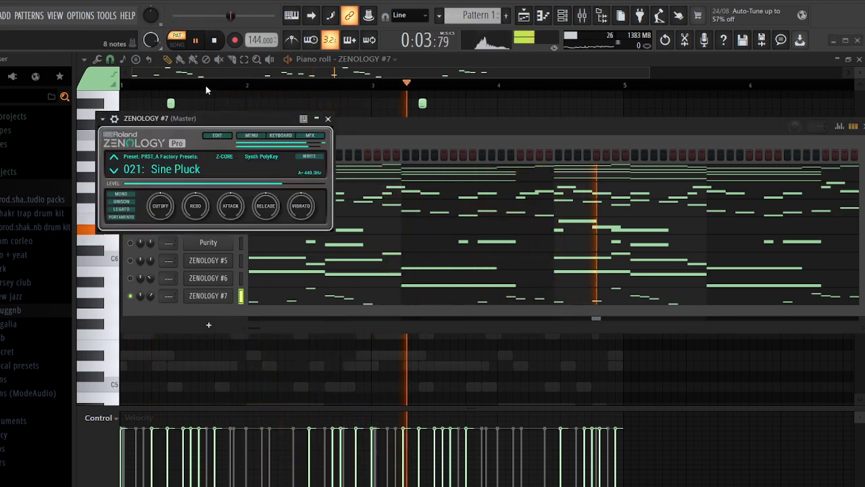
pyautogui.click(208, 105)
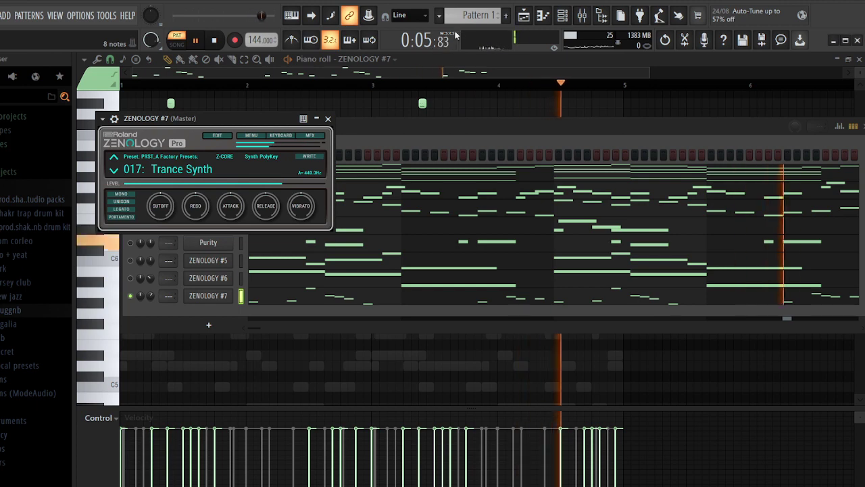
pyautogui.click(162, 298)
pyautogui.press('space')
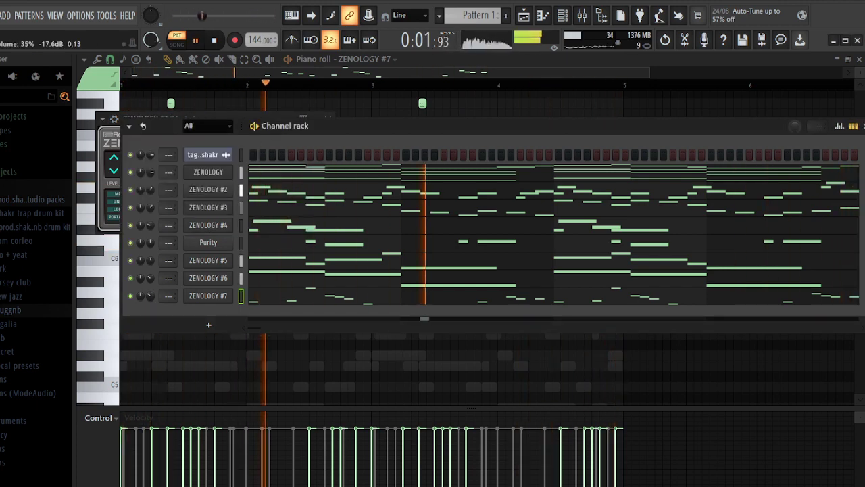
# Solo ZENOLOGY #7, audition its Synth PolyKey presets ending on 027 Future Poly, and play it with all channels unmuted
pyautogui.click(192, 299)
pyautogui.click(200, 298)
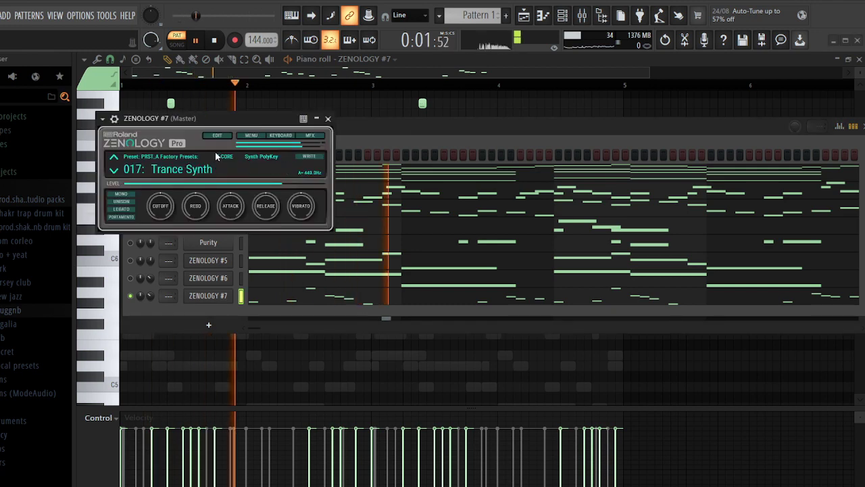
pyautogui.press('Down')
pyautogui.press('Down')
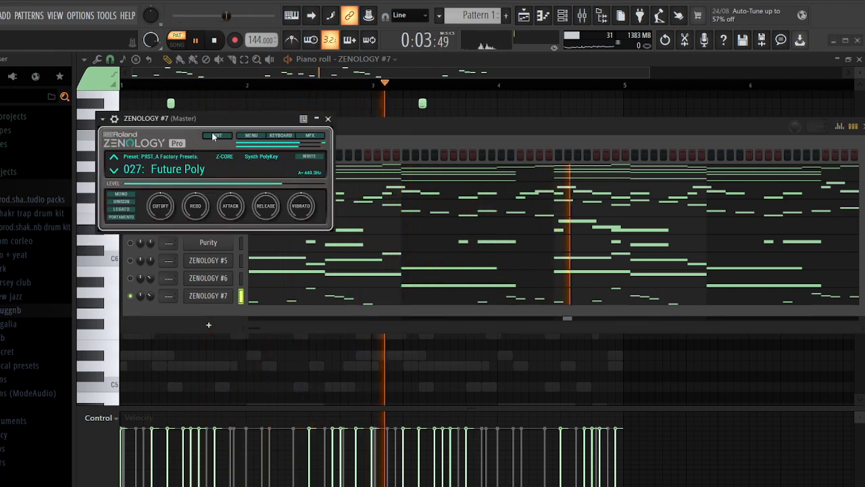
pyautogui.press('Up')
pyautogui.press('Up')
pyautogui.press('Up')
pyautogui.press('Up')
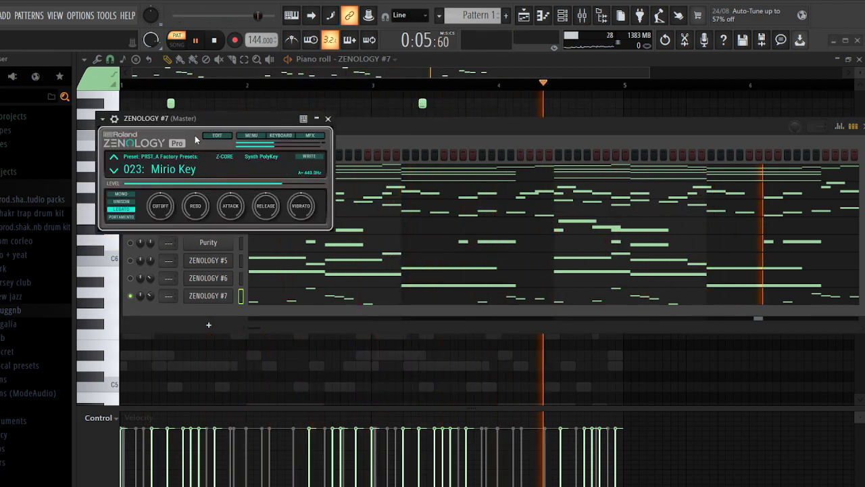
pyautogui.press('Down')
pyautogui.press('Down')
pyautogui.press('Down')
pyautogui.press('Down')
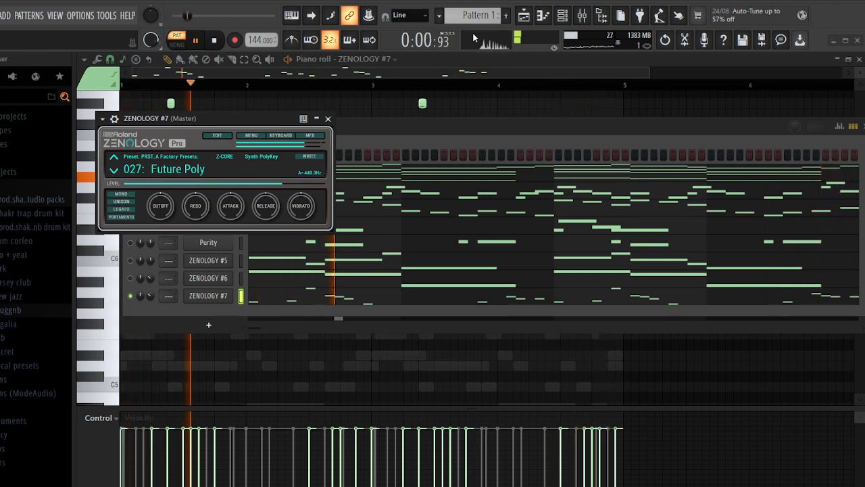
pyautogui.press('space')
pyautogui.rightClick(131, 296)
pyautogui.press('space')
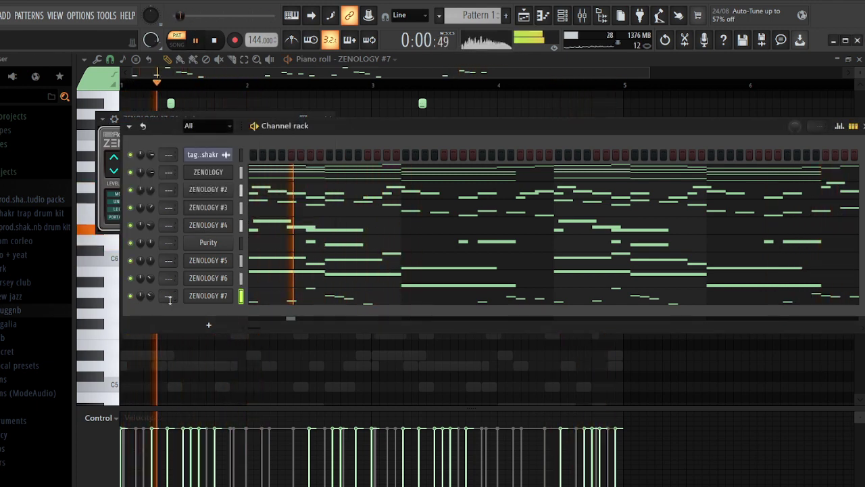
# Add an XV-5080 channel and replace its plugin with an eighth ZENOLOGY using the 207 Poly Synth 2 preset
pyautogui.click(210, 325)
pyautogui.click(232, 180)
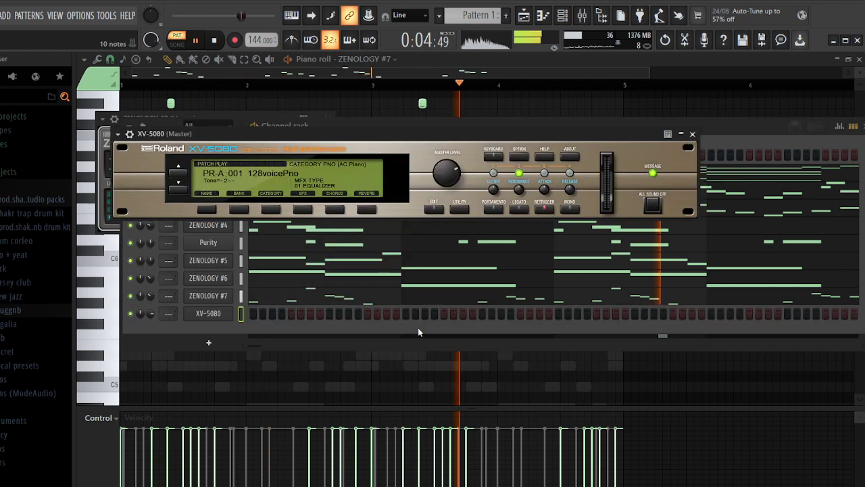
pyautogui.click(225, 314)
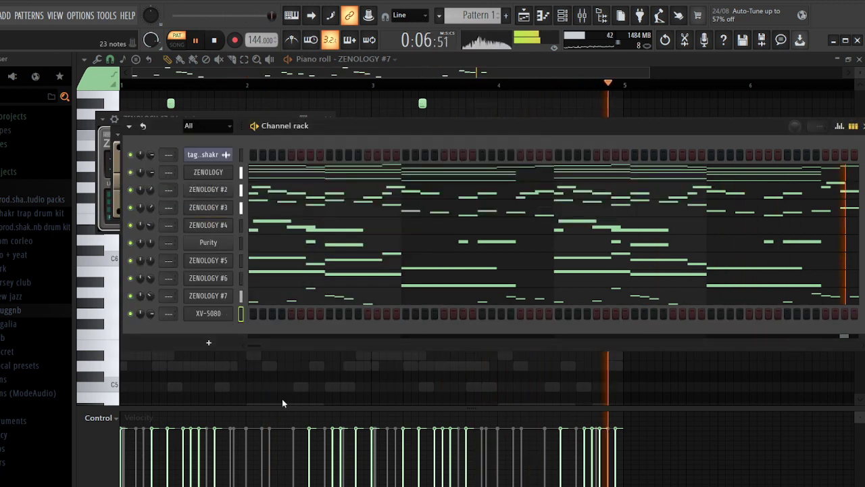
pyautogui.click(394, 242)
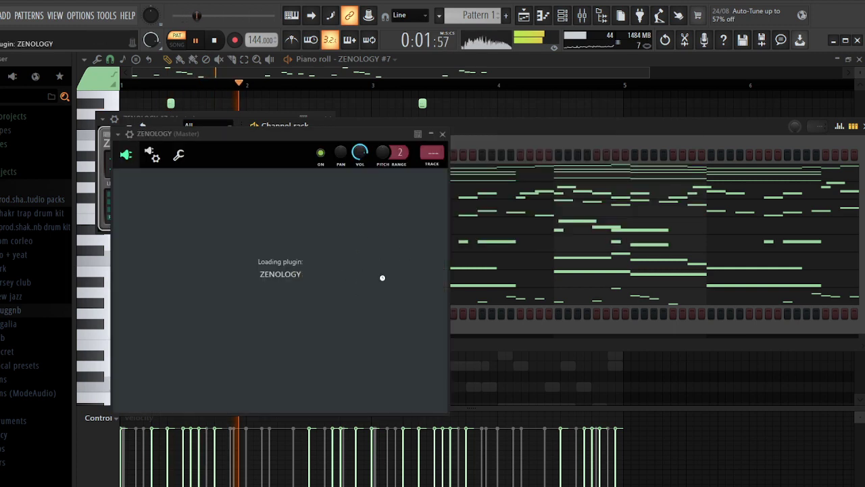
pyautogui.press('space')
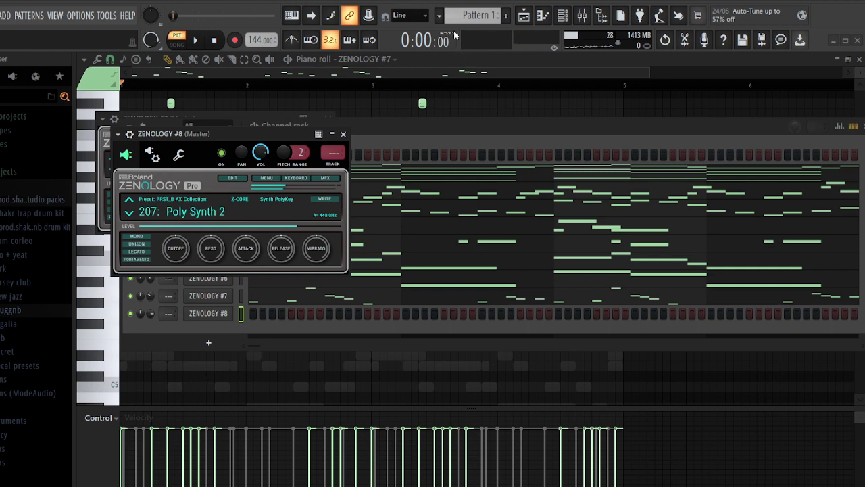
# Draw alternating short D6 and D#6 notes on the four beats of bar 1 in ZENOLOGY #8
pyautogui.click(393, 59)
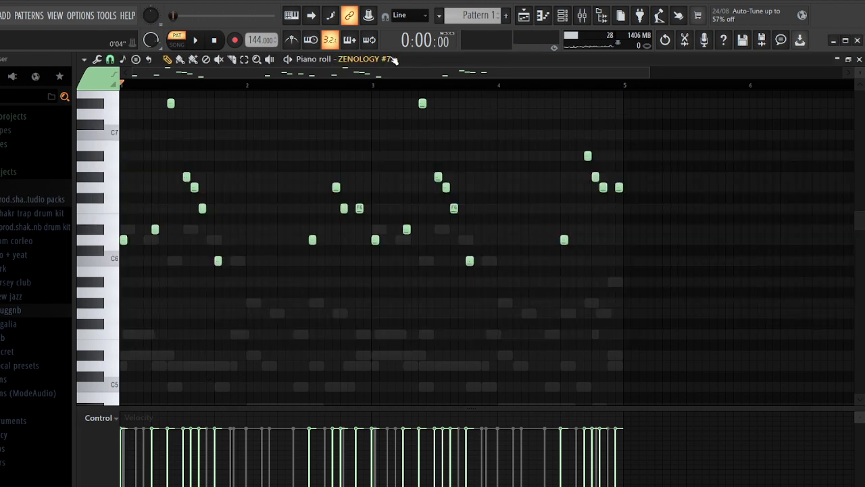
pyautogui.click(394, 278)
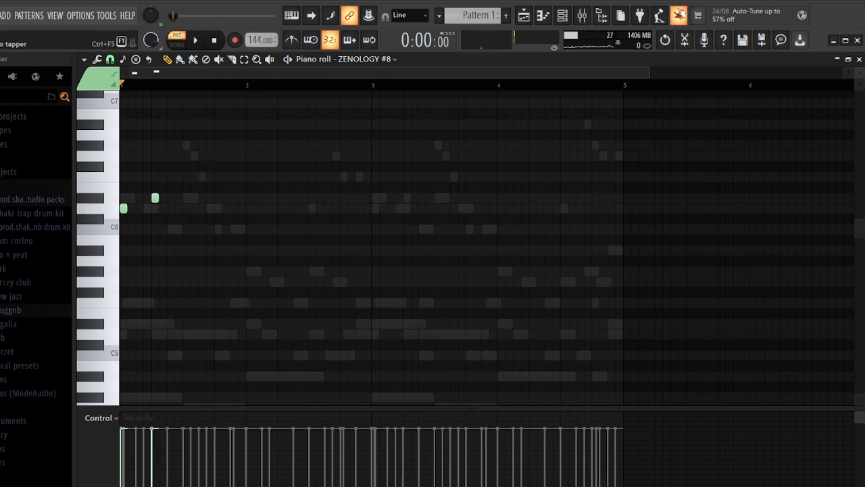
pyautogui.press('space')
pyautogui.press('F6')
pyautogui.press('space')
pyautogui.press('F6')
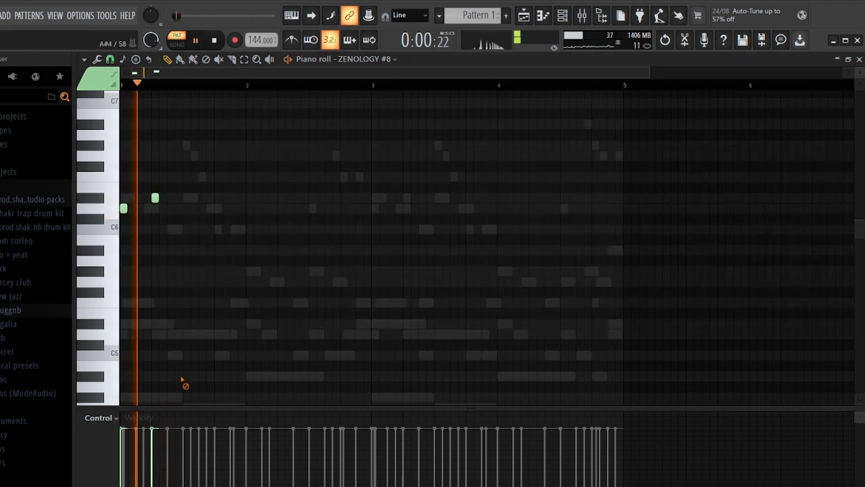
pyautogui.click(218, 200)
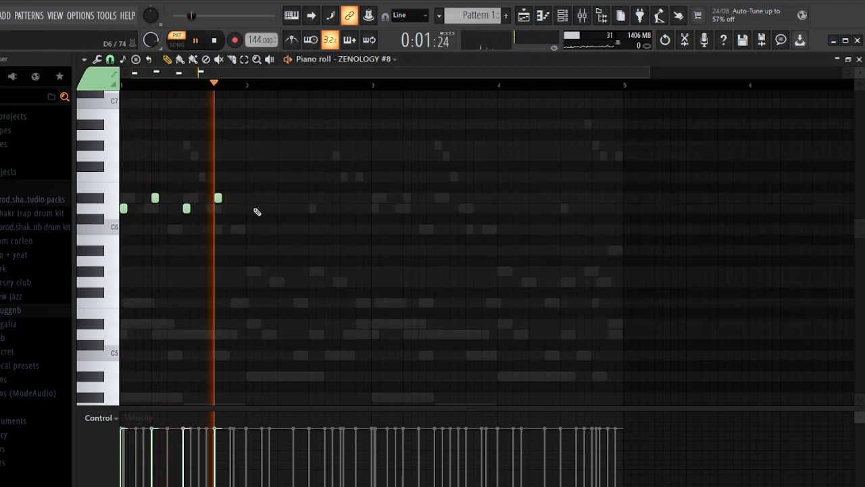
# Duplicate the bar 1 notes of ZENOLOGY #8 into bar 2 and raise the last copied note to F6
pyautogui.press('space')
pyautogui.moveTo(253, 85); pyautogui.dragTo(90, 140)
pyautogui.hotkey('ctrl', 'b')
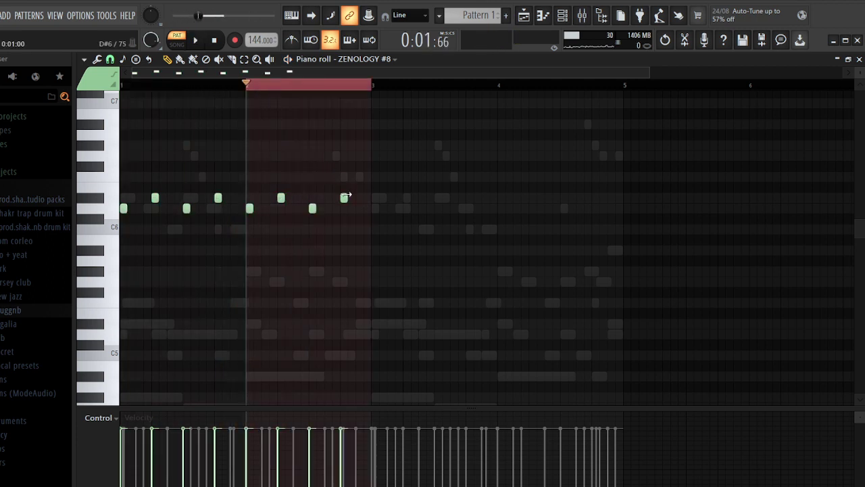
# Duplicate bars 1 and 2 into bars 3 and 4 and finish bar 4 with an extra short D#6 note
pyautogui.hotkey('ctrl', 'a')
pyautogui.hotkey('ctrl', 'b')
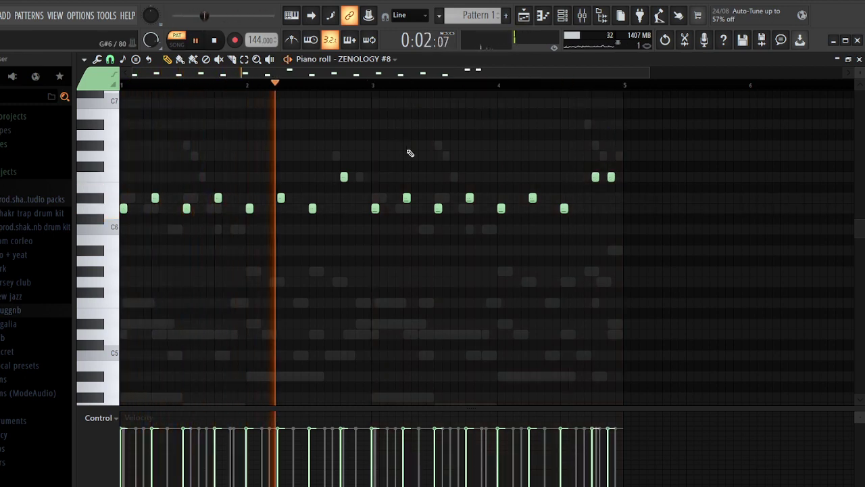
pyautogui.moveTo(611, 177); pyautogui.dragTo(612, 199)
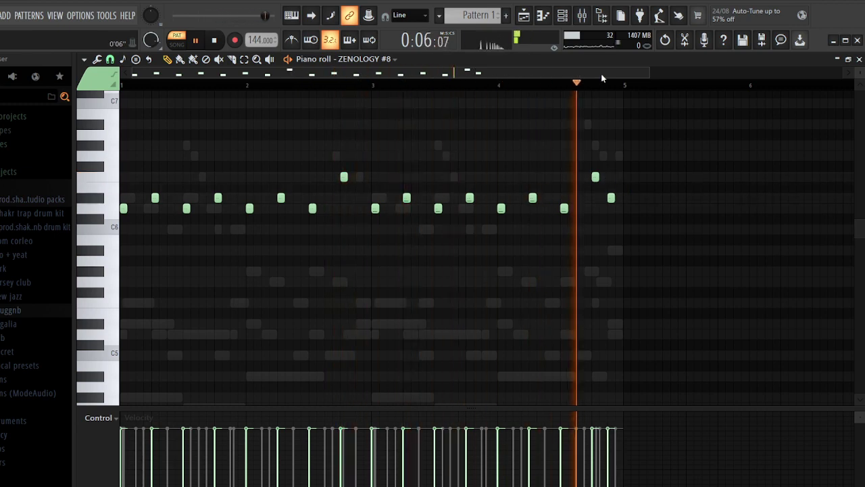
# Solo ZENOLOGY #8 and lengthen all of its short notes together across the four bars
pyautogui.press('F6')
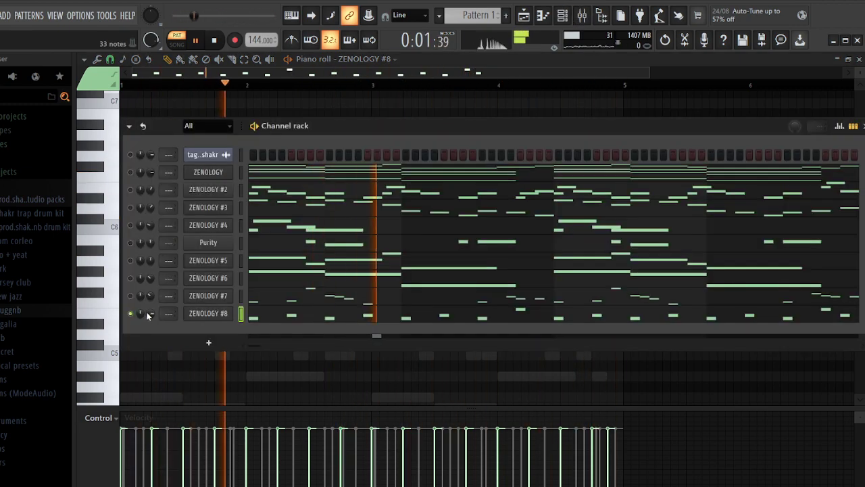
pyautogui.press('F6')
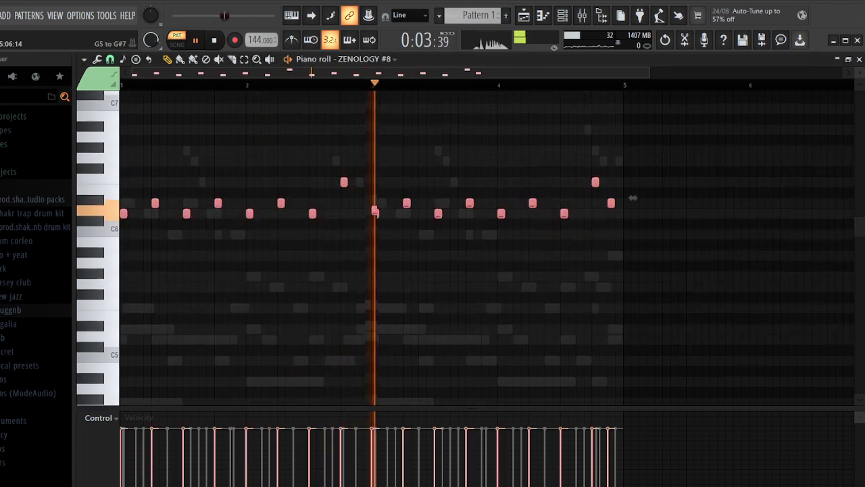
pyautogui.moveTo(254, 215); pyautogui.dragTo(263, 216)
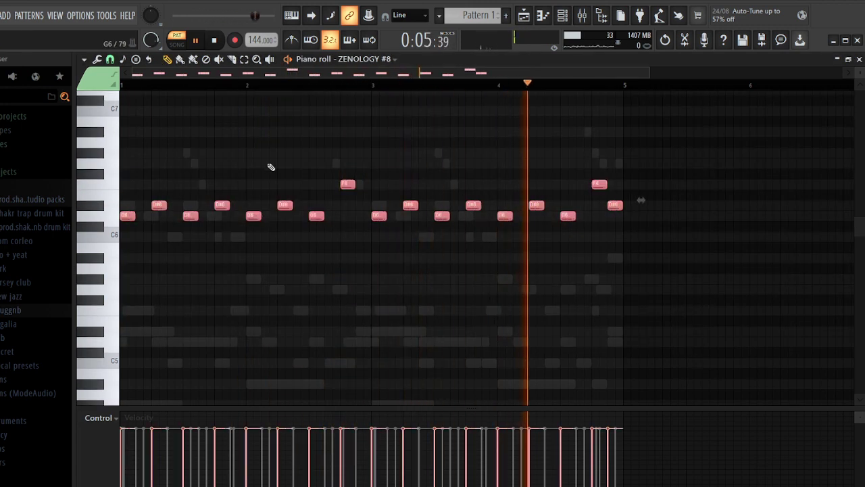
pyautogui.hotkey('ctrl', 'd')
pyautogui.click(563, 17)
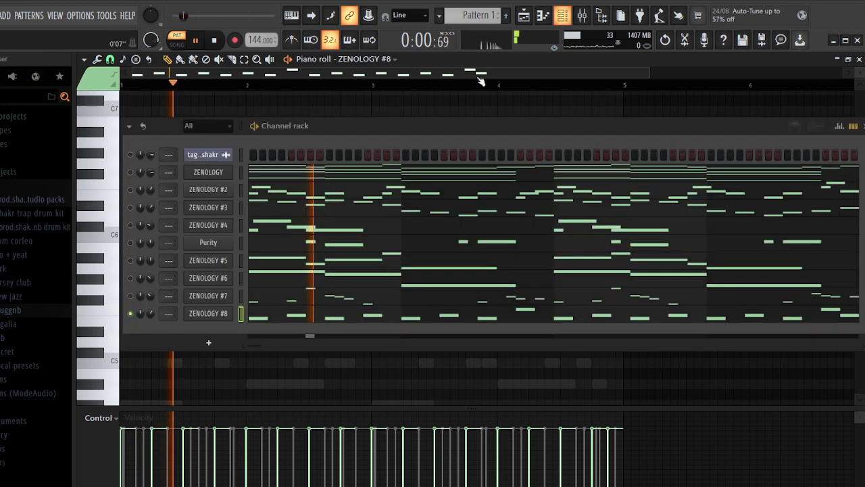
# Unmute all channels and play the full pattern with the longer ZENOLOGY #8 notes
pyautogui.press('space')
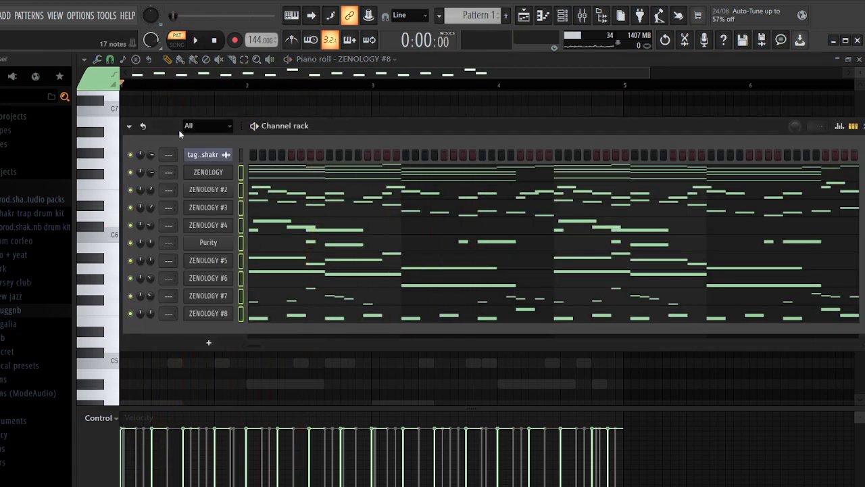
pyautogui.rightClick(342, 96)
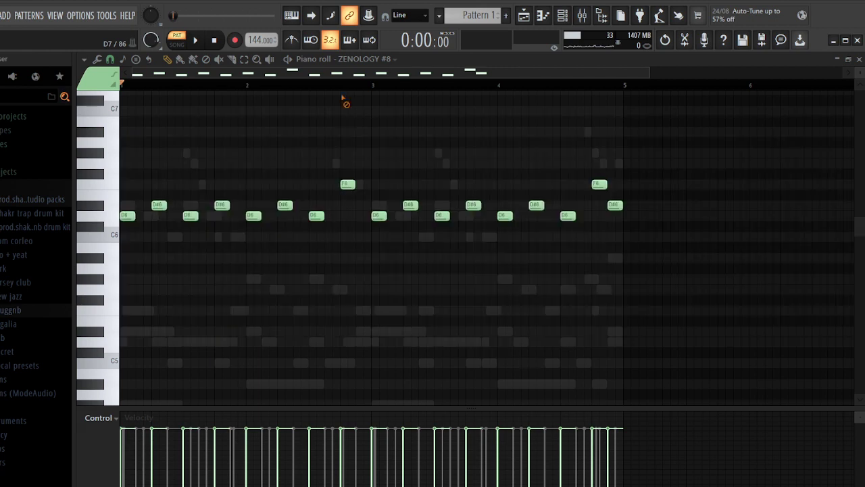
pyautogui.press('space')
# Add a second Purity channel and load the AnA BassGuitar preset from its Bass Guitar category
pyautogui.click(563, 16)
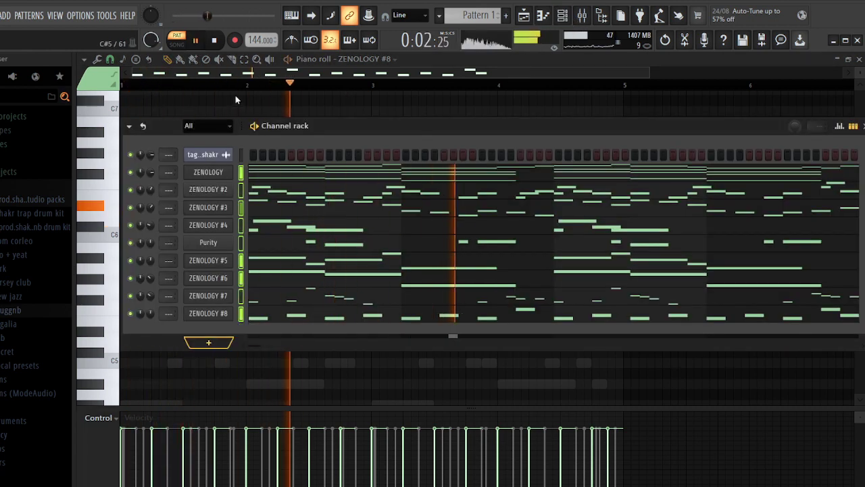
pyautogui.click(209, 243)
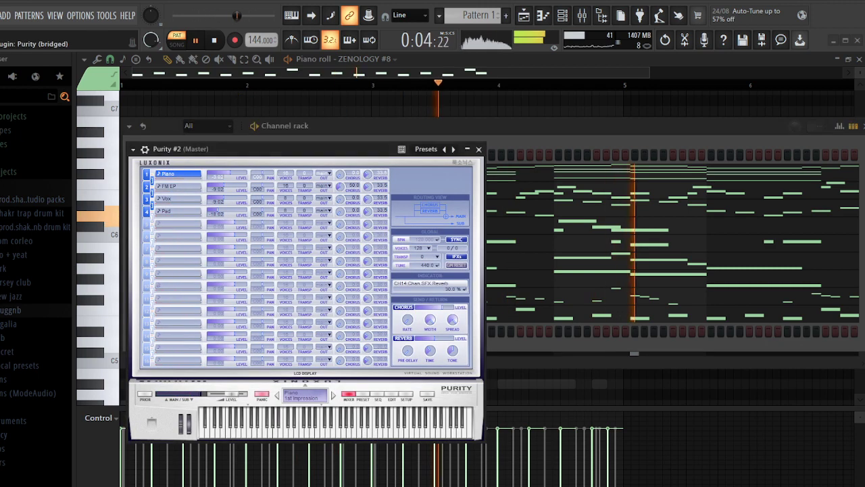
pyautogui.click(363, 394)
pyautogui.click(442, 240)
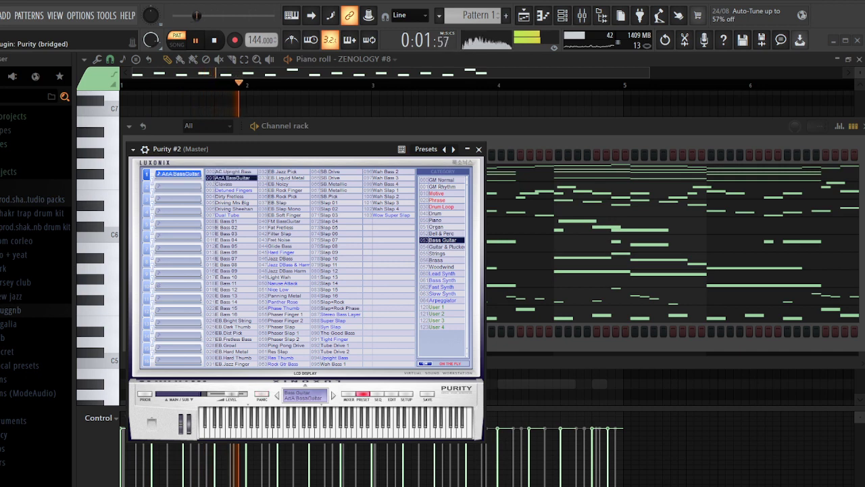
pyautogui.click(381, 62)
# Draw half-bar D#4 and D4 notes in bar 1 of Purity #2 and a three-quarter-bar A#3 note in bar 2
pyautogui.press('F7')
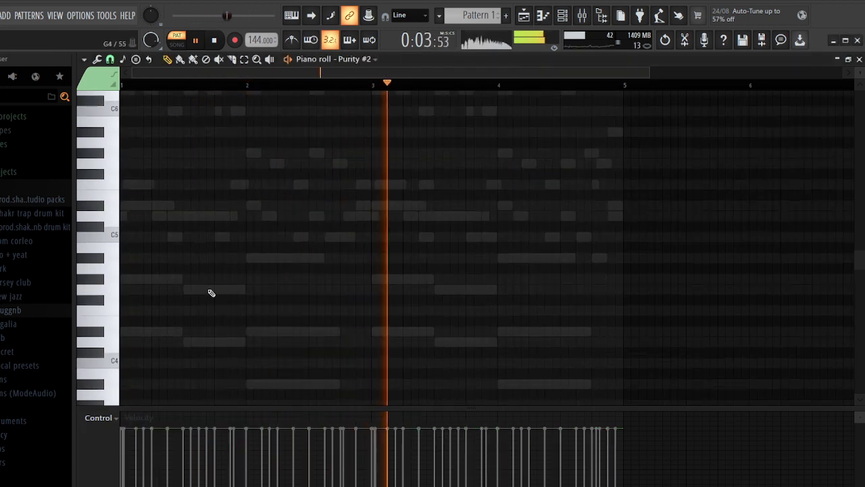
pyautogui.click(123, 330)
pyautogui.moveTo(137, 331); pyautogui.dragTo(183, 331)
pyautogui.click(183, 342)
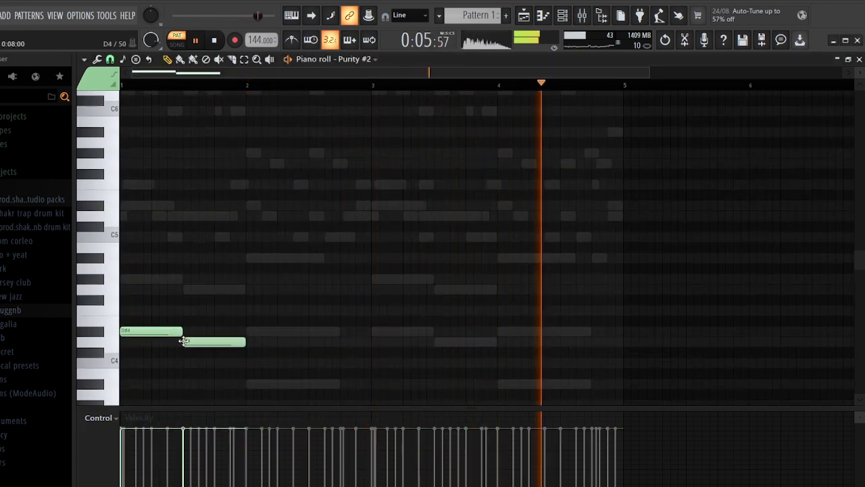
pyautogui.click(249, 383)
pyautogui.moveTo(310, 383); pyautogui.dragTo(365, 385)
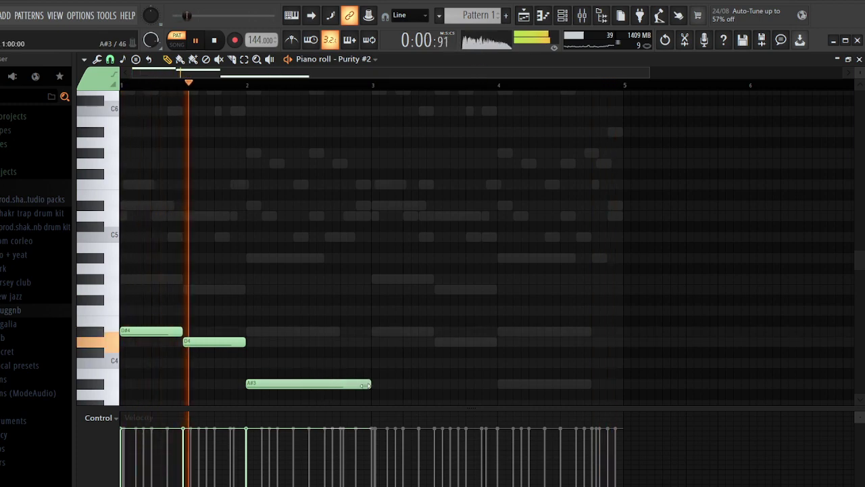
pyautogui.press('space')
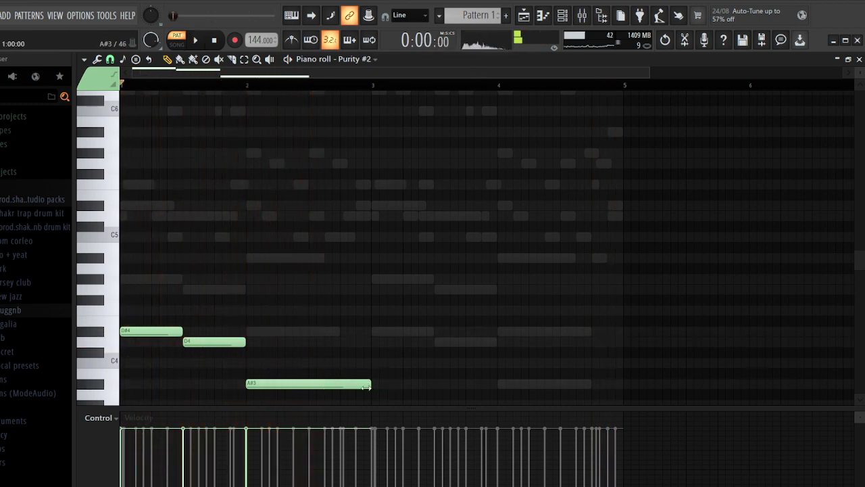
pyautogui.moveTo(343, 386); pyautogui.dragTo(340, 387)
# Duplicate the Purity #2 notes into bars 3 and 4 and raise all of its notes by one octave
pyautogui.hotkey('ctrl', 'b')
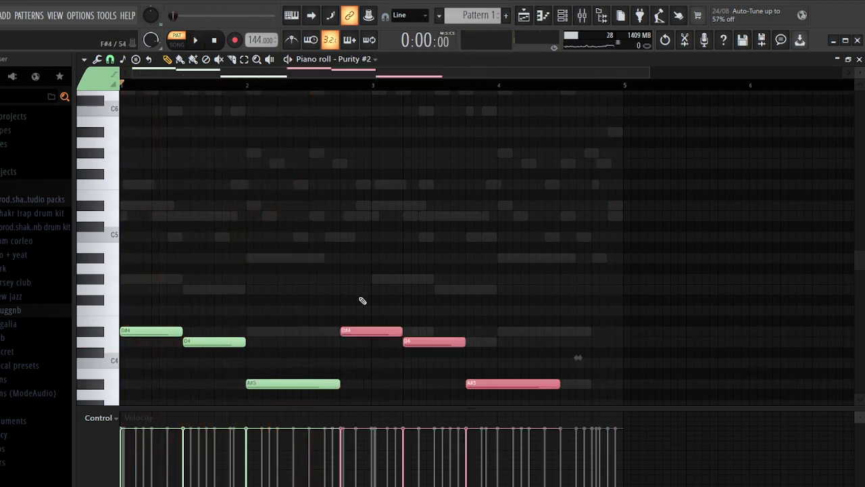
pyautogui.scroll(-2, 403, 300)
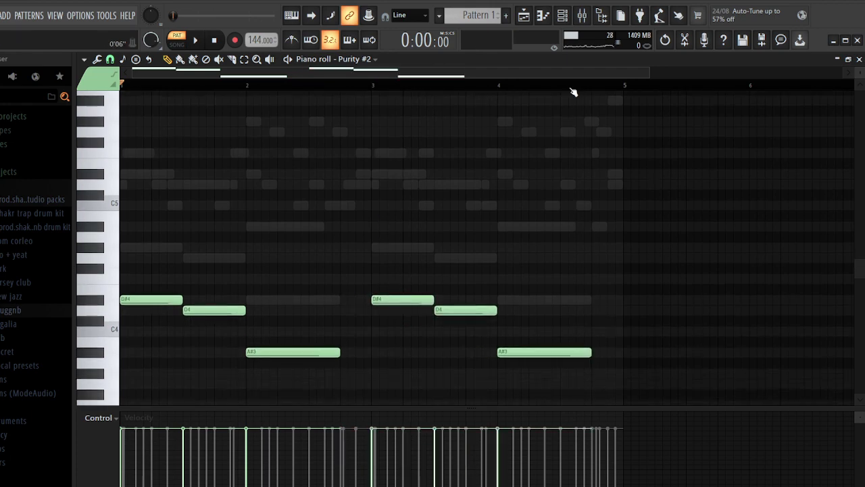
pyautogui.press('space')
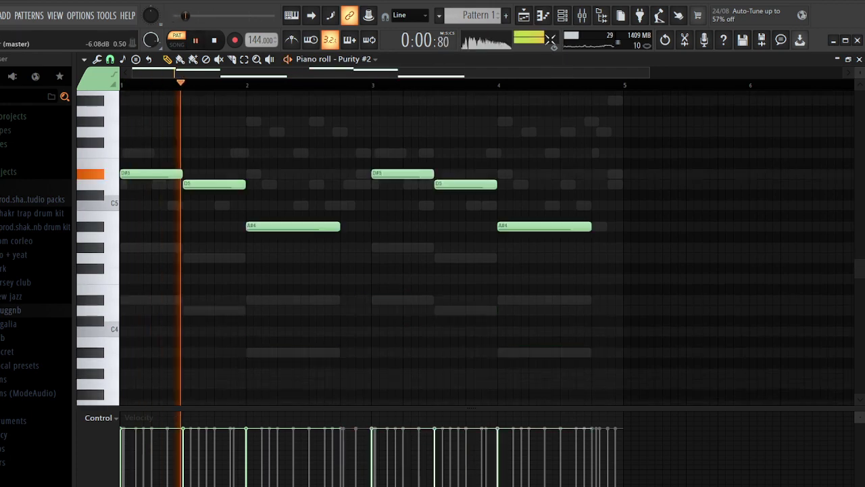
pyautogui.press('F6')
pyautogui.press('space')
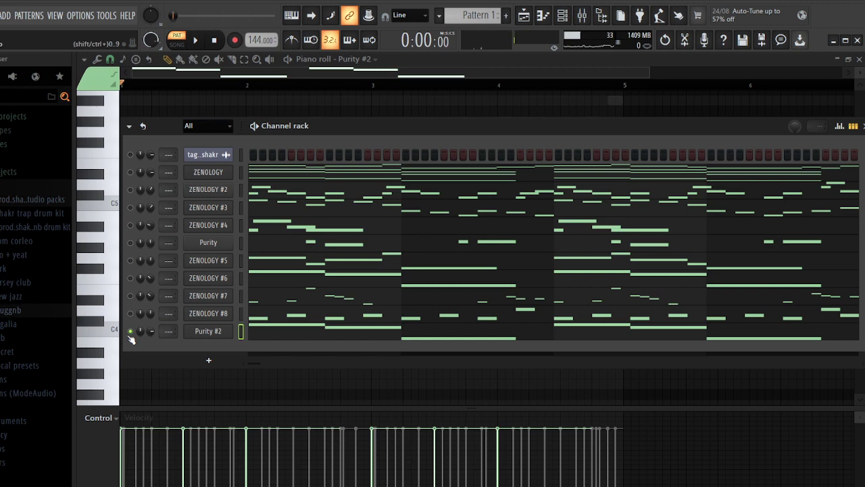
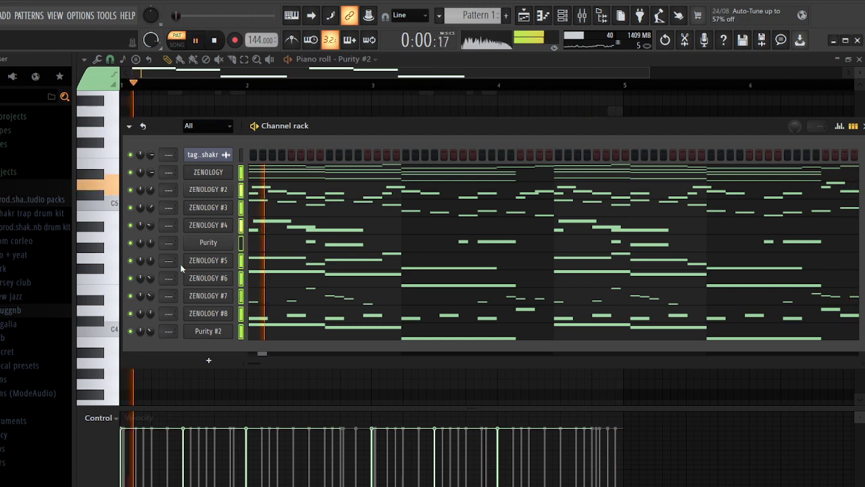
# Switch the piano roll from Purity #2 to ZENOLOGY #2 and look over its melody notes
pyautogui.click(387, 60)
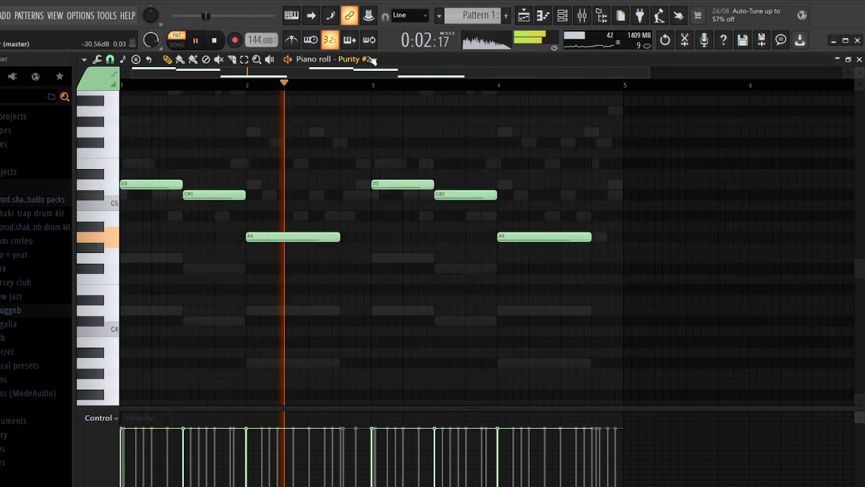
pyautogui.doubleClick(365, 183)
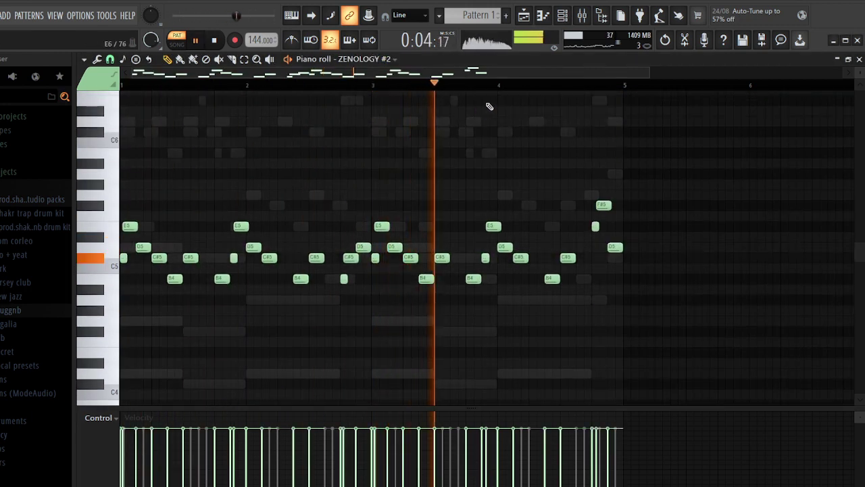
pyautogui.click(562, 15)
pyautogui.press('space')
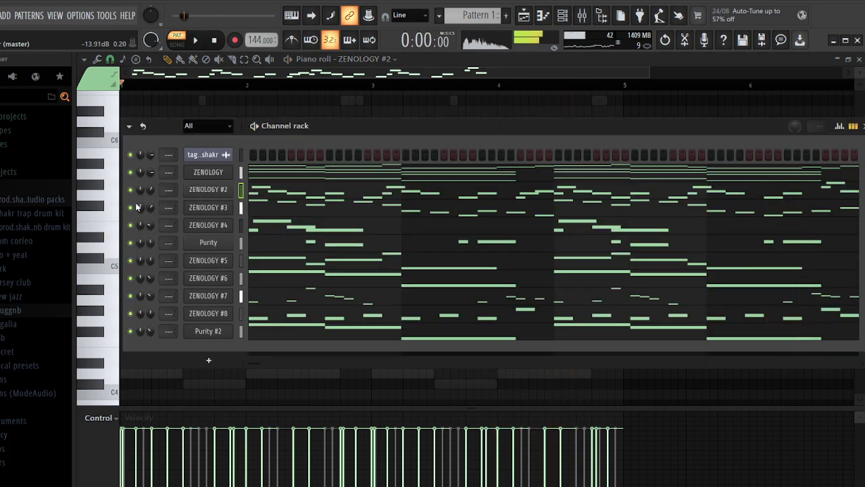
# Play ZENOLOGY #2 soloed and check which preset its plugin uses
pyautogui.press('space')
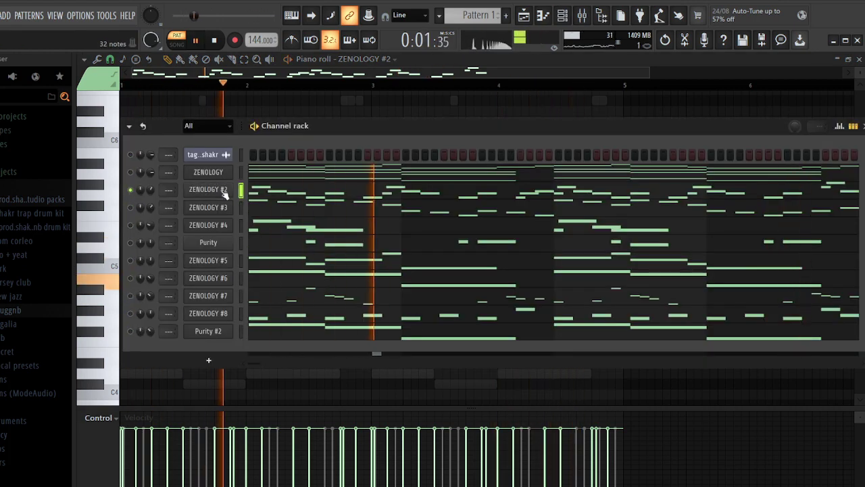
pyautogui.click(223, 191)
pyautogui.press('Down')
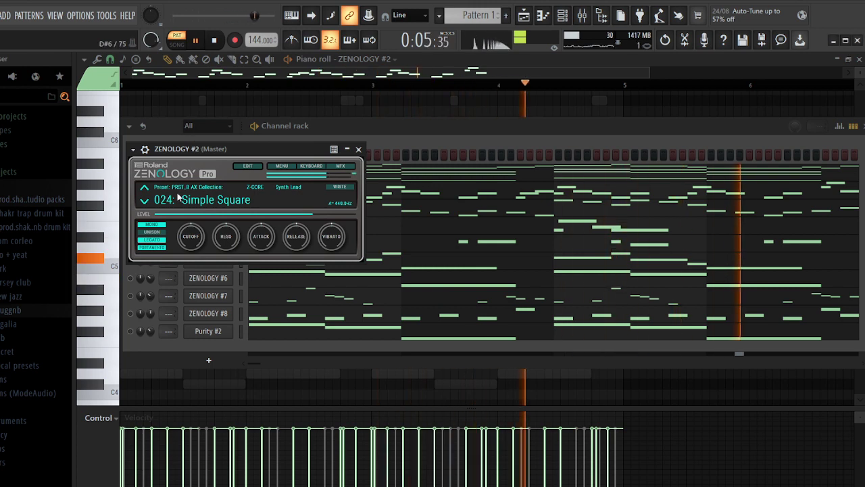
pyautogui.click(358, 148)
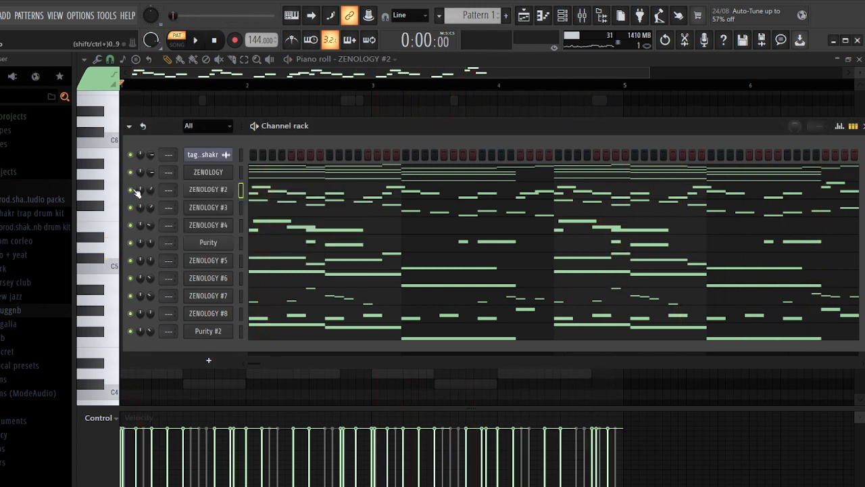
# Play the full pattern with all channels on and review the ZENOLOGY #2 notes and the other layers
pyautogui.press('space')
pyautogui.click(381, 110)
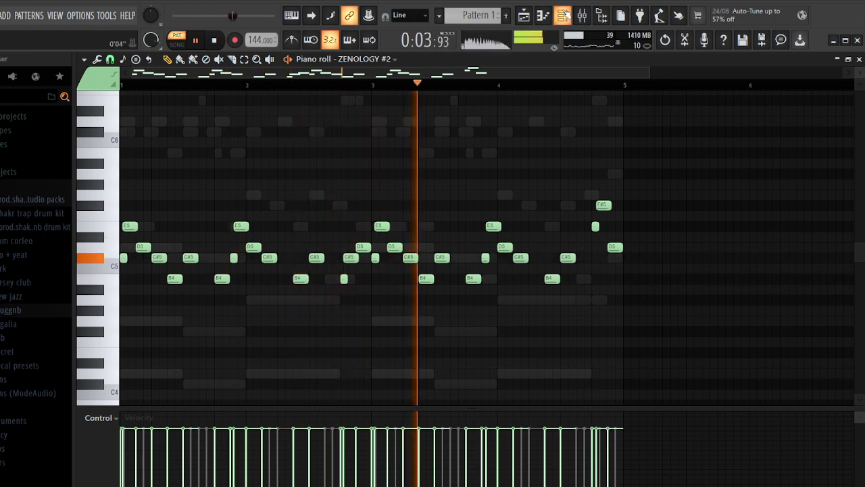
pyautogui.click(563, 15)
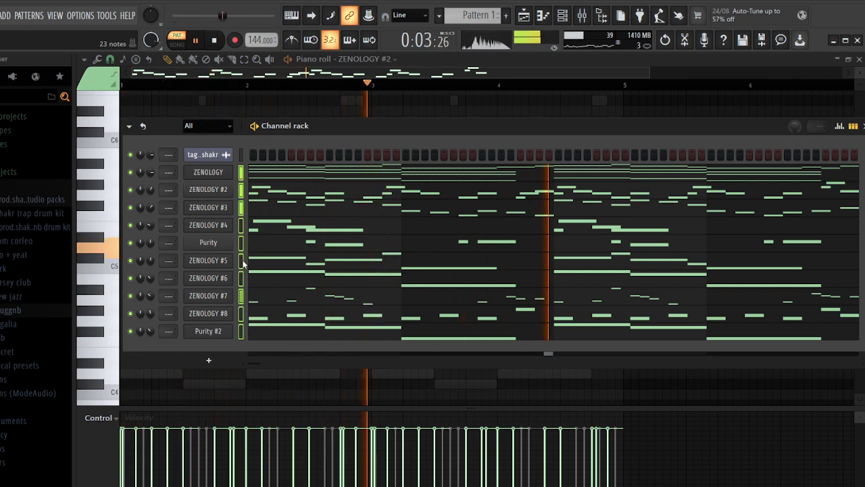
# Route the ZENOLOGY and Purity channels to their own mixer inserts 1 to 10
pyautogui.press('F9')
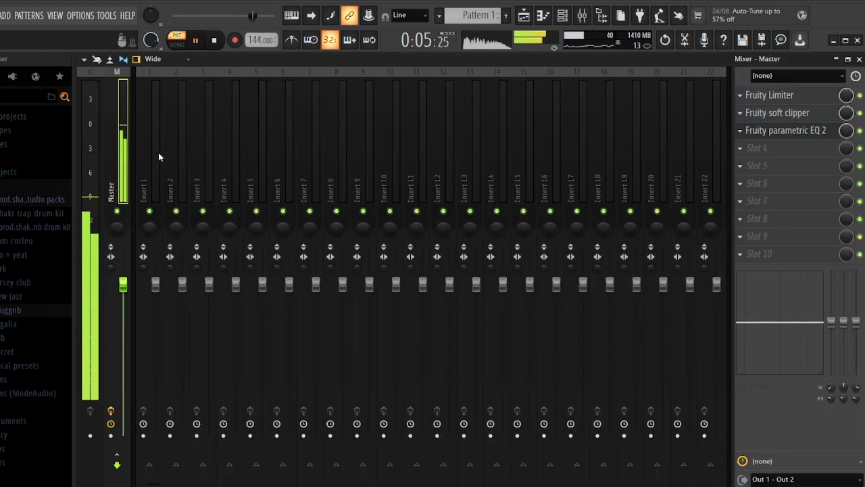
pyautogui.moveTo(158, 153); pyautogui.dragTo(481, 163)
pyautogui.hotkey('ctrl', 'l')
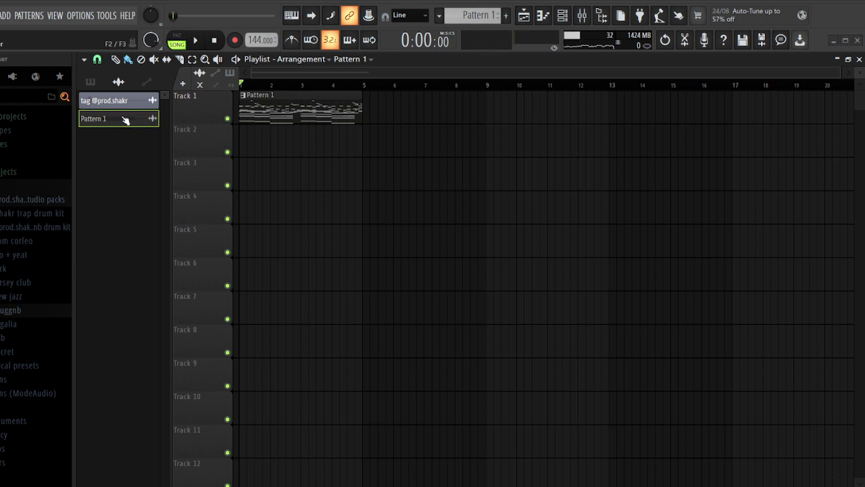
# Place the pad audio clip on playlist Track 2 at bar 1 and solo that track
pyautogui.moveTo(136, 133); pyautogui.dragTo(245, 138)
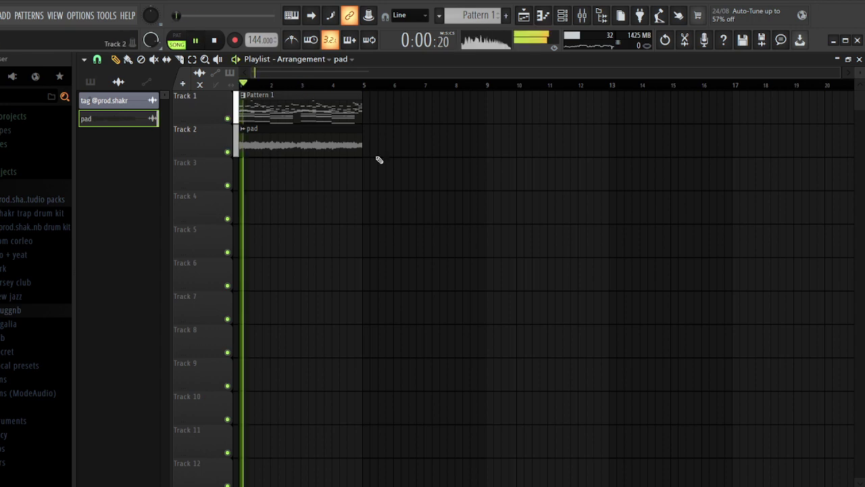
pyautogui.rightClick(227, 151)
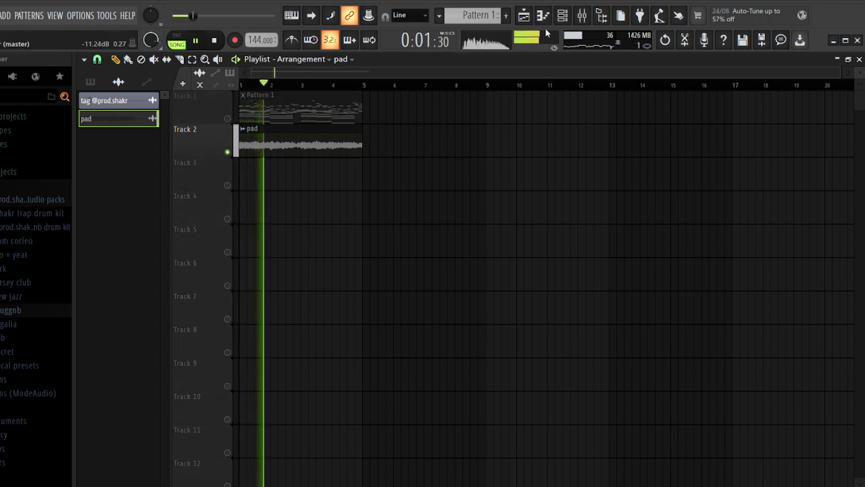
# Route the pad to mixer insert 11 and cut its lows and highs with Fruity parametric EQ 2
pyautogui.click(582, 15)
pyautogui.hotkey('ctrl', 'l')
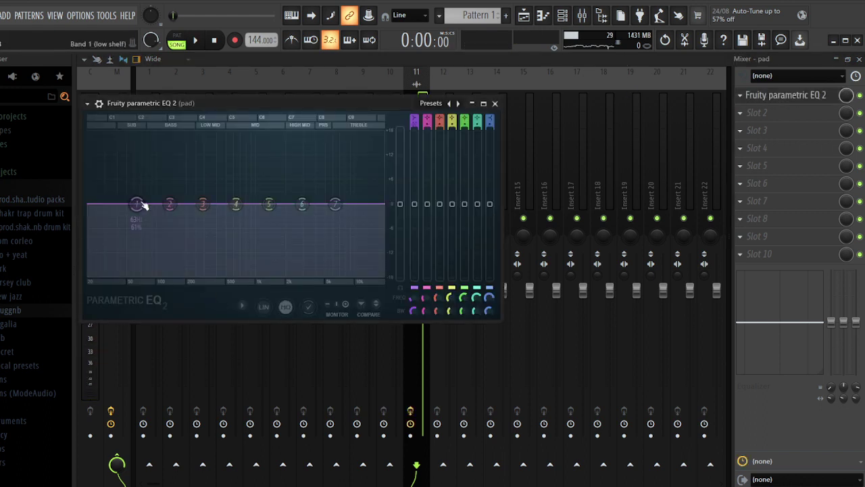
pyautogui.press('space')
pyautogui.moveTo(138, 203); pyautogui.dragTo(191, 281)
pyautogui.moveTo(330, 204); pyautogui.dragTo(345, 274)
# Add Fruity Love Philter and Vintage Phaser to the pad insert and lower the mix level of each
pyautogui.click(776, 96)
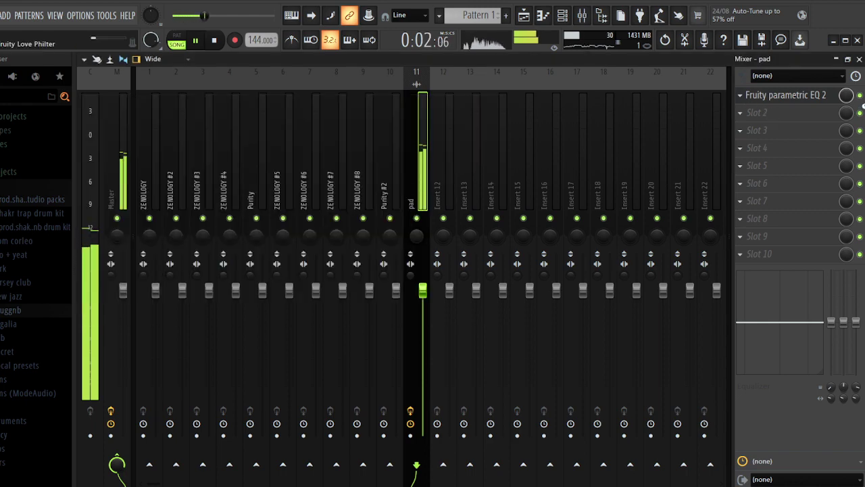
pyautogui.moveTo(846, 113); pyautogui.dragTo(846, 145)
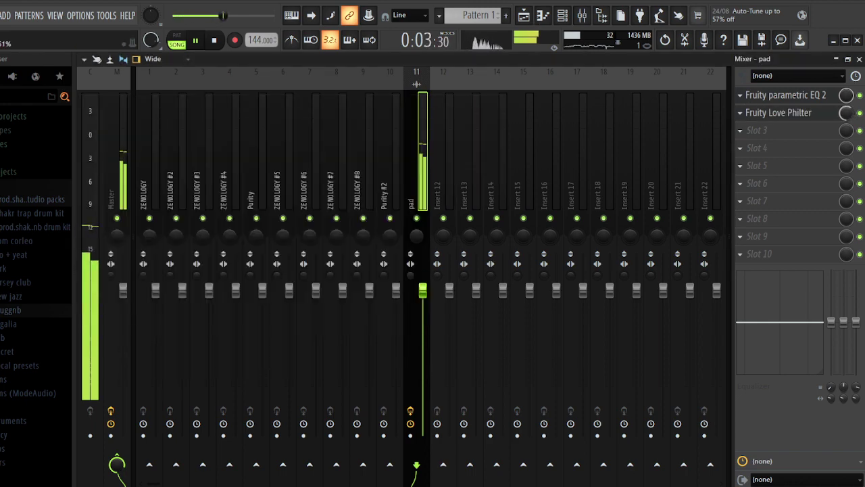
pyautogui.click(613, 147)
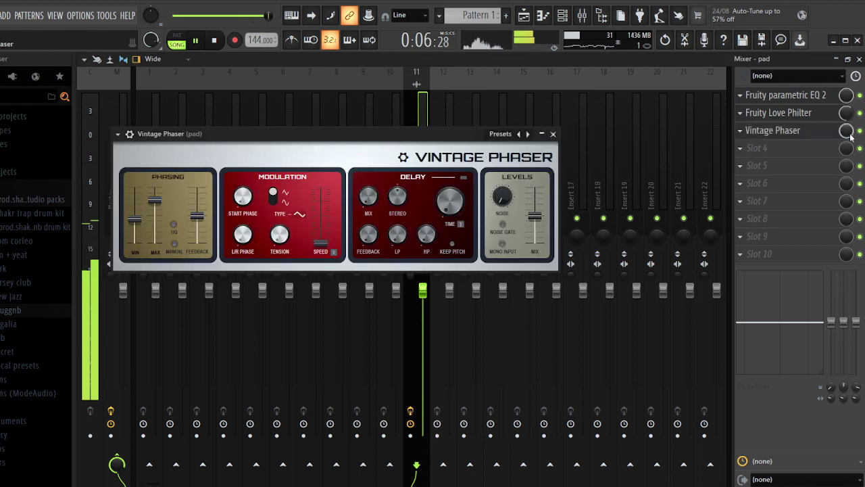
pyautogui.moveTo(846, 131); pyautogui.dragTo(846, 164)
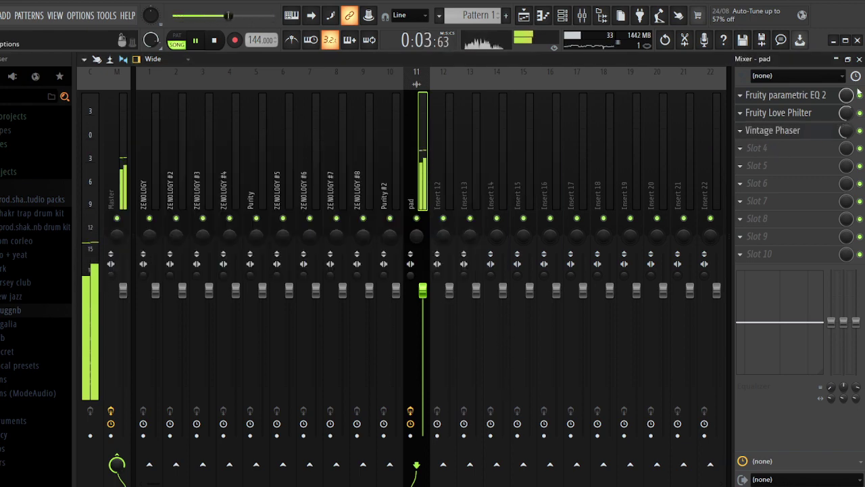
# Replay the soloed pad, and add Fruity Flangus and Fruity Flanger to its insert with reduced mix levels
pyautogui.click(859, 60)
pyautogui.rightClick(729, 199)
pyautogui.press('space')
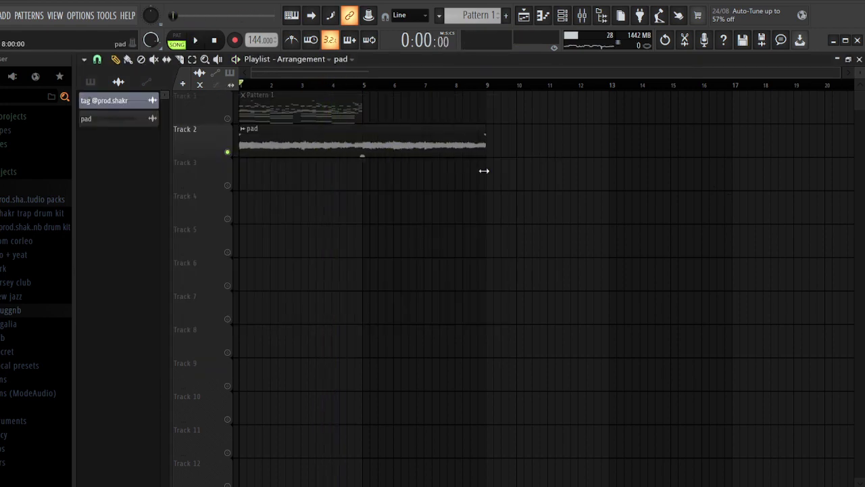
pyautogui.press('space')
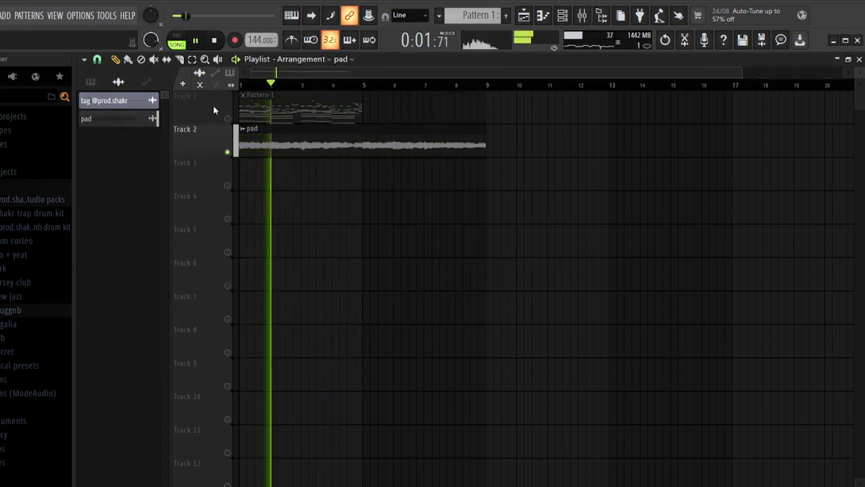
pyautogui.press('F9')
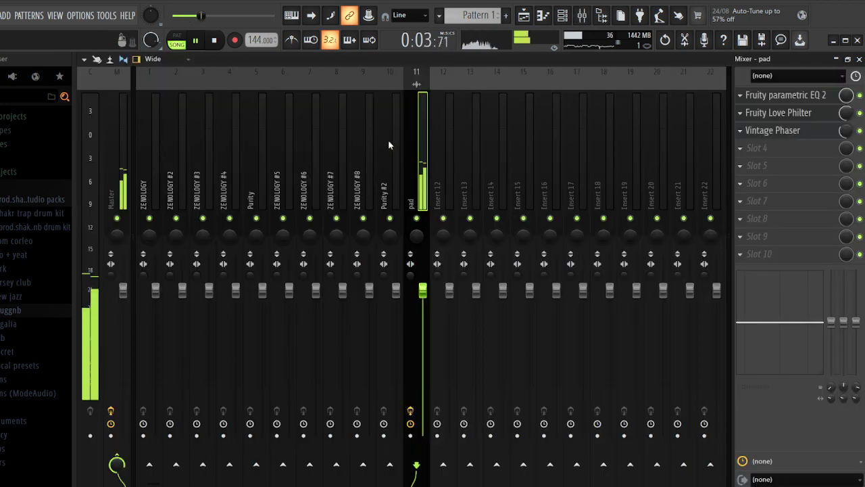
pyautogui.click(601, 103)
pyautogui.moveTo(846, 148); pyautogui.dragTo(846, 160)
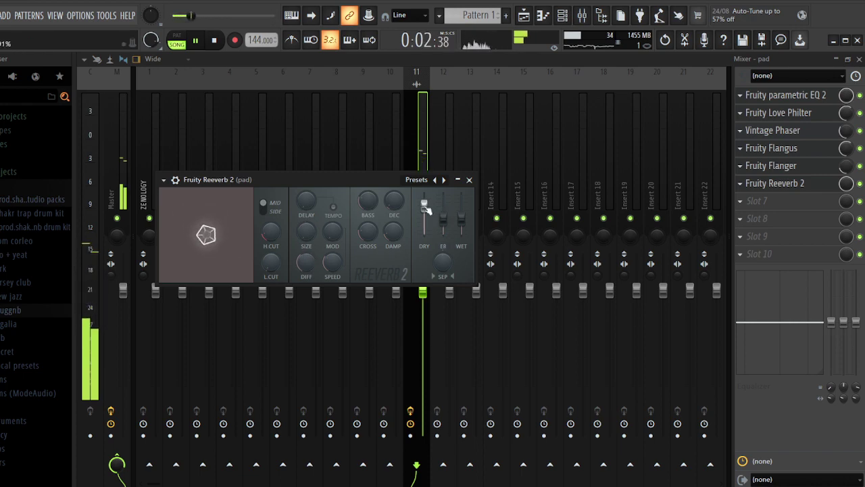
# Rebalance the dry and wet levels of Fruity Reeverb 2 on the pad insert
pyautogui.press('Escape')
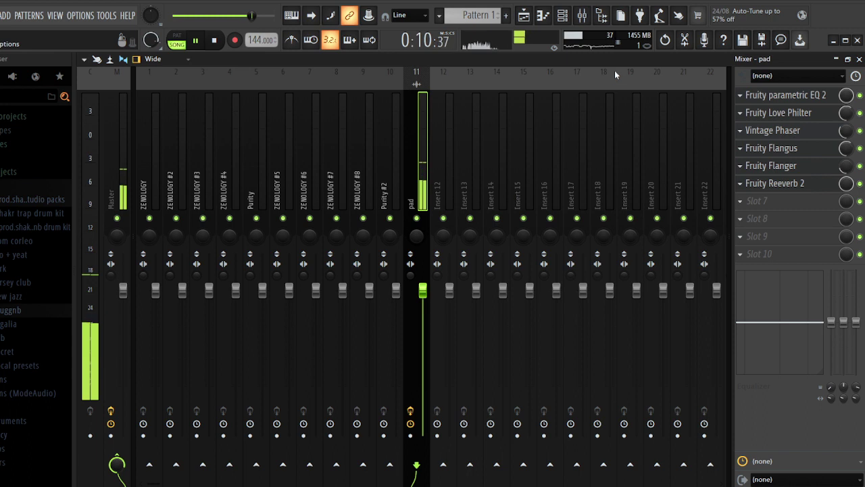
pyautogui.click(803, 189)
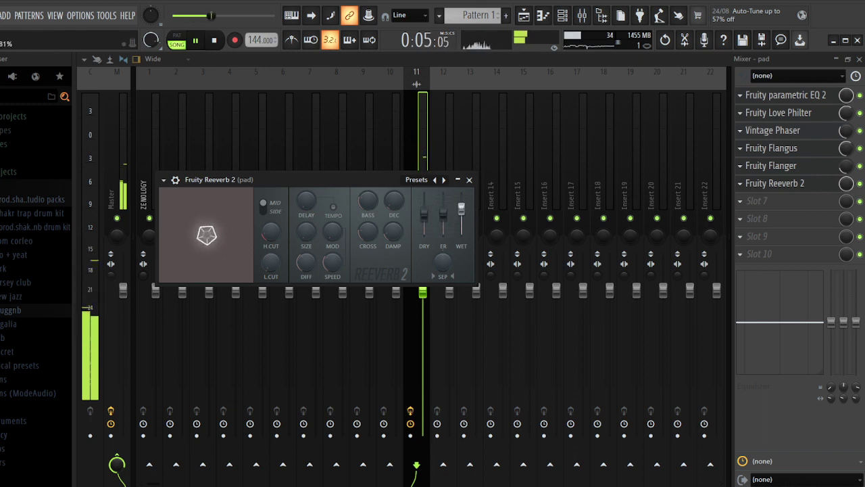
pyautogui.click(777, 184)
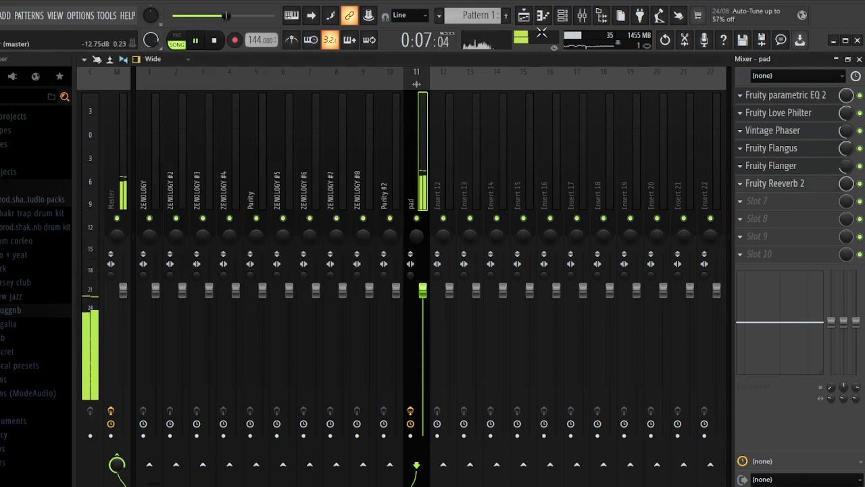
# Unmute playlist Track 1 and place a second Pattern 1 clip at bar 5, playing it together with the pad
pyautogui.press('F9')
pyautogui.click(437, 165)
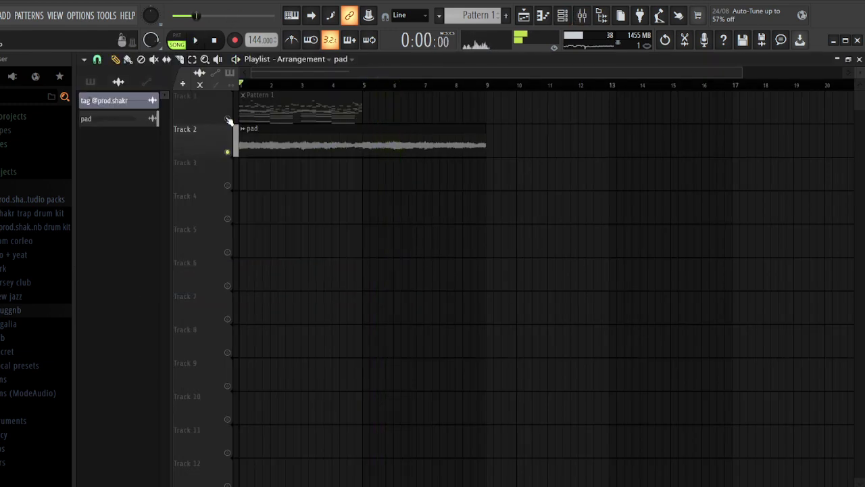
pyautogui.click(228, 119)
pyautogui.press('space')
pyautogui.moveTo(399, 98); pyautogui.dragTo(395, 100)
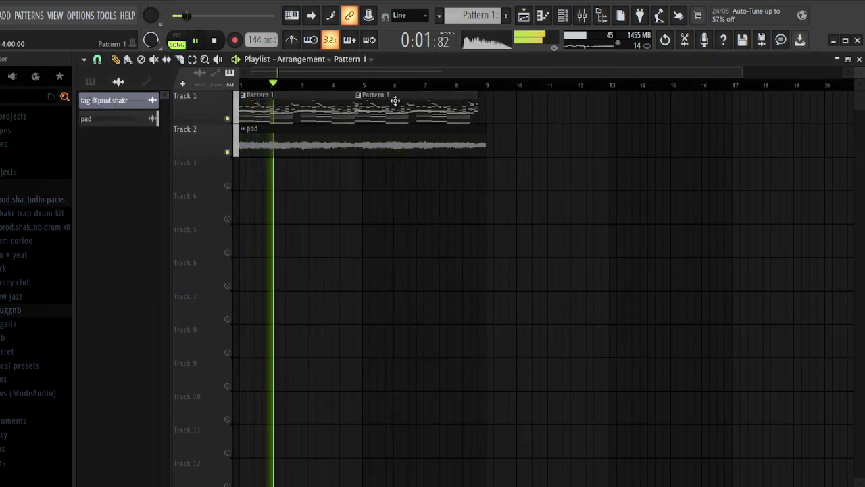
pyautogui.press('F9')
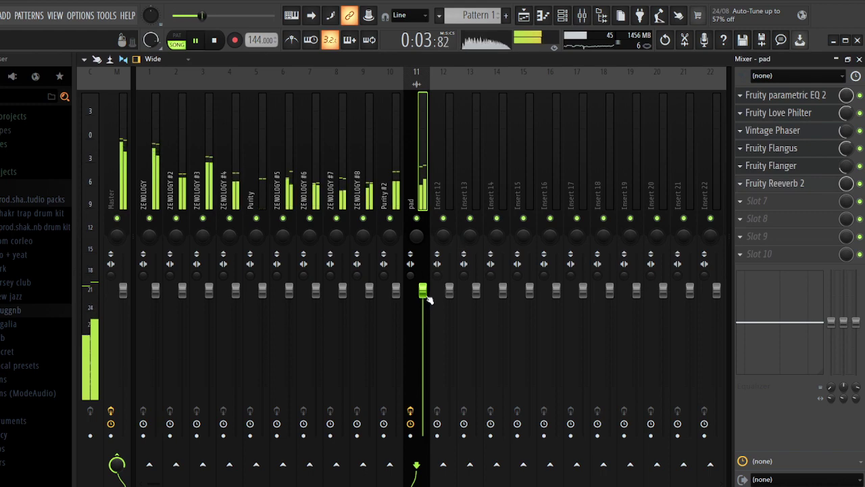
# Solo the pad insert and add Fruity Chorus in slot 7 with a lowered mix level
pyautogui.rightClick(417, 218)
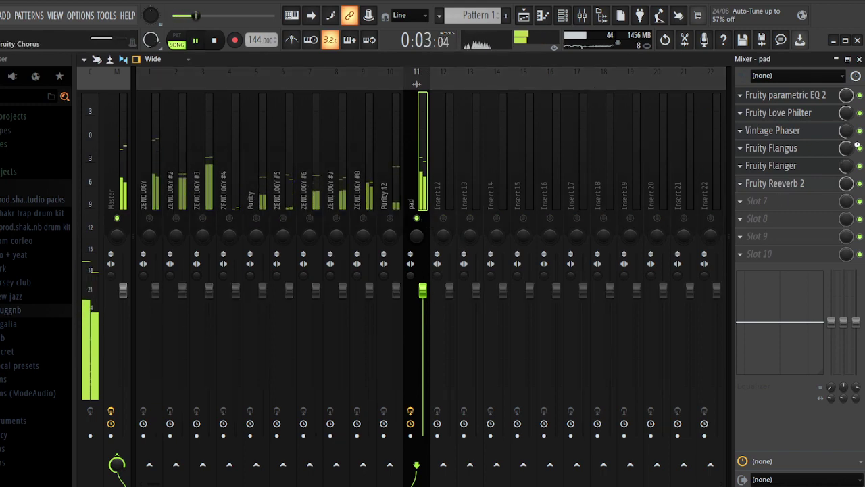
pyautogui.click(466, 196)
pyautogui.press('F5')
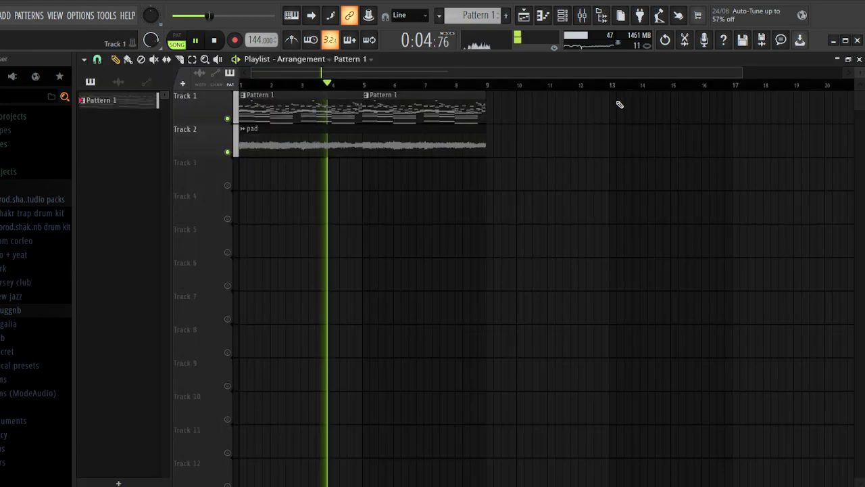
pyautogui.click(591, 19)
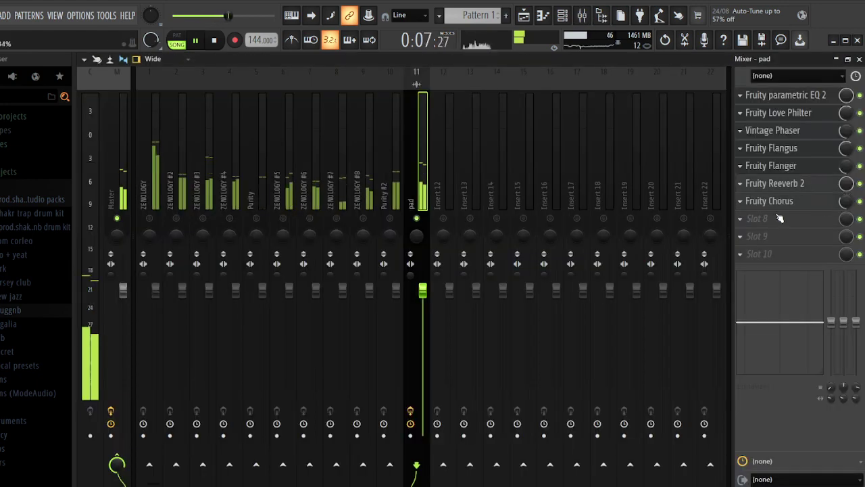
# Set the pad audio clip's time-stretching pitch to +300 cents and replay it from the start
pyautogui.press('F5')
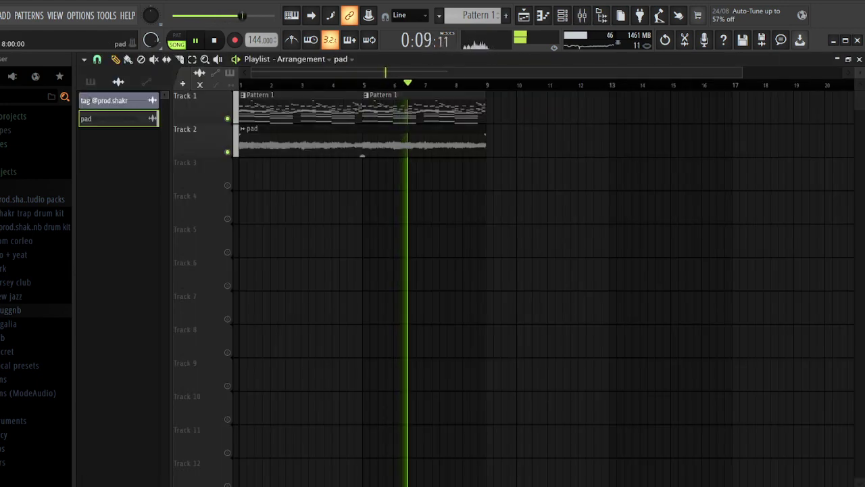
pyautogui.doubleClick(365, 143)
pyautogui.moveTo(330, 229); pyautogui.dragTo(329, 214)
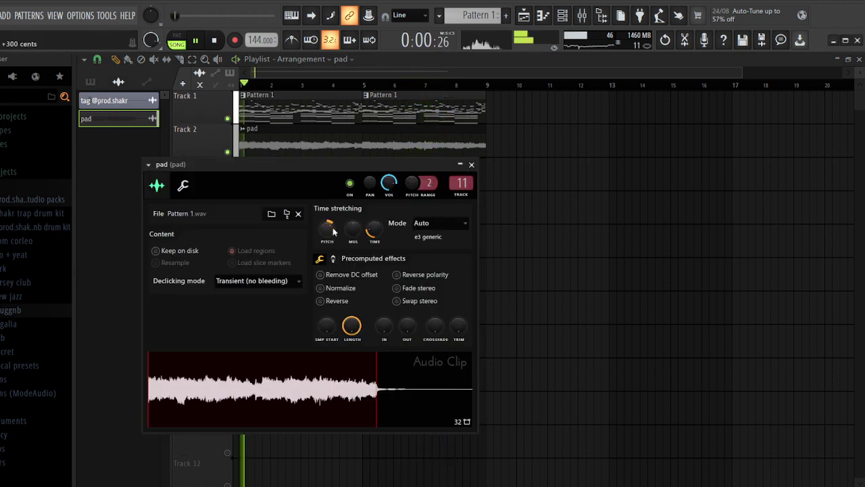
pyautogui.press('space')
pyautogui.press('space')
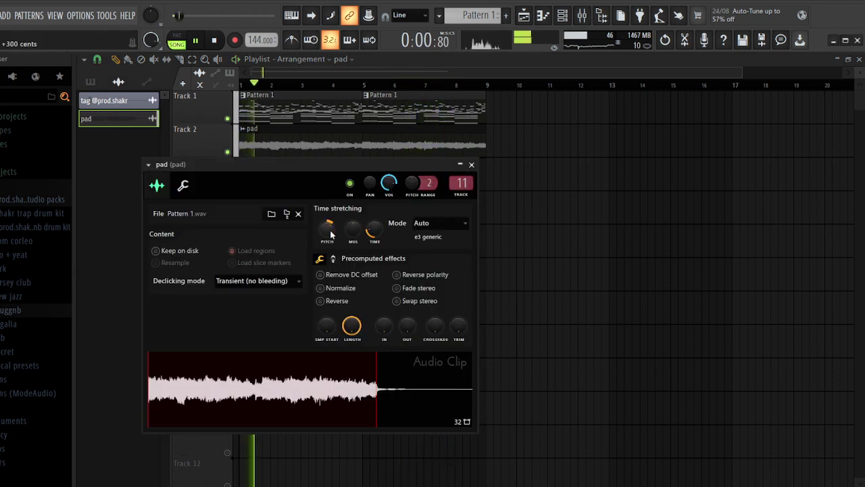
pyautogui.press('space')
pyautogui.press('space')
pyautogui.rightClick(614, 149)
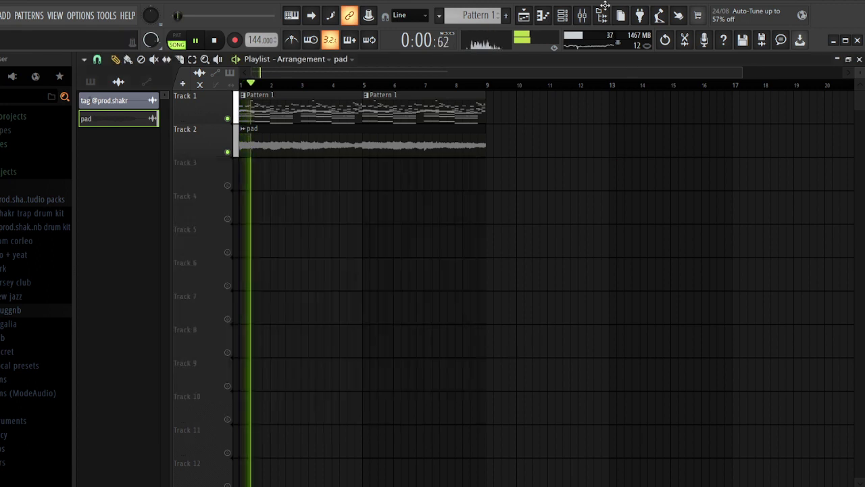
# Lower the pad channel's volume, unsolo its mixer insert and play the whole arrangement from the start
pyautogui.click(583, 16)
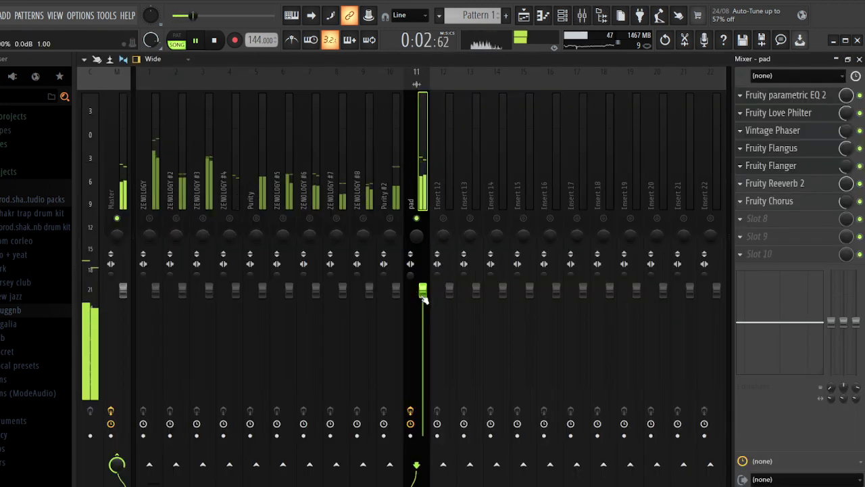
pyautogui.click(562, 15)
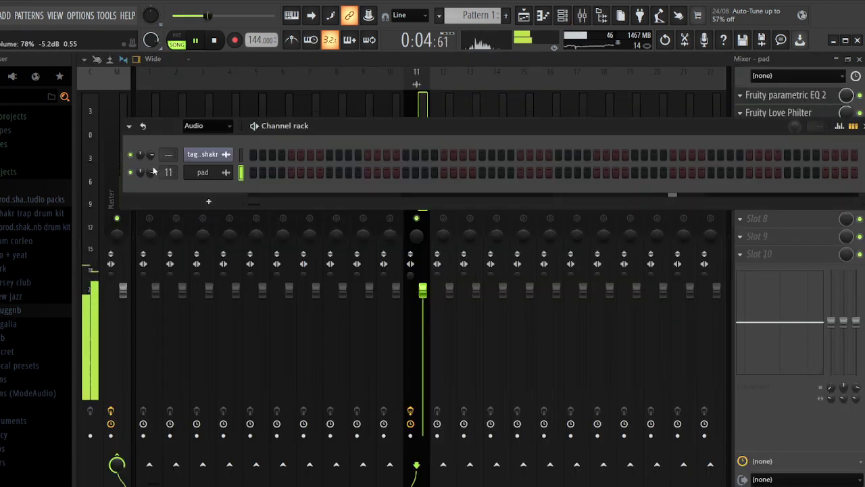
pyautogui.press('F5')
pyautogui.press('F9')
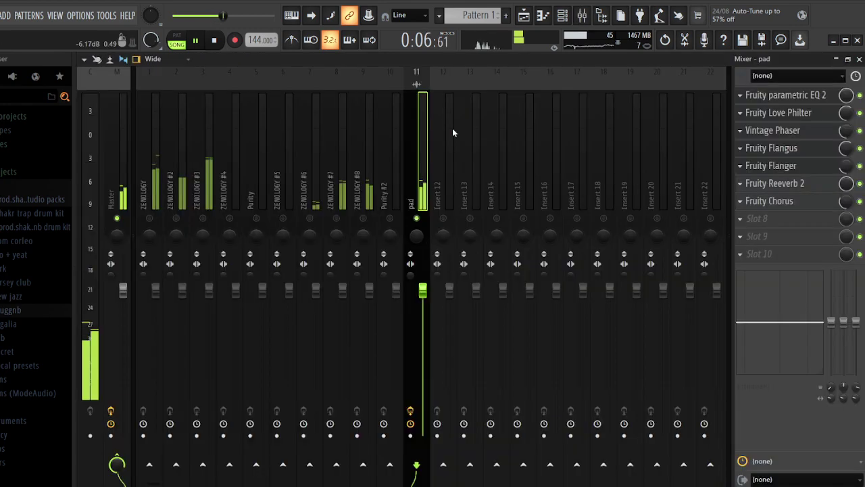
pyautogui.press('space')
pyautogui.press('space')
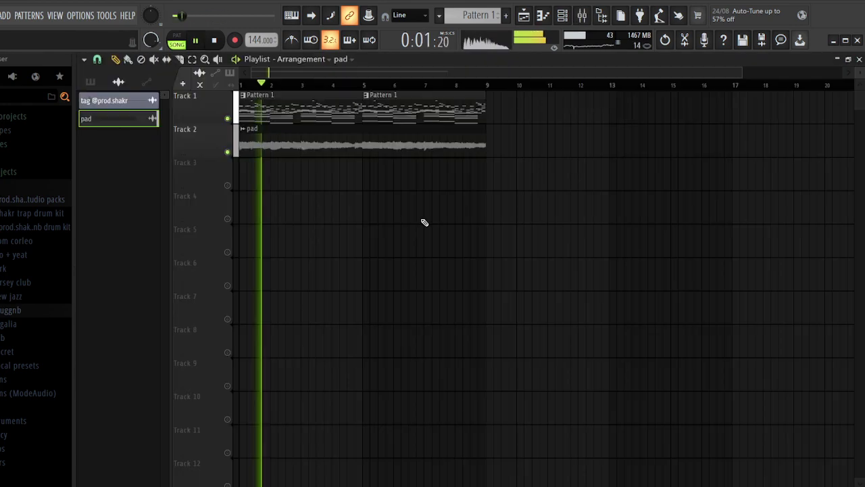
# Set the channel rack filter to show all channels
pyautogui.press('F5')
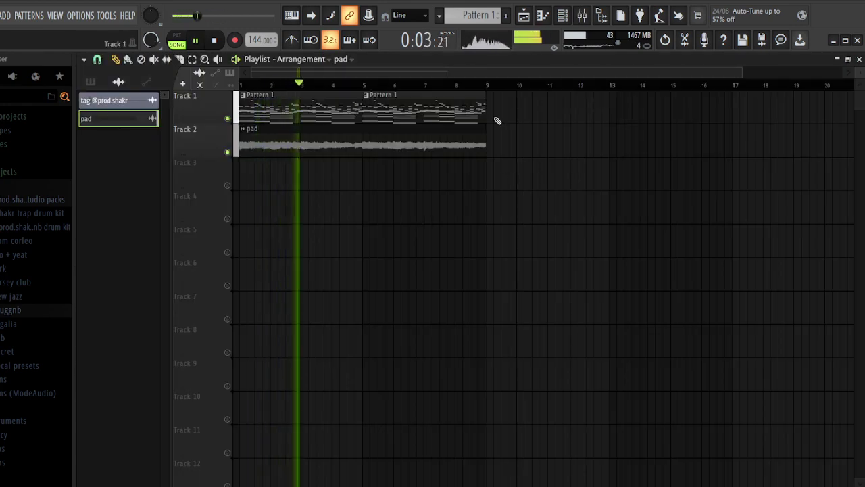
pyautogui.click(563, 15)
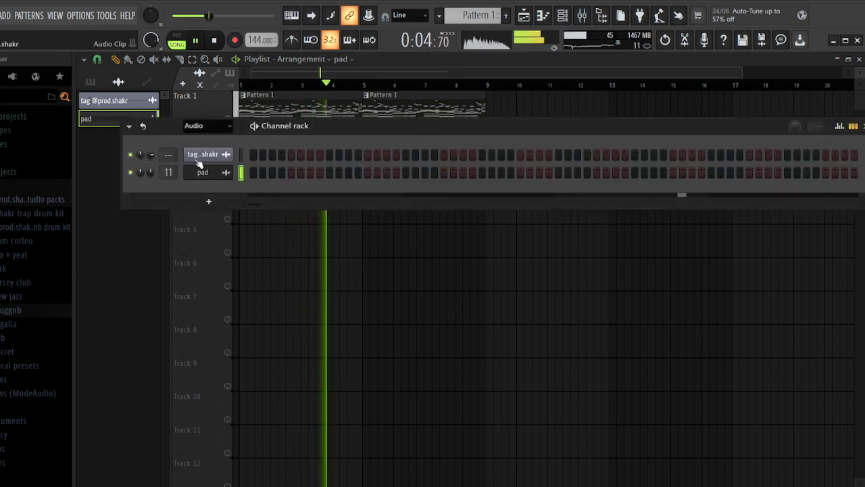
pyautogui.click(196, 125)
pyautogui.click(199, 139)
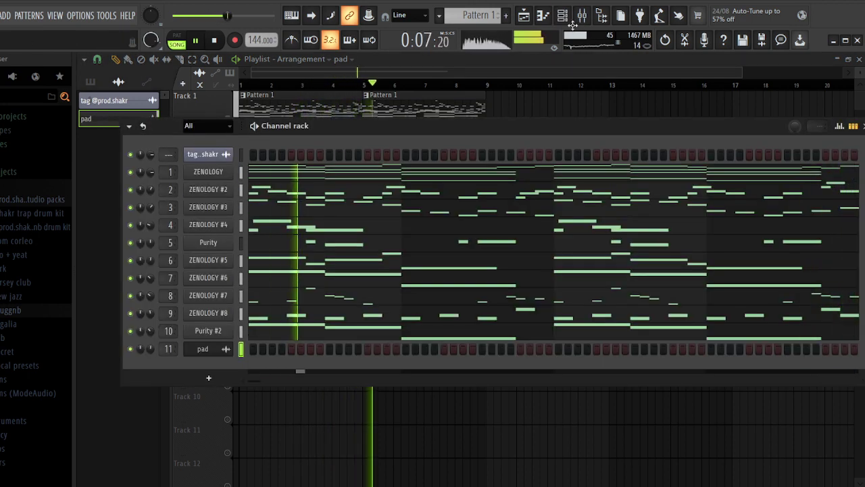
# Solo the ZENOLOGY insert on mixer track 1 and add Fruity Flanger with a lowered mix level
pyautogui.click(582, 17)
pyautogui.click(156, 174)
pyautogui.press('space')
pyautogui.press('s')
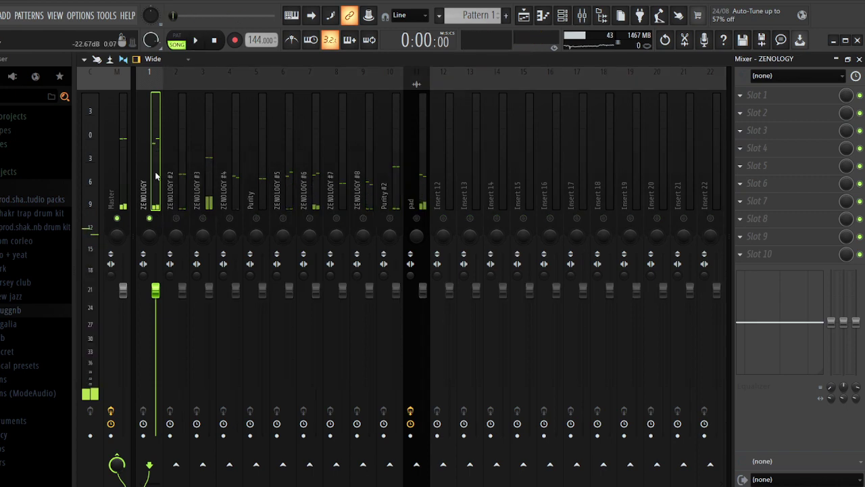
pyautogui.press('space')
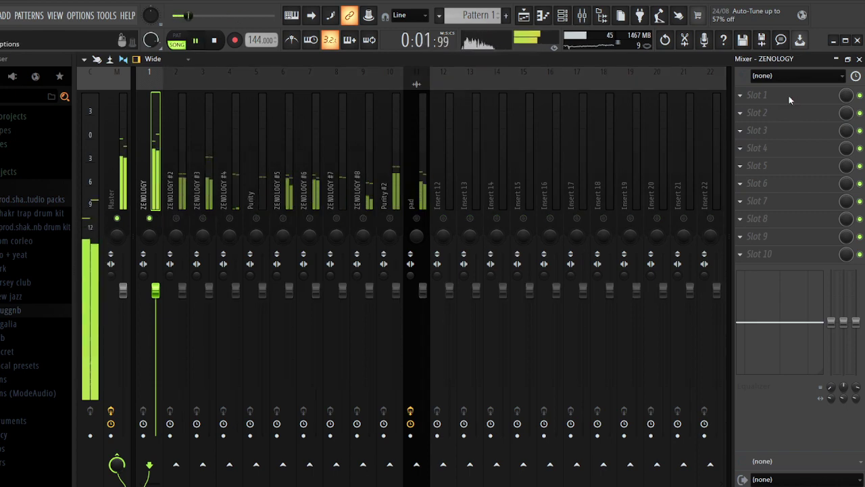
pyautogui.click(676, 93)
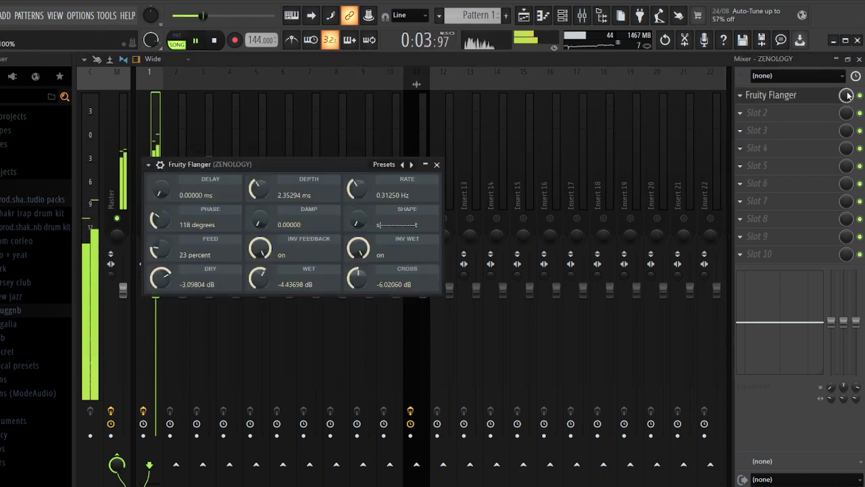
pyautogui.moveTo(847, 96); pyautogui.dragTo(848, 136)
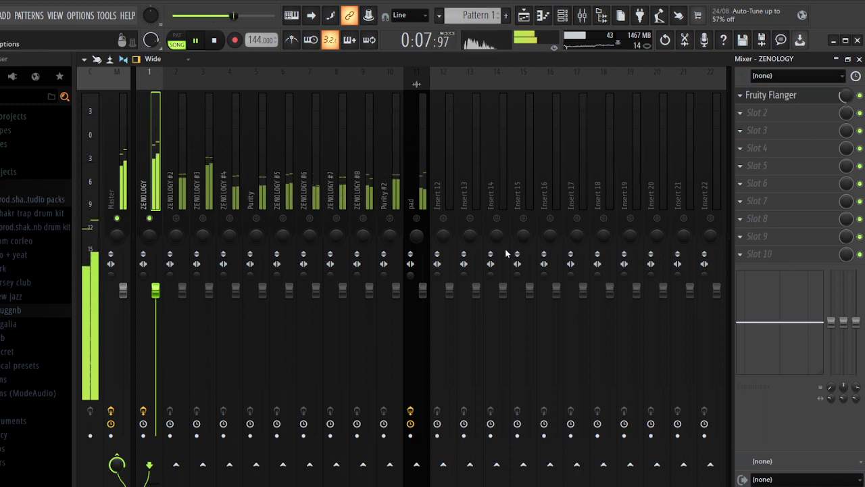
pyautogui.moveTo(303, 228); pyautogui.dragTo(308, 304)
pyautogui.press('Escape')
# Solo the ZENOLOGY #2 insert and add Fruity Flanger and Fruity delay bank, lowering the mix level of each
pyautogui.click(182, 189)
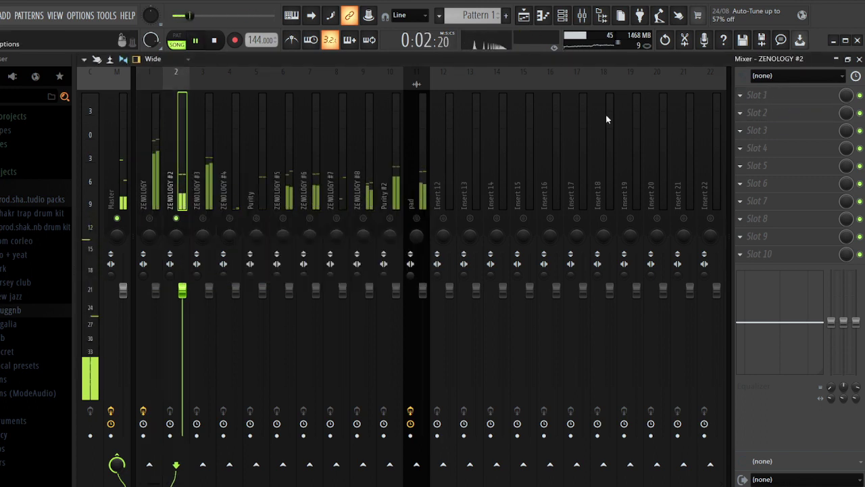
pyautogui.click(634, 95)
pyautogui.press('Escape')
pyautogui.moveTo(852, 95); pyautogui.dragTo(852, 152)
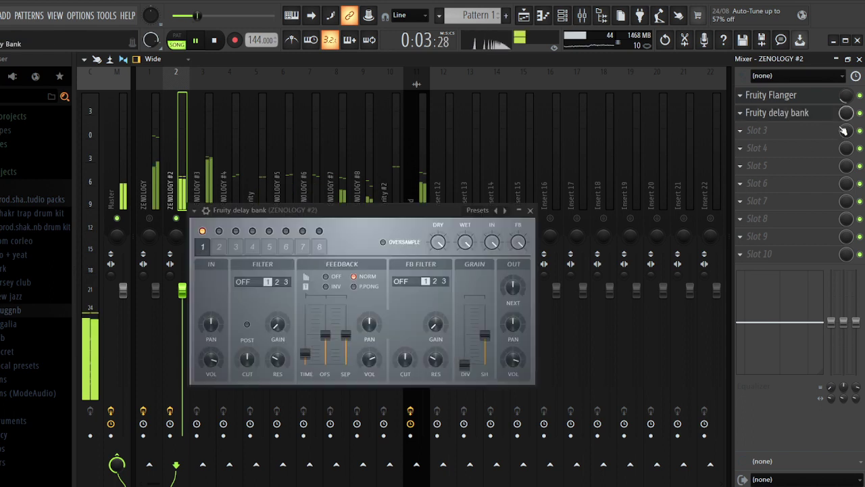
pyautogui.press('Escape')
pyautogui.moveTo(846, 114); pyautogui.dragTo(846, 142)
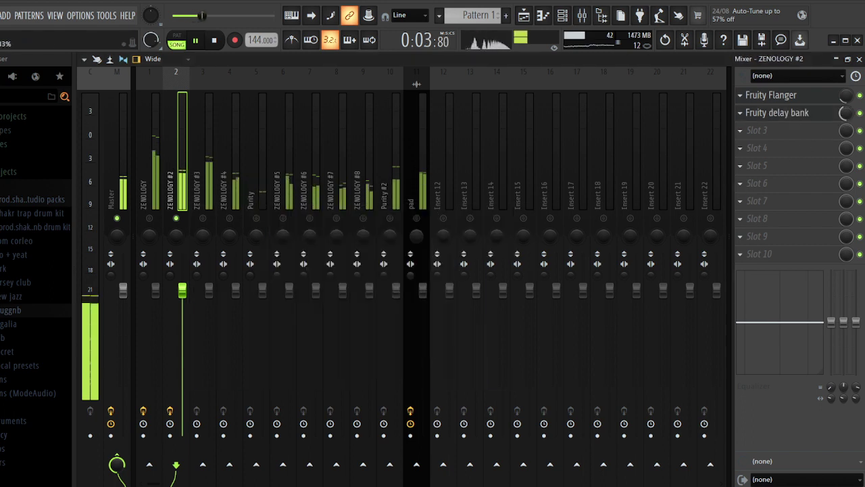
# Solo the ZENOLOGY #3 insert and add Fruity Flangus with its mix level at about 52%
pyautogui.click(206, 162)
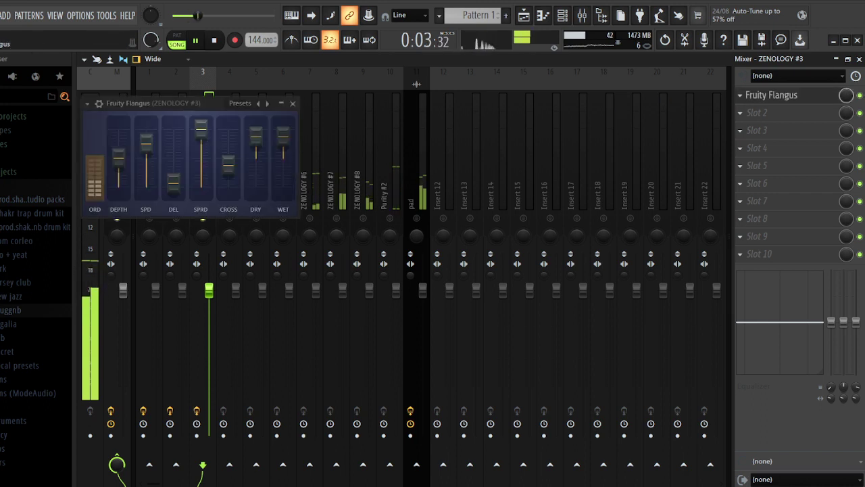
pyautogui.press('Escape')
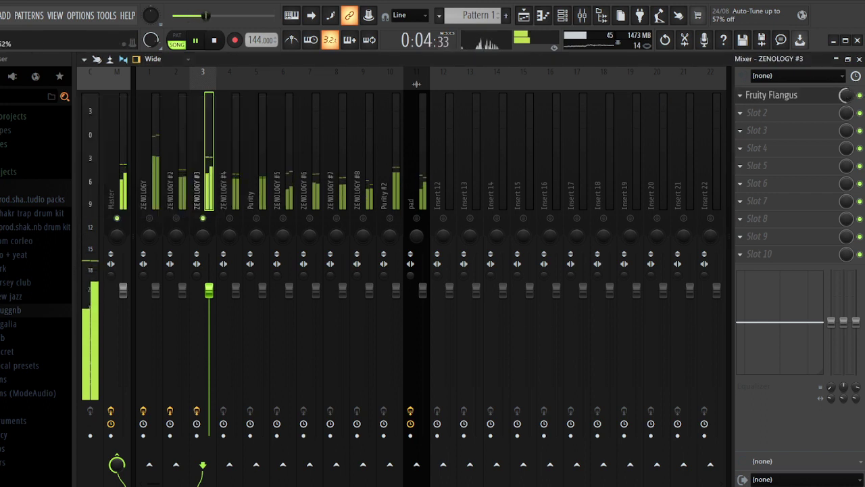
pyautogui.press('space')
# Solo the ZENOLOGY #4 insert and add Fruity Flangus and Fruity Love Philter, lowering the mix level of each
pyautogui.click(234, 204)
pyautogui.press('space')
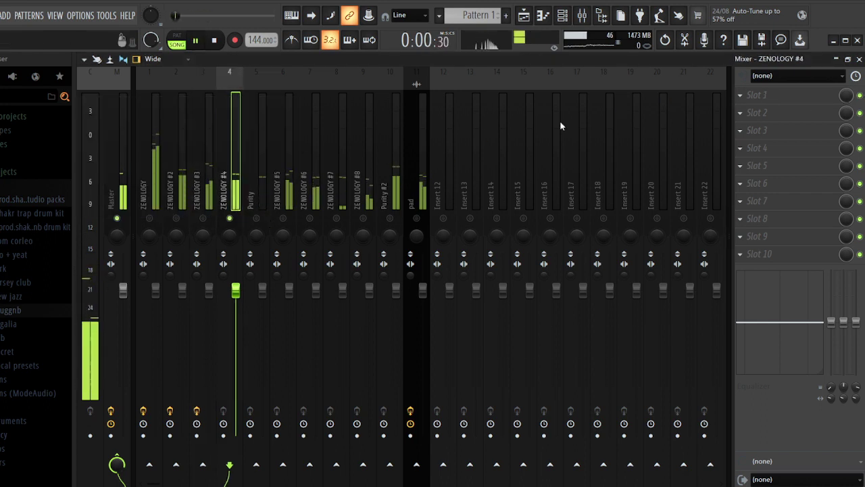
pyautogui.click(627, 98)
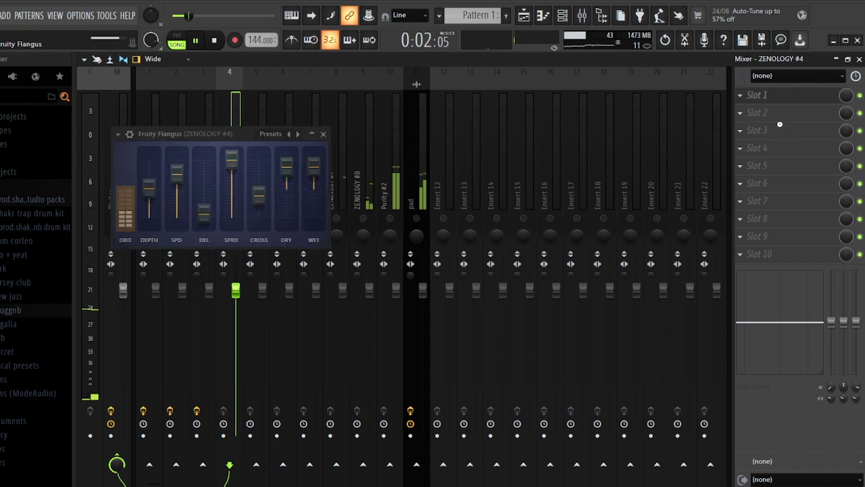
pyautogui.click(772, 96)
pyautogui.click(619, 152)
pyautogui.click(778, 130)
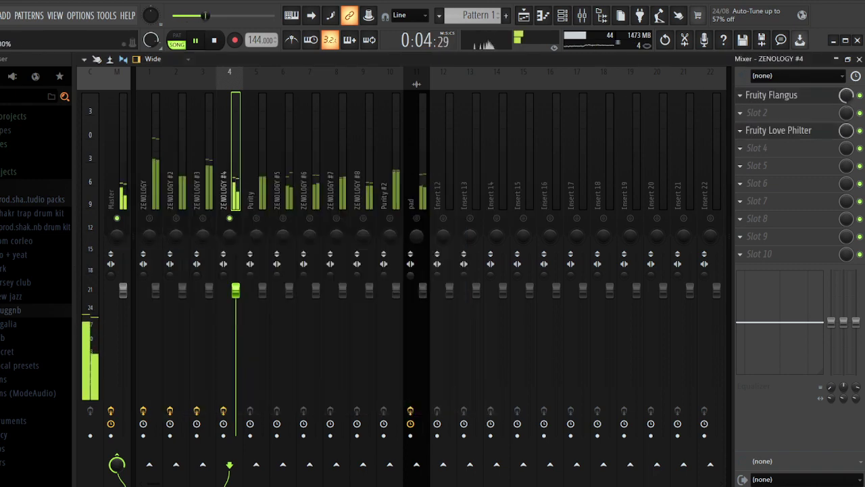
pyautogui.moveTo(847, 95); pyautogui.dragTo(847, 111)
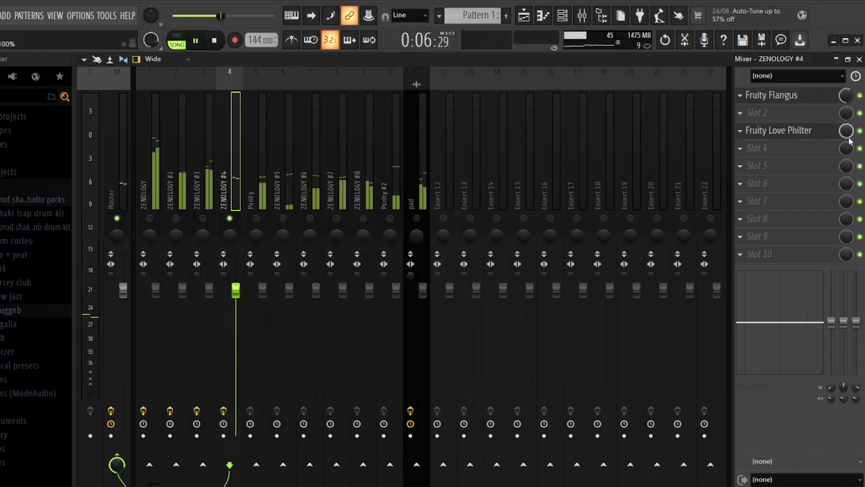
pyautogui.press('space')
# Solo the Purity insert for playback and lower the ZENOLOGY #4 insert's fader slightly
pyautogui.rightClick(260, 217)
pyautogui.press('space')
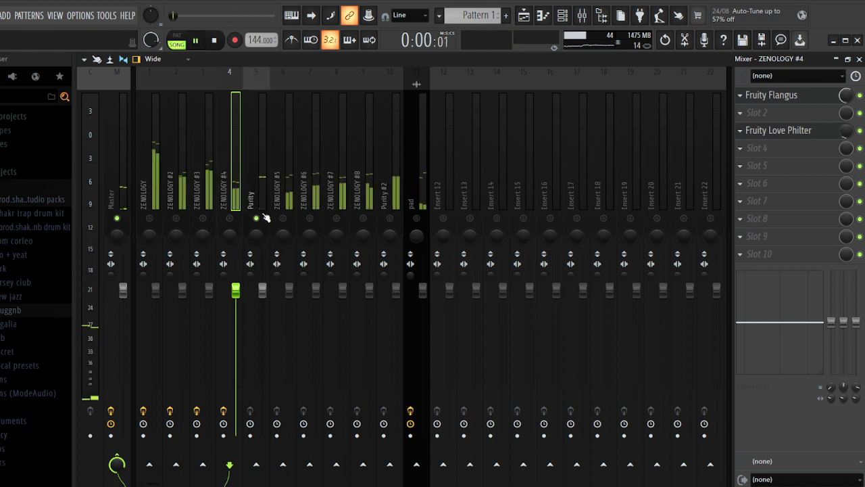
pyautogui.click(263, 199)
pyautogui.moveTo(236, 294); pyautogui.dragTo(235, 301)
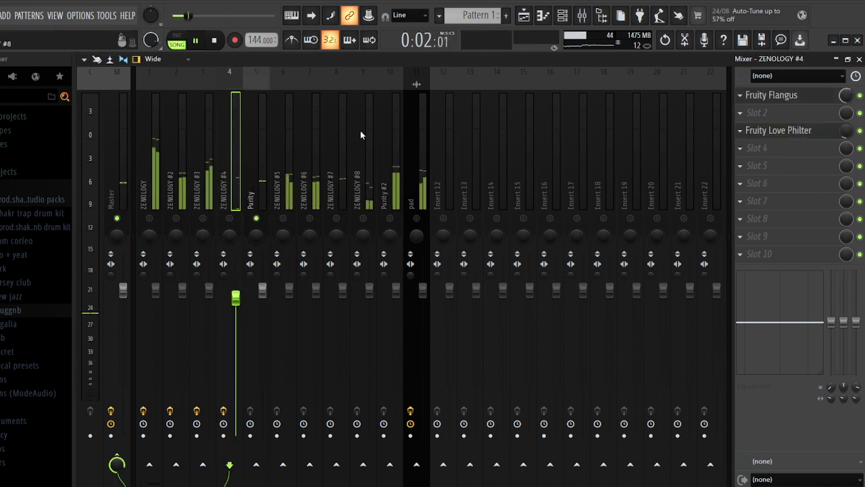
pyautogui.click(258, 180)
pyautogui.press('space')
# Solo the ZENOLOGY #5 insert and add Fruity Flanger and Fruity Love Philter, each with a lowered mix level
pyautogui.rightClick(283, 218)
pyautogui.press('space')
pyautogui.click(284, 174)
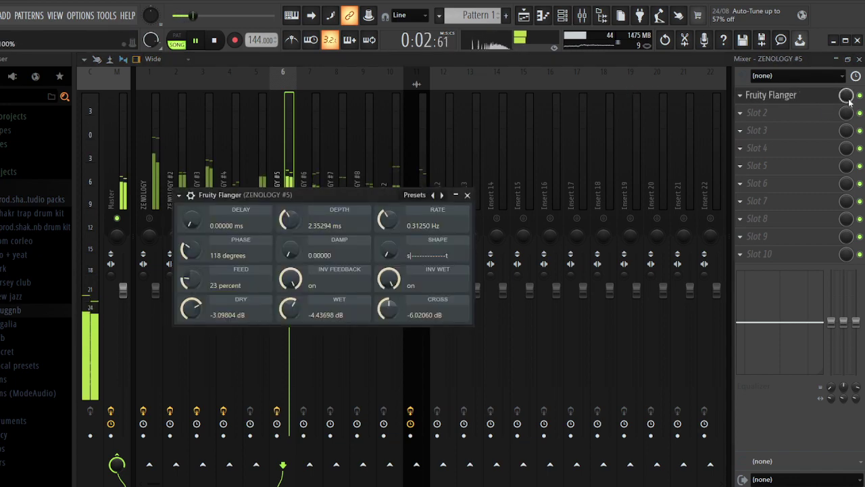
pyautogui.moveTo(846, 95); pyautogui.dragTo(846, 125)
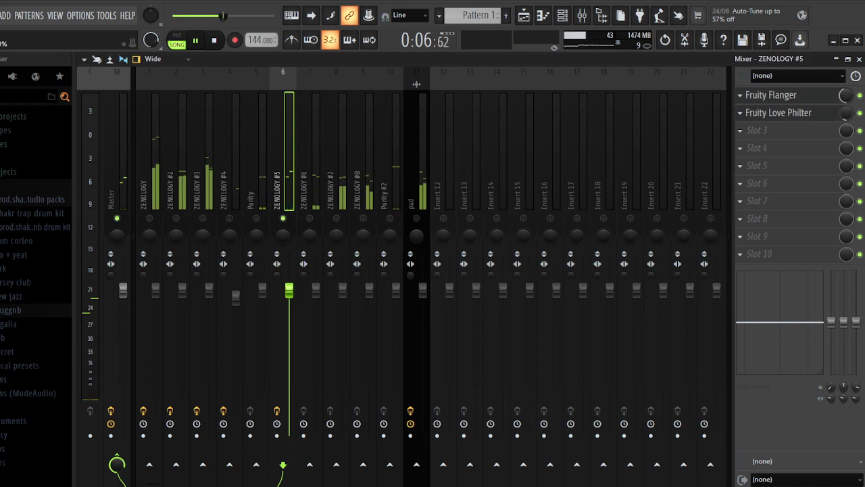
pyautogui.press('space')
# Solo the ZENOLOGY #6 insert and add Fruity parametric EQ 2, cutting bands 1 and 2 in the lows and bands 6 and 7 in the highs
pyautogui.click(323, 211)
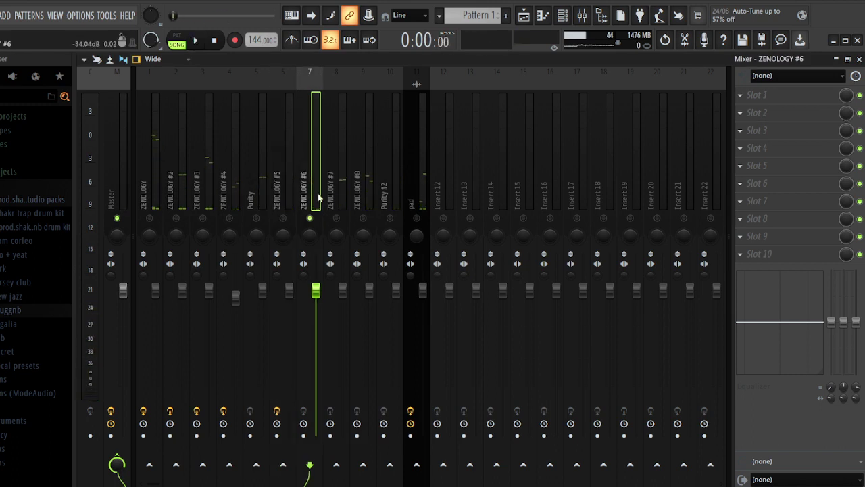
pyautogui.press('space')
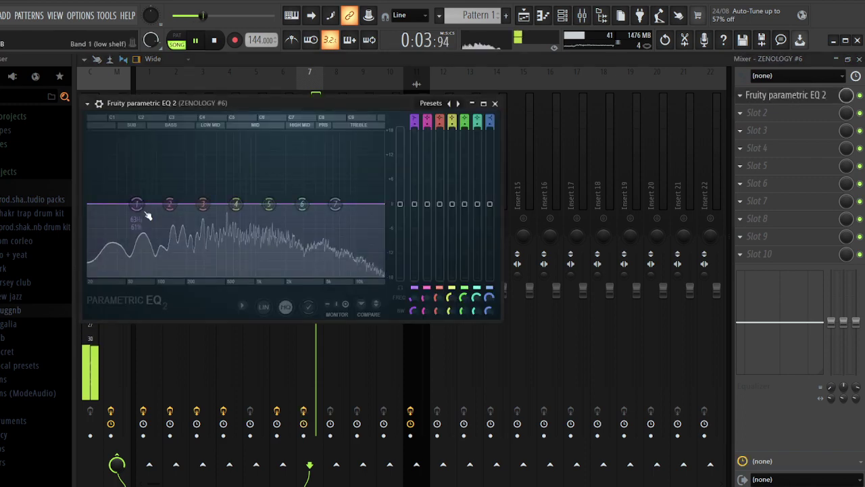
pyautogui.moveTo(141, 208); pyautogui.dragTo(179, 217)
pyautogui.moveTo(336, 207); pyautogui.dragTo(337, 252)
pyautogui.moveTo(305, 207); pyautogui.dragTo(298, 222)
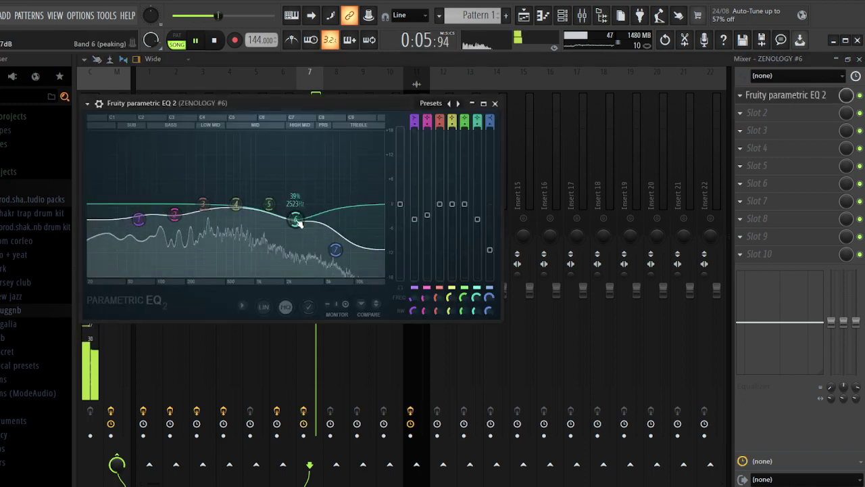
pyautogui.click(495, 103)
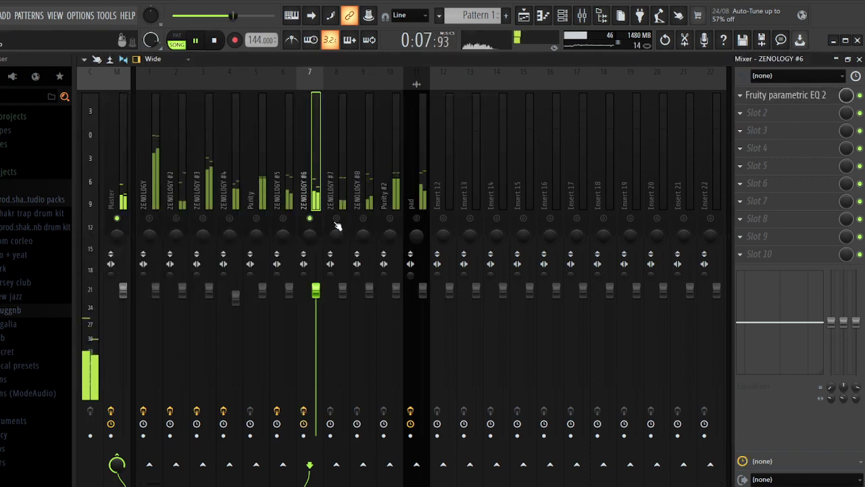
# Lower the ZENOLOGY #6 channel's volume to 36% in the channel rack
pyautogui.click(563, 21)
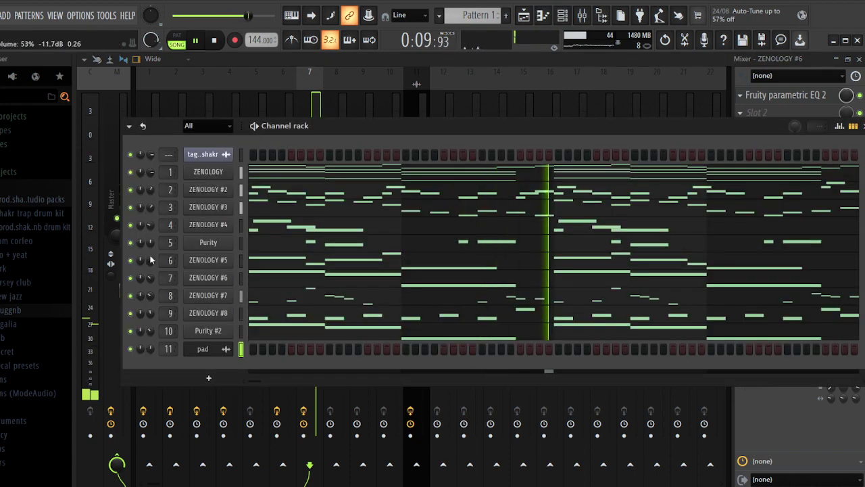
pyautogui.moveTo(151, 261); pyautogui.dragTo(151, 269)
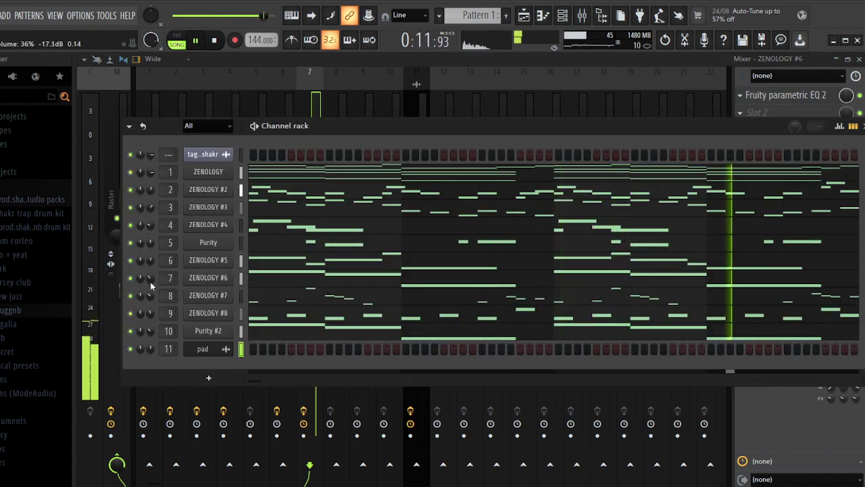
pyautogui.press('F6')
# Solo the ZENOLOGY #7 insert and add Fruity delay bank with a lowered mix level, followed by Fruity Reeverb 2
pyautogui.click(338, 218)
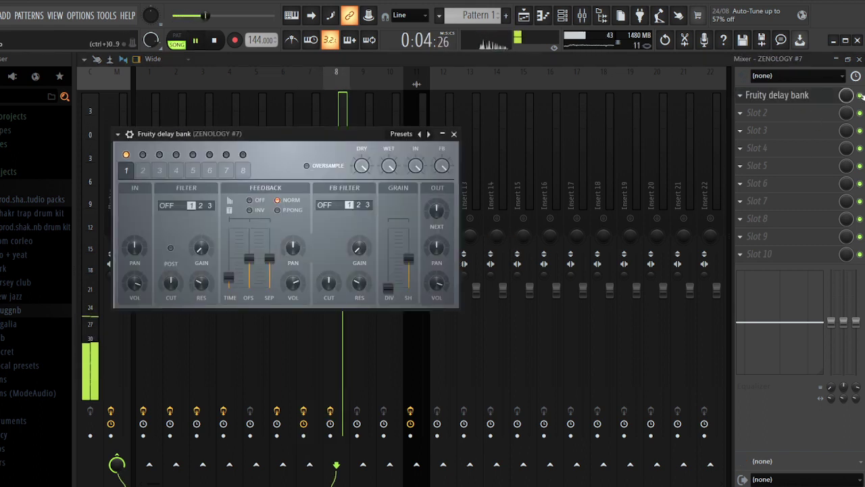
pyautogui.moveTo(846, 96); pyautogui.dragTo(846, 125)
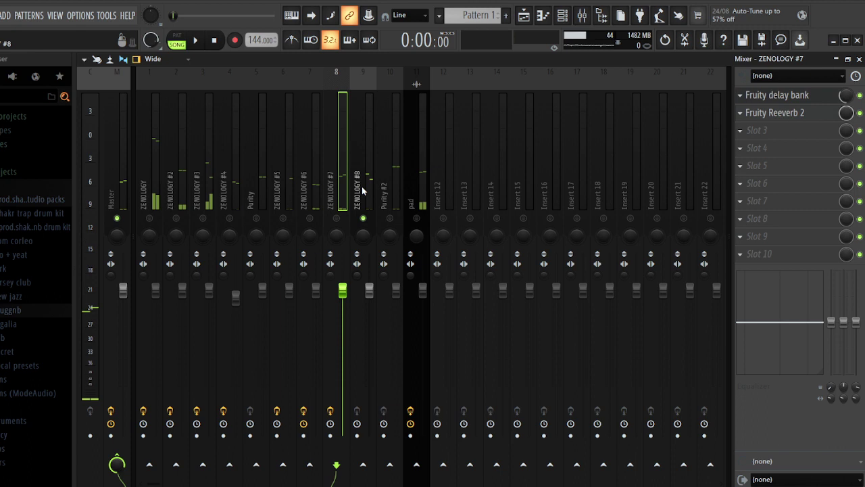
# Add Fruity delay bank, Fruity Flanger, Vintage Phaser and Fruity Love Philter to the soloed ZENOLOGY #8 insert, lowering their mix levels
pyautogui.click(358, 189)
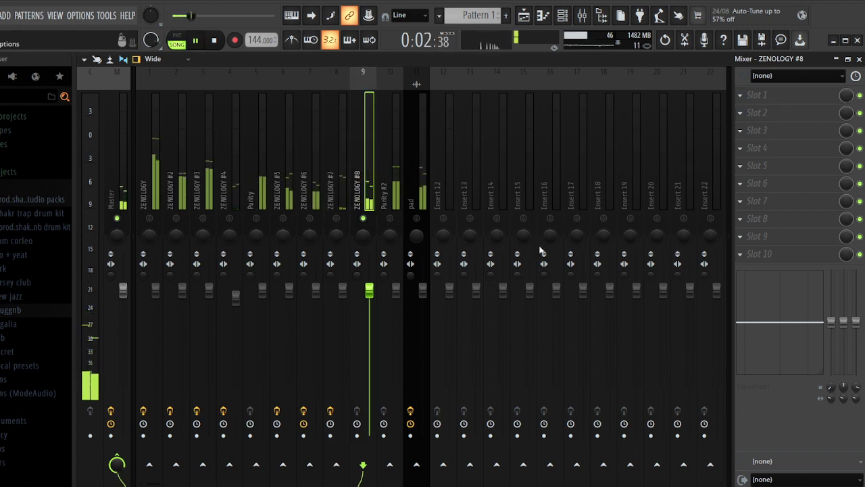
pyautogui.moveTo(847, 95); pyautogui.dragTo(846, 119)
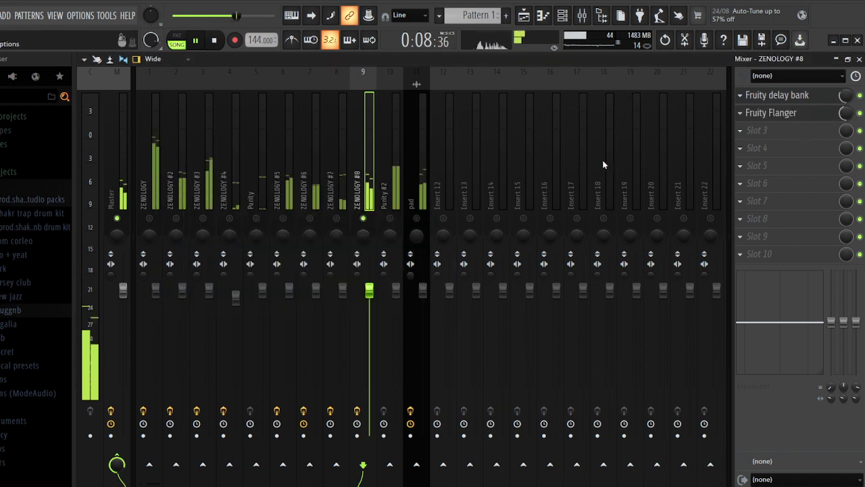
pyautogui.moveTo(846, 130); pyautogui.dragTo(843, 133)
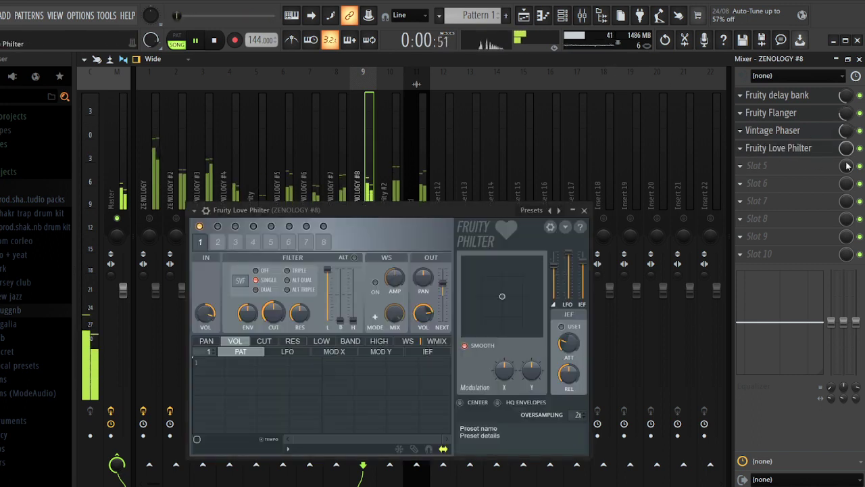
pyautogui.moveTo(846, 148); pyautogui.dragTo(846, 155)
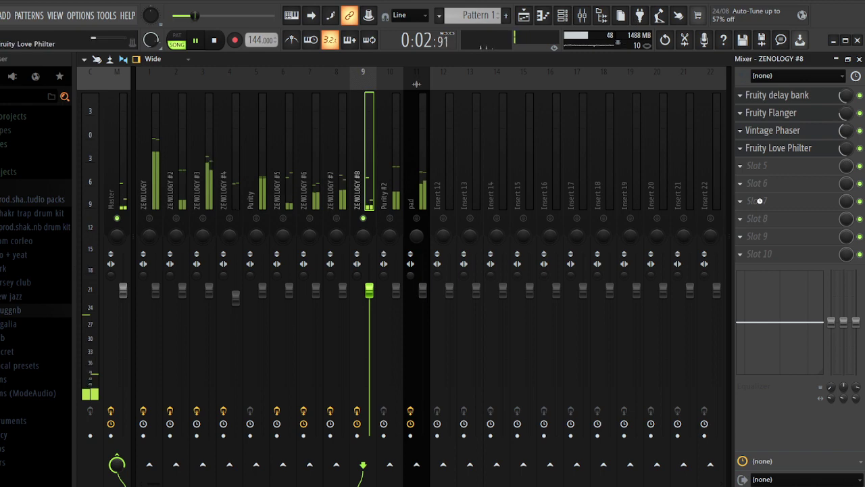
# Add a second Fruity Love Philter with the basic even-step gating preset to ZENOLOGY #8 and reduce its mix level
pyautogui.click(777, 168)
pyautogui.click(778, 167)
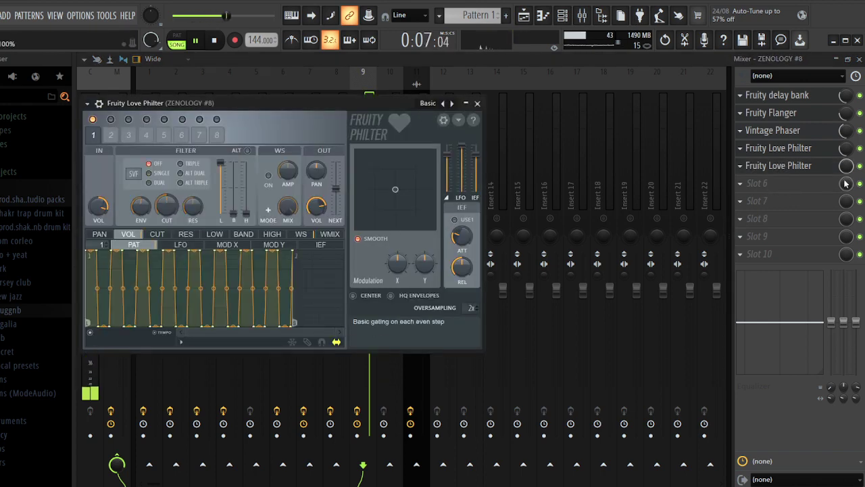
pyautogui.moveTo(846, 150); pyautogui.dragTo(847, 146)
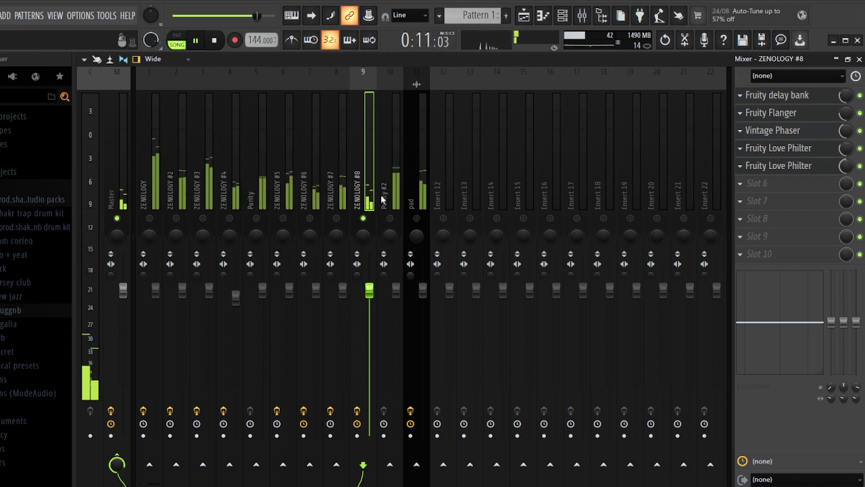
# Audition the Purity #2 insert in solo, and adjust the Fruity Compressor's type and attack on the soloed pad insert
pyautogui.click(382, 193)
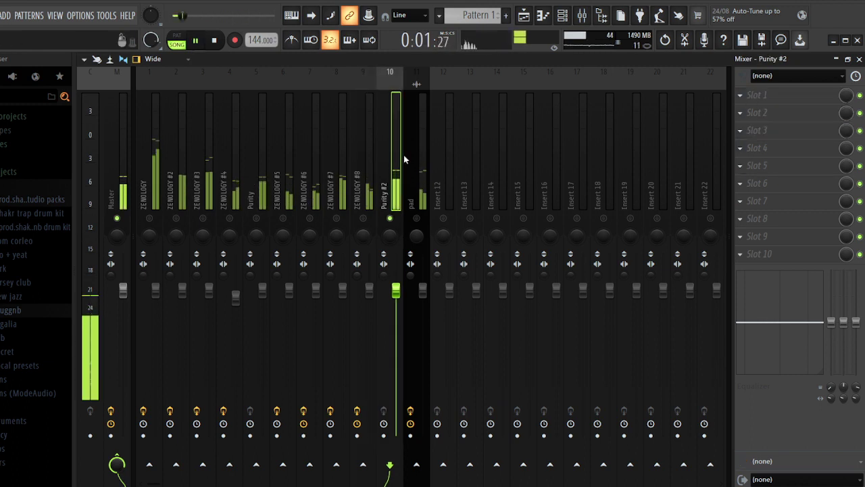
pyautogui.click(423, 155)
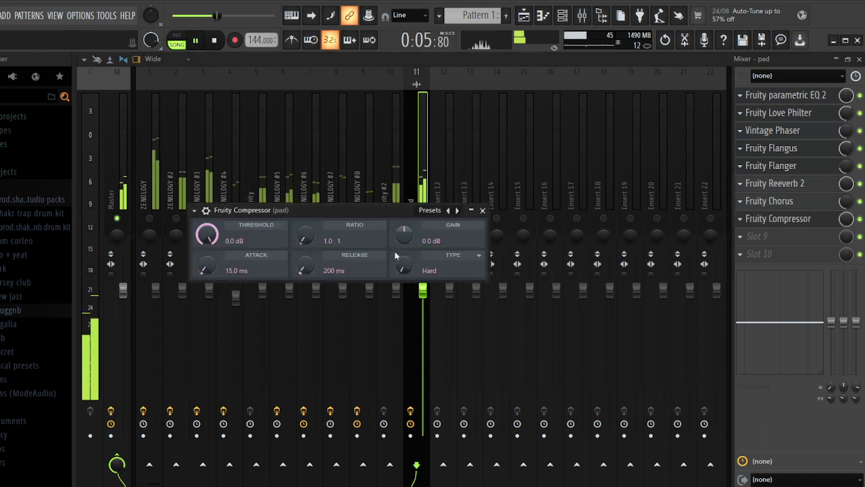
pyautogui.moveTo(404, 266); pyautogui.dragTo(404, 203)
pyautogui.moveTo(207, 266); pyautogui.dragTo(207, 259)
pyautogui.click(482, 211)
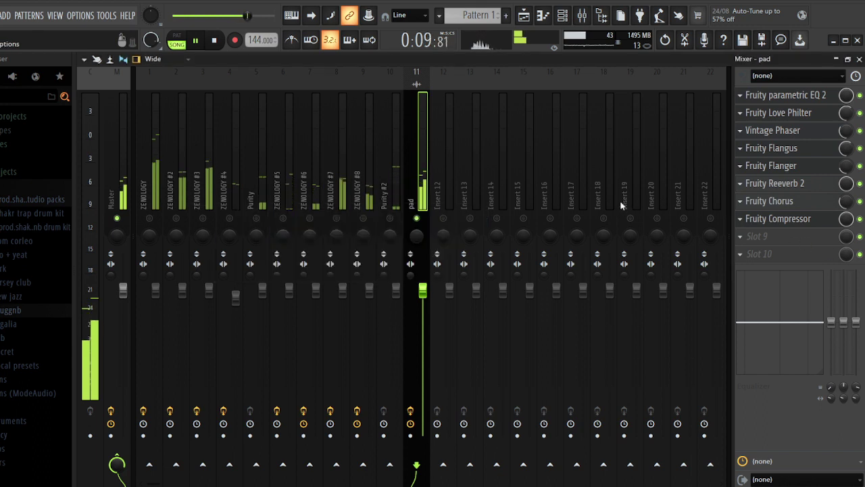
# Add Gross Beat to the pad insert and audition the Complex 7, 8, 6, 5 and 2 time presets
pyautogui.click(478, 255)
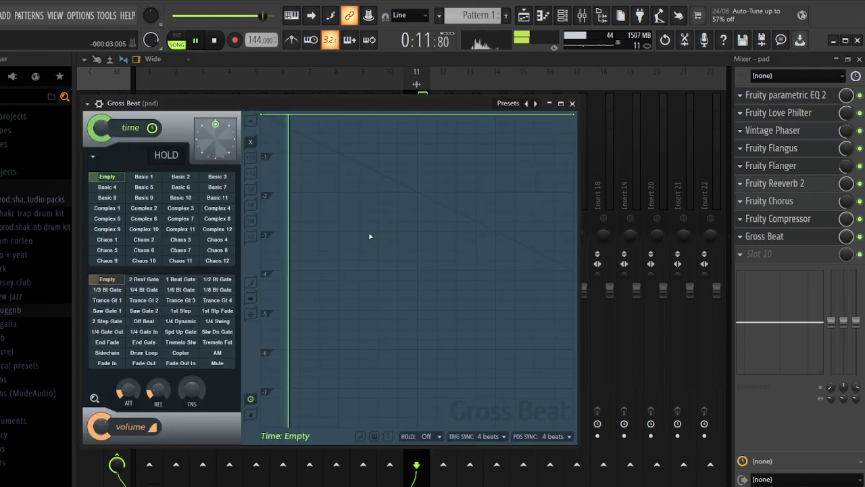
pyautogui.click(181, 218)
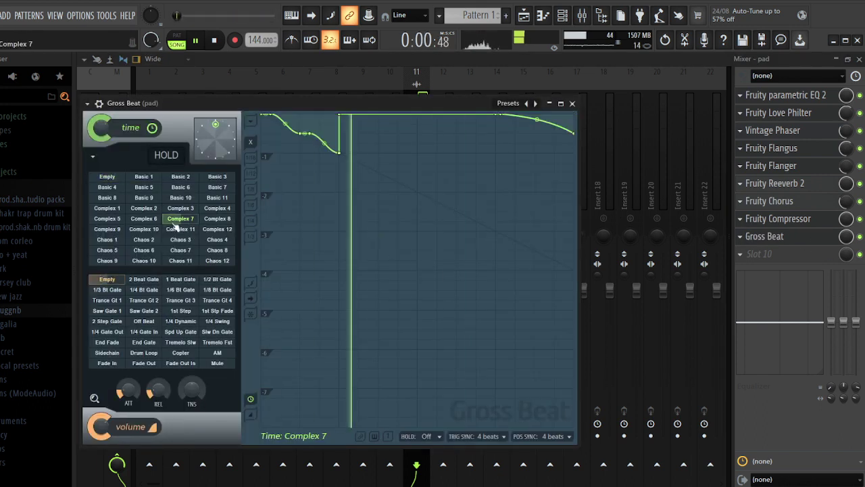
pyautogui.click(174, 228)
pyautogui.click(179, 223)
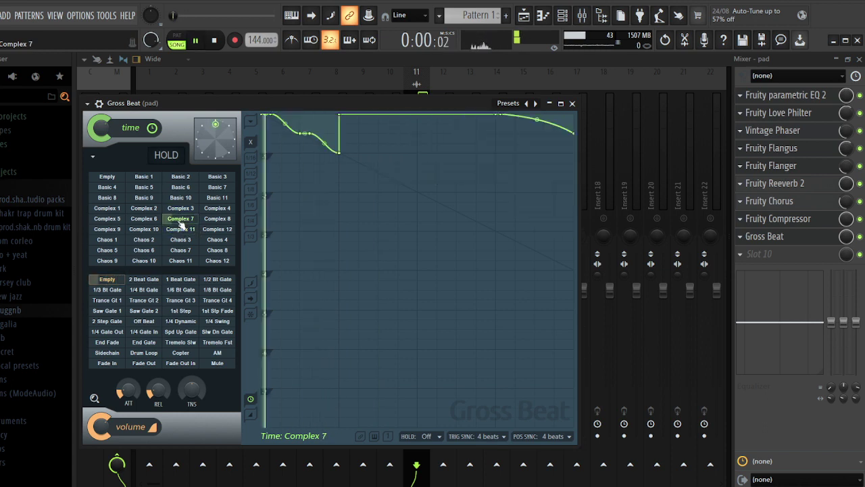
pyautogui.click(216, 219)
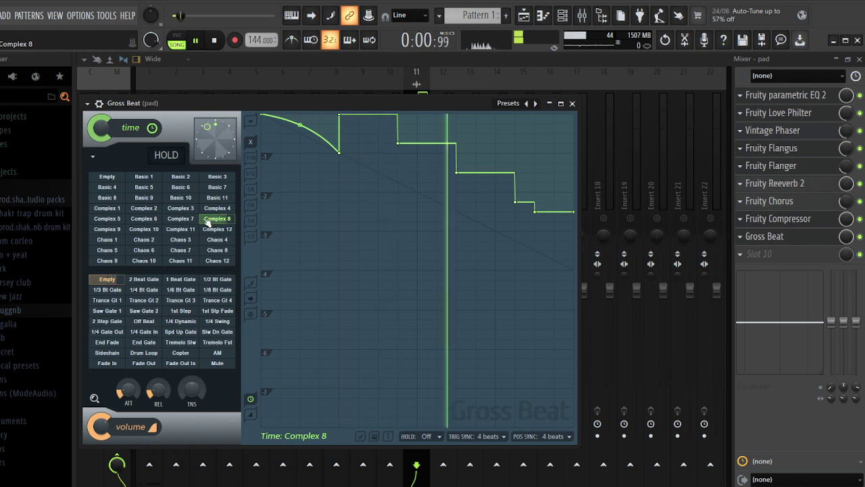
pyautogui.click(144, 219)
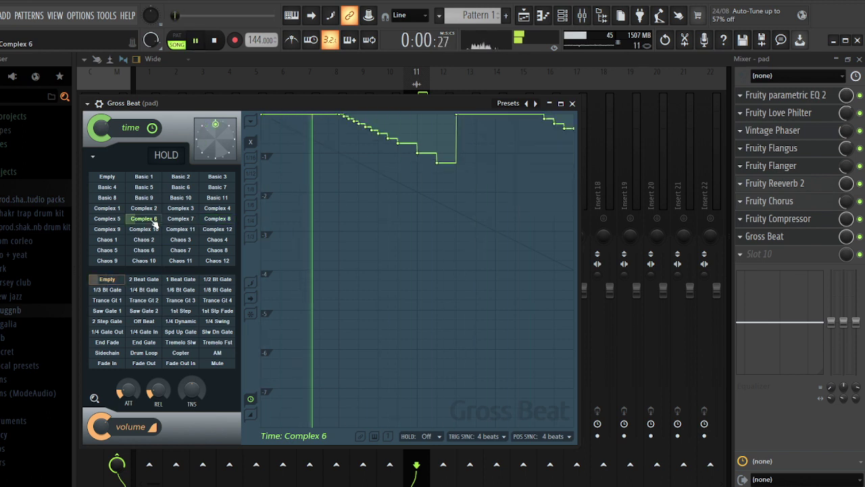
pyautogui.click(108, 219)
pyautogui.click(132, 209)
pyautogui.press('space')
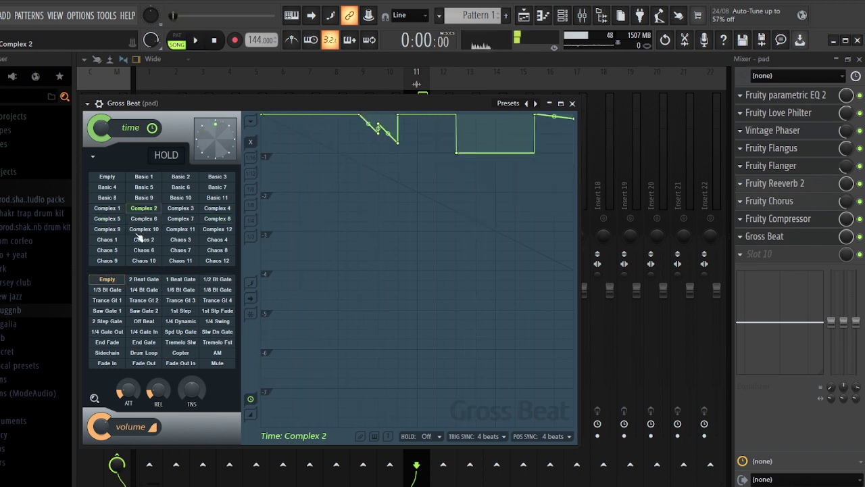
# Audition the Chaos 2, 6, 10 and 11 time presets in Gross Beat, and choose Complex 3 for the pad
pyautogui.click(140, 239)
pyautogui.click(144, 251)
pyautogui.click(150, 261)
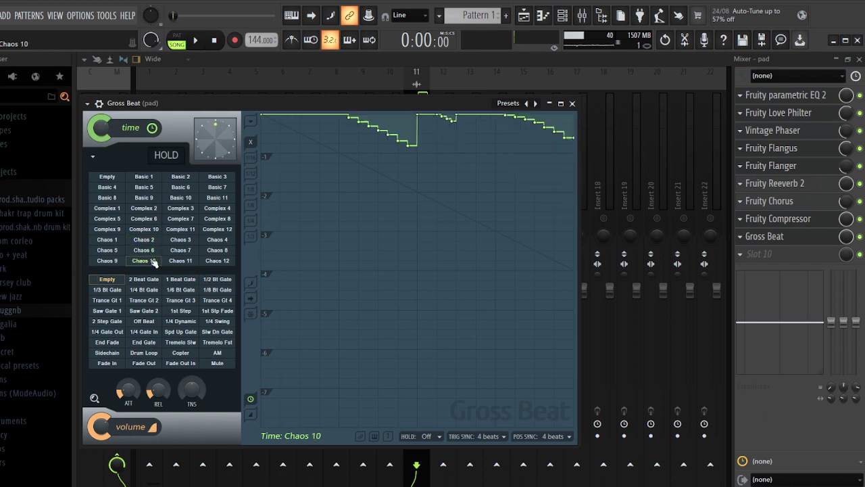
pyautogui.click(177, 261)
pyautogui.press('space')
pyautogui.click(142, 259)
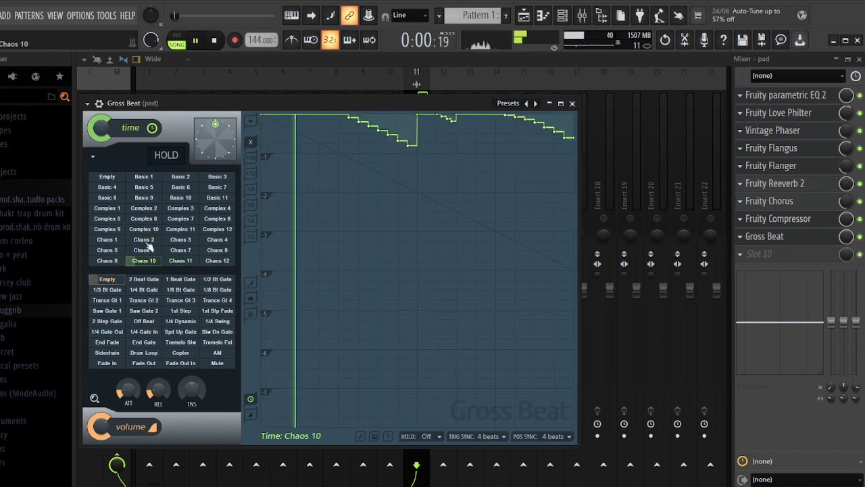
pyautogui.click(187, 210)
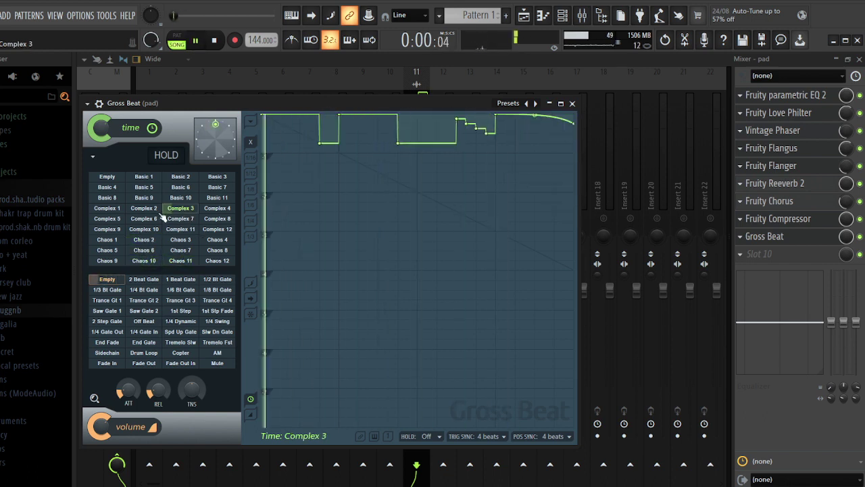
pyautogui.click(572, 103)
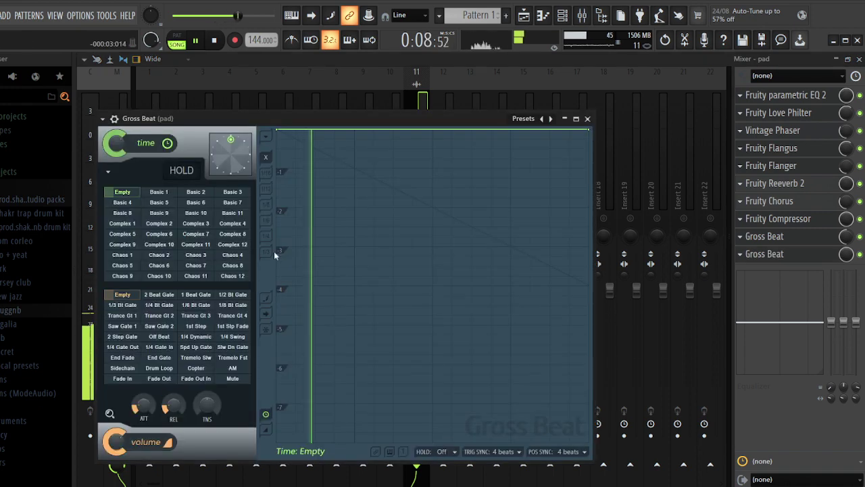
# Choose the Basic 9 time preset in the second Gross Beat on the pad insert and reduce its mix level
pyautogui.press('space')
pyautogui.click(163, 215)
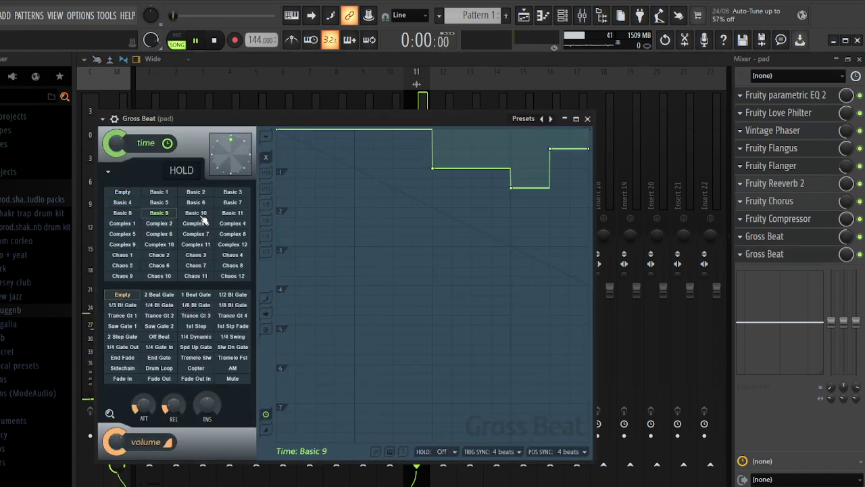
pyautogui.moveTo(847, 255); pyautogui.dragTo(846, 288)
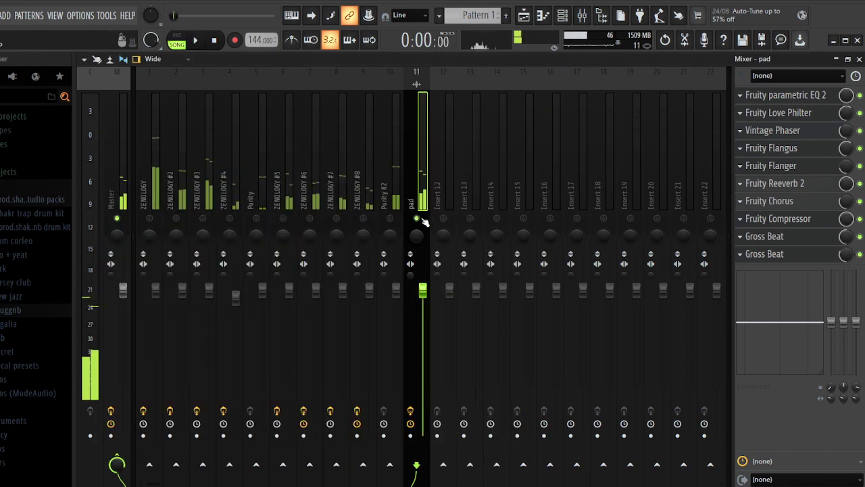
pyautogui.press('space')
# Play the arrangement in the playlist and lower the ZENOLOGY #2 channel volume to 47%
pyautogui.press('F9')
pyautogui.click(512, 72)
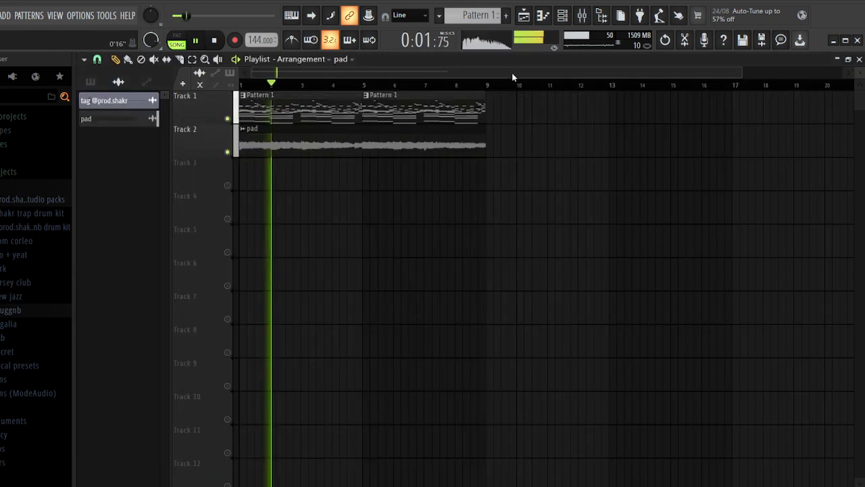
pyautogui.click(566, 19)
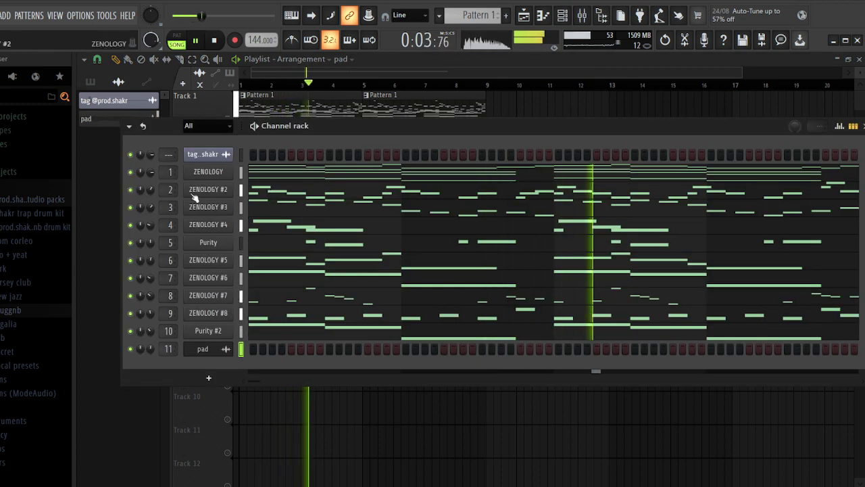
pyautogui.moveTo(151, 190); pyautogui.dragTo(151, 205)
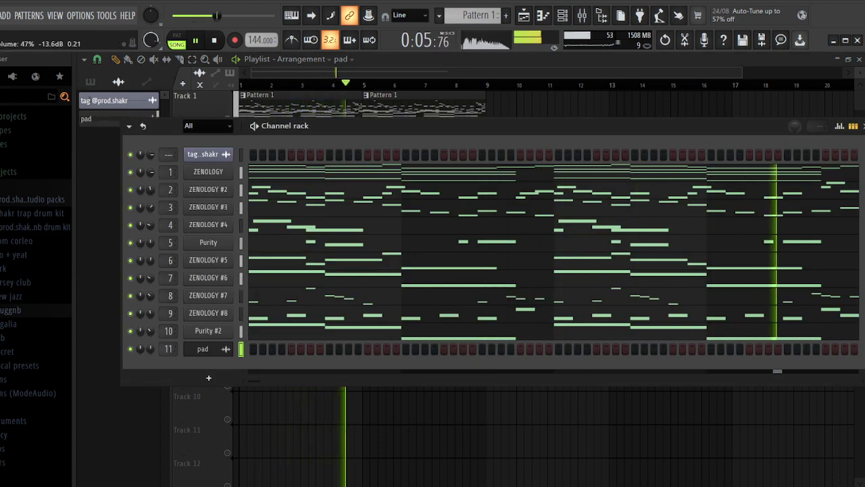
# Rearrange the playlist so the pad clip sits on Track 1 and both Pattern 1 clips sit on Track 2
pyautogui.rightClick(494, 107)
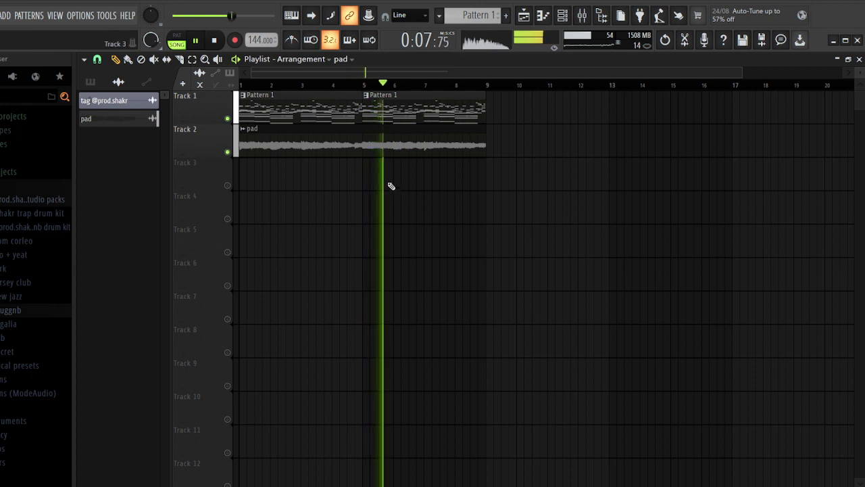
pyautogui.moveTo(324, 106); pyautogui.dragTo(392, 174)
pyautogui.moveTo(347, 142); pyautogui.dragTo(234, 125)
pyautogui.press('space')
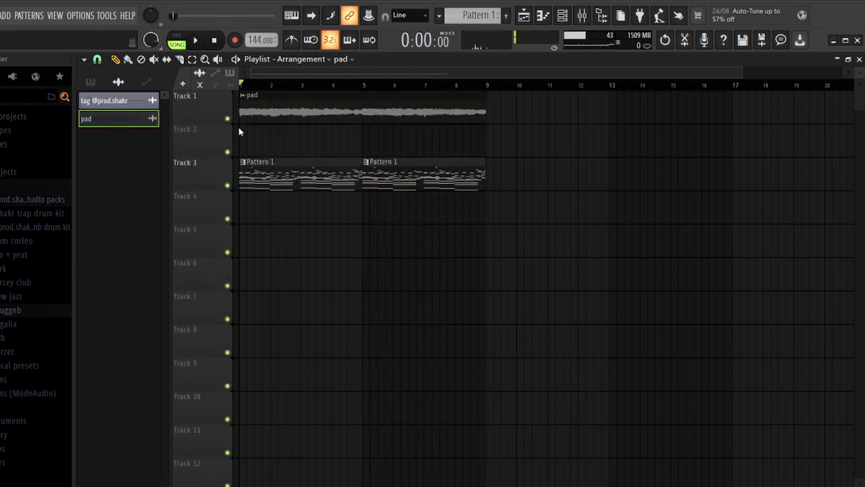
pyautogui.moveTo(360, 183); pyautogui.dragTo(360, 150)
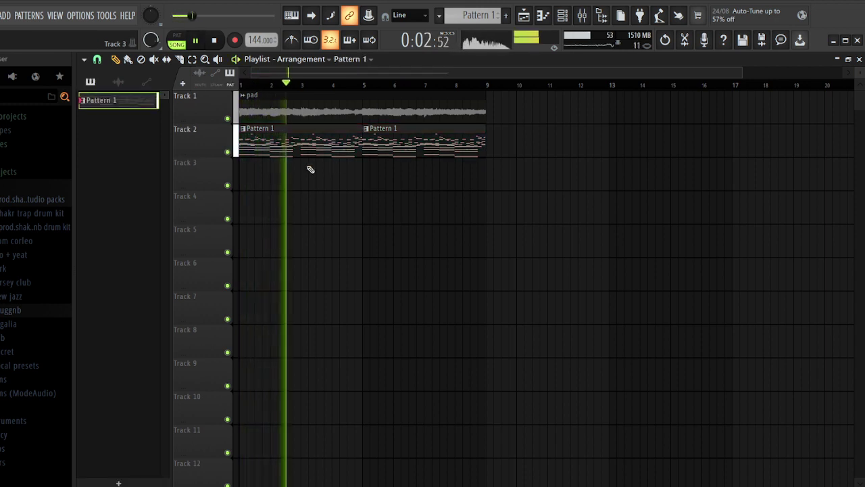
# Split Pattern 1 into separate patterns by channel and delete the two ZENOLOGY clips from Track 2
pyautogui.press('space')
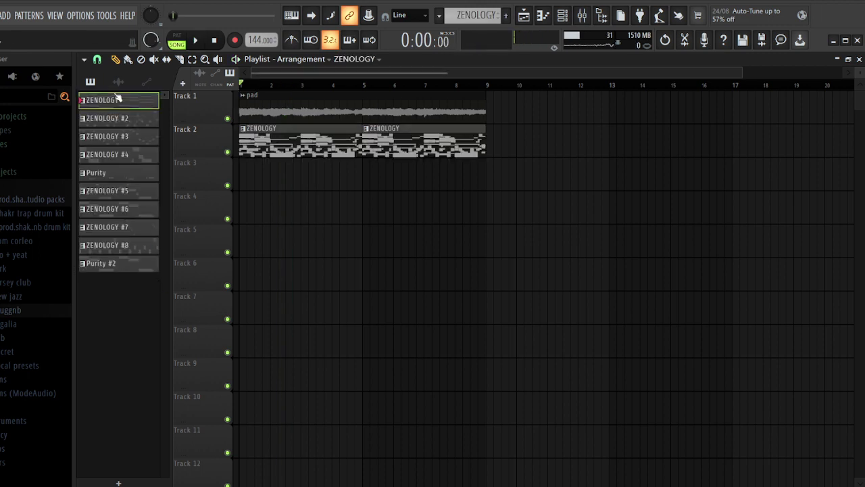
pyautogui.moveTo(392, 142); pyautogui.dragTo(309, 142)
pyautogui.press('Delete')
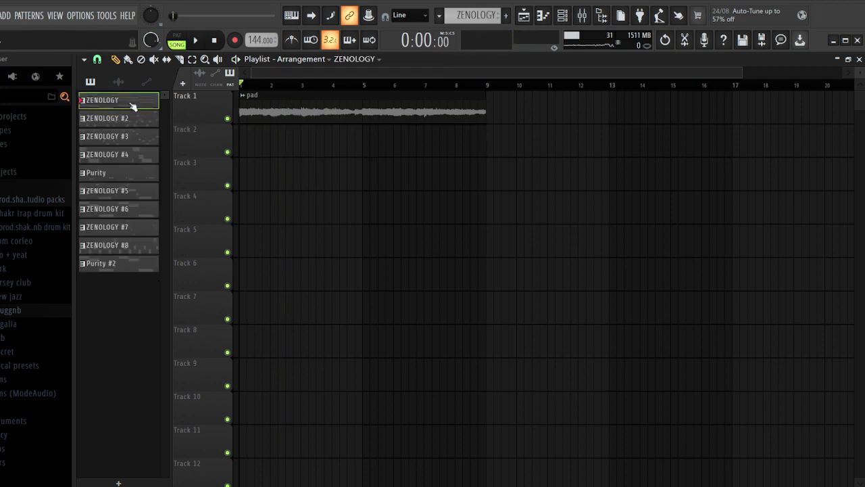
# Place all the split patterns, ZENOLOGY through Purity #2, on Tracks 2 to 11, each repeated across bars 1 to 8
pyautogui.keyDown('shift'); pyautogui.click(114, 271); pyautogui.keyUp('shift')
pyautogui.moveTo(115, 111); pyautogui.dragTo(368, 143)
pyautogui.press('space')
pyautogui.keyDown('ctrl'); pyautogui.click(724, 167); pyautogui.keyUp('ctrl')
pyautogui.scroll(-1, 555, 161)
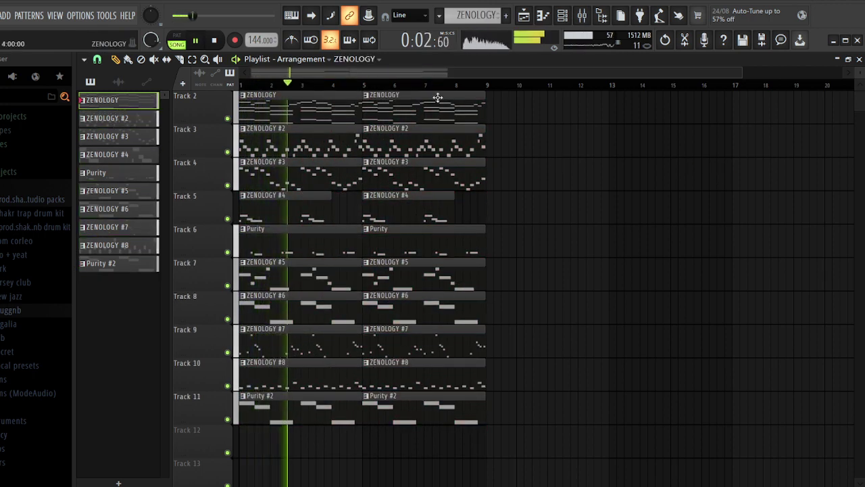
# Duplicate all clips on Tracks 1 to 11 so the copy starts at bar 9
pyautogui.scroll(-1, 441, 93)
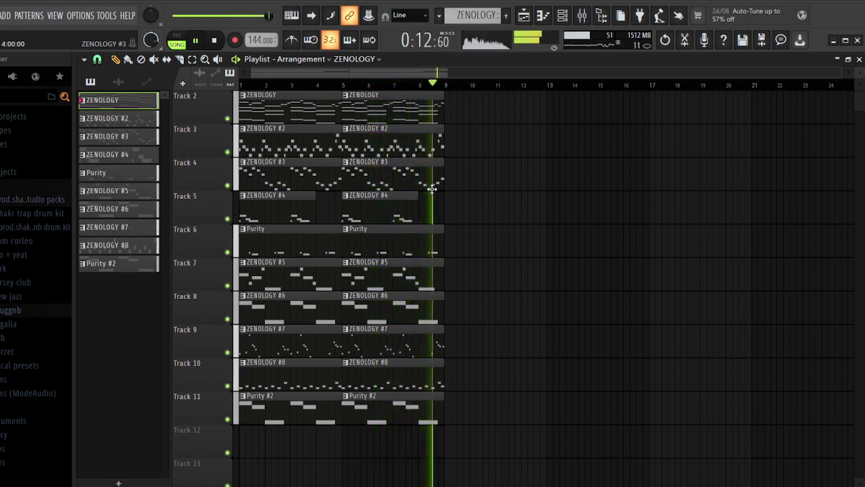
pyautogui.scroll(-4, 462, 229)
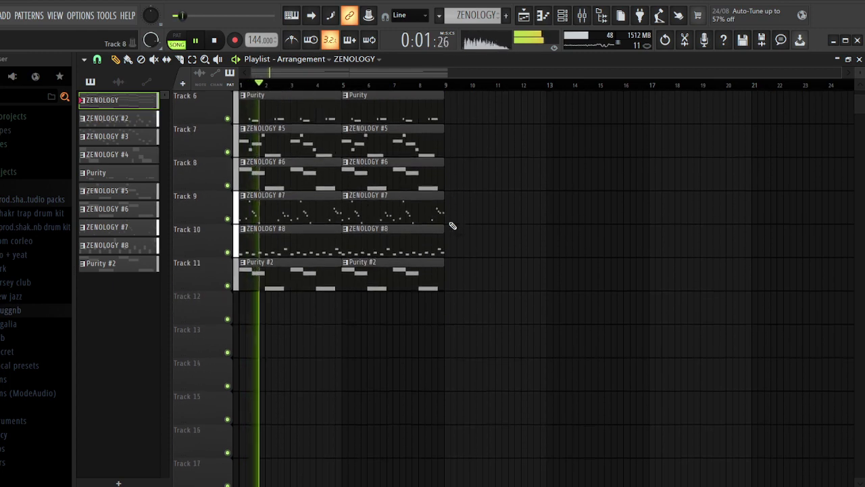
pyautogui.scroll(5, 454, 225)
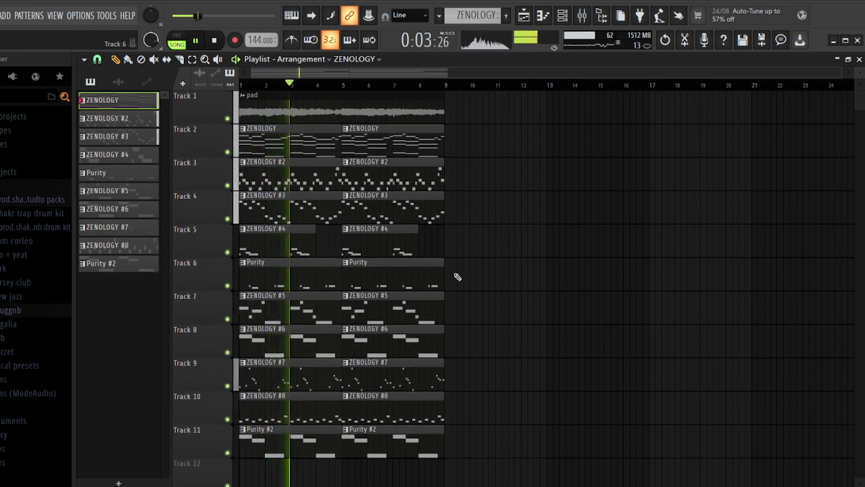
pyautogui.scroll(-1, 458, 277)
pyautogui.moveTo(449, 424); pyautogui.dragTo(284, 37)
pyautogui.moveTo(313, 128); pyautogui.dragTo(518, 119)
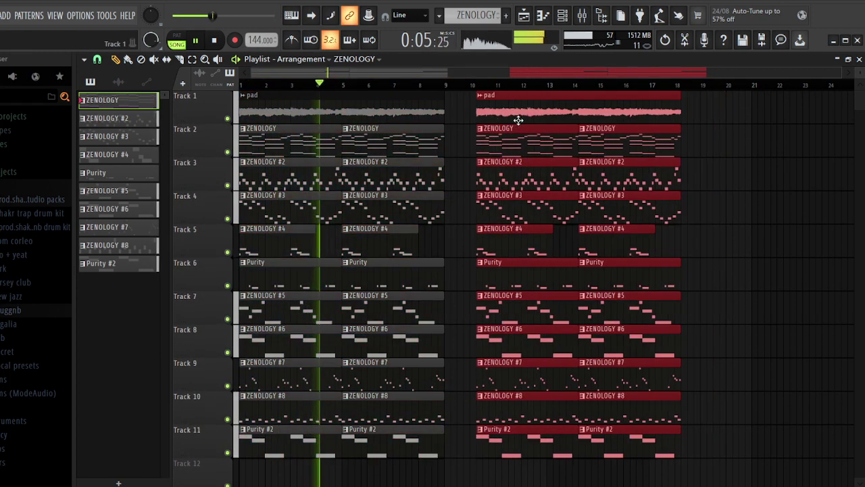
pyautogui.click(757, 160)
# Audition Track 3 in solo and remove the ZENOLOGY #2 clips from bars 1 to 8
pyautogui.rightClick(228, 185)
pyautogui.press('space')
pyautogui.press('space')
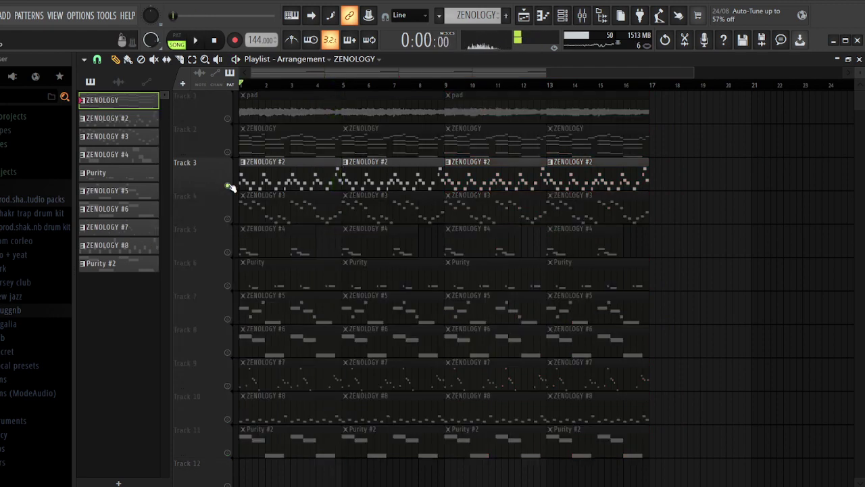
pyautogui.rightClick(298, 185)
pyautogui.rightClick(347, 189)
pyautogui.rightClick(227, 186)
pyautogui.press('space')
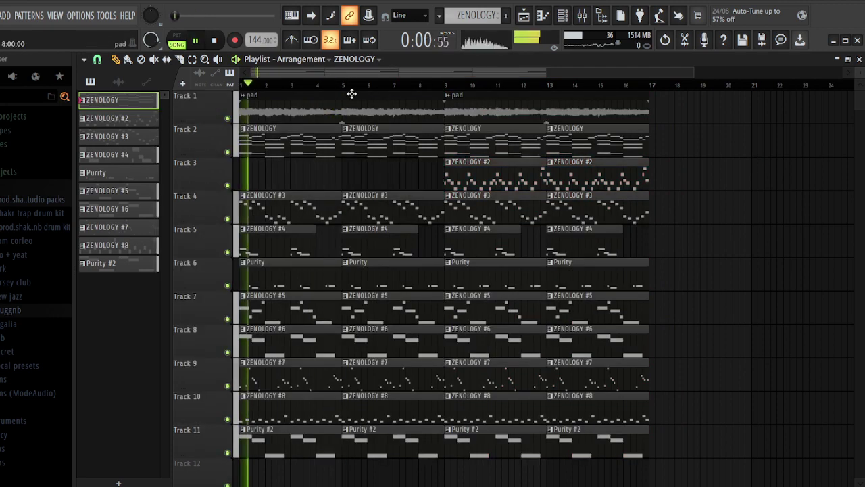
# Remove the ZENOLOGY #3 clips from bars 1 to 8 on Track 4 and replay the intro
pyautogui.scroll(-1, 334, 228)
pyautogui.scroll(1, 334, 228)
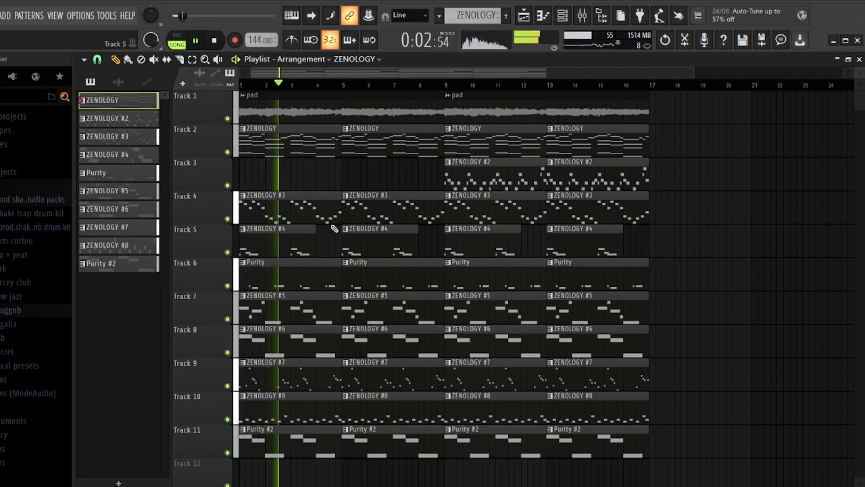
pyautogui.press('space')
pyautogui.rightClick(301, 215)
pyautogui.rightClick(355, 208)
pyautogui.press('space')
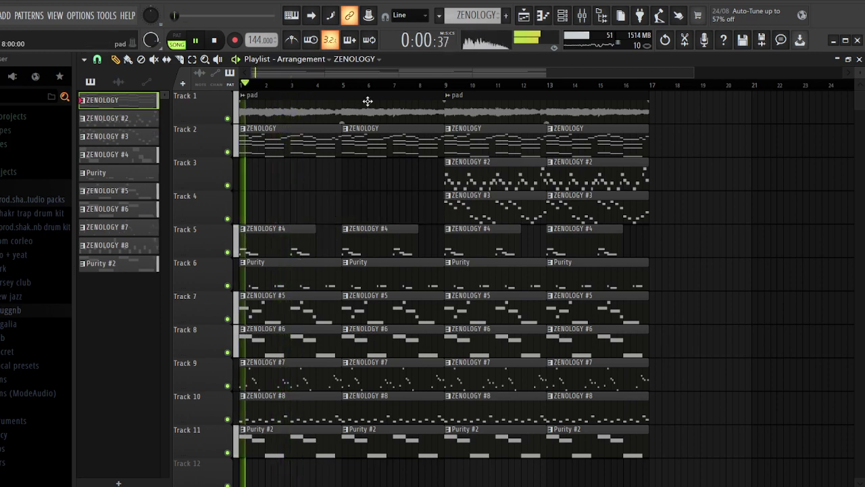
# Duplicate the clips of bars 9 to 16 at bar 17, and duplicate bars 9 to 24 at bar 25
pyautogui.moveTo(616, 455); pyautogui.dragTo(689, 101)
pyautogui.scroll(-3, 682, 86)
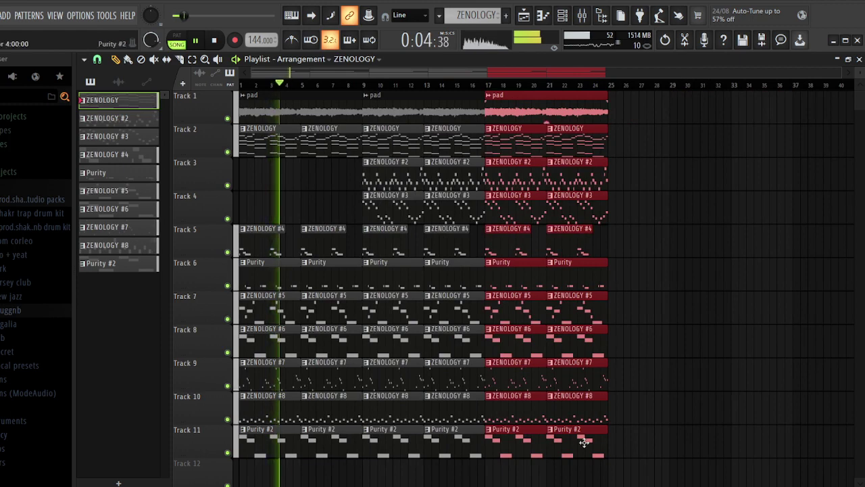
pyautogui.moveTo(608, 448); pyautogui.dragTo(397, 101)
pyautogui.moveTo(392, 100); pyautogui.dragTo(615, 93)
# Audition Tracks 7, 8 and 9 in solo from bar 25, and delete the ZENOLOGY #7 clips from bars 25 to 32
pyautogui.click(612, 85)
pyautogui.scroll(-2, 614, 88)
pyautogui.rightClick(825, 252)
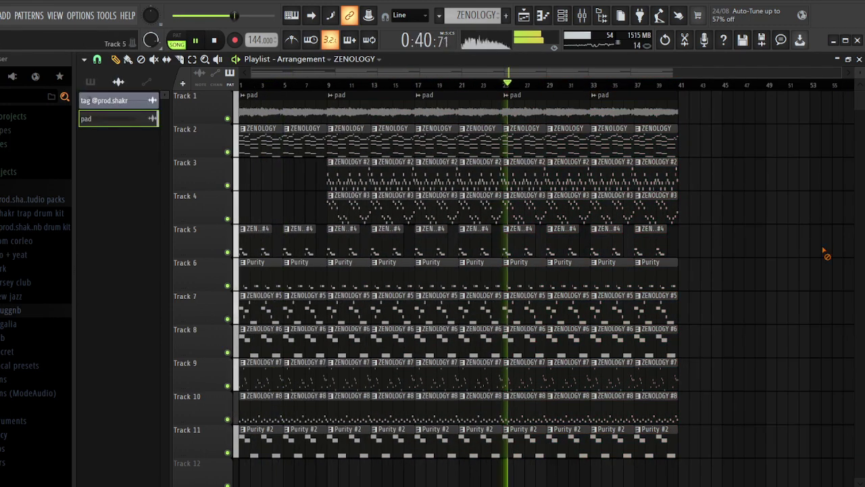
pyautogui.rightClick(227, 319)
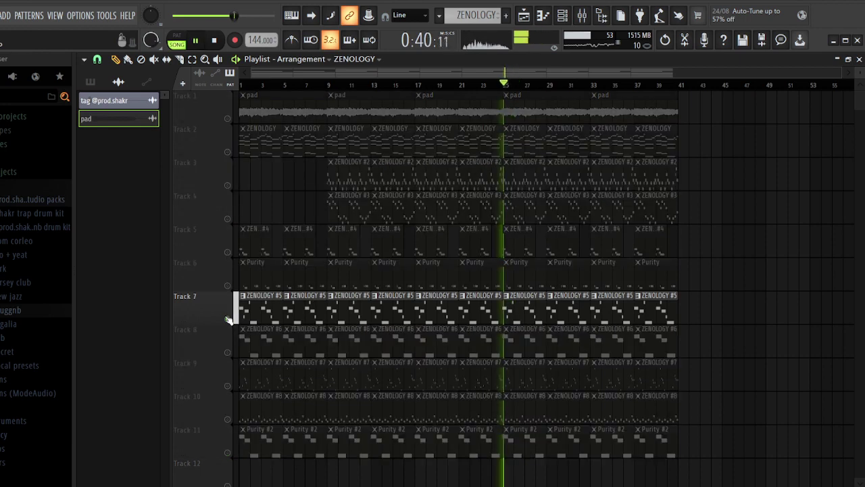
pyautogui.rightClick(227, 352)
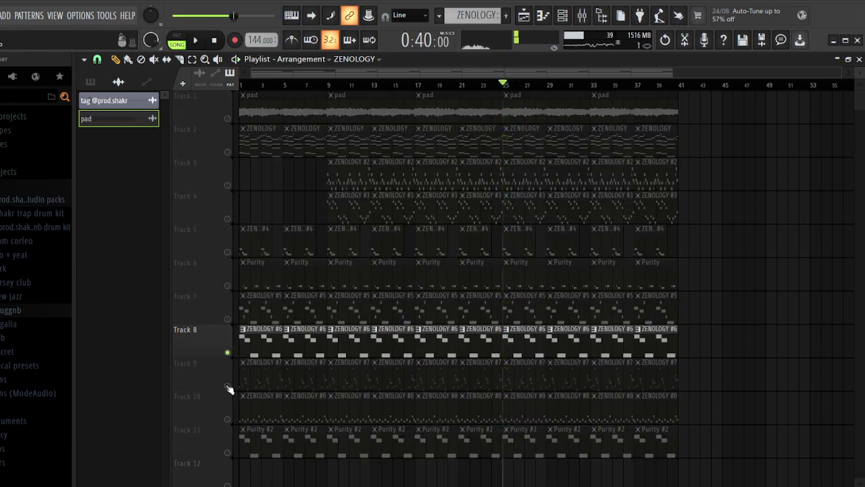
pyautogui.rightClick(227, 385)
pyautogui.press('space')
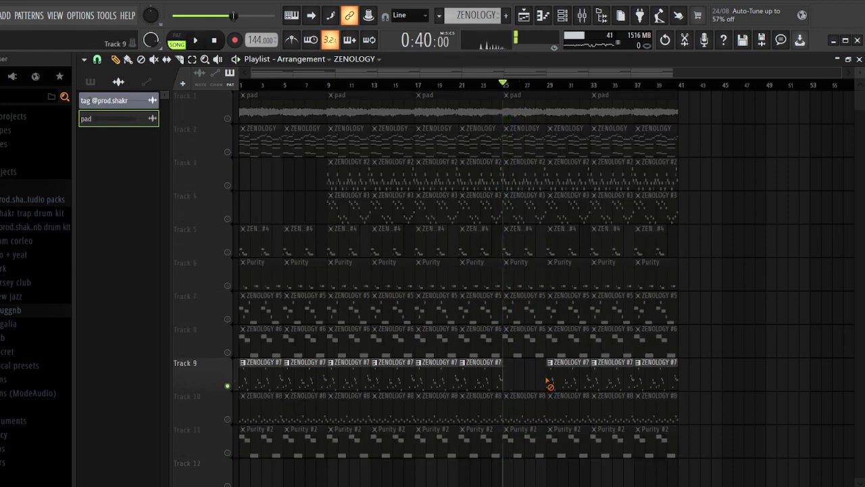
# Audition ZENOLOGY #8 on Track 10 in solo from bar 25, and play the section with all tracks active
pyautogui.rightClick(227, 420)
pyautogui.press('space')
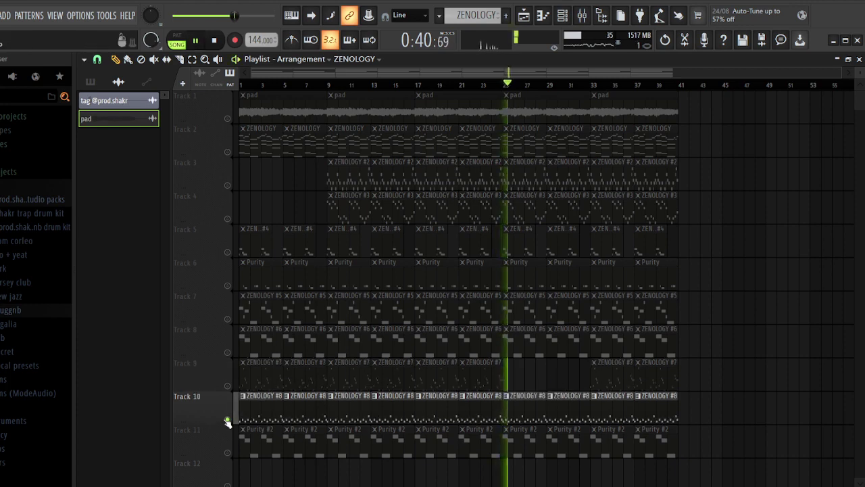
pyautogui.press('space')
pyautogui.rightClick(227, 420)
pyautogui.press('space')
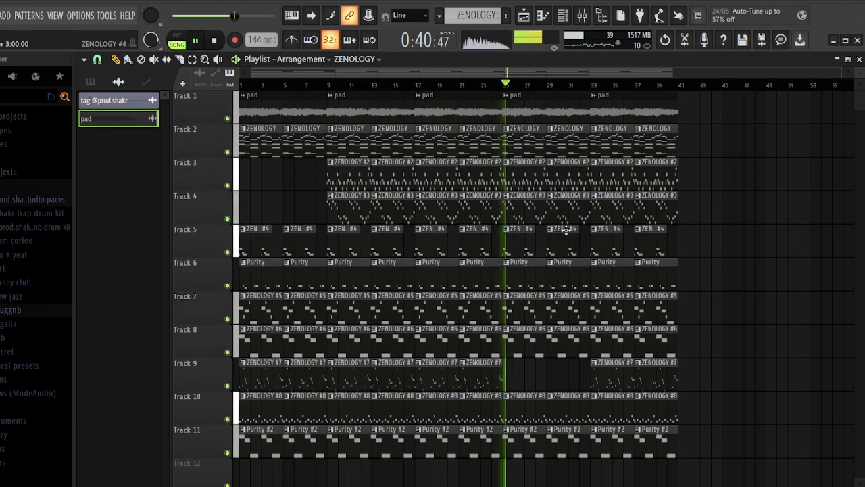
# Remove the ZENOLOGY #2 clips from bars 25 to 40 and the ZENOLOGY #3 clips from bars 33 to 40
pyautogui.rightClick(535, 176)
pyautogui.press('space')
pyautogui.press('space')
pyautogui.rightClick(607, 214)
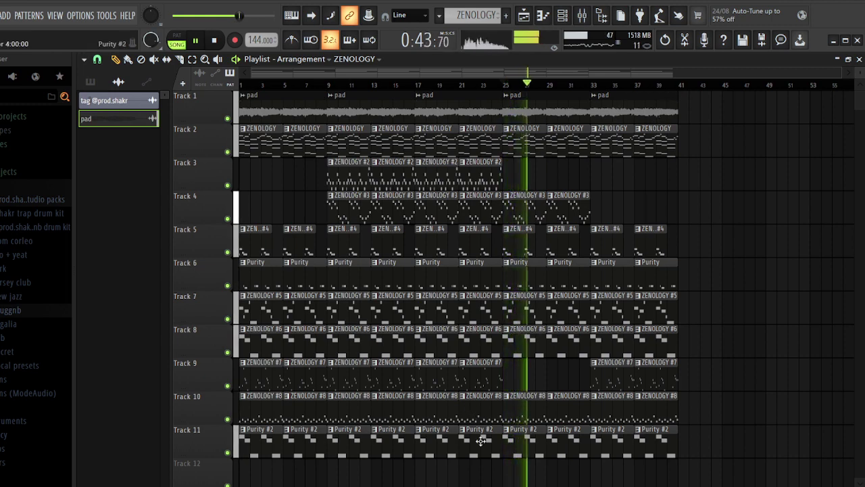
# Duplicate the clips of bars 9 to 24 on all tracks so the copy starts at bar 41
pyautogui.moveTo(481, 443); pyautogui.dragTo(352, 62)
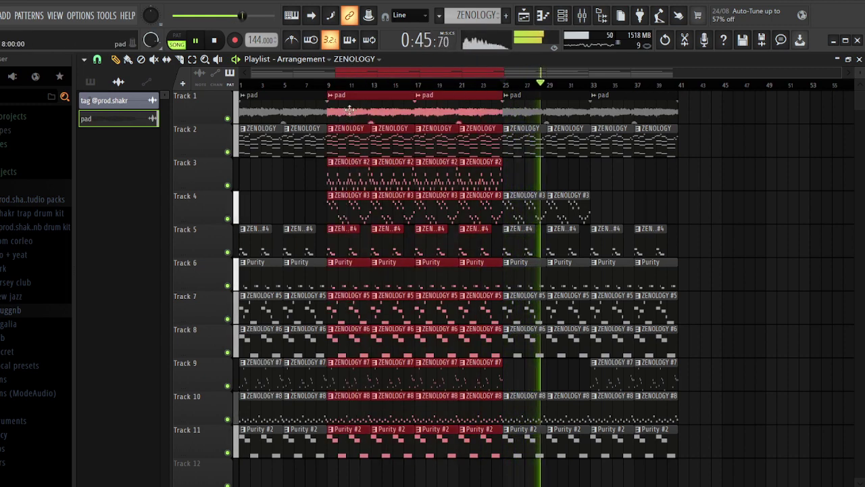
pyautogui.moveTo(354, 111); pyautogui.dragTo(689, 102)
pyautogui.scroll(-3, 666, 77)
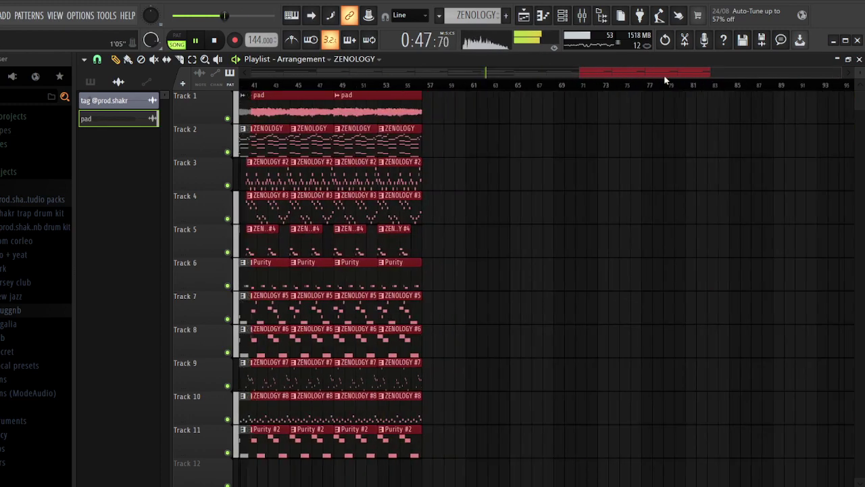
pyautogui.rightClick(750, 182)
# Duplicate the last eight bars of the arrangement at bar 57 and clear the selection
pyautogui.moveTo(741, 452); pyautogui.dragTo(652, 80)
pyautogui.moveTo(679, 119); pyautogui.dragTo(745, 120)
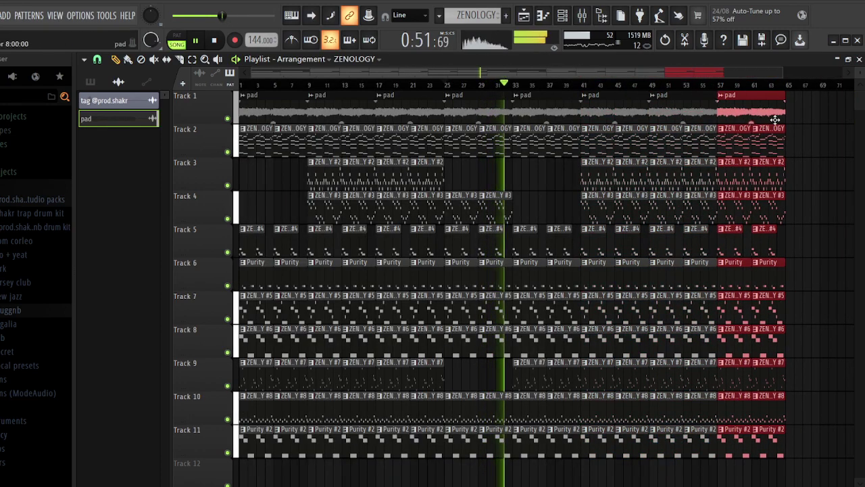
pyautogui.rightClick(777, 117)
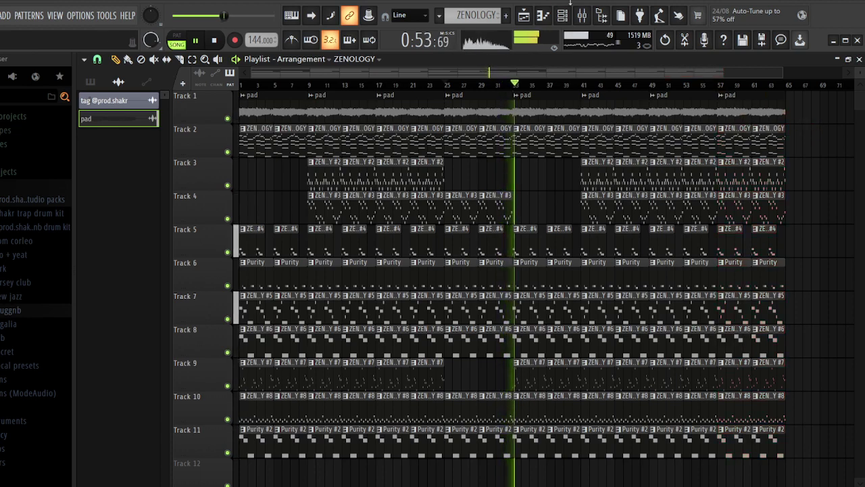
# Create an automation clip for the Master volume on Track 12 of the playlist
pyautogui.click(562, 15)
pyautogui.click(125, 175)
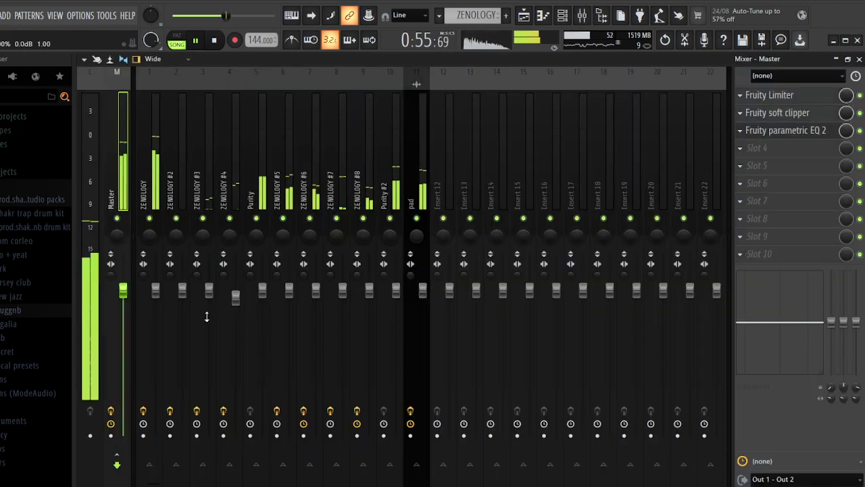
pyautogui.press('F9')
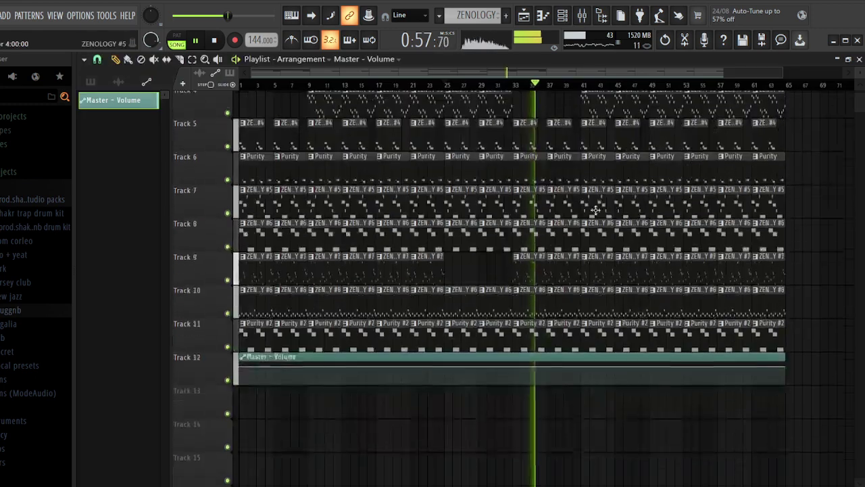
# Shape the Master volume automation with a curved fade-in over bars 1 to 9 and a curved fade-out from bar 57 to the end
pyautogui.scroll(-1, 830, 280)
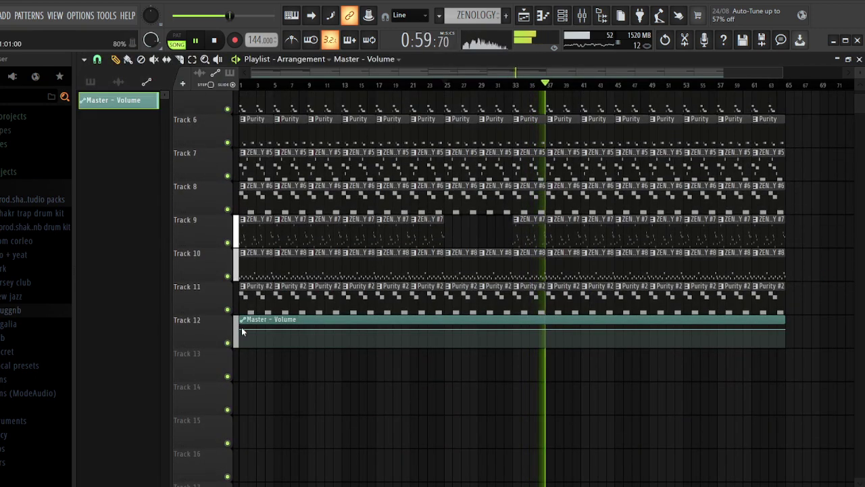
pyautogui.rightClick(308, 330)
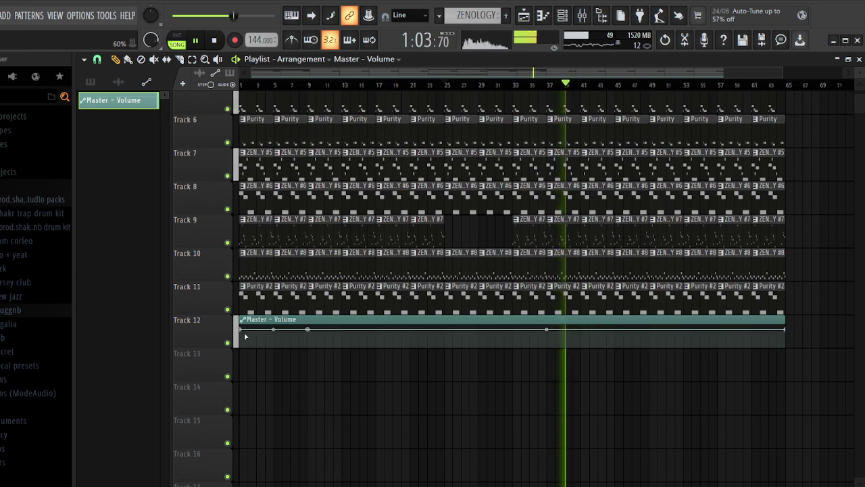
pyautogui.moveTo(241, 330); pyautogui.dragTo(274, 332)
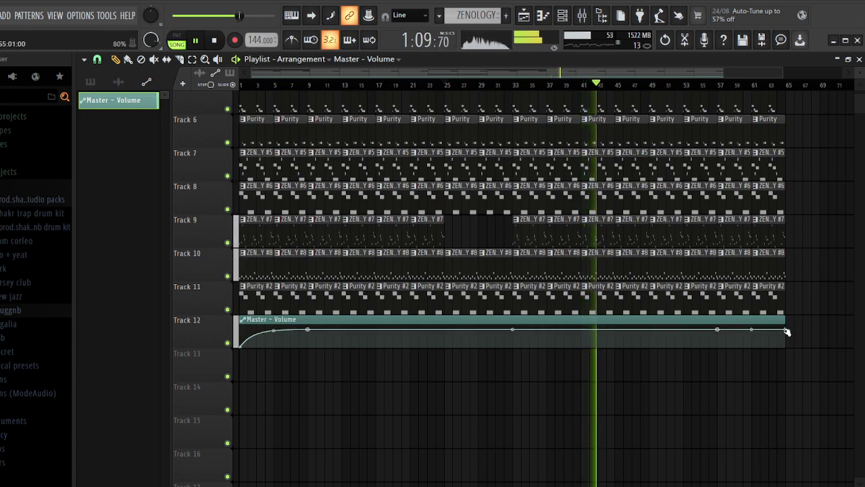
pyautogui.moveTo(786, 330); pyautogui.dragTo(752, 334)
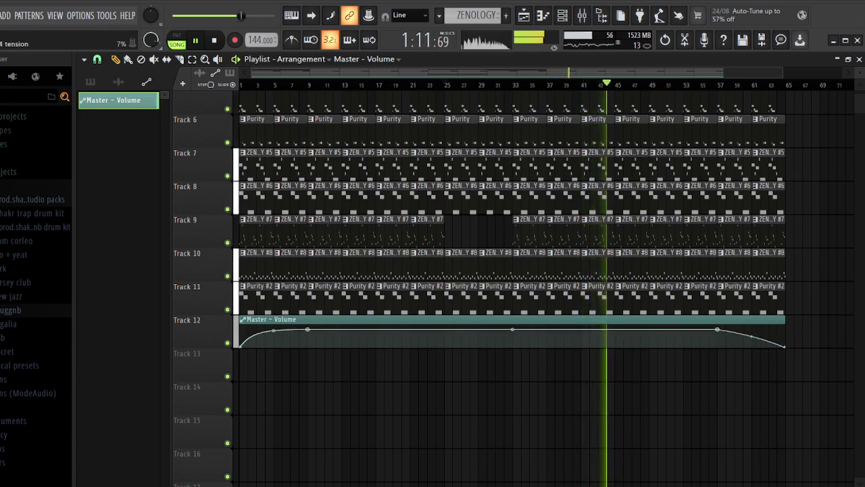
# Restart playback from bar 1 to listen to the fade-in at the beginning of the arrangement
pyautogui.press('space')
pyautogui.click(242, 84)
pyautogui.press('space')
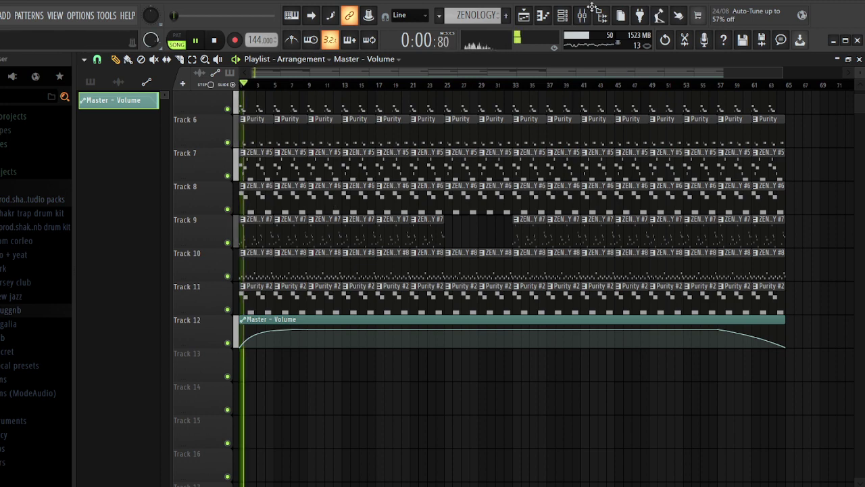
# Show the Unsorted channels in the Channel rack with the ZENOLOGY pattern selected, and expand the new jazz sample folder with playback stopped
pyautogui.click(563, 16)
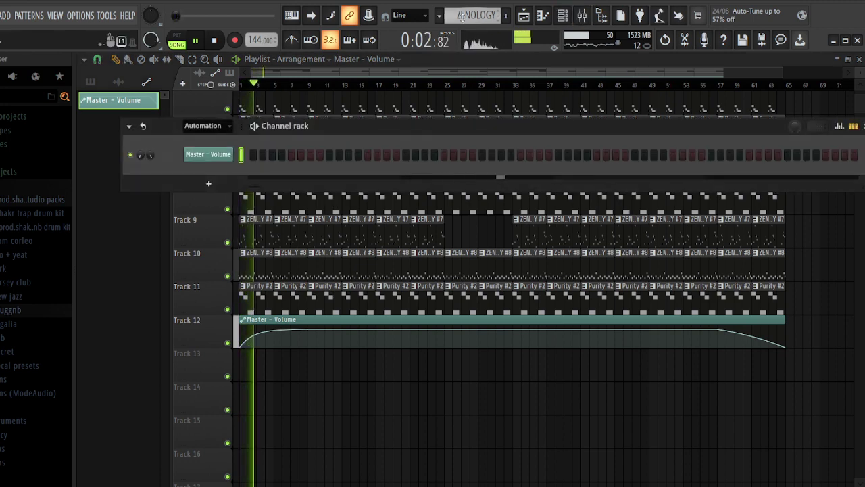
pyautogui.scroll(-9, 462, 16)
pyautogui.scroll(9, 473, 15)
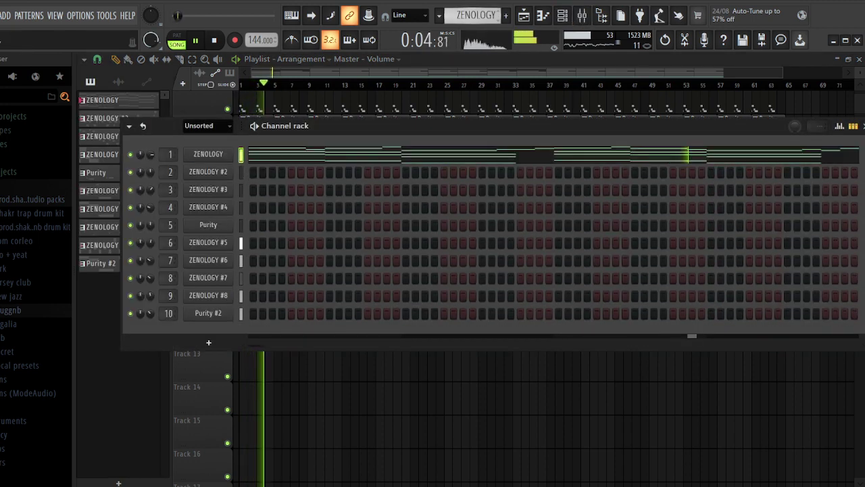
pyautogui.click(108, 100)
pyautogui.press('space')
pyautogui.click(15, 300)
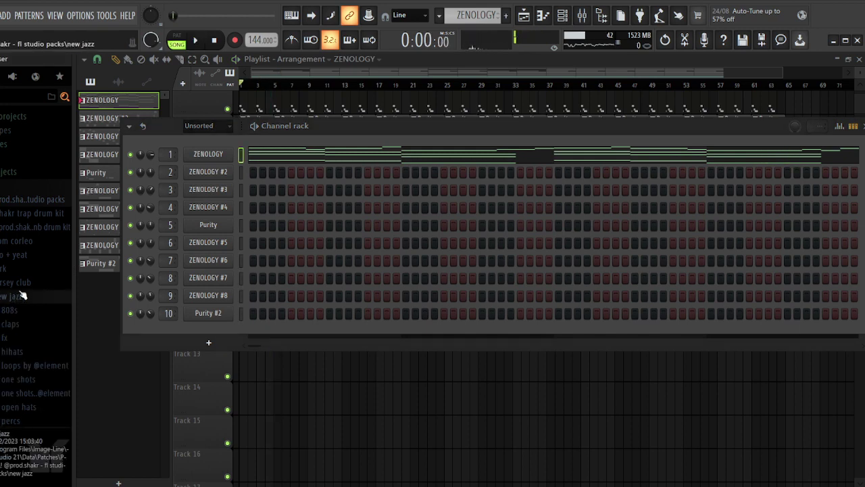
# Audition the first samples in the new jazz 808s folder and add alien 808 to the channel rack
pyautogui.click(20, 310)
pyautogui.click(25, 199)
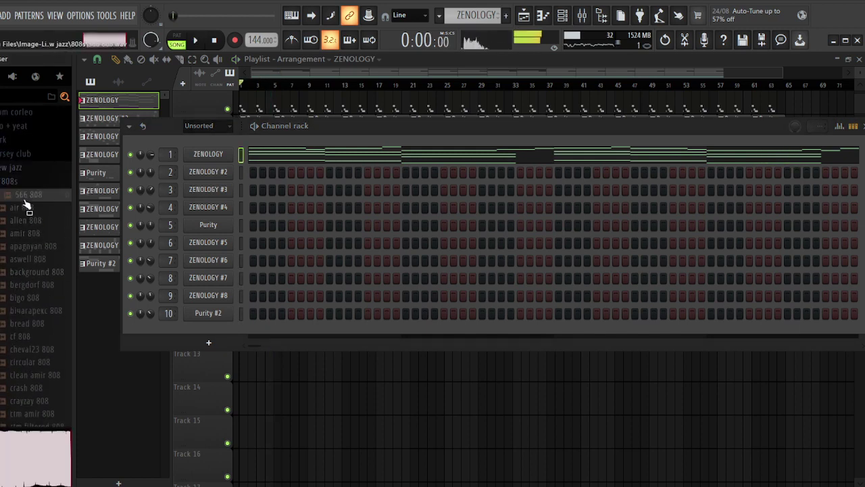
pyautogui.click(36, 207)
pyautogui.click(36, 221)
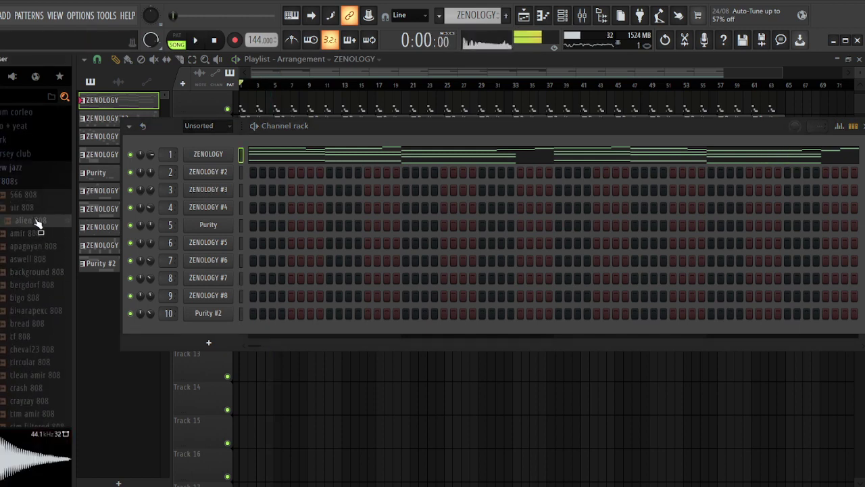
pyautogui.moveTo(202, 321); pyautogui.dragTo(201, 324)
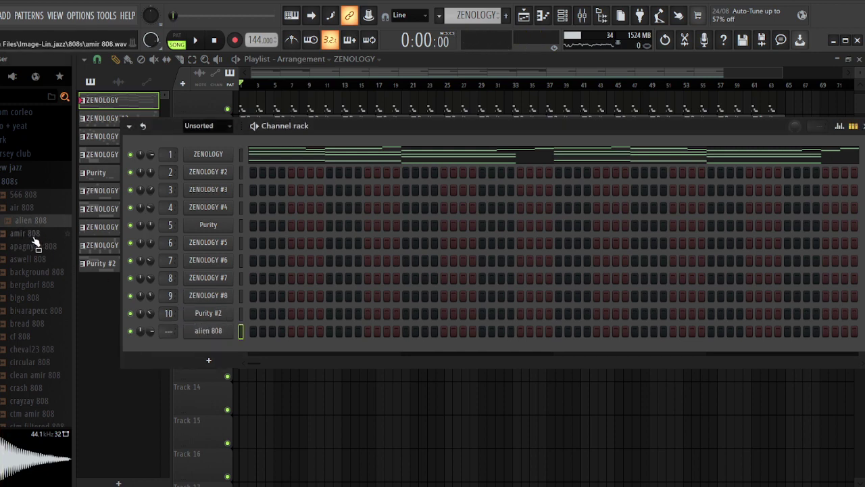
# Audition further 808 samples and add bergdorf 808 as a new channel in the channel rack
pyautogui.click(34, 246)
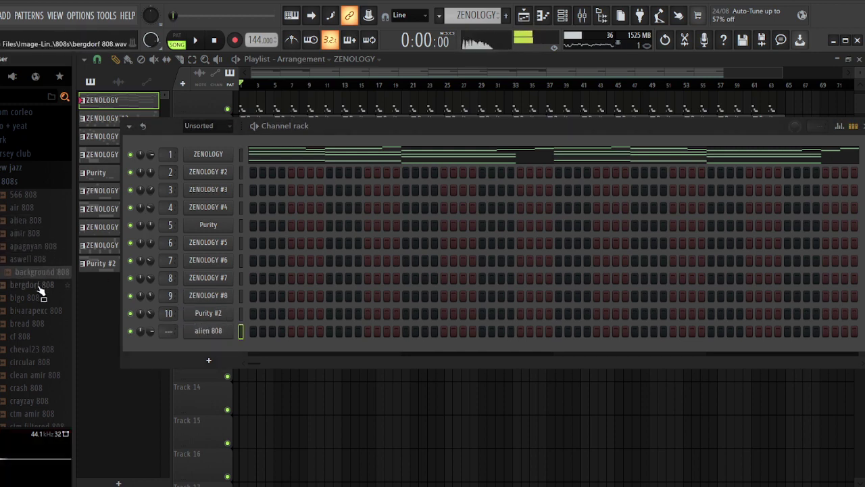
pyautogui.click(40, 286)
pyautogui.moveTo(191, 360); pyautogui.dragTo(192, 358)
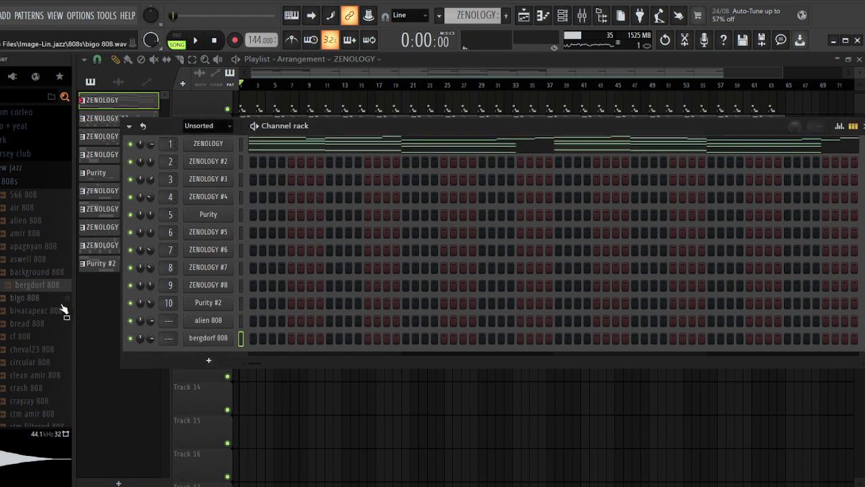
# Audition the 808 samples from bigo 808 onward and add circular 808 as a new channel
pyautogui.click(37, 299)
pyautogui.click(35, 312)
pyautogui.click(36, 324)
pyautogui.click(37, 336)
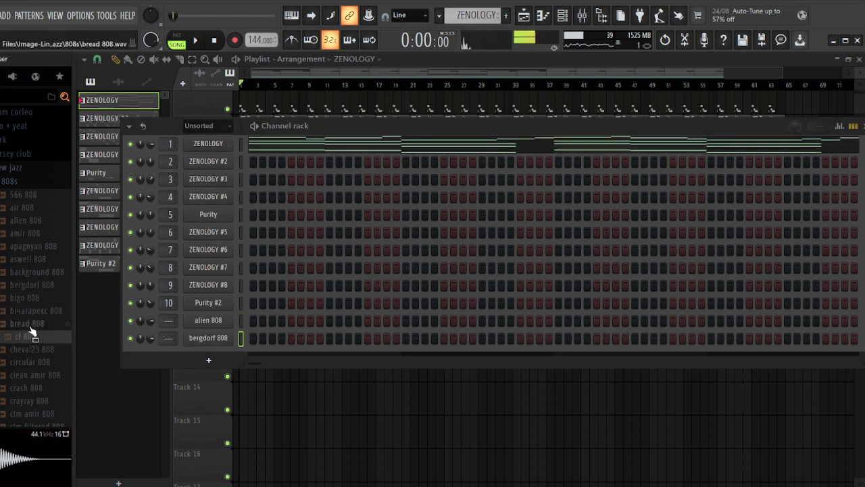
pyautogui.click(35, 362)
pyautogui.moveTo(183, 357); pyautogui.dragTo(187, 355)
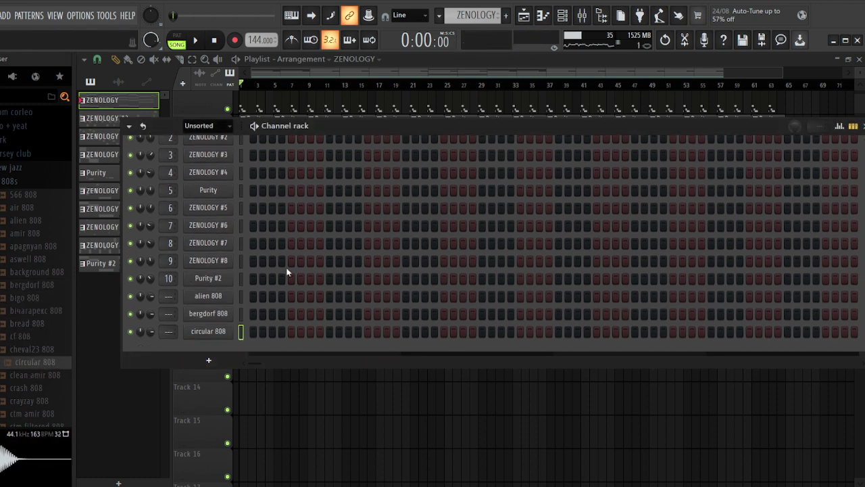
# Audition samples in the new jazz claps folder and add benjicold clap to the channel rack
pyautogui.click(5, 183)
pyautogui.click(19, 196)
pyautogui.click(20, 211)
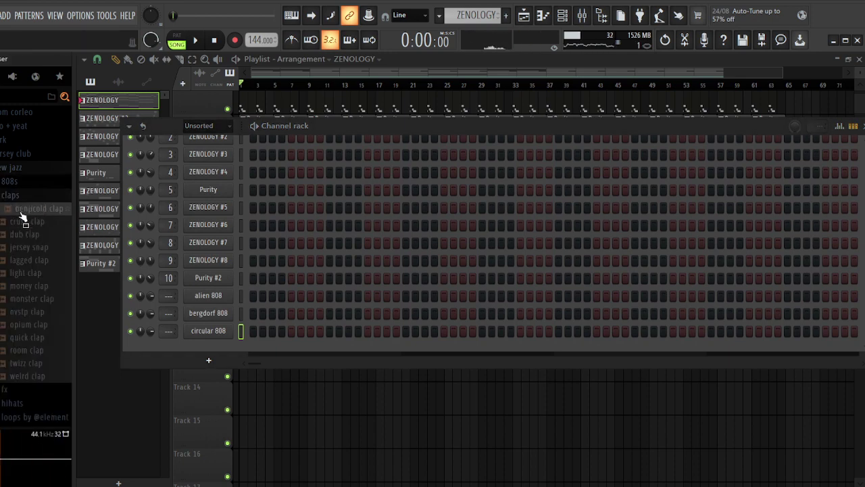
pyautogui.click(21, 233)
pyautogui.click(33, 248)
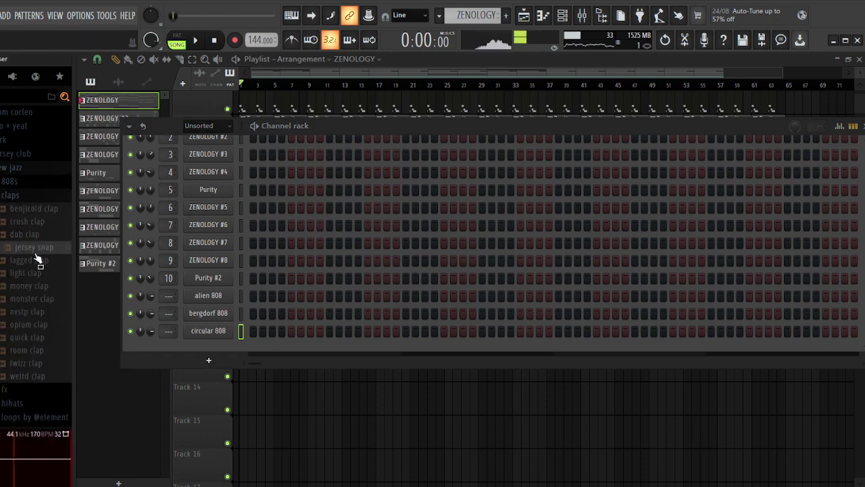
pyautogui.click(38, 273)
pyautogui.click(35, 298)
pyautogui.click(29, 287)
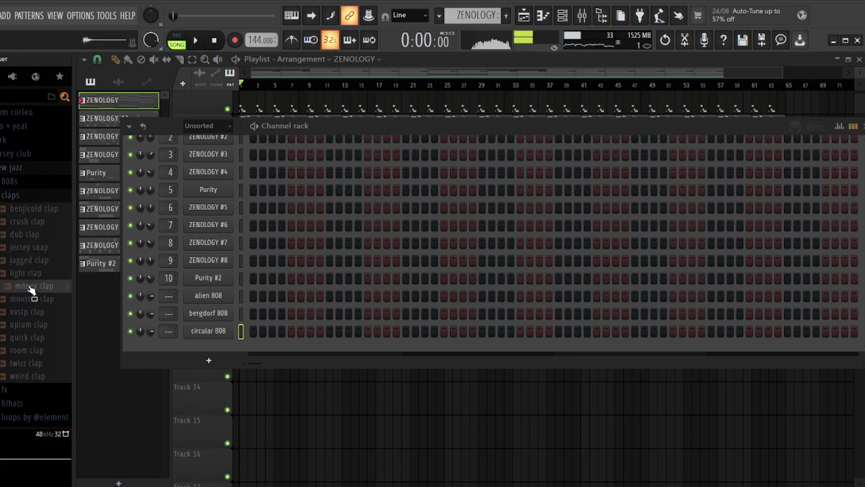
pyautogui.click(30, 247)
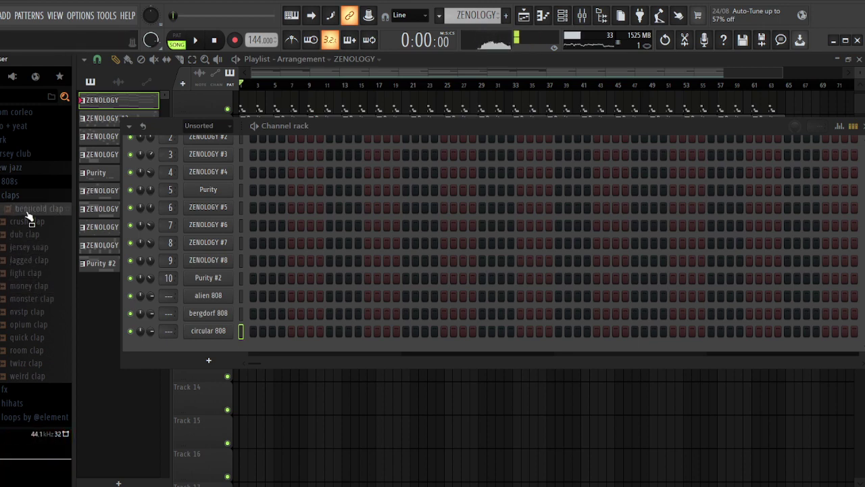
pyautogui.moveTo(215, 378); pyautogui.dragTo(214, 373)
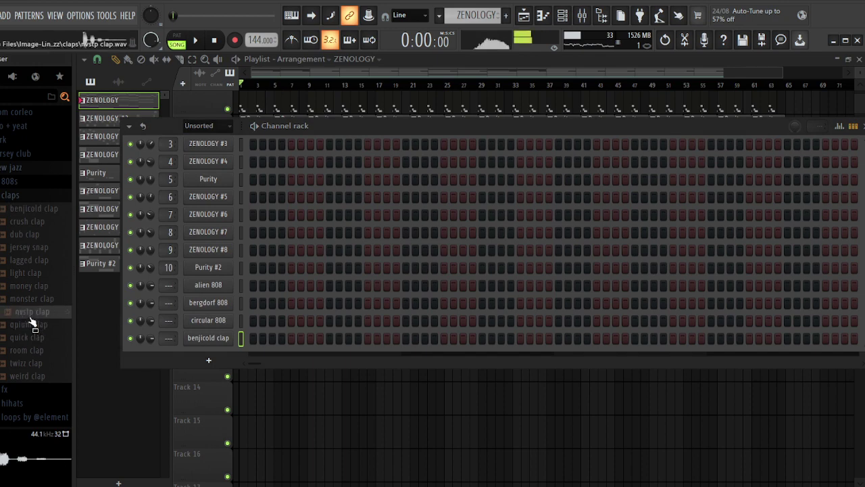
# Audition monster clap and money clap, and add money clap as a new channel in the channel rack
pyautogui.click(36, 302)
pyautogui.click(38, 288)
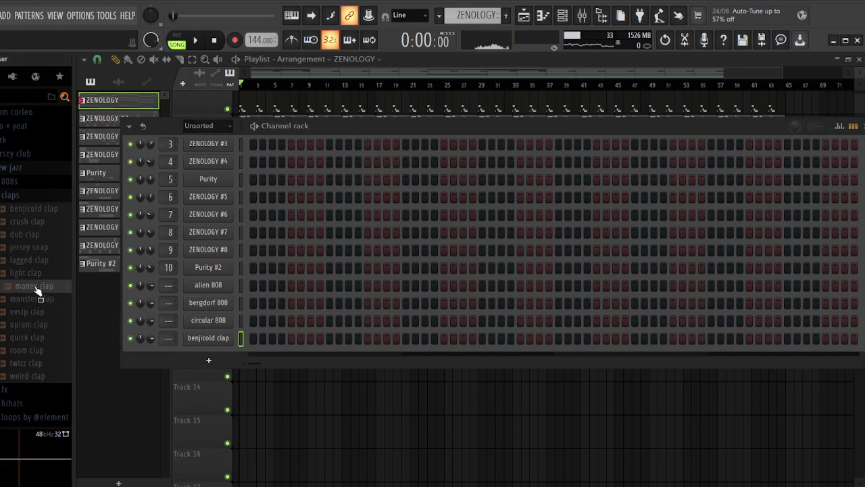
pyautogui.moveTo(213, 359); pyautogui.dragTo(210, 358)
# Audition samples in the new jazz hihats folder and add jazz hihat to the channel rack
pyautogui.click(10, 195)
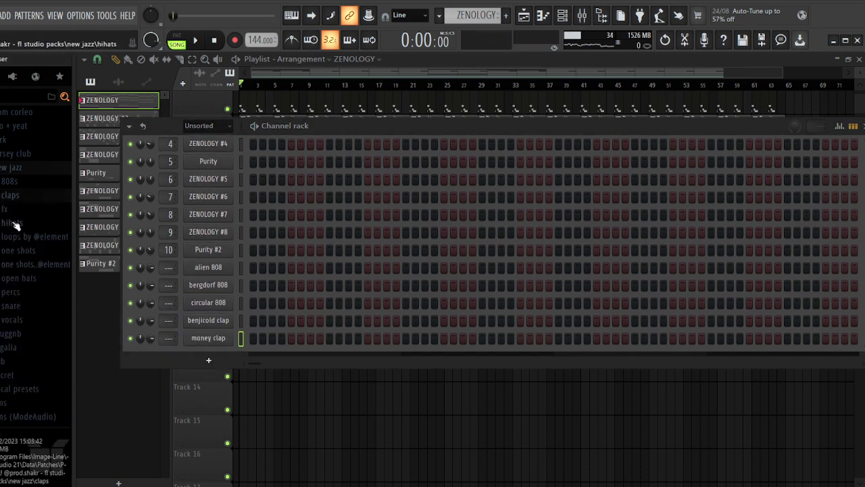
pyautogui.click(14, 223)
pyautogui.click(25, 238)
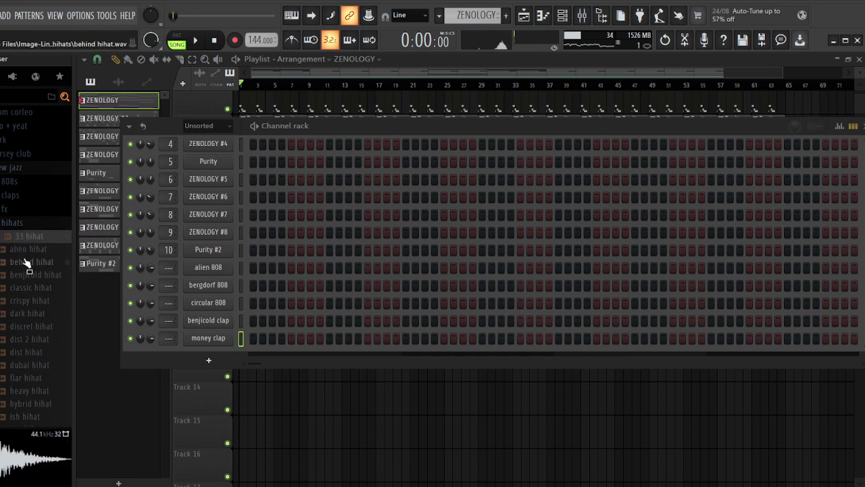
pyautogui.click(25, 263)
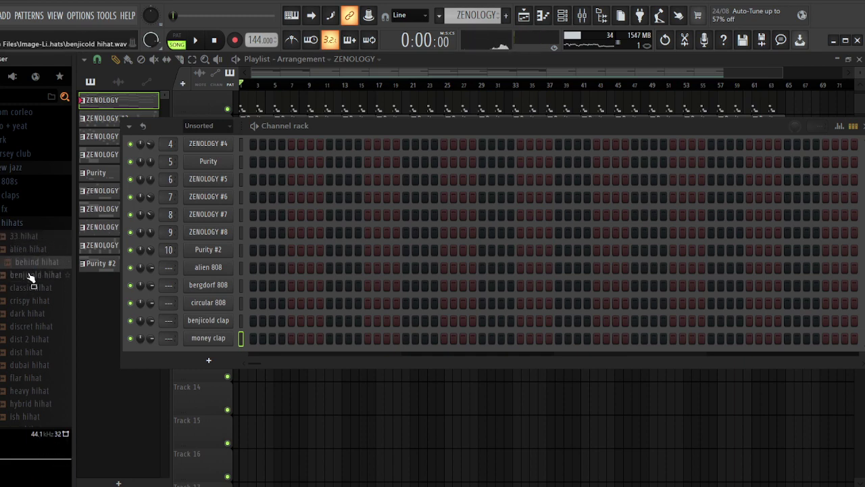
pyautogui.click(25, 288)
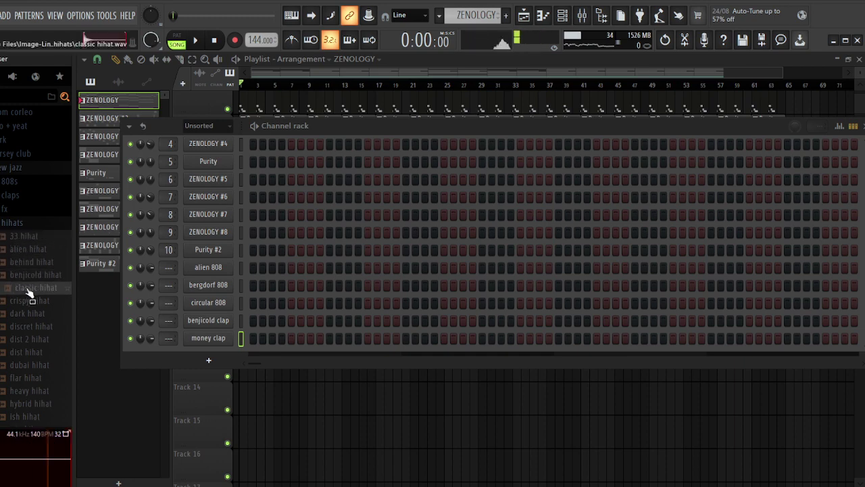
pyautogui.click(28, 327)
pyautogui.click(36, 353)
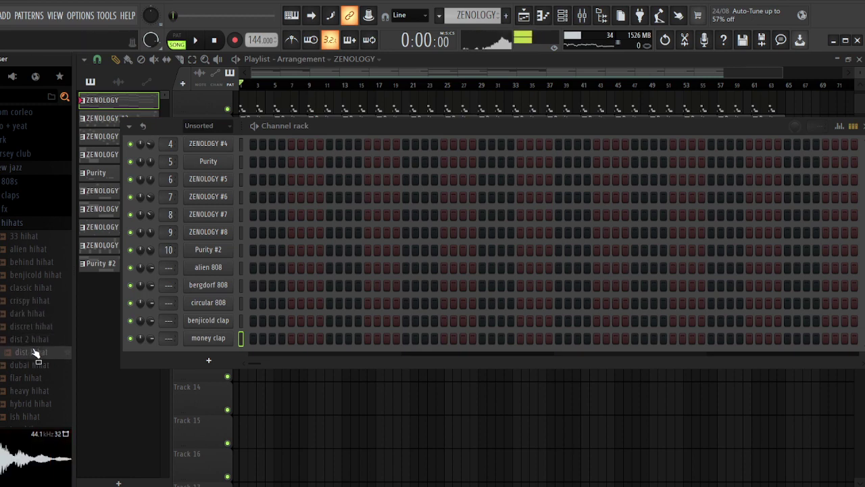
pyautogui.click(31, 369)
pyautogui.click(31, 379)
pyautogui.click(37, 392)
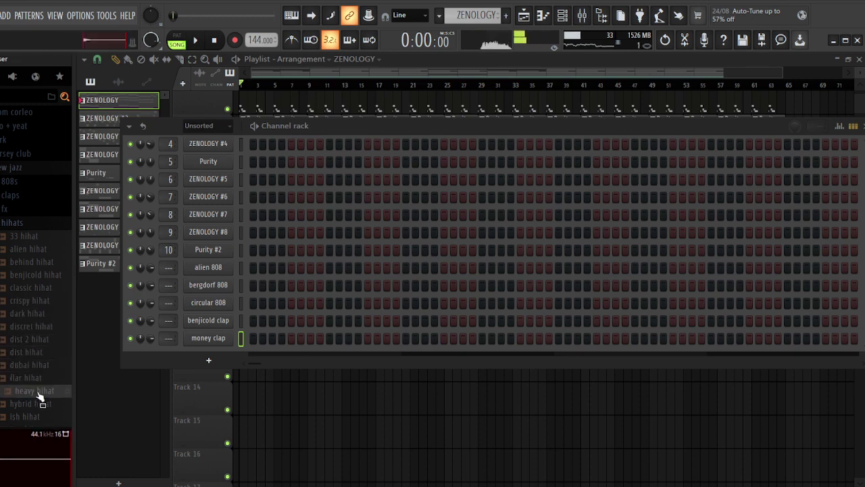
pyautogui.scroll(-3, 38, 396)
pyautogui.click(28, 278)
pyautogui.click(31, 289)
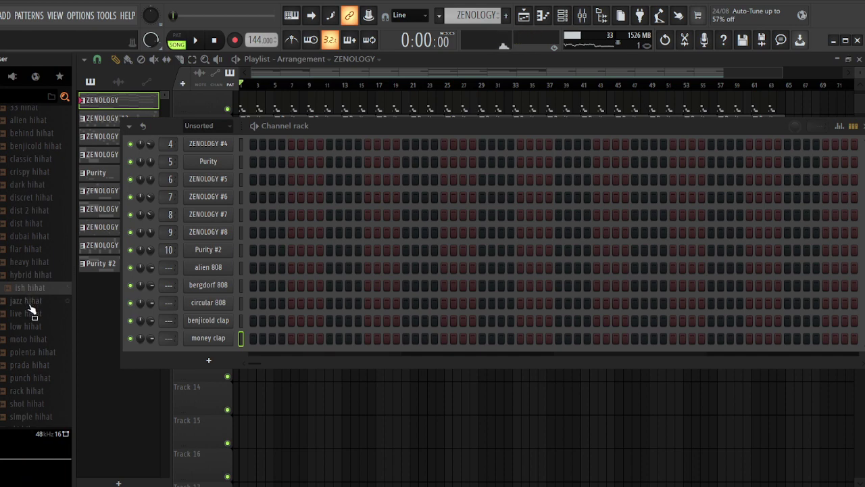
pyautogui.click(30, 301)
pyautogui.moveTo(34, 298); pyautogui.dragTo(194, 360)
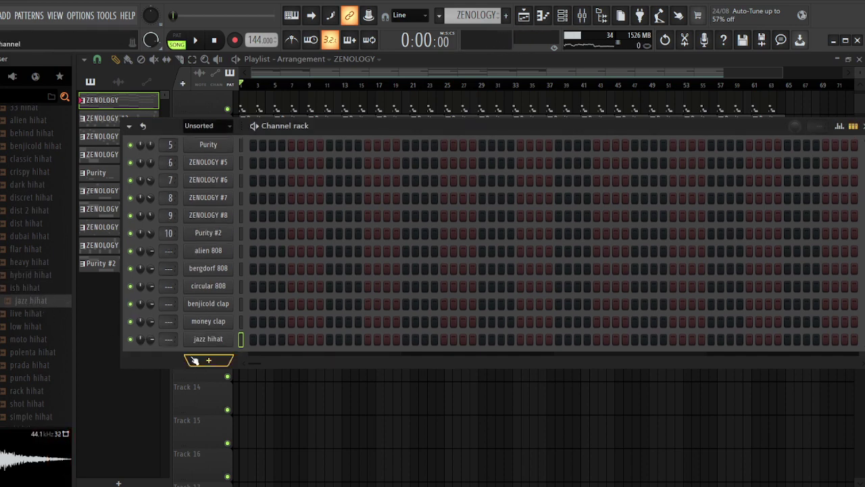
# Look through the claps and fx folders of the new jazz kit and audition a couple of fx samples
pyautogui.scroll(3, 22, 238)
pyautogui.click(17, 223)
pyautogui.click(10, 197)
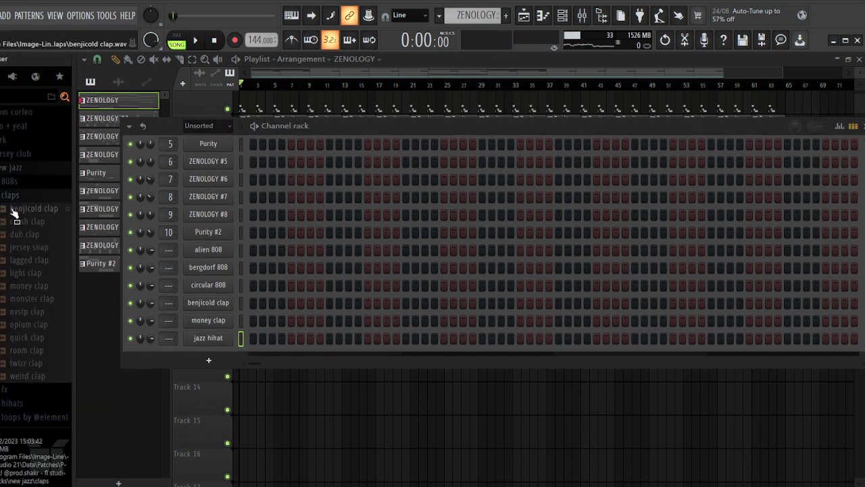
pyautogui.click(10, 199)
pyautogui.click(10, 210)
pyautogui.click(13, 225)
pyautogui.click(26, 248)
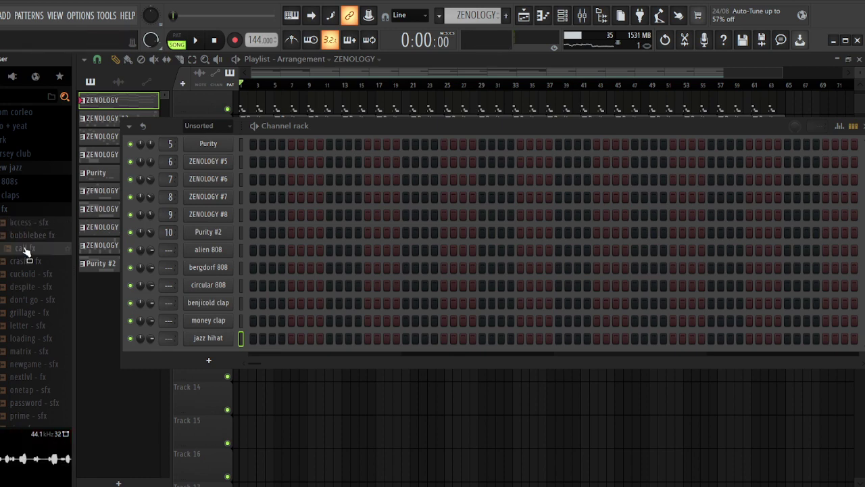
pyautogui.click(10, 211)
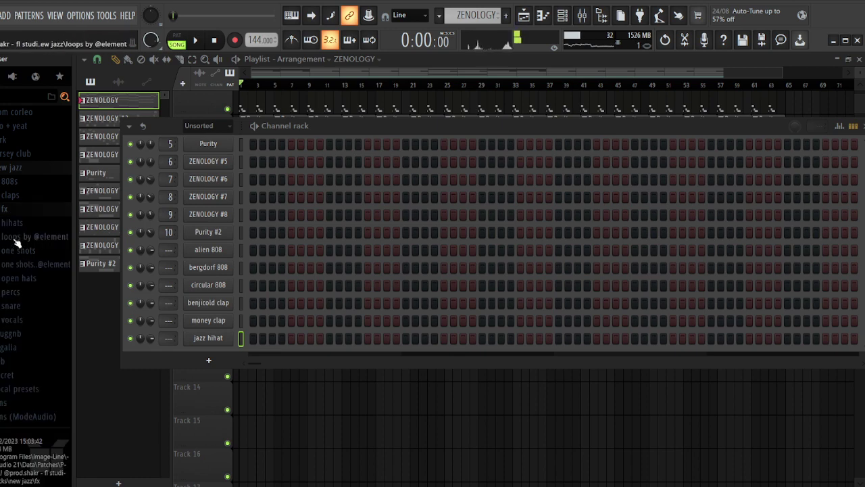
# Audition samples in the open hats folder and add broke open hat and ono open hat to the channel rack
pyautogui.click(16, 279)
pyautogui.click(19, 293)
pyautogui.scroll(-3, 23, 271)
pyautogui.click(29, 179)
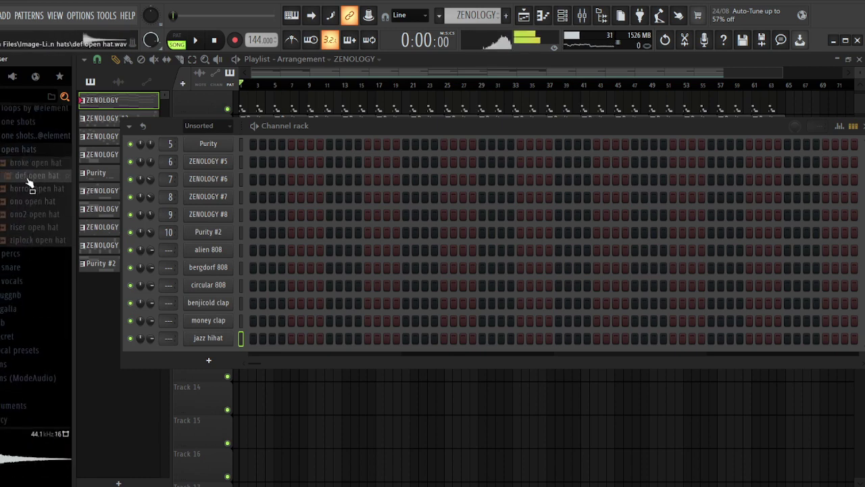
pyautogui.click(37, 168)
pyautogui.moveTo(227, 352); pyautogui.dragTo(226, 353)
pyautogui.moveTo(27, 202); pyautogui.dragTo(33, 213)
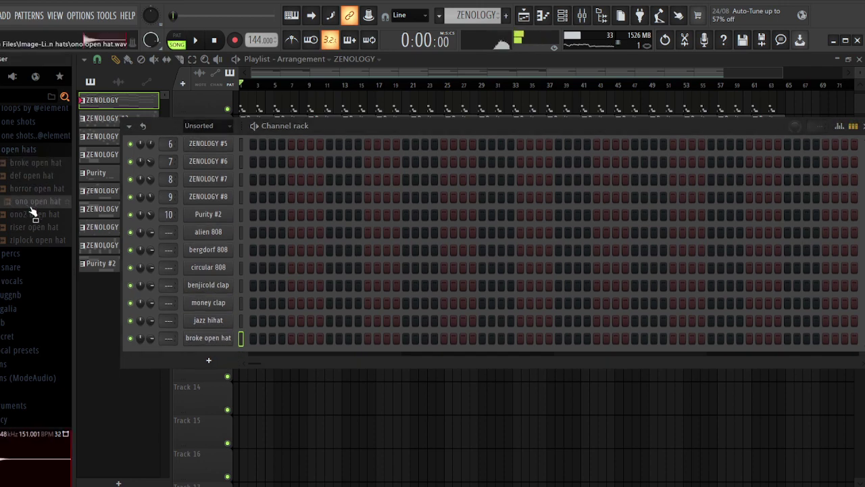
pyautogui.moveTo(196, 345); pyautogui.dragTo(198, 347)
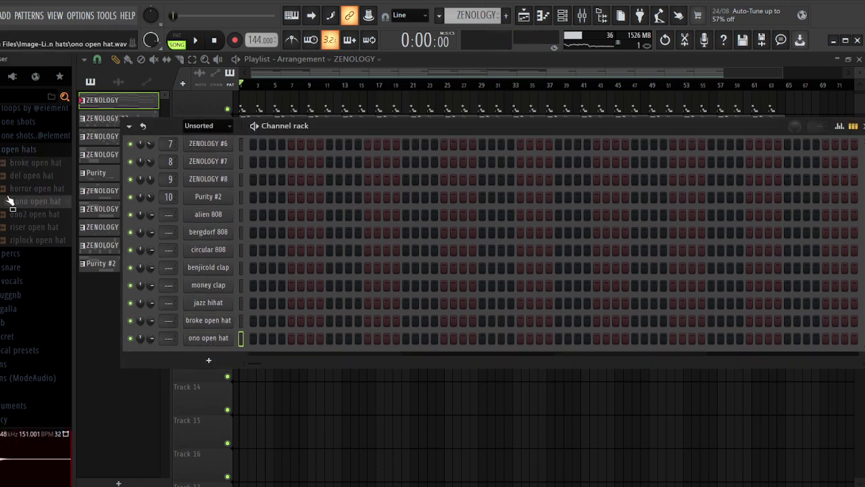
# Audition samples in the percs folder and add c4 perc as a new channel in the channel rack
pyautogui.click(10, 153)
pyautogui.click(19, 169)
pyautogui.moveTo(23, 177); pyautogui.dragTo(23, 181)
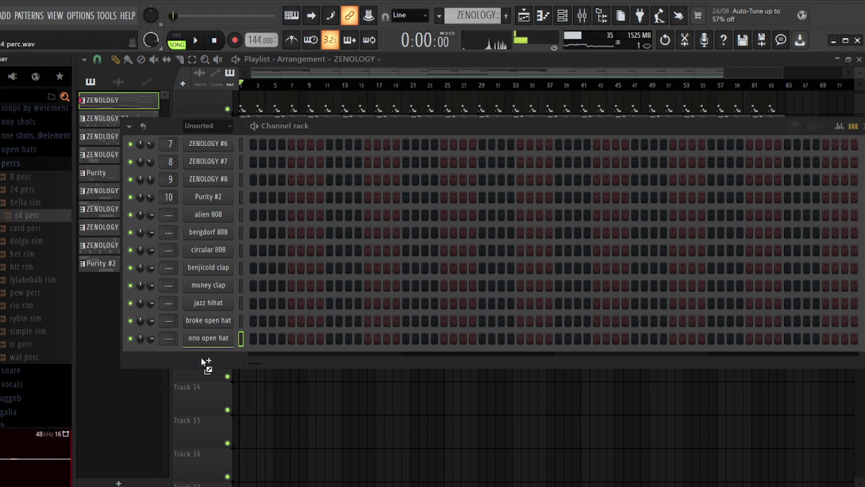
pyautogui.moveTo(206, 364); pyautogui.dragTo(206, 358)
# Audition the first samples in the snare folder and add amir snare to the channel rack
pyautogui.click(8, 165)
pyautogui.click(21, 179)
pyautogui.click(27, 190)
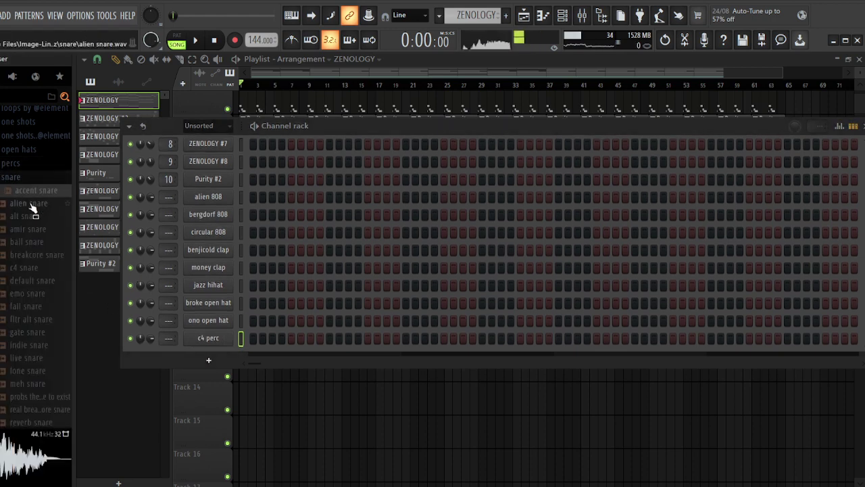
pyautogui.moveTo(27, 190); pyautogui.dragTo(28, 193)
pyautogui.click(31, 216)
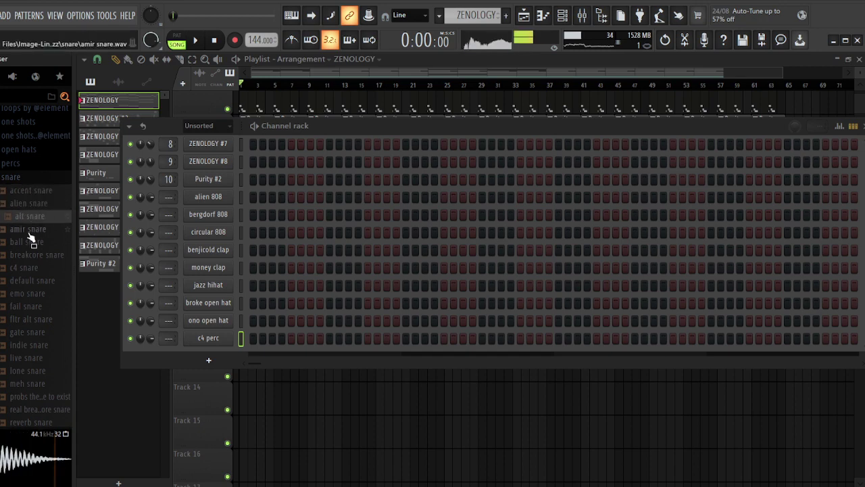
pyautogui.click(30, 230)
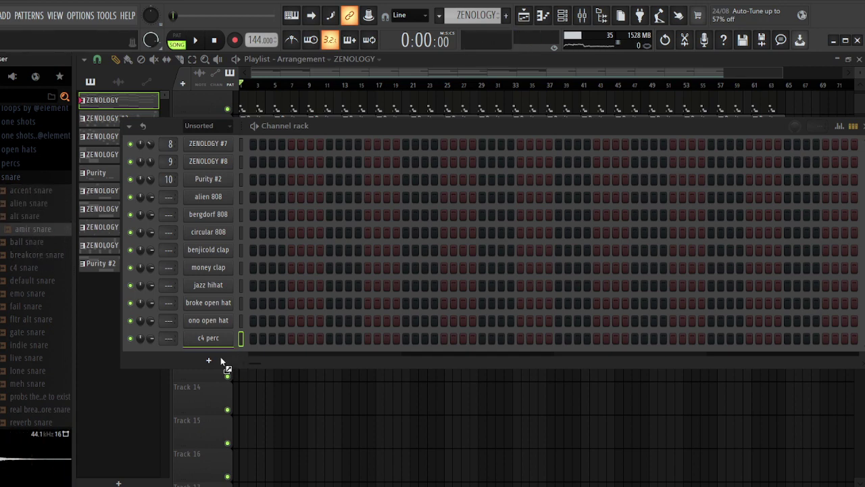
pyautogui.moveTo(220, 362); pyautogui.dragTo(221, 363)
# Audition the remaining samples in the new jazz kit's snare folder, from emo snare down to wick snare
pyautogui.click(41, 292)
pyautogui.click(42, 308)
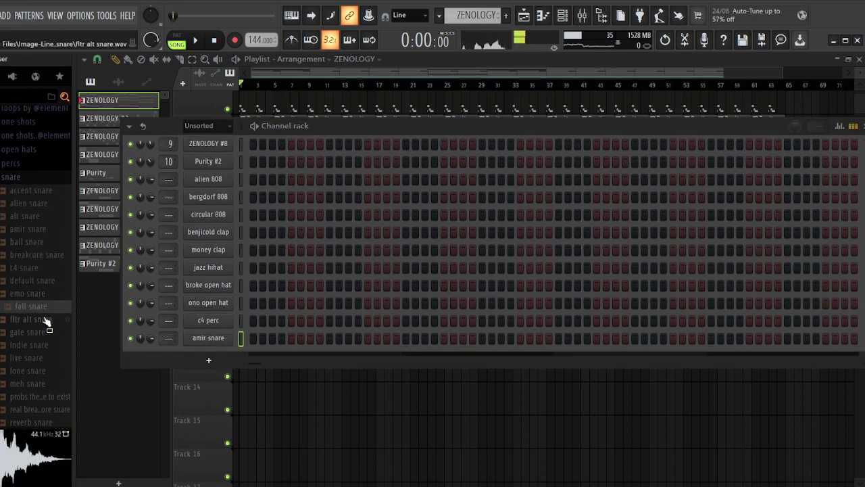
pyautogui.click(46, 321)
pyautogui.click(46, 335)
pyautogui.click(44, 347)
pyautogui.click(42, 360)
pyautogui.click(45, 373)
pyautogui.scroll(-5, 28, 305)
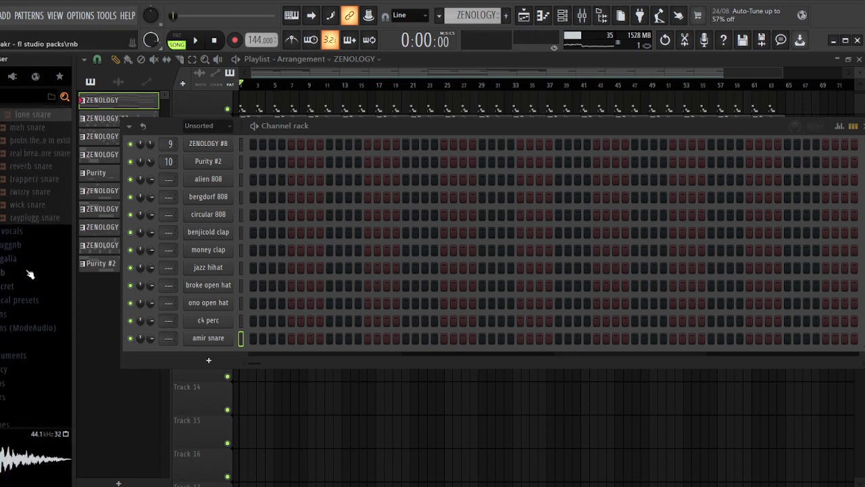
pyautogui.scroll(3, 29, 274)
pyautogui.click(33, 282)
pyautogui.click(33, 259)
pyautogui.click(36, 270)
pyautogui.click(36, 284)
pyautogui.click(34, 307)
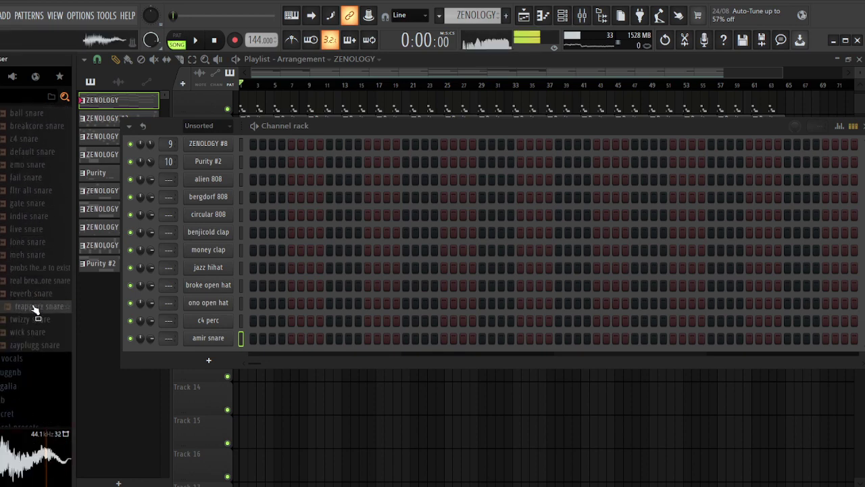
pyautogui.click(40, 320)
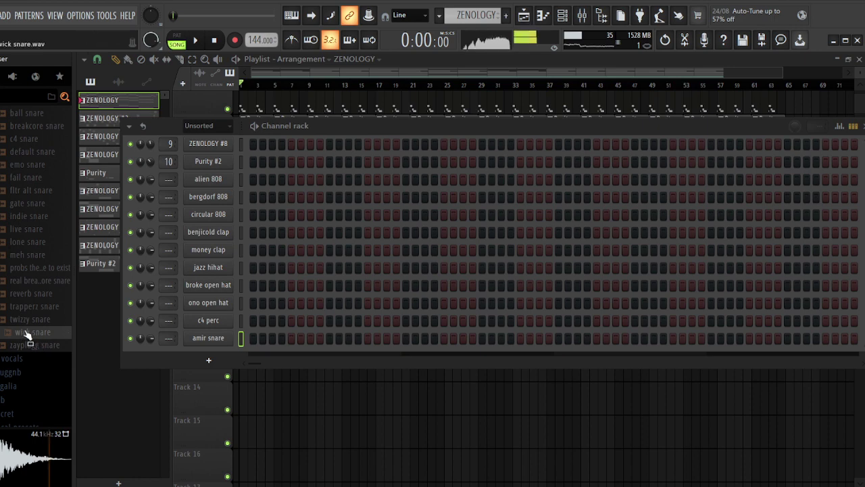
pyautogui.scroll(6, 31, 334)
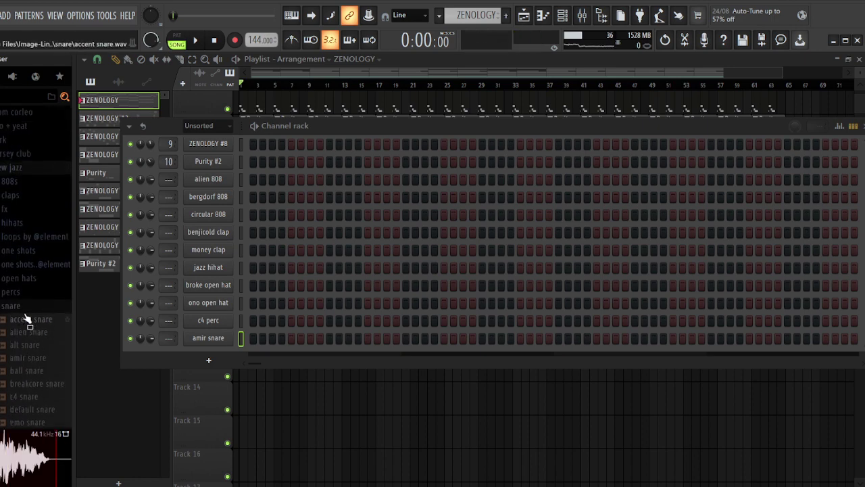
# Switch from the new jazz kit to the pluggnb kit's snares folder and add gucci mane snare to the channel rack
pyautogui.click(19, 305)
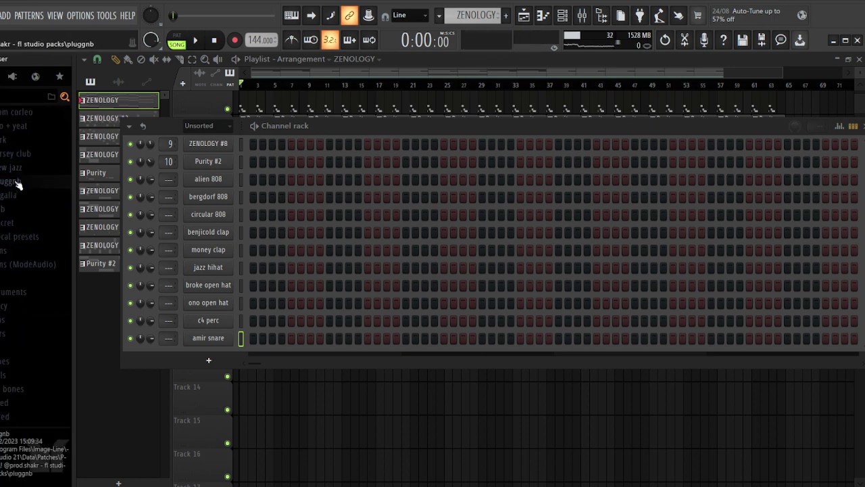
pyautogui.click(23, 291)
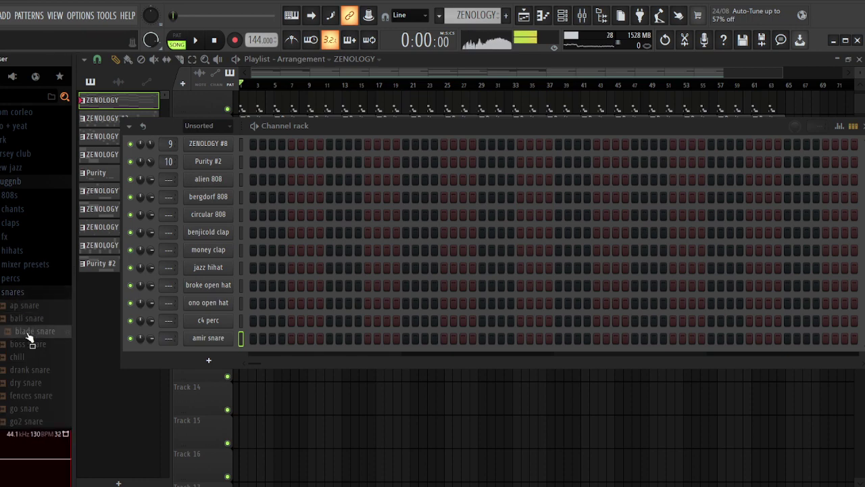
pyautogui.scroll(-3, 27, 305)
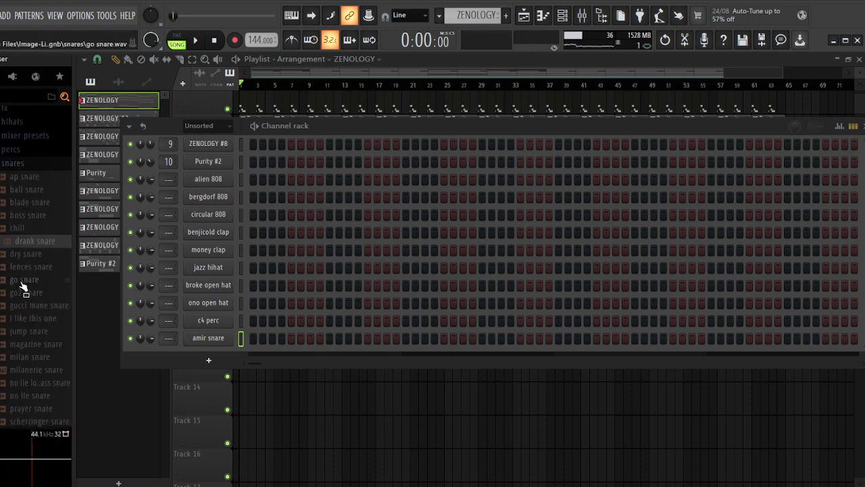
pyautogui.click(22, 280)
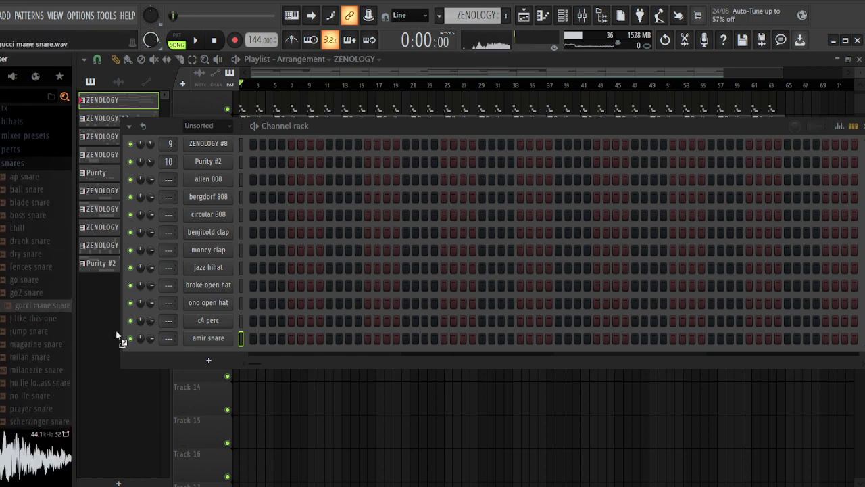
pyautogui.moveTo(118, 338); pyautogui.dragTo(191, 350)
# Audition further pluggnb snares such as she say snare and add starz snare as a new channel
pyautogui.scroll(-3, 23, 304)
pyautogui.click(35, 307)
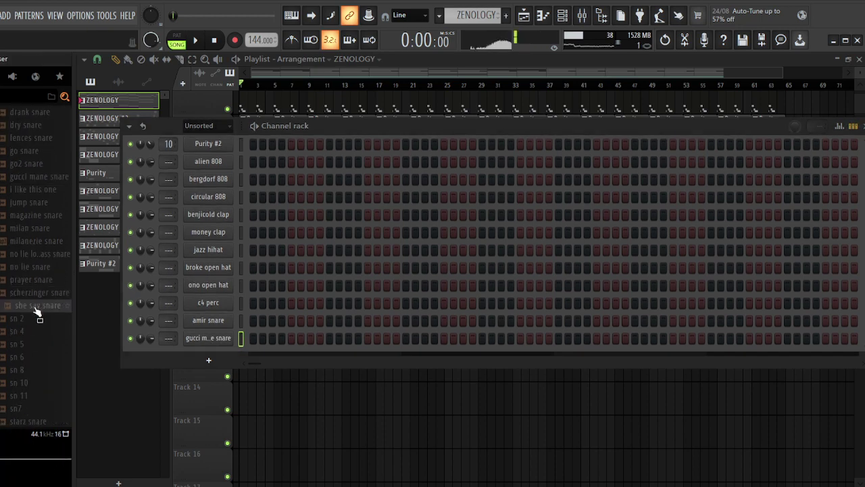
pyautogui.scroll(-3, 42, 371)
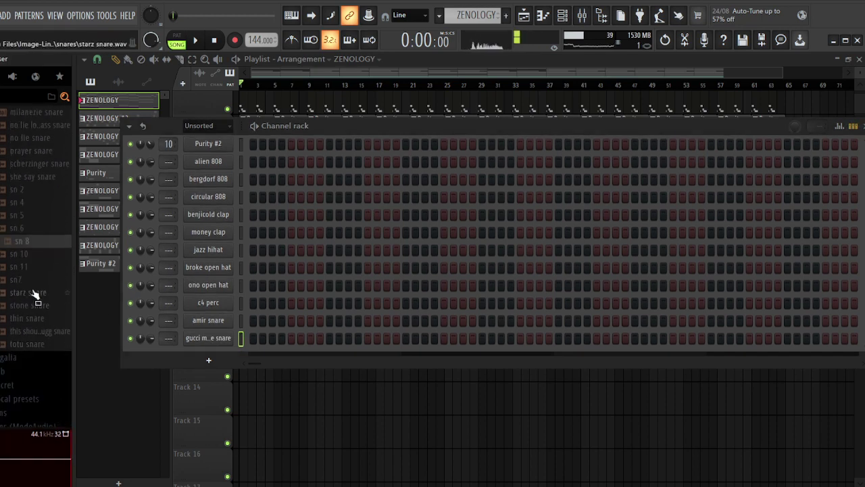
pyautogui.click(25, 294)
pyautogui.moveTo(198, 351); pyautogui.dragTo(198, 352)
# Look into the pluggnb kit's percs folder and collapse it again
pyautogui.scroll(6, 27, 270)
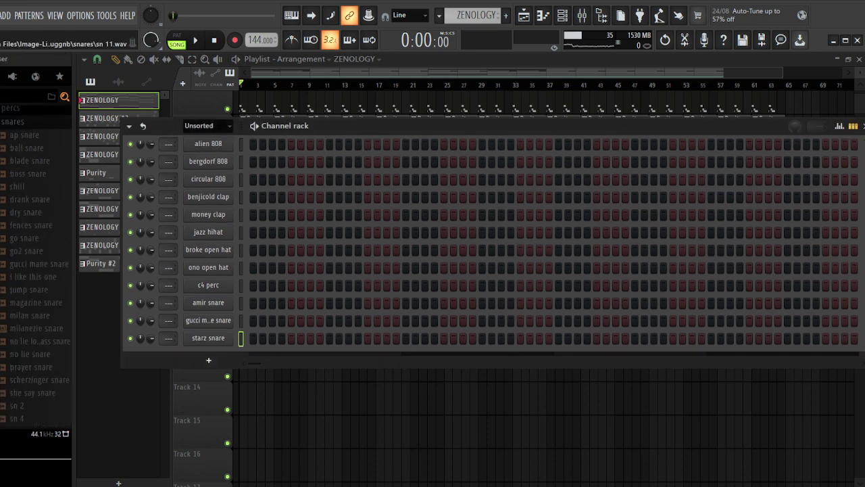
pyautogui.click(9, 153)
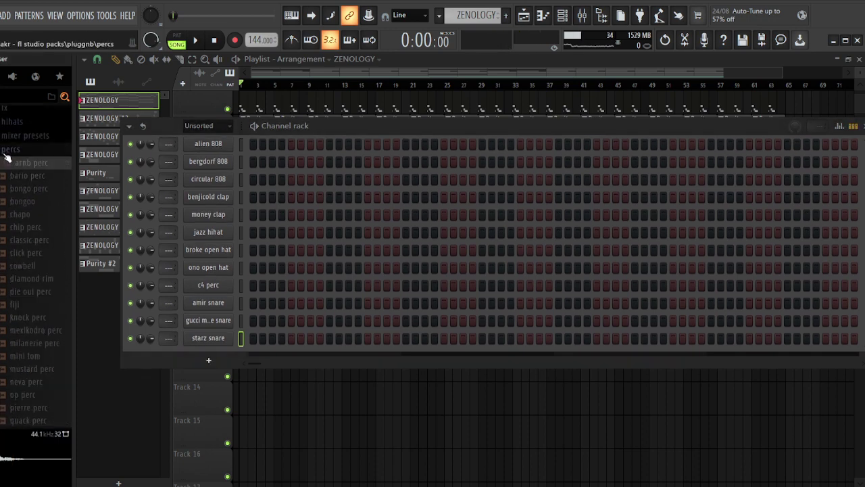
pyautogui.click(7, 153)
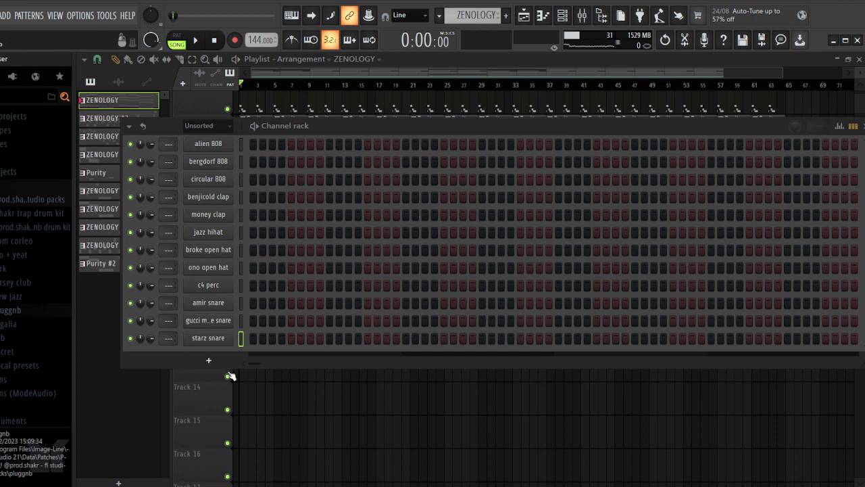
# Enlarge and reposition the channel rack window so that most of the melody and drum channels fit in it
pyautogui.moveTo(291, 119); pyautogui.dragTo(291, 42)
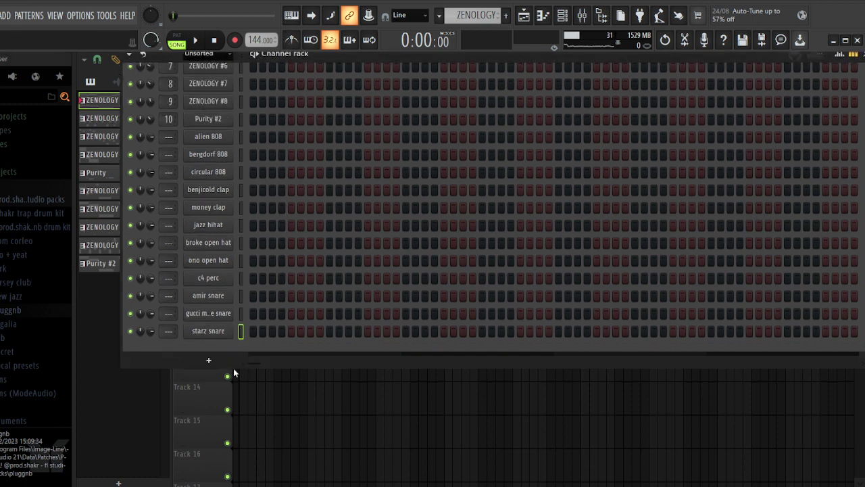
pyautogui.moveTo(231, 367); pyautogui.dragTo(230, 437)
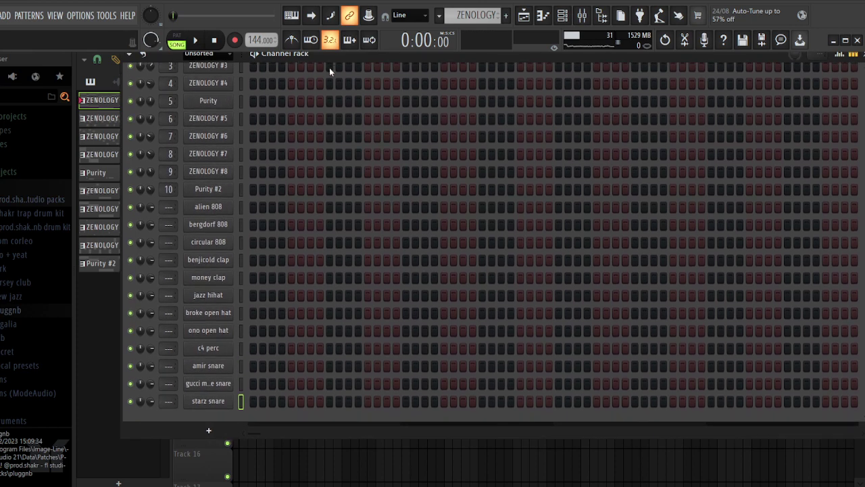
pyautogui.moveTo(341, 59); pyautogui.dragTo(326, 82)
pyautogui.scroll(3, 272, 163)
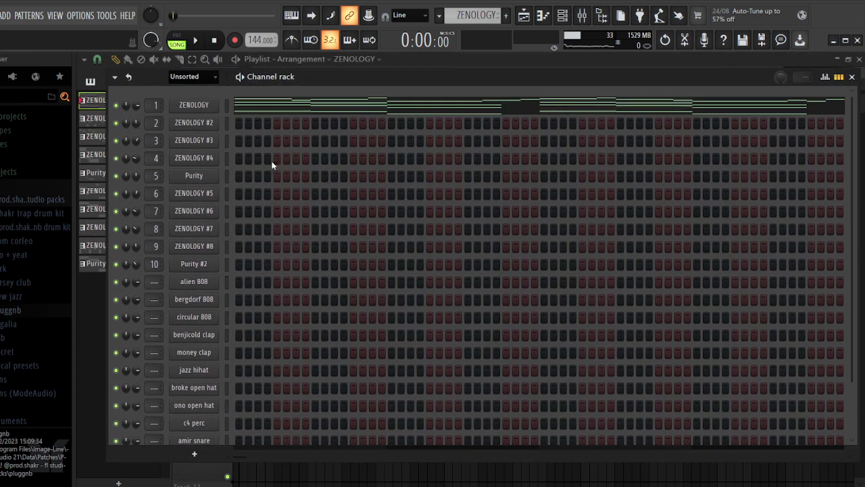
# Play the pattern and draw D5, D5, C#5, C#5 and B4 in sequence from bar 1 in the alien 808 piano roll
pyautogui.press('space')
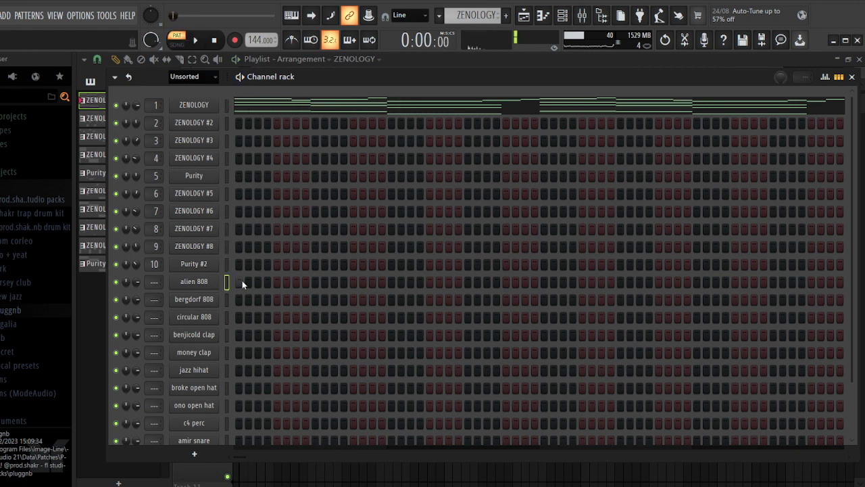
pyautogui.click(545, 15)
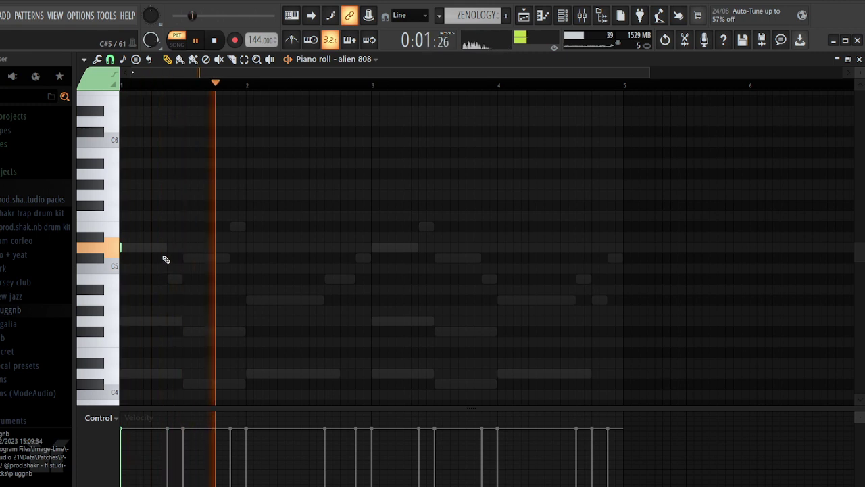
pyautogui.press('space')
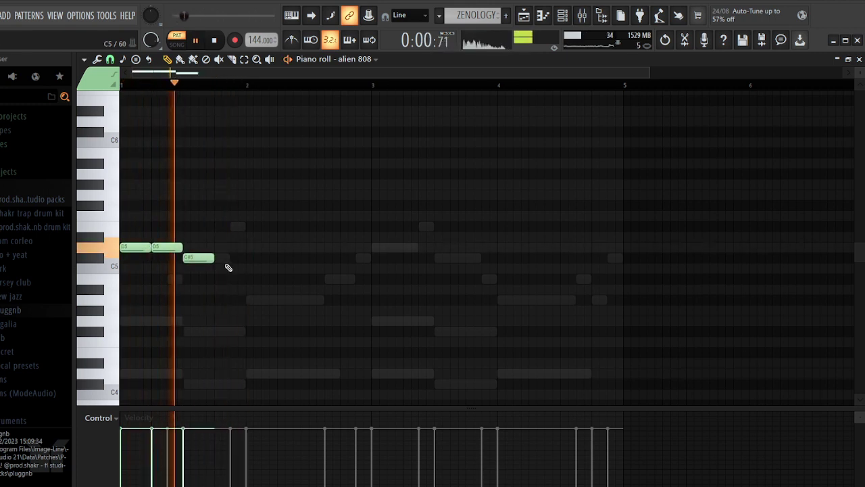
pyautogui.click(227, 258)
pyautogui.click(247, 278)
pyautogui.press('space')
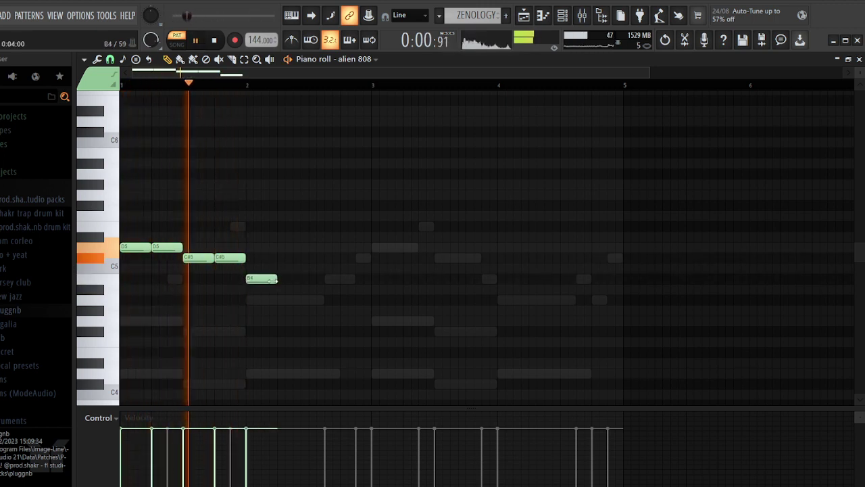
# Listen to the alien 808 line, raise its first note to E5 and its last note to C#5
pyautogui.scroll(1, 281, 273)
pyautogui.press('space')
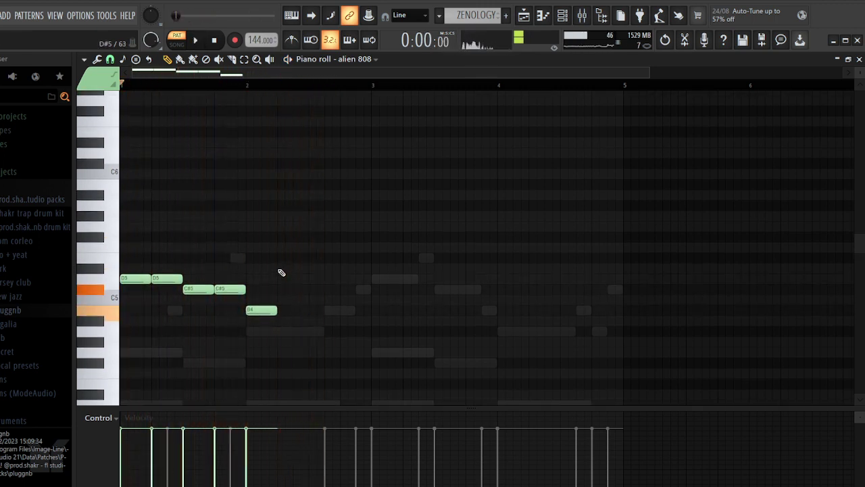
pyautogui.press('space')
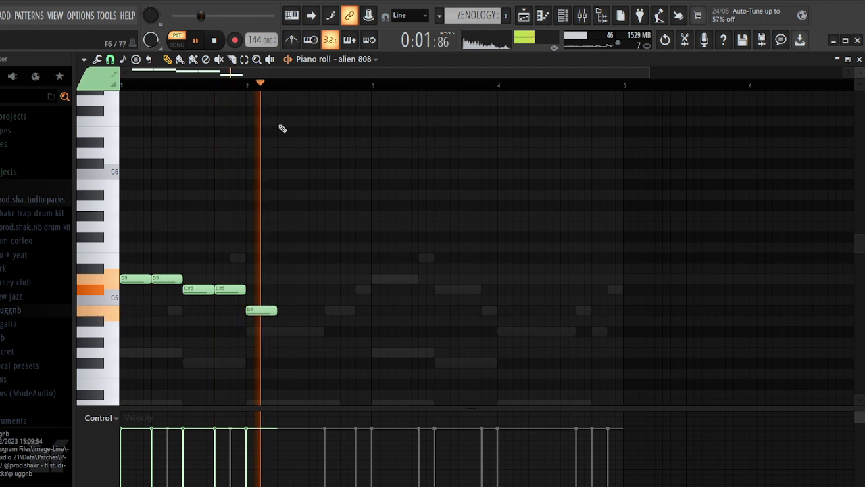
pyautogui.scroll(2, 265, 78)
pyautogui.moveTo(266, 76); pyautogui.dragTo(228, 76)
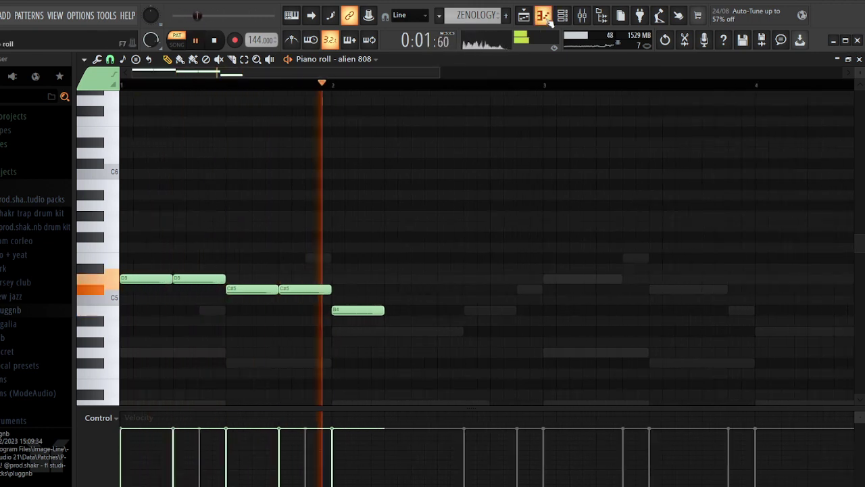
pyautogui.press('space')
pyautogui.press('space')
pyautogui.press('space')
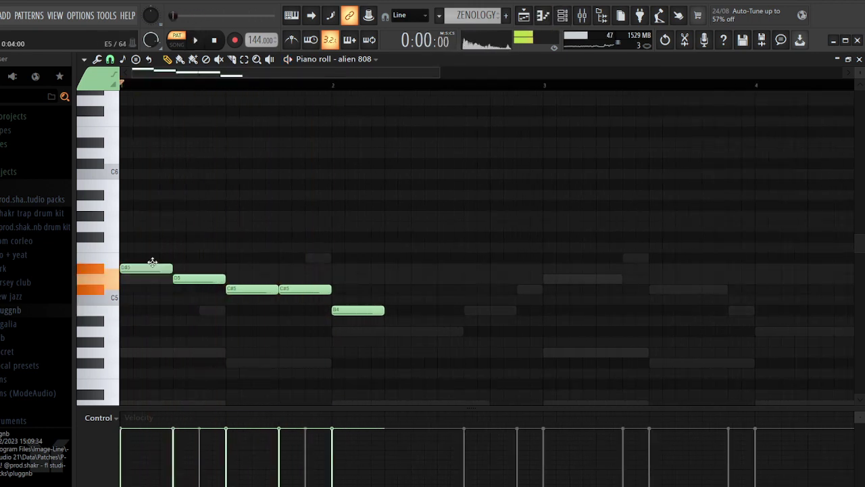
pyautogui.moveTo(355, 310); pyautogui.dragTo(355, 289)
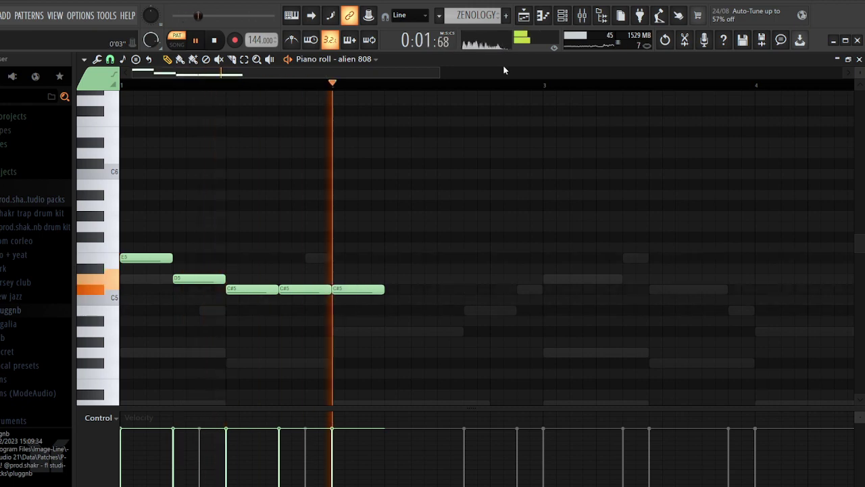
# Add benjicold clap hits on steps 9, 25, 41 and 57 in the channel rack
pyautogui.click(566, 18)
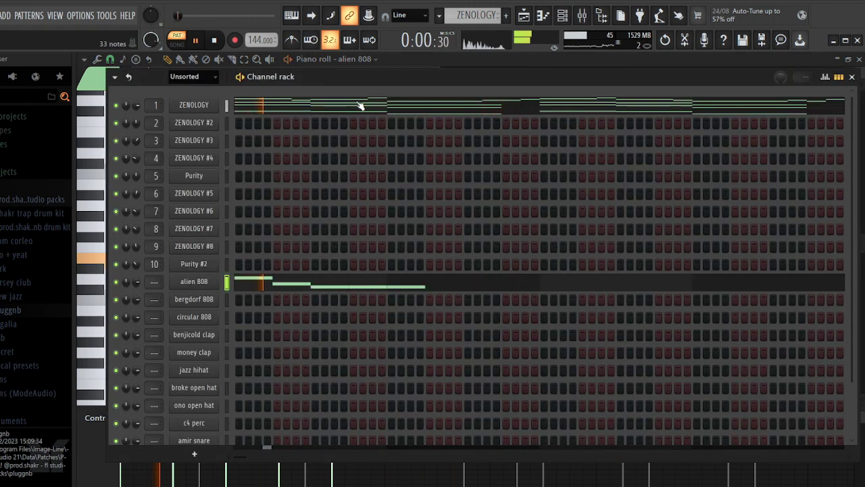
pyautogui.press('F6')
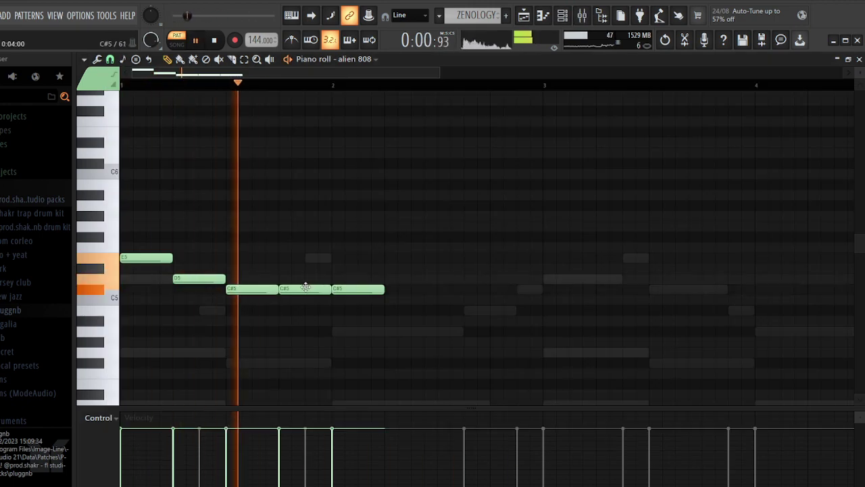
pyautogui.press('F6')
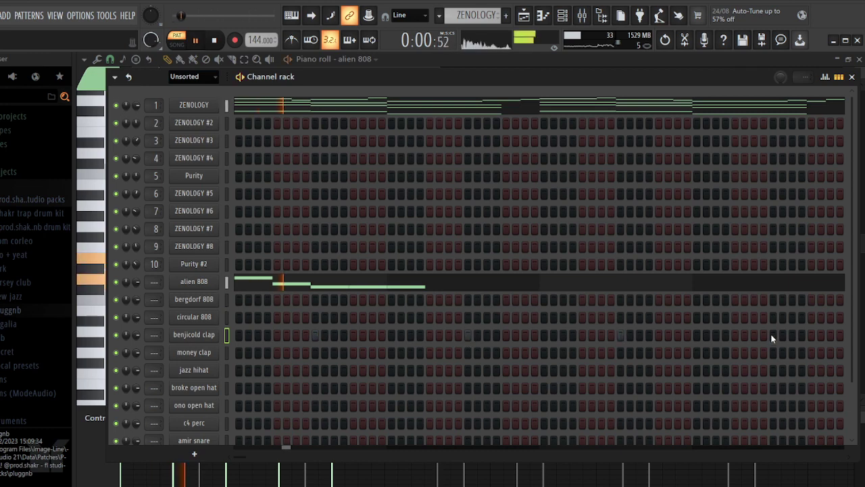
# Continue the alien 808 line in bar 3 with E5, D5 and C#5, shifting the C#5 to finish at the bar's end
pyautogui.press('F6')
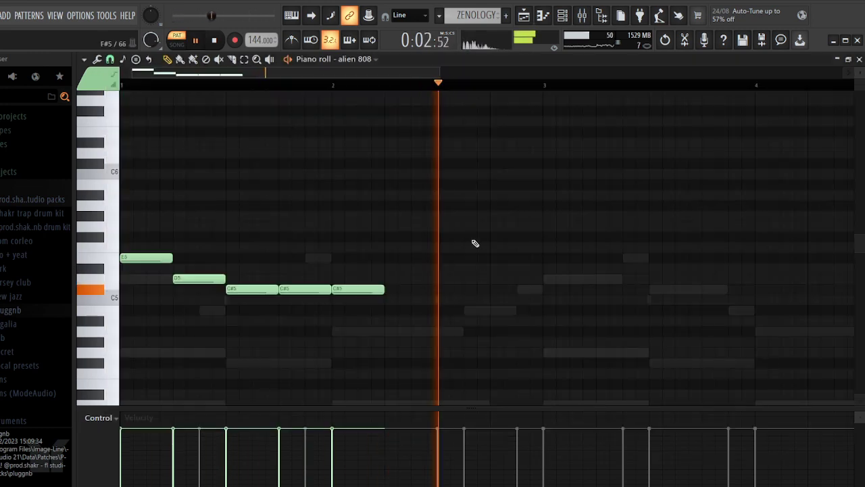
pyautogui.press('space')
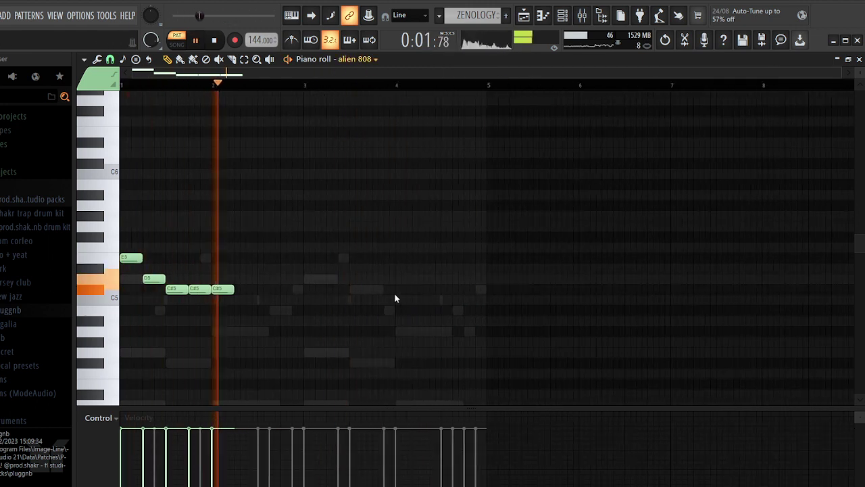
pyautogui.click(312, 261)
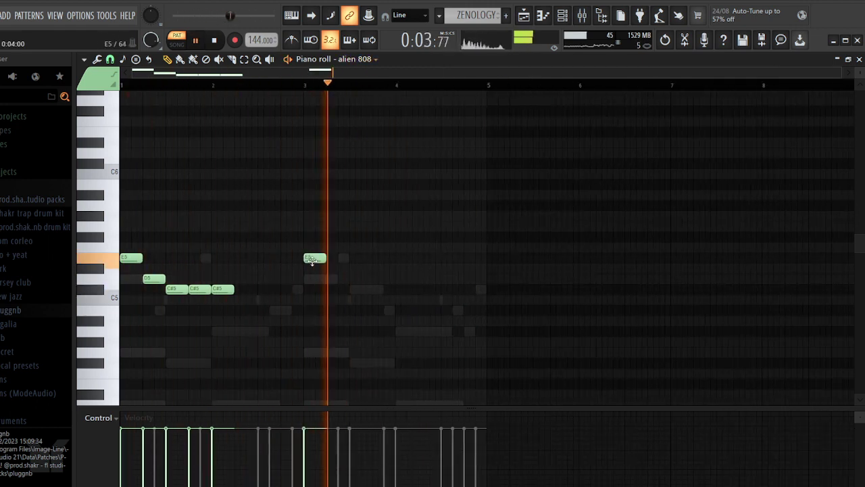
pyautogui.click(343, 280)
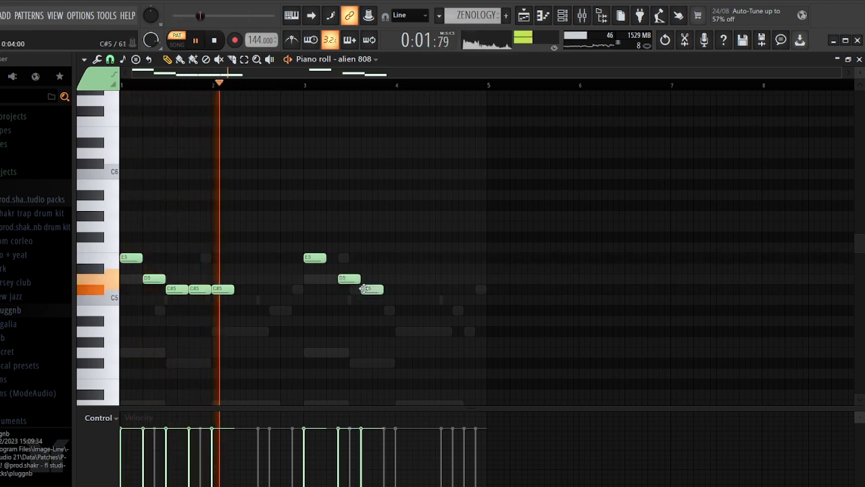
pyautogui.click(363, 289)
pyautogui.moveTo(363, 289); pyautogui.dragTo(374, 289)
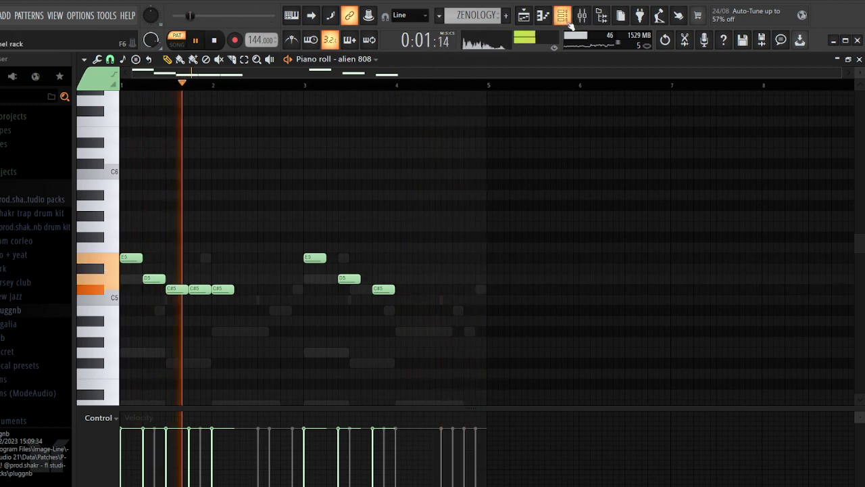
pyautogui.press('F6')
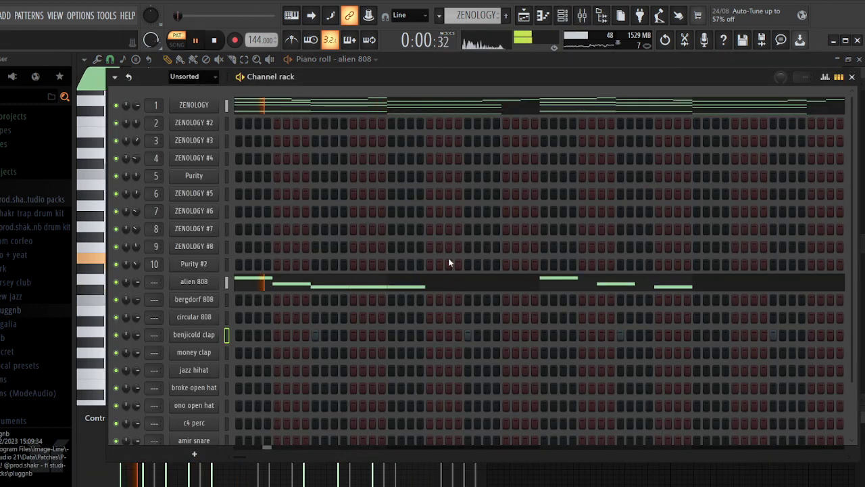
# Place a C#5 at the end of bar 1 in the bergdorf 808 piano roll and delete the alien 808 note at that spot
pyautogui.press('F6')
pyautogui.press('space')
pyautogui.press('Down')
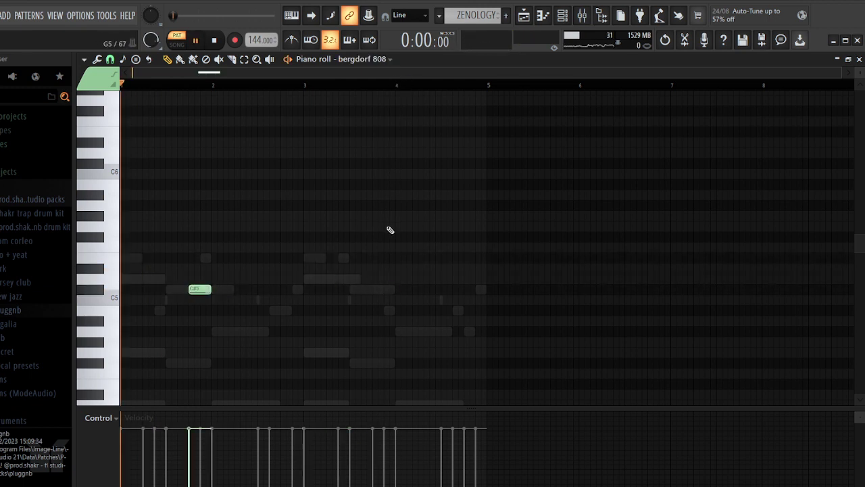
pyautogui.press('space')
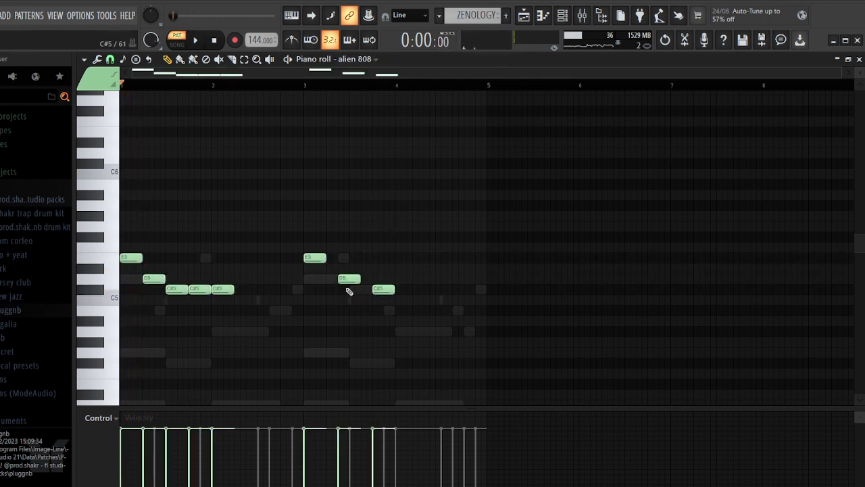
pyautogui.press('space')
pyautogui.rightClick(203, 289)
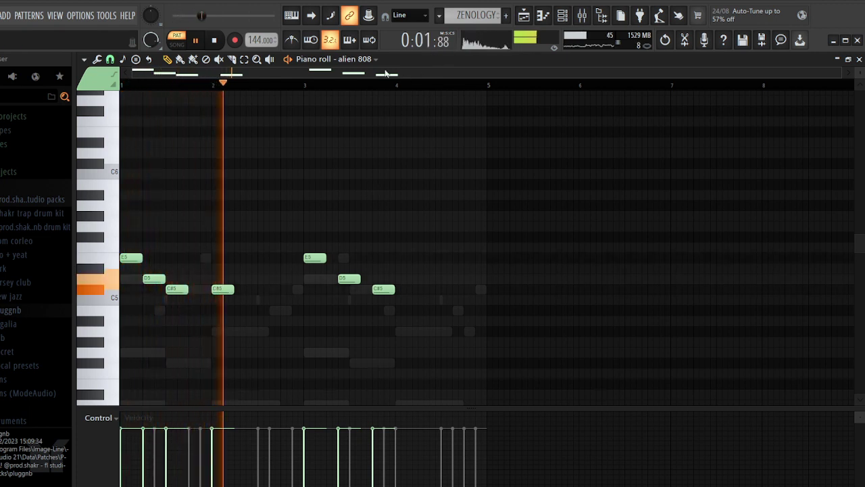
# Add a C#5 followed by an E5 in the second half of bar 4 in the bergdorf 808 piano roll
pyautogui.press('Down')
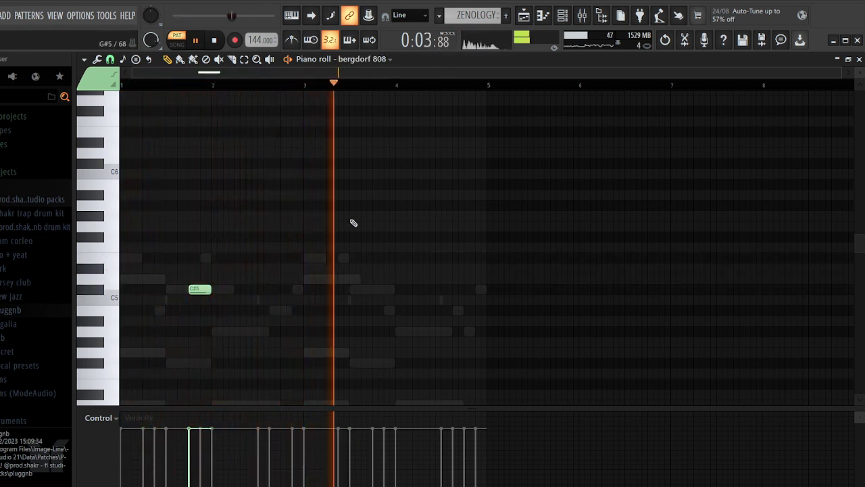
pyautogui.click(445, 290)
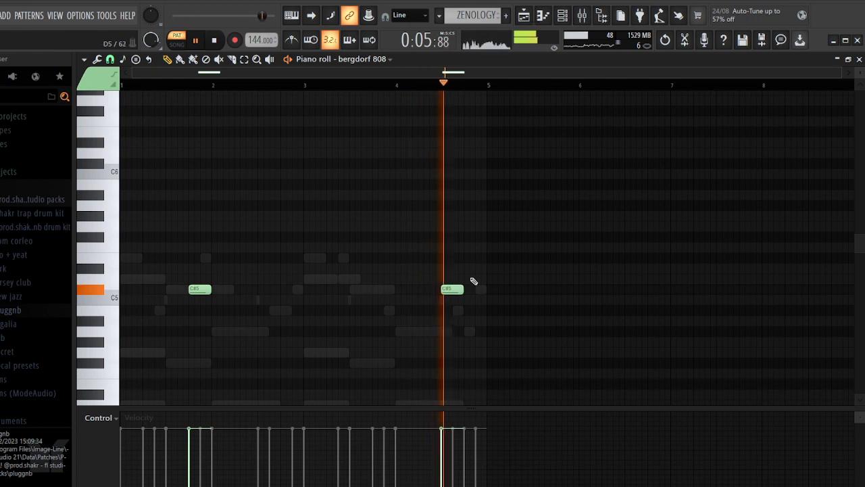
pyautogui.click(475, 257)
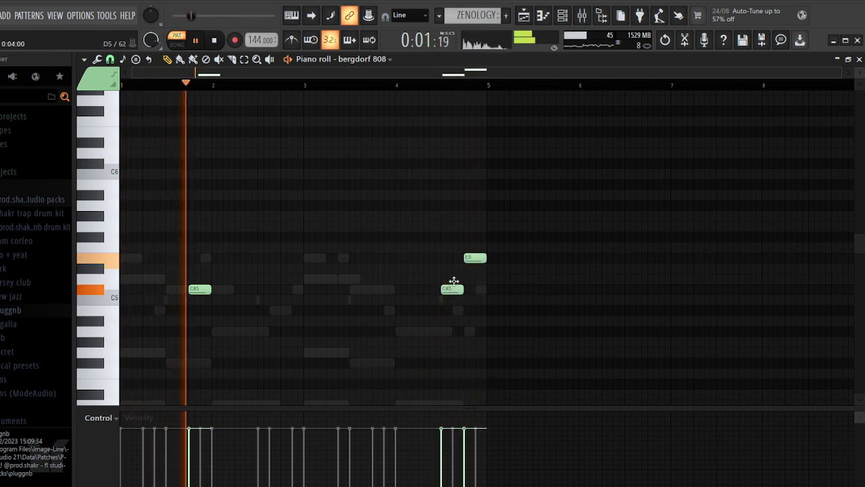
pyautogui.moveTo(454, 287)
pyautogui.mouseDown()
pyautogui.moveTo(454, 279)
pyautogui.moveTo(456, 290)
pyautogui.mouseUp()
# Audition the bergdorf 808's bar 4 C#5 an octave lower, raise it to D5 instead, and lower the following E5 to D5
pyautogui.scroll(-4, 441, 232)
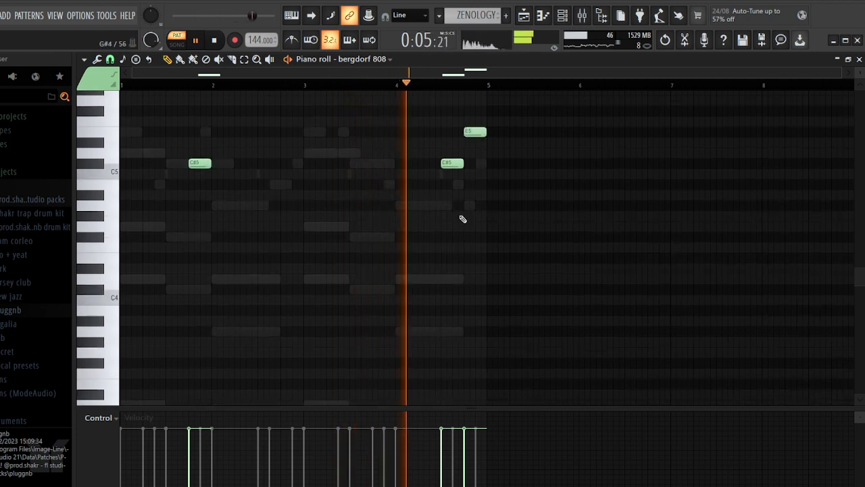
pyautogui.click(444, 164)
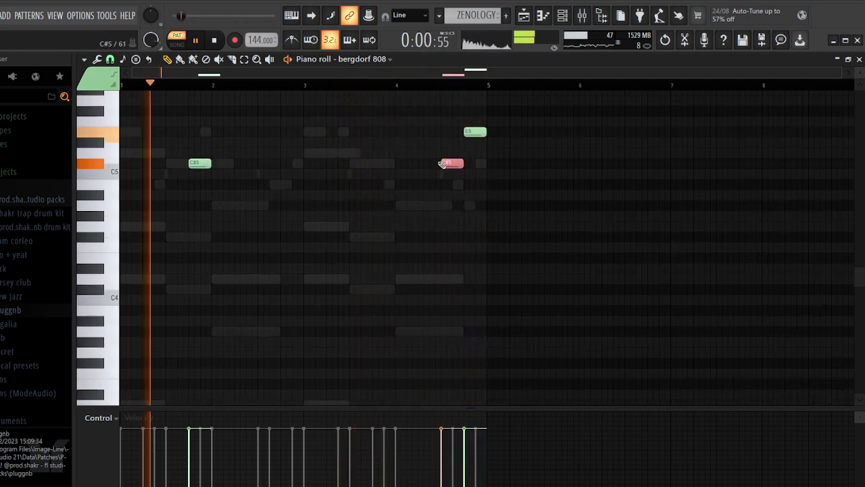
pyautogui.hotkey('ctrl', 'Down')
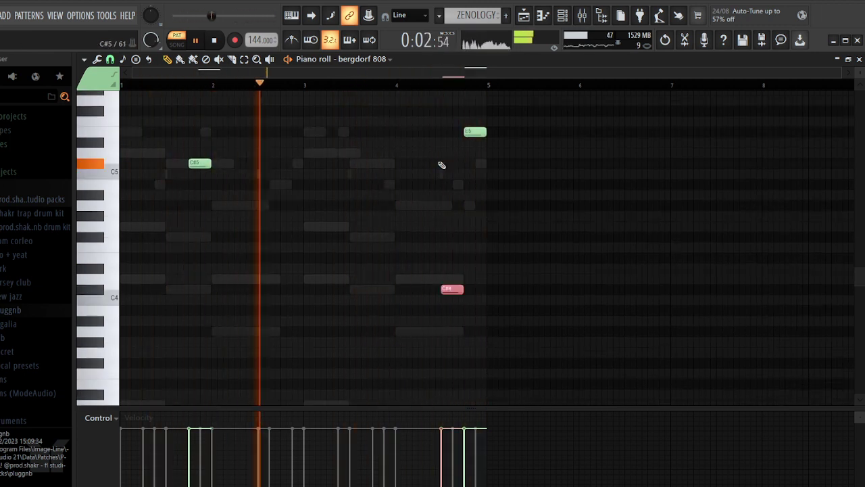
pyautogui.hotkey('ctrl', 'Up')
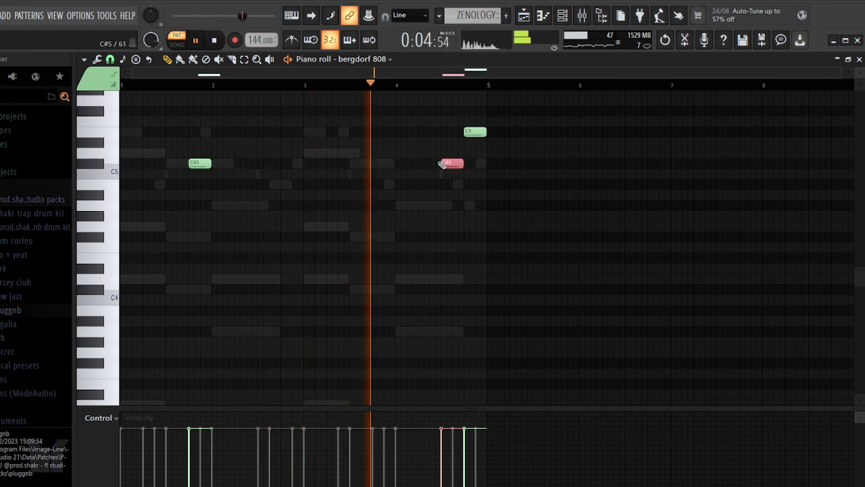
pyautogui.hotkey('ctrl', 'Down')
pyautogui.press('Up')
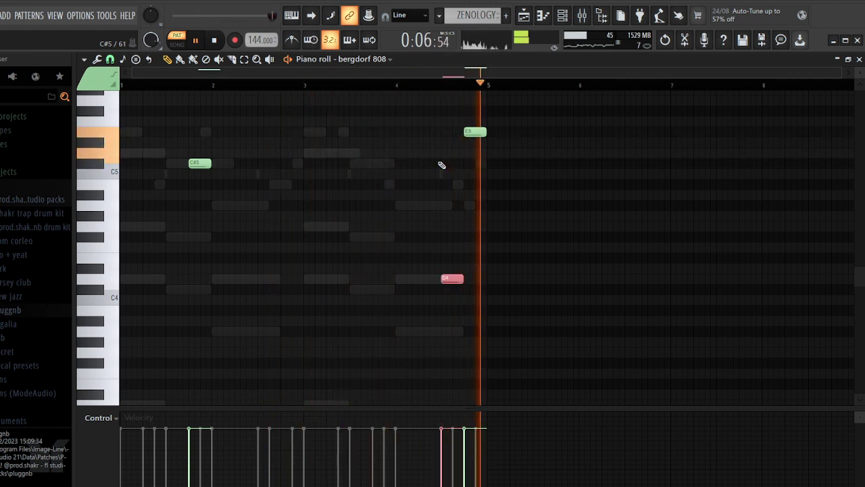
pyautogui.hotkey('ctrl', 'Up')
pyautogui.hotkey('ctrl', 'd')
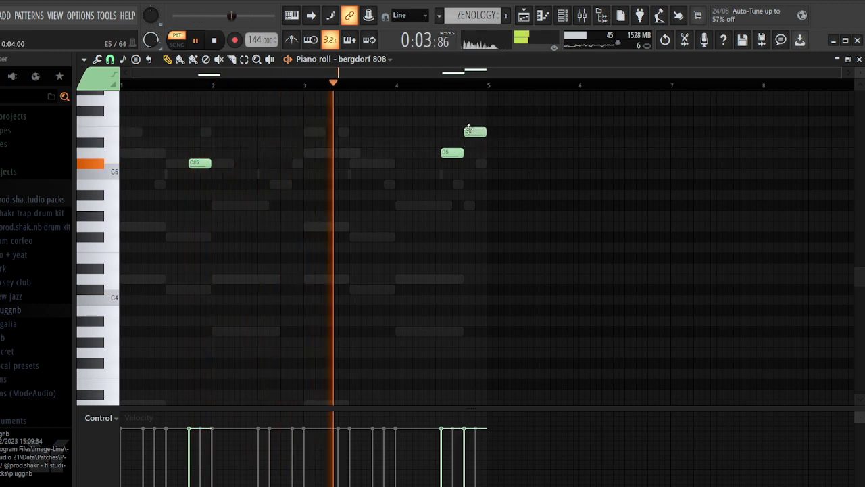
pyautogui.moveTo(468, 129); pyautogui.dragTo(469, 152)
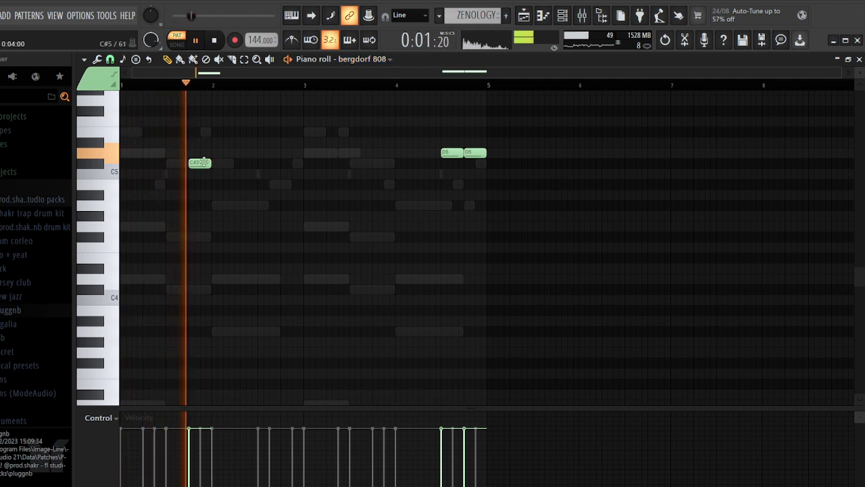
pyautogui.moveTo(205, 163)
pyautogui.mouseDown()
pyautogui.moveTo(207, 147)
pyautogui.moveTo(196, 173)
pyautogui.mouseUp()
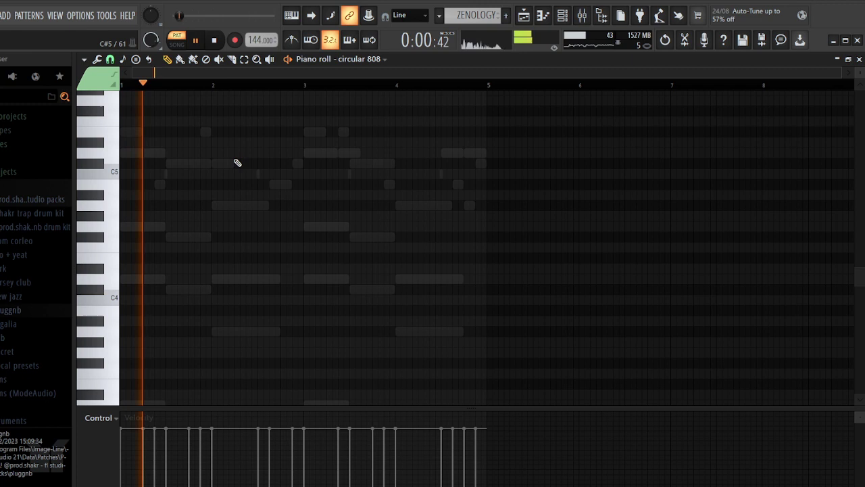
# Draw a C#5 filling the second half of bar 2 and another filling the second half of bar 4 for the circular 808
pyautogui.click(246, 152)
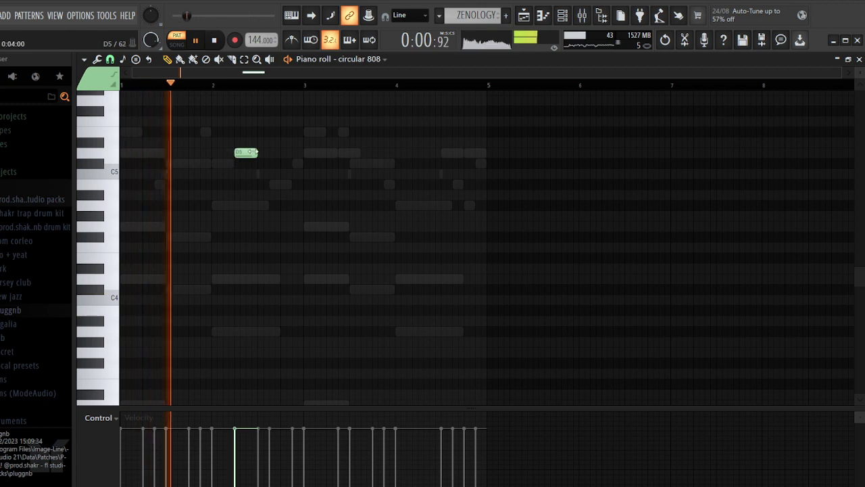
pyautogui.moveTo(246, 152); pyautogui.dragTo(269, 165)
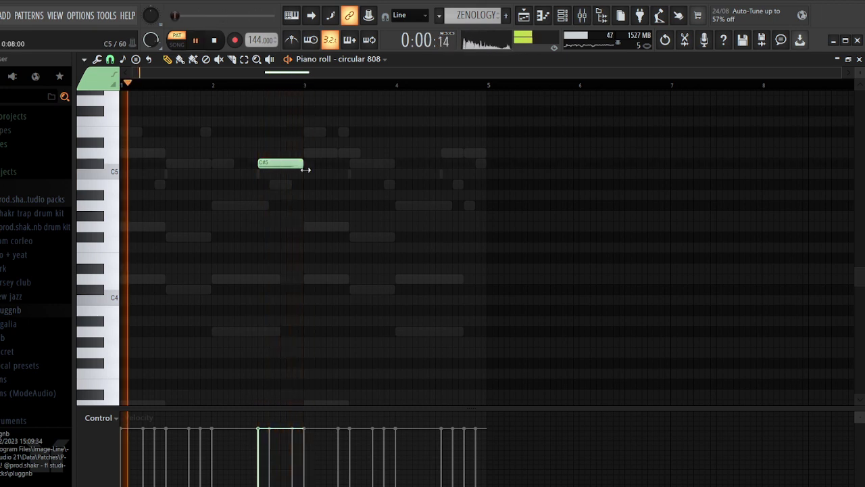
pyautogui.moveTo(390, 165); pyautogui.dragTo(469, 164)
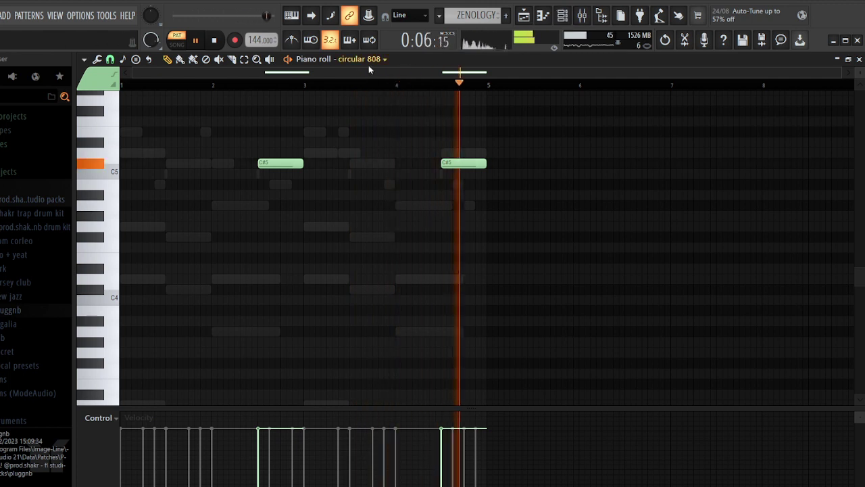
# In the bergdorf 808, start bar 4's first D5 earlier, lengthen the C#5 into bar 2 and add a short C#5 after it
pyautogui.rightClick(444, 153)
pyautogui.rightClick(444, 154)
pyautogui.moveTo(443, 154); pyautogui.dragTo(462, 163)
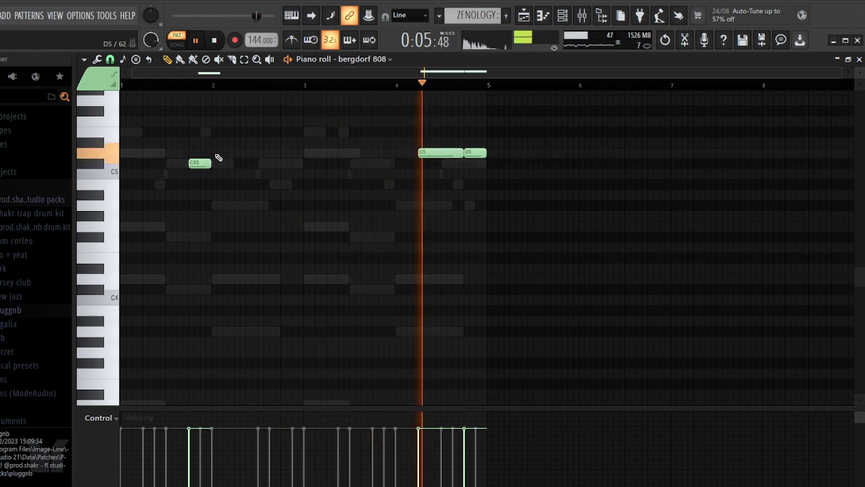
pyautogui.click(259, 131)
pyautogui.moveTo(281, 131); pyautogui.dragTo(252, 164)
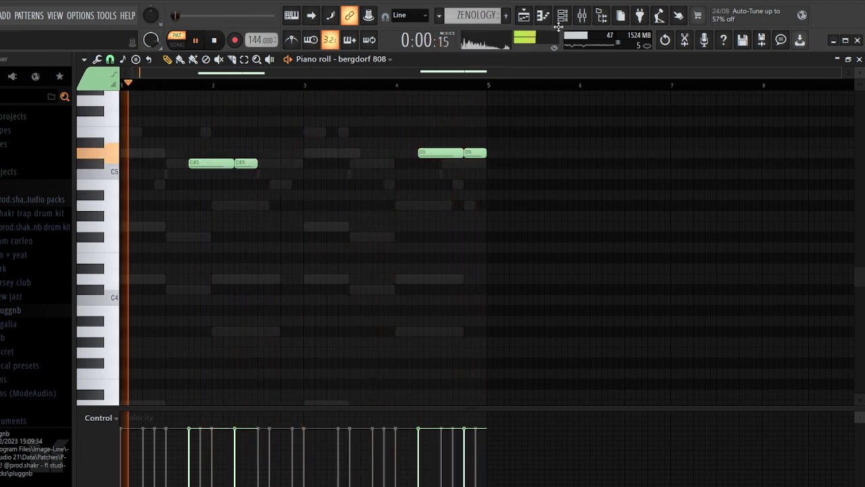
# Enable the alien 808's volume envelope with full hold, adjust its decay, and open the channel's miscellaneous settings
pyautogui.press('F6')
pyautogui.click(217, 284)
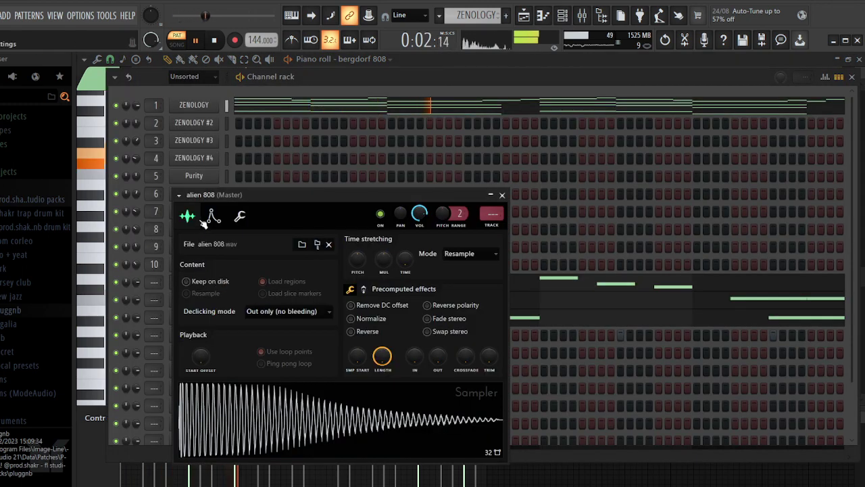
pyautogui.click(213, 216)
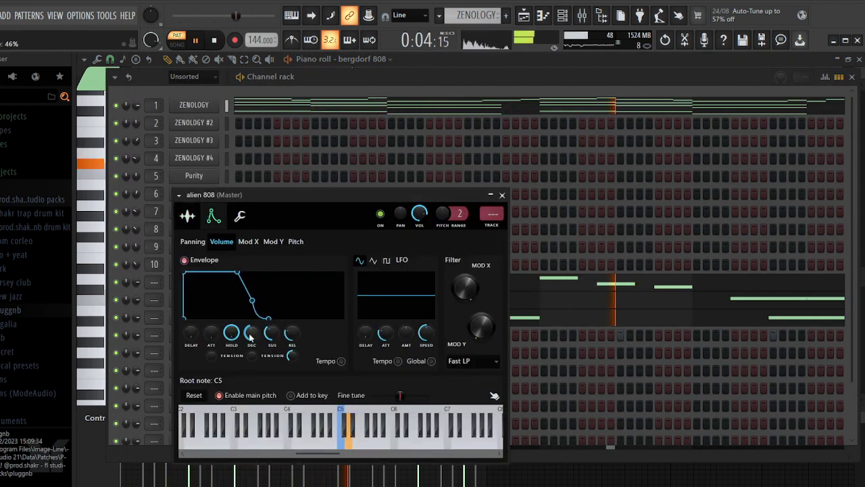
pyautogui.click(236, 217)
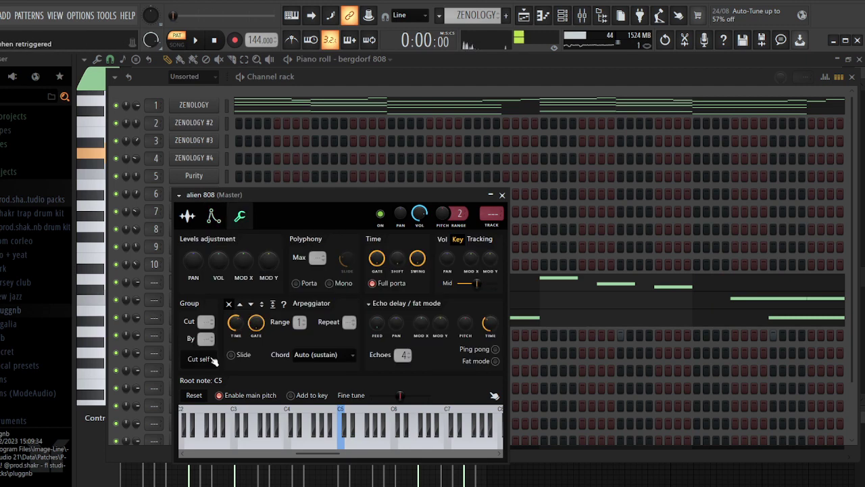
# Boost the alien 808 sample, briefly trying reversed polarity, and lower its channel volume to 55%
pyautogui.click(183, 218)
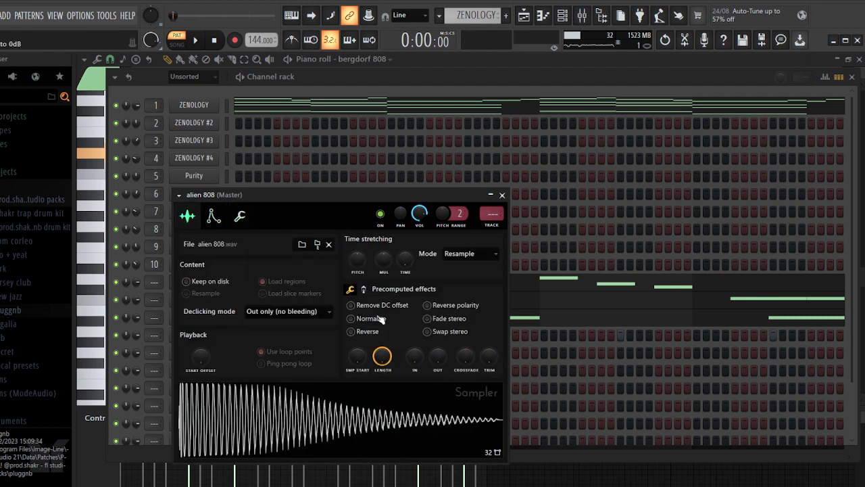
pyautogui.moveTo(358, 310); pyautogui.dragTo(357, 295)
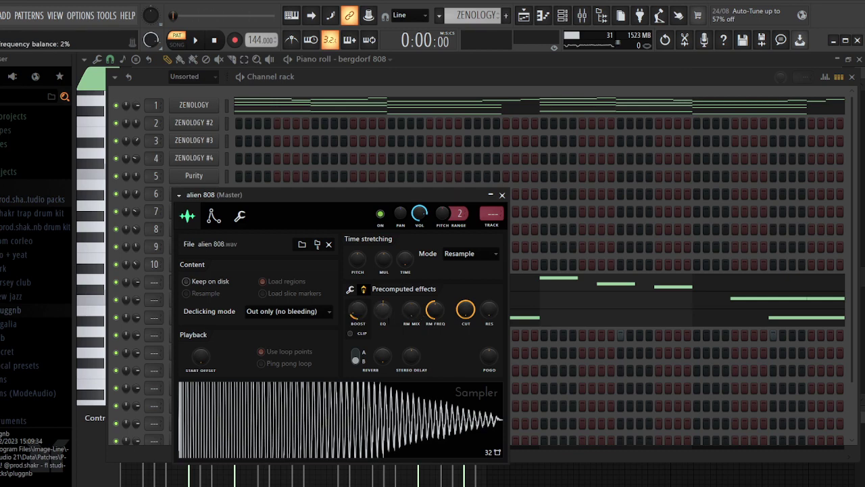
pyautogui.click(443, 306)
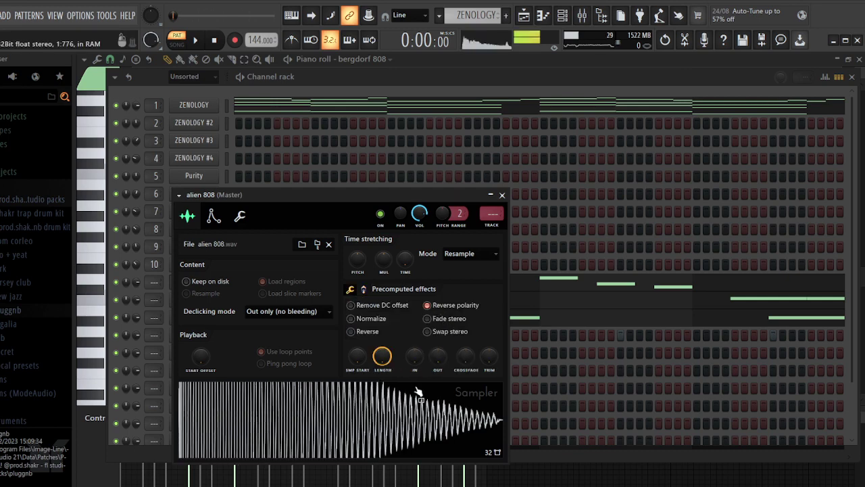
pyautogui.click(442, 306)
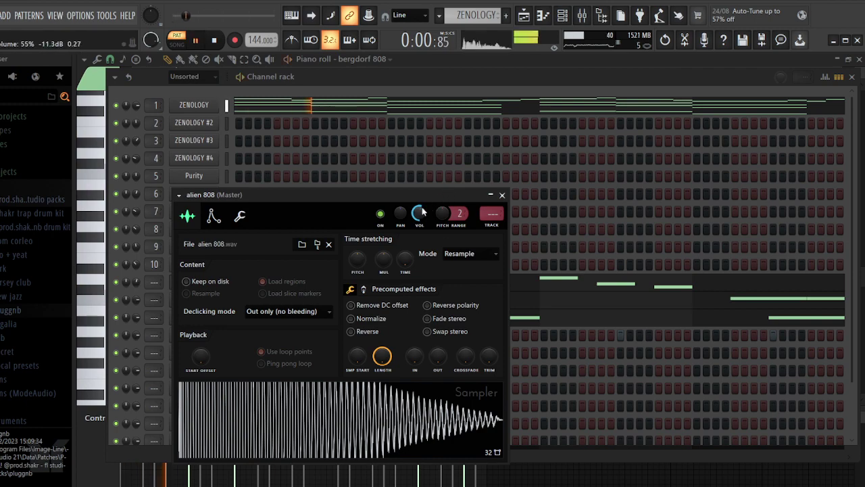
pyautogui.press('Escape')
pyautogui.press('Escape')
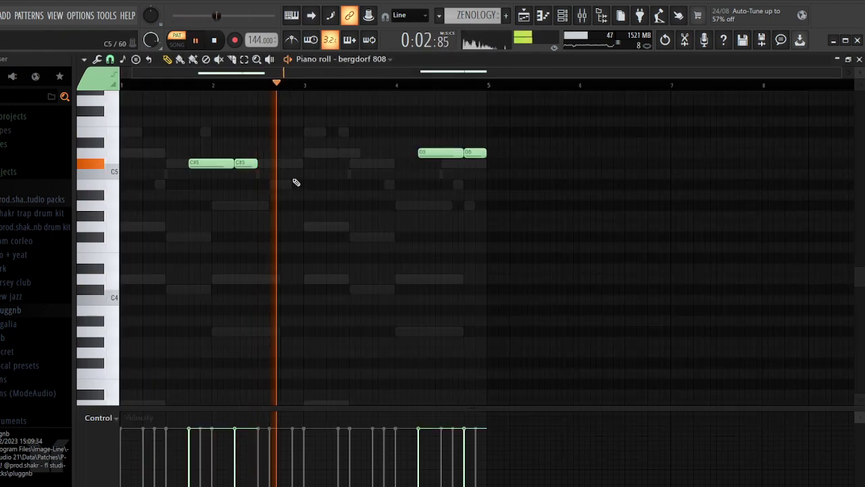
# Set the bergdorf 808's volume envelope to full hold with zero decay, sustain and release, and make the channel cut itself
pyautogui.click(547, 18)
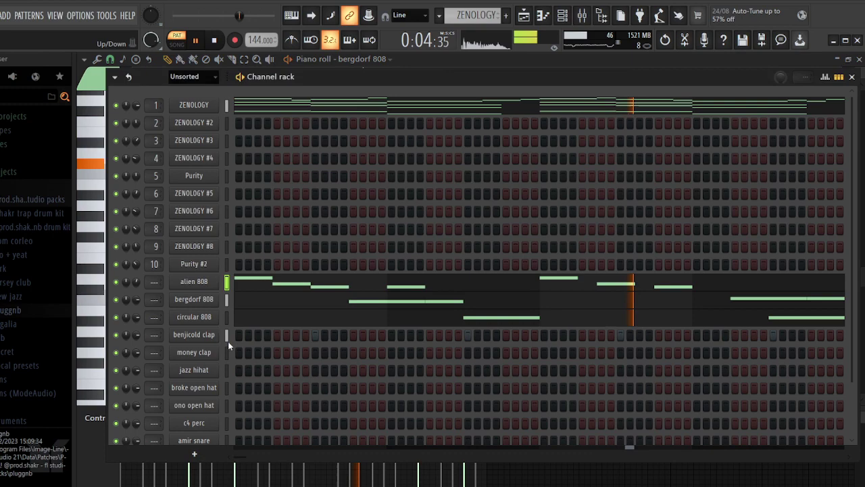
pyautogui.click(210, 301)
pyautogui.click(228, 232)
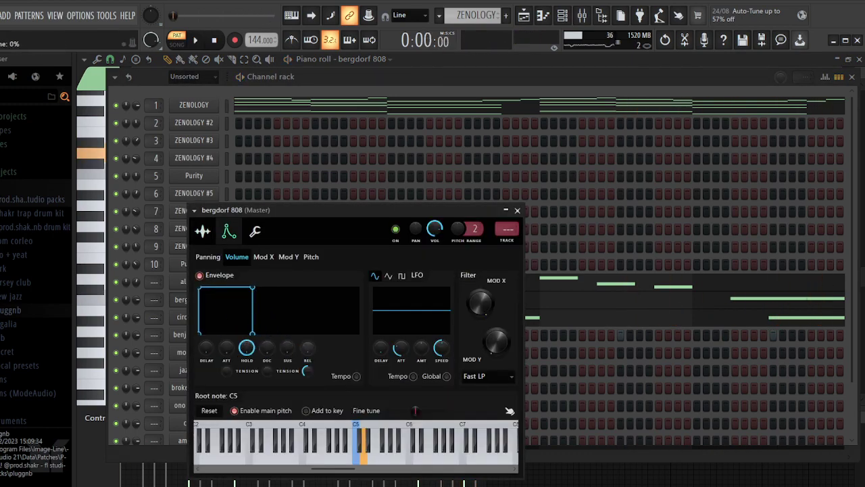
pyautogui.click(258, 232)
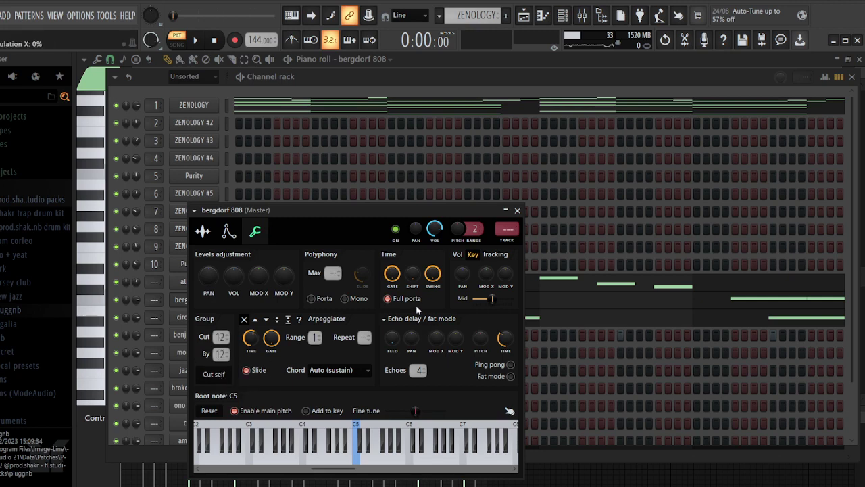
# Raise the precomputed Boost on the bergdorf 808 sample and close its channel settings
pyautogui.click(202, 231)
pyautogui.click(379, 306)
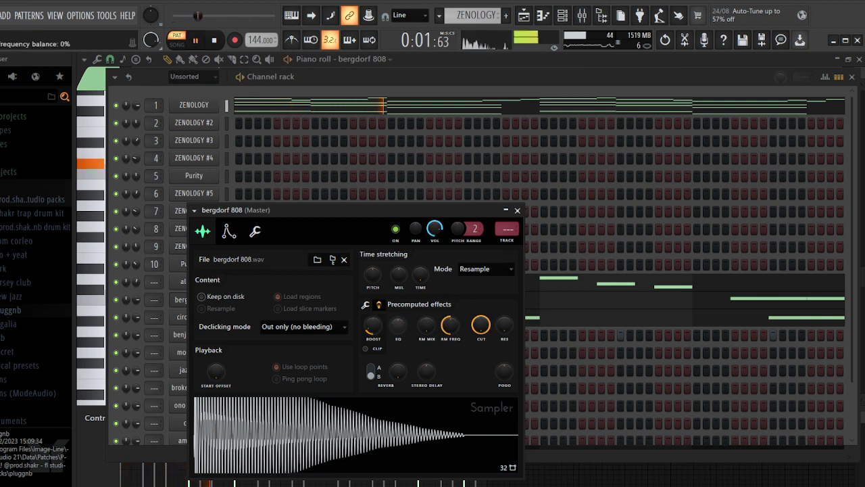
pyautogui.click(371, 305)
pyautogui.click(517, 210)
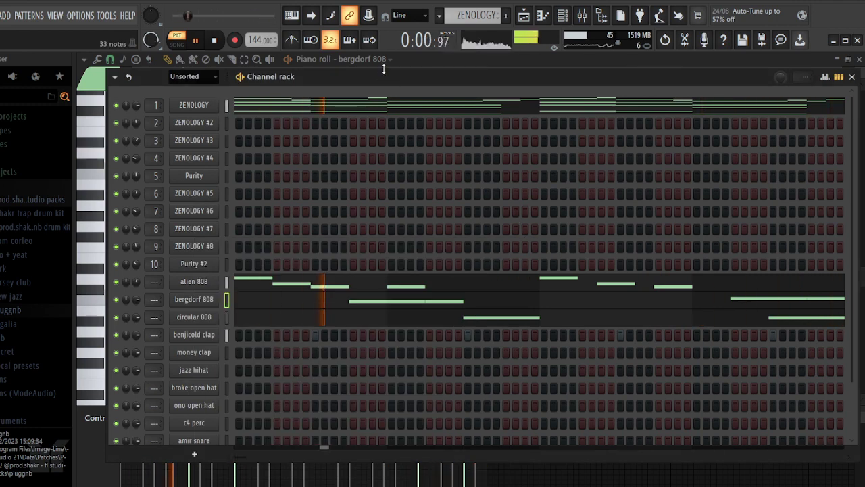
# Lengthen the alien 808's E5, D5 and C#5 from bar 3 onward so each reaches the next 808 note
pyautogui.moveTo(384, 76); pyautogui.dragTo(377, 136)
pyautogui.click(392, 98)
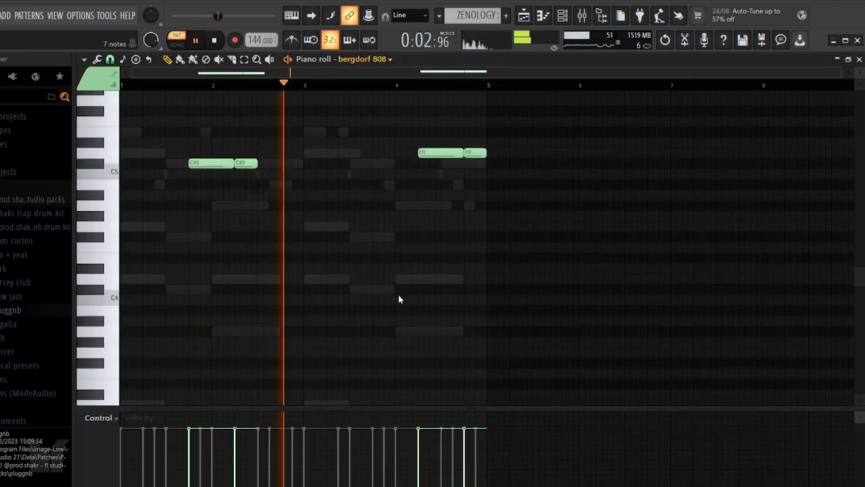
pyautogui.rightClick(358, 154)
pyautogui.rightClick(358, 153)
pyautogui.moveTo(326, 133); pyautogui.dragTo(372, 153)
pyautogui.moveTo(409, 166); pyautogui.dragTo(420, 166)
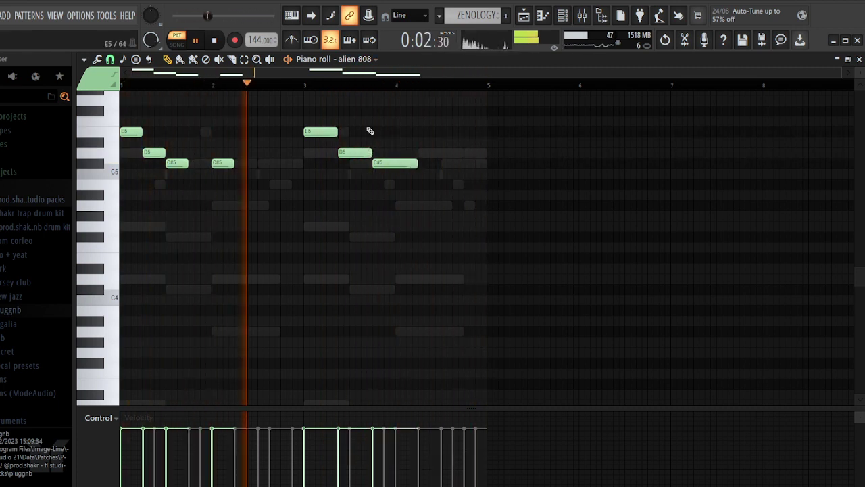
# Reverse the circular 808 sample's polarity in its precomputed effects and close its channel settings
pyautogui.click(562, 15)
pyautogui.click(187, 376)
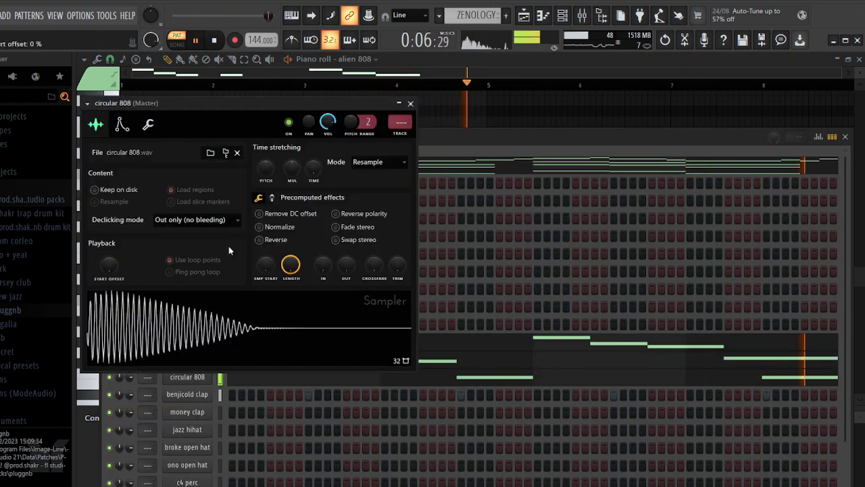
pyautogui.click(259, 197)
pyautogui.click(335, 213)
pyautogui.click(411, 104)
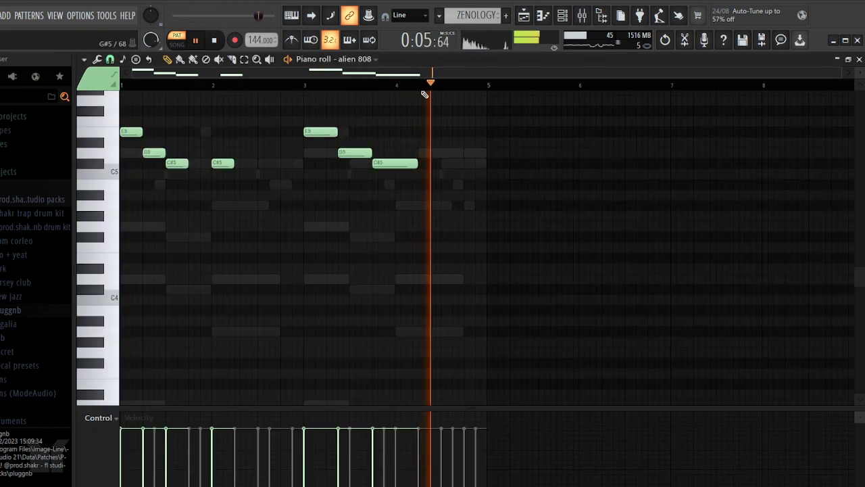
# Set the circular 808's volume envelope to full hold with zero decay, sustain and release, and make the channel cut itself
pyautogui.click(562, 16)
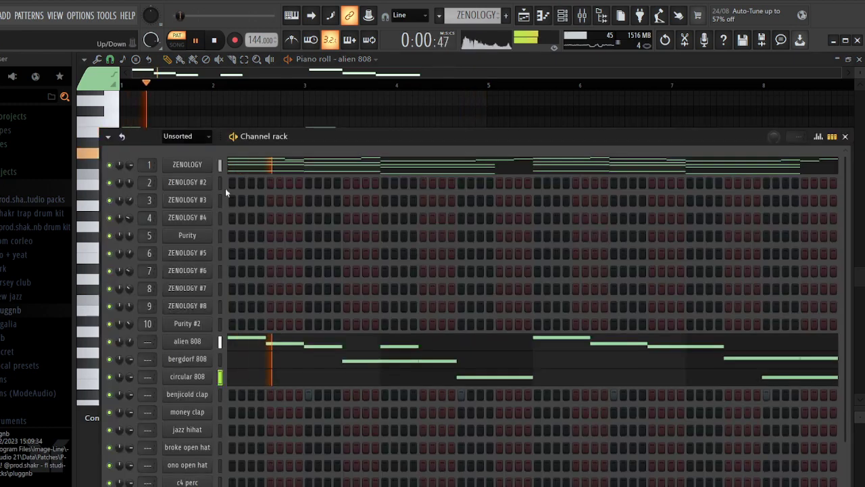
pyautogui.click(187, 377)
pyautogui.click(119, 124)
pyautogui.click(89, 168)
pyautogui.moveTo(117, 240); pyautogui.dragTo(136, 173)
pyautogui.moveTo(157, 241); pyautogui.dragTo(156, 286)
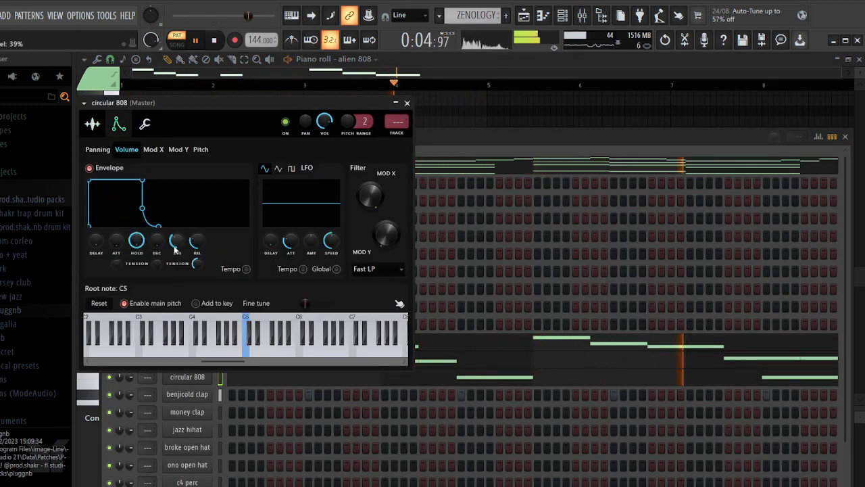
pyautogui.moveTo(176, 242); pyautogui.dragTo(177, 277)
pyautogui.moveTo(199, 242); pyautogui.dragTo(200, 277)
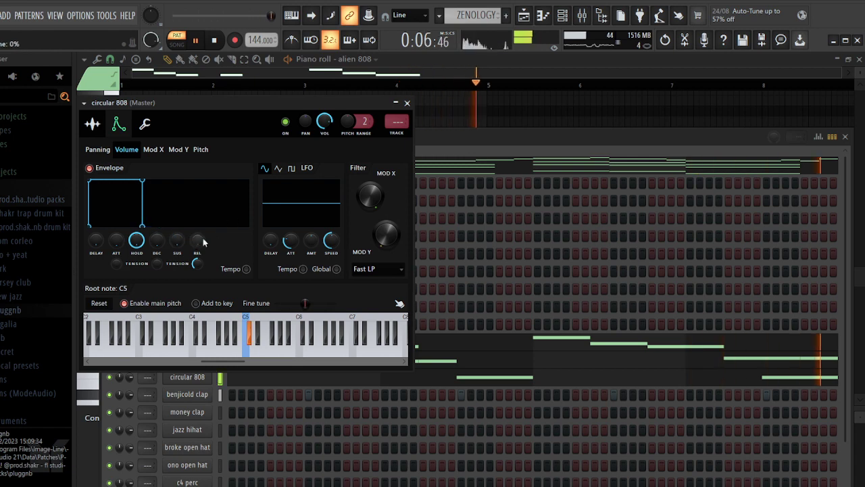
pyautogui.click(144, 123)
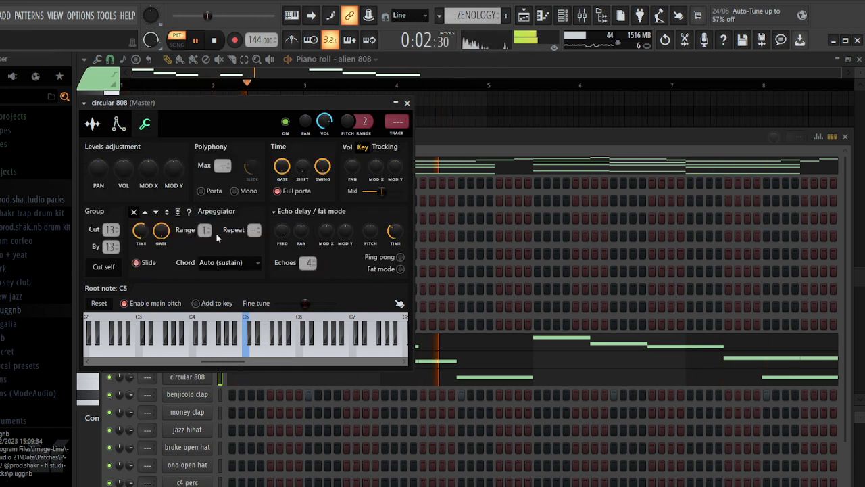
# Shorten the bergdorf 808's first D5 in bar 4 so it ends where the circular 808 note begins
pyautogui.click(358, 65)
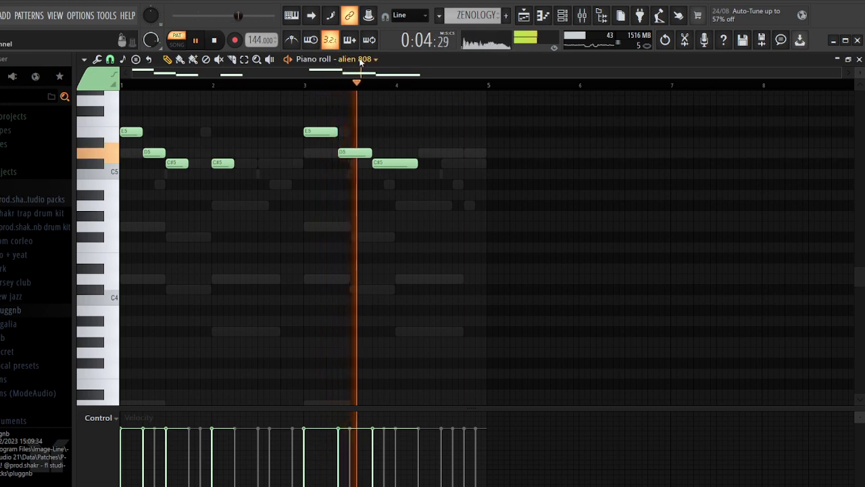
pyautogui.press('Down')
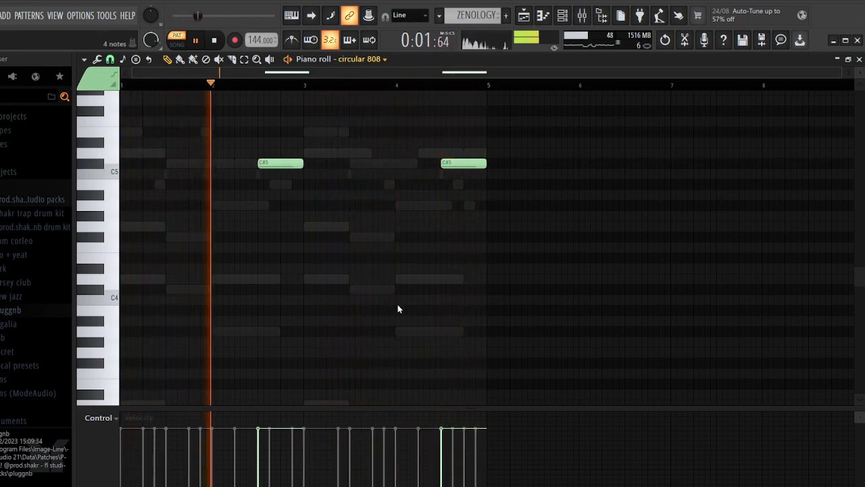
pyautogui.press('Down')
pyautogui.moveTo(457, 156); pyautogui.dragTo(440, 156)
# Stop playback and open the 808s folder of the new jazz kit in the sample browser
pyautogui.click(565, 22)
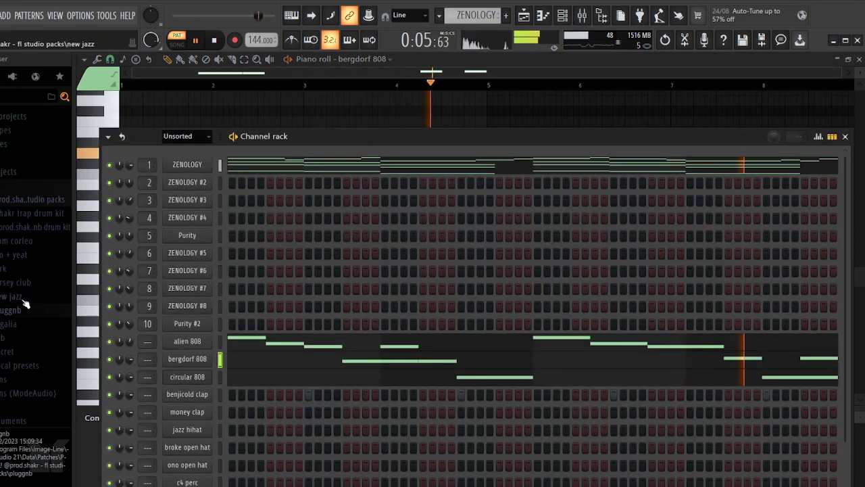
pyautogui.click(26, 298)
pyautogui.click(12, 184)
pyautogui.press('space')
pyautogui.scroll(-3, 19, 216)
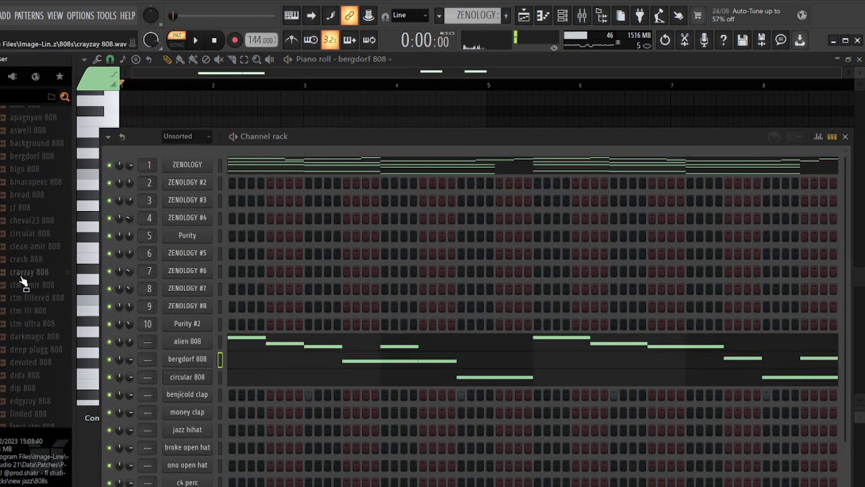
# Audition 808 samples and try ctm filtered 808, ctm ultra 808 and ctm III 808 in place of alien 808
pyautogui.click(23, 273)
pyautogui.click(29, 287)
pyautogui.click(36, 298)
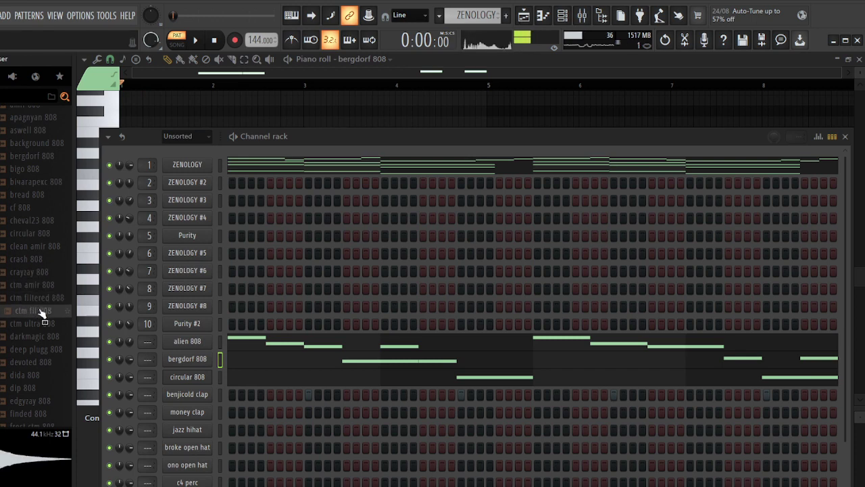
pyautogui.moveTo(37, 298); pyautogui.dragTo(208, 344)
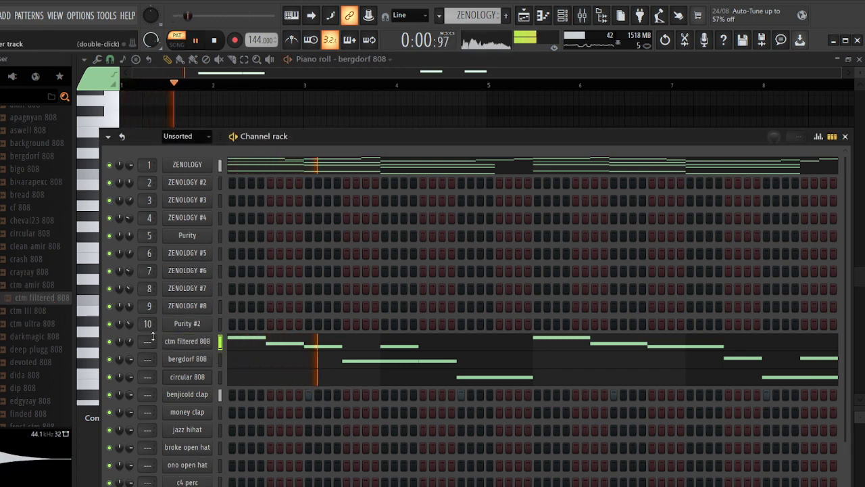
pyautogui.press('space')
pyautogui.click(31, 312)
pyautogui.click(38, 324)
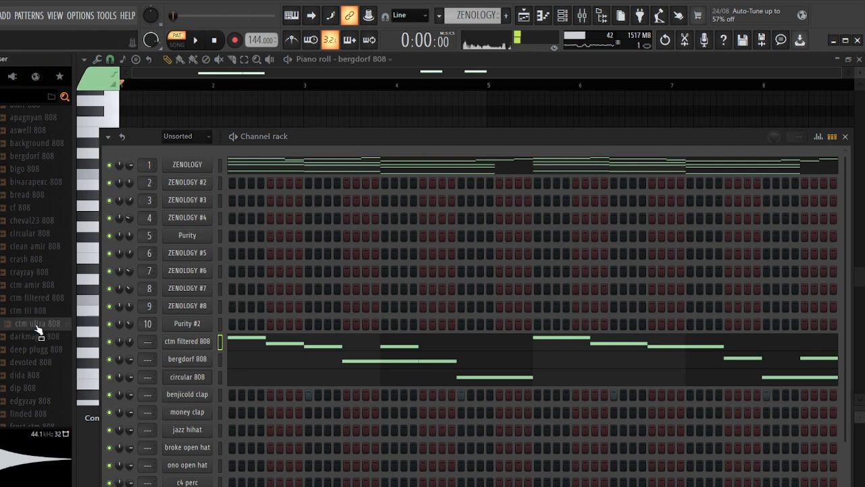
pyautogui.moveTo(46, 346); pyautogui.dragTo(199, 353)
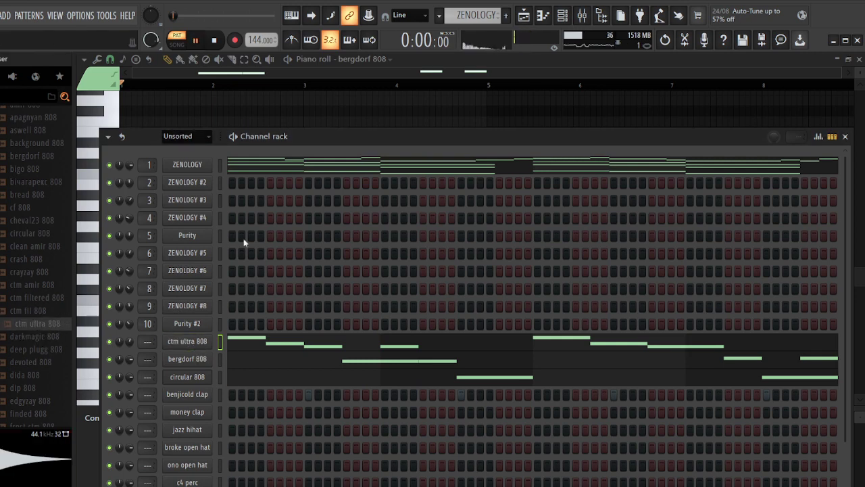
pyautogui.moveTo(31, 310); pyautogui.dragTo(172, 341)
# Replace the ctm III 808 sample with deep plugg 808 and play the pattern
pyautogui.scroll(-3, 48, 319)
pyautogui.press('space')
pyautogui.moveTo(42, 224); pyautogui.dragTo(66, 238)
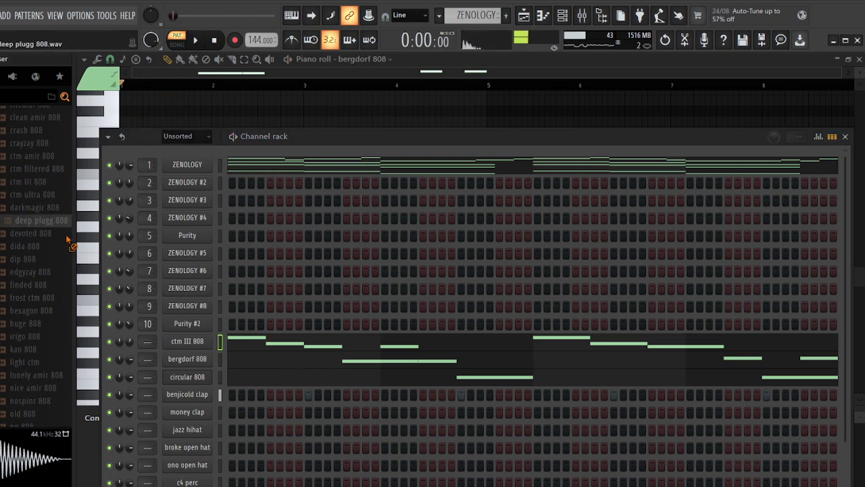
pyautogui.moveTo(188, 343); pyautogui.dragTo(190, 344)
pyautogui.press('space')
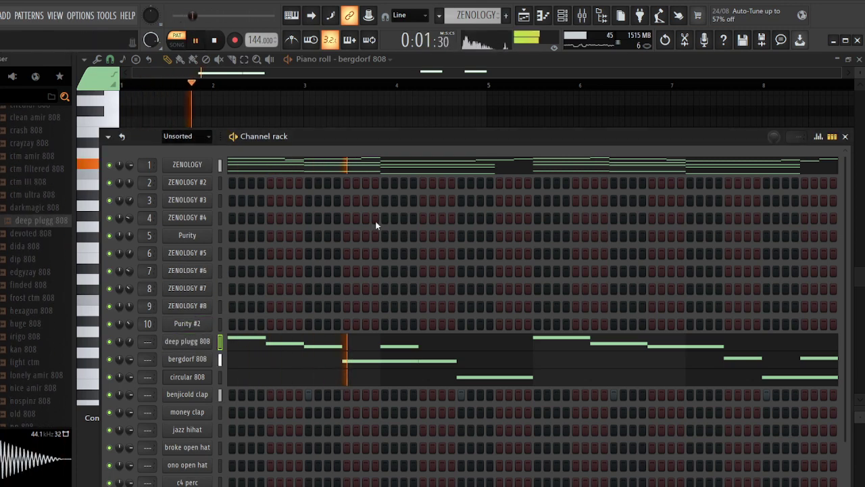
# Shorten the bergdorf 808's first C#5 so it ends at the start of bar 2
pyautogui.click(396, 92)
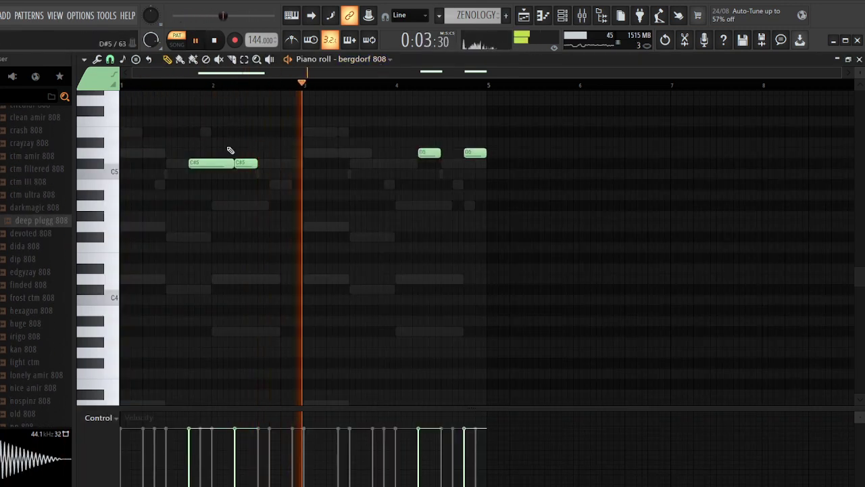
pyautogui.moveTo(233, 164); pyautogui.dragTo(210, 168)
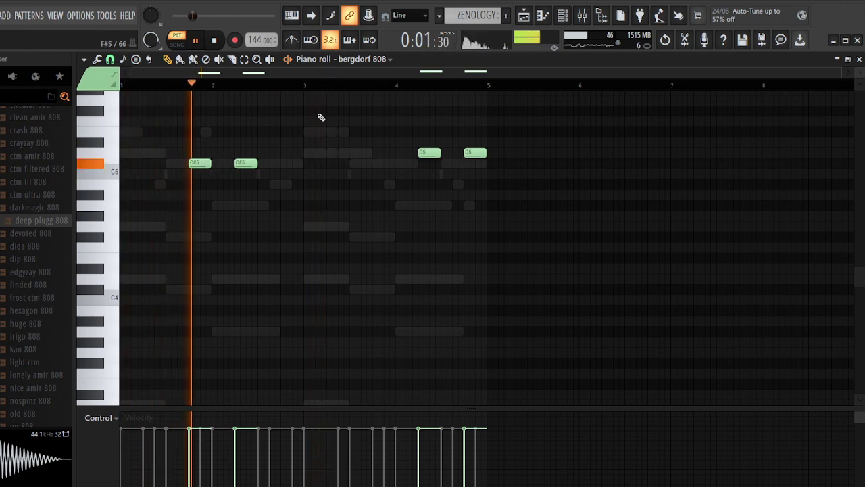
# Replace the deep plugg 808 sample with finded 808, play the pattern, and audition hexagon 808
pyautogui.press('F6')
pyautogui.press('space')
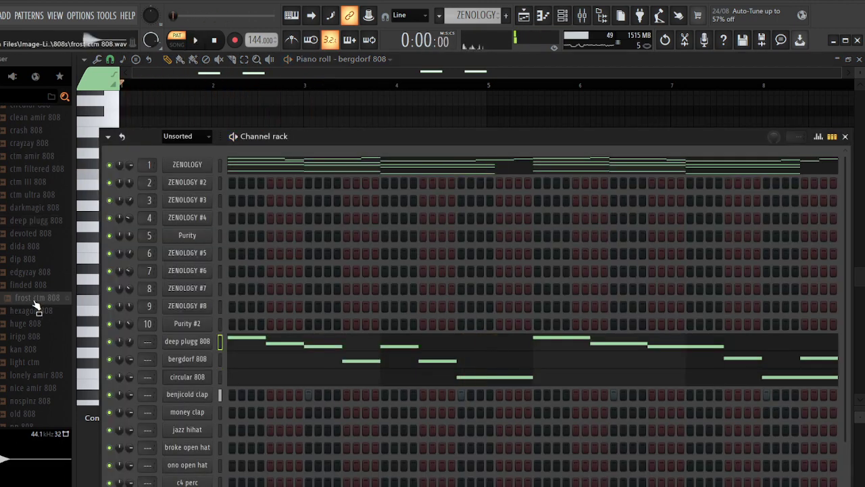
pyautogui.click(35, 286)
pyautogui.moveTo(44, 284); pyautogui.dragTo(192, 341)
pyautogui.press('space')
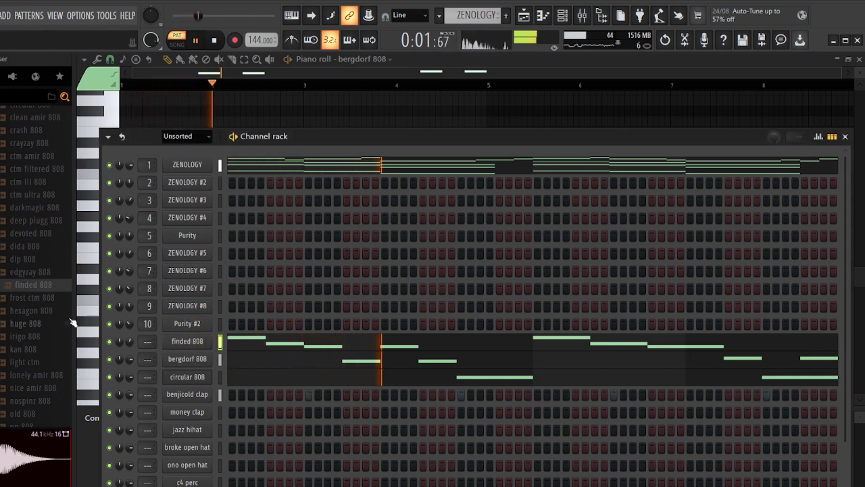
pyautogui.press('space')
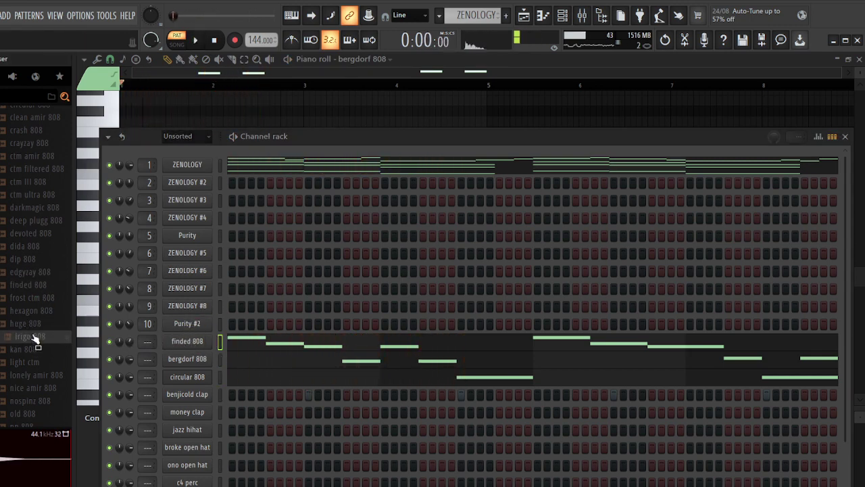
pyautogui.click(34, 315)
# Lengthen the bergdorf 808's first C#5 toward the following C#5 in bar 2
pyautogui.click(388, 108)
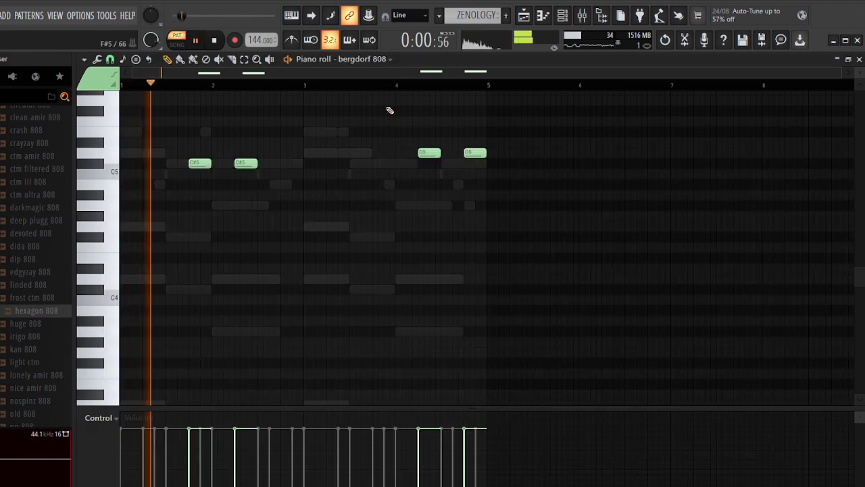
pyautogui.press('space')
pyautogui.moveTo(211, 164); pyautogui.dragTo(223, 166)
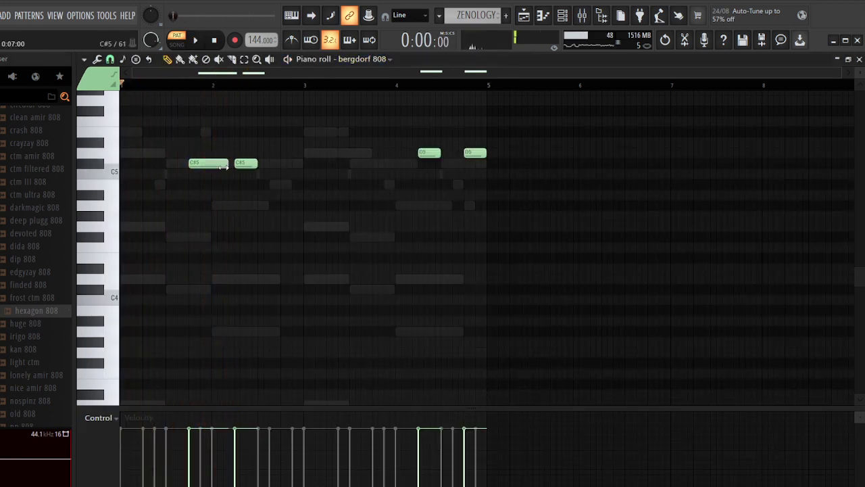
# Delete the finded 808's C#5 at the start of bar 2 and play the line
pyautogui.press('Down')
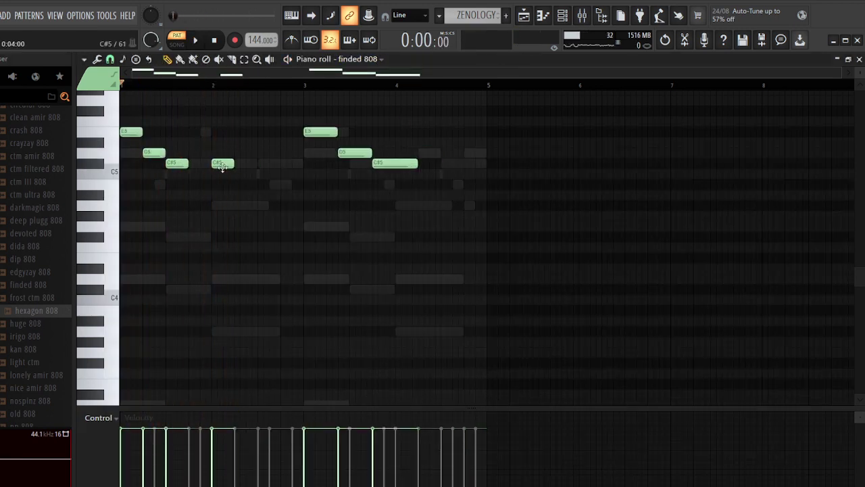
pyautogui.press('space')
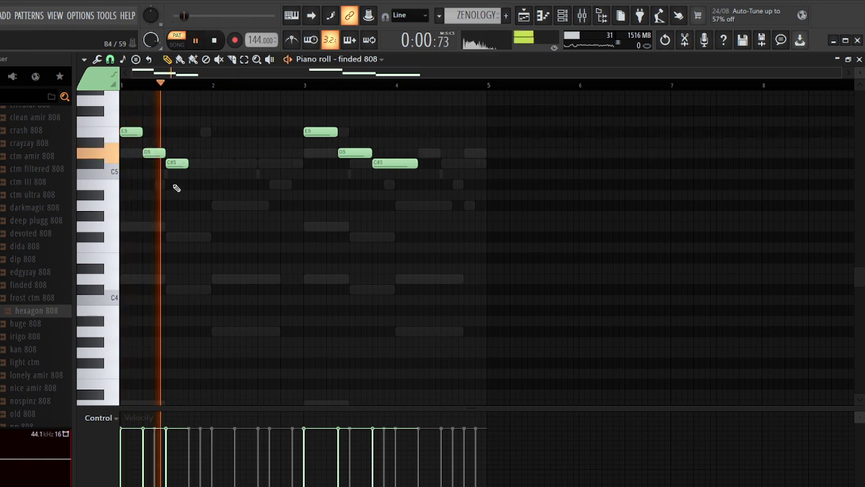
pyautogui.press('space')
# Try a B4 note, replace it with an A4 slide note midway through bar 1's C#5, and shorten it to the C#5's end
pyautogui.click(179, 185)
pyautogui.press('space')
pyautogui.press('space')
pyautogui.rightClick(211, 184)
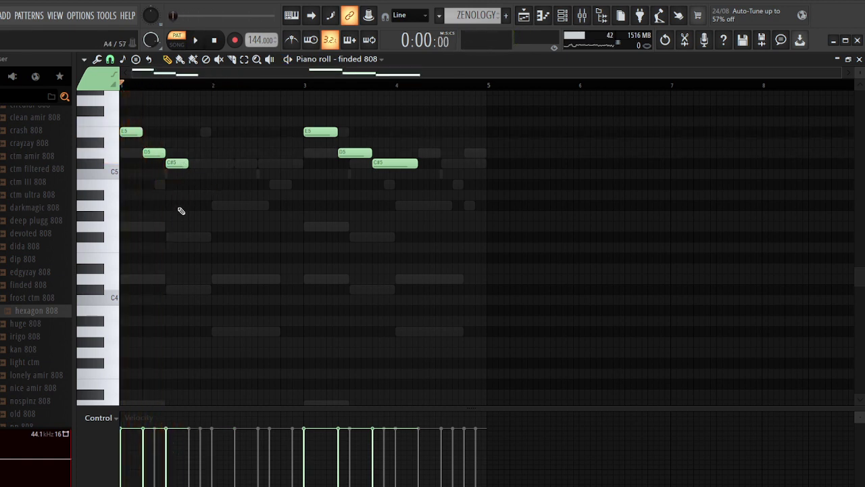
pyautogui.click(181, 206)
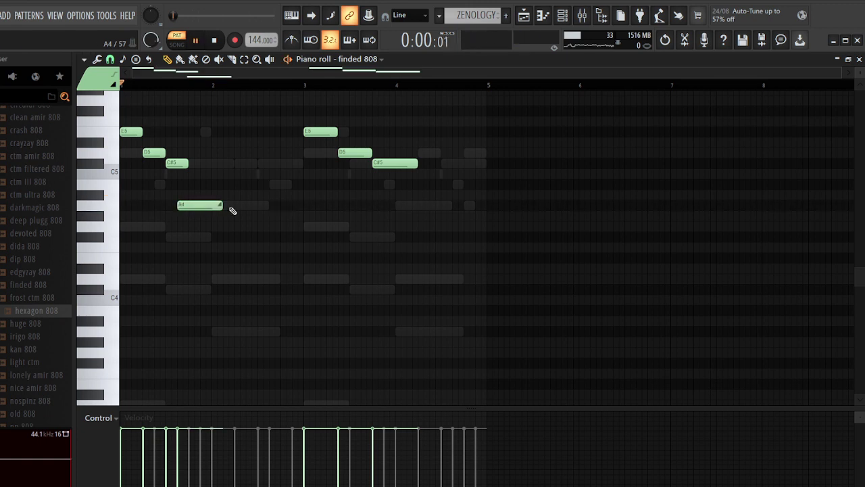
pyautogui.press('space')
pyautogui.moveTo(222, 206); pyautogui.dragTo(189, 206)
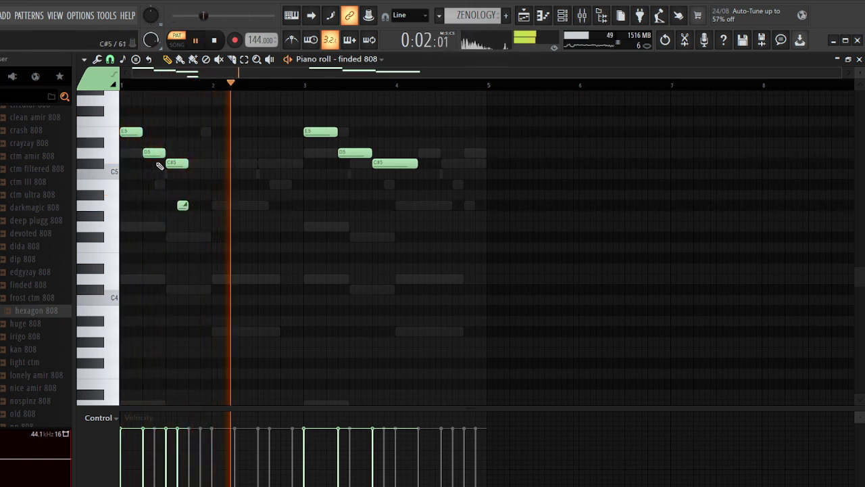
# Add a short slide note over the second half of the finded 808's bar 1 D5 and place it at G6
pyautogui.click(159, 110)
pyautogui.scroll(1, 171, 156)
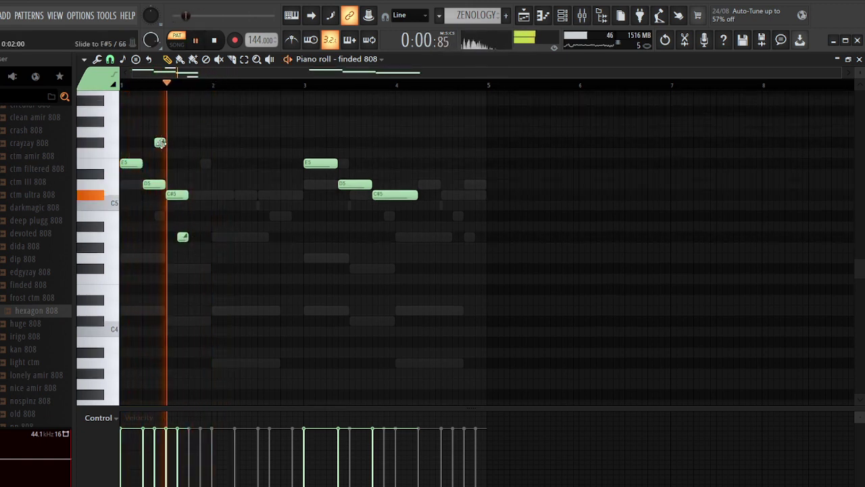
pyautogui.press('space')
pyautogui.moveTo(159, 143)
pyautogui.mouseDown()
pyautogui.moveTo(157, 100)
pyautogui.moveTo(160, 148)
pyautogui.mouseUp()
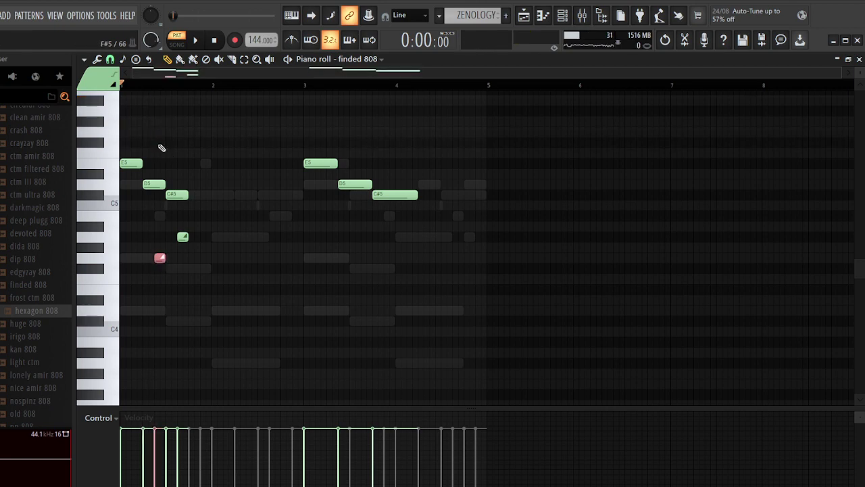
pyautogui.hotkey('ctrl', 'Up')
pyautogui.hotkey('ctrl', 'Up')
pyautogui.scroll(3, 162, 147)
pyautogui.press('space')
pyautogui.keyDown('ctrl'); pyautogui.click(218, 145); pyautogui.keyUp('ctrl')
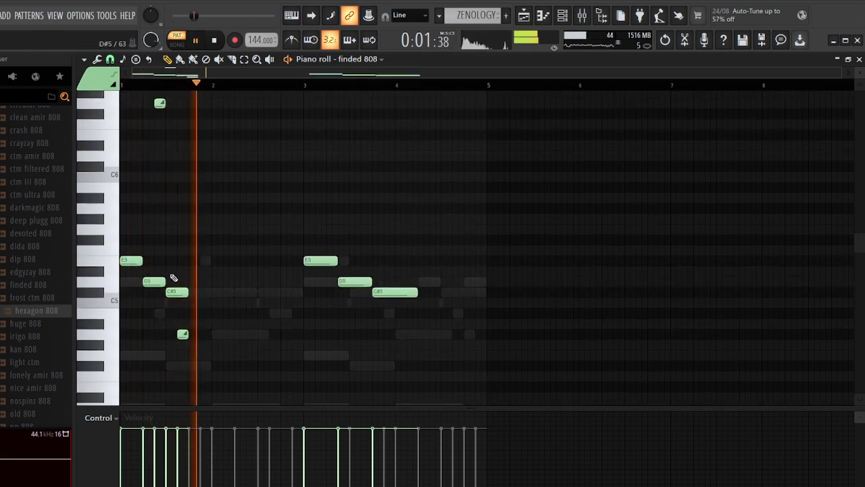
# Lower the slide note under the finded 808's bar 1 C#5 from A4 to F#4
pyautogui.moveTo(177, 338); pyautogui.dragTo(190, 346)
pyautogui.hotkey('shift', 'Down')
pyautogui.hotkey('shift', 'Down')
pyautogui.press('space')
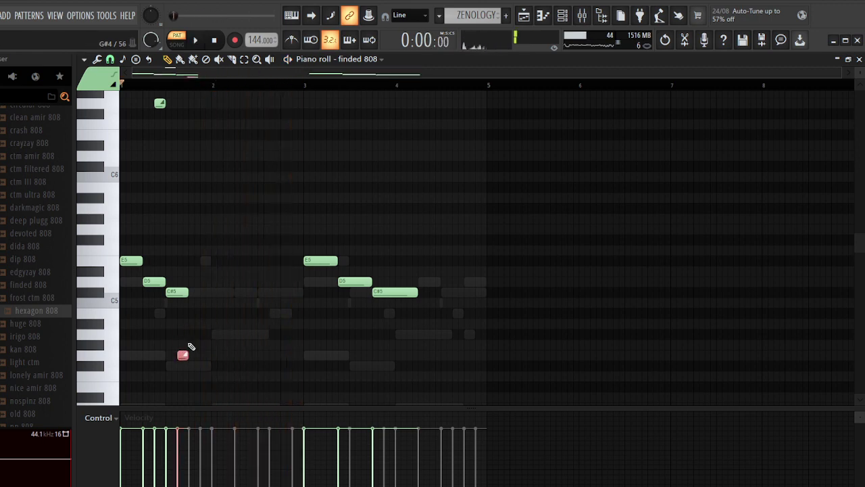
pyautogui.press('space')
pyautogui.hotkey('shift', 'Down')
pyautogui.keyDown('ctrl'); pyautogui.click(213, 332); pyautogui.keyUp('ctrl')
pyautogui.press('space')
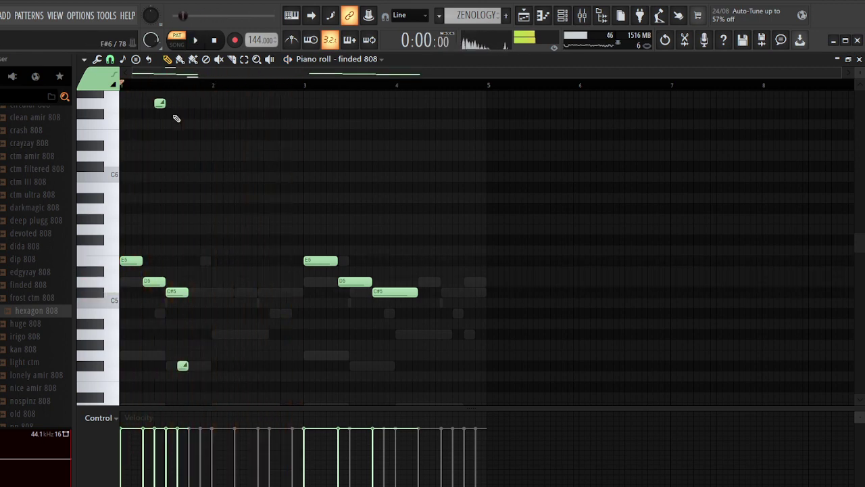
# Halve the length of the finded 808's slide notes and delete the F#4 one
pyautogui.press('space')
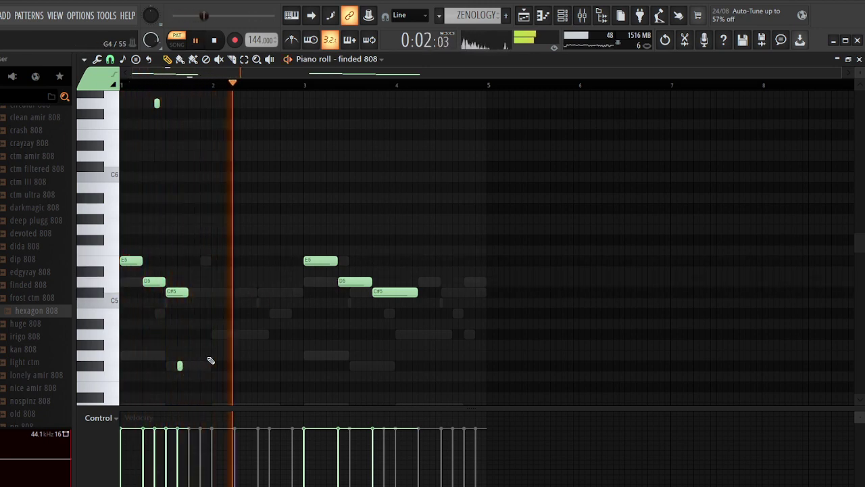
pyautogui.rightClick(179, 366)
pyautogui.press('space')
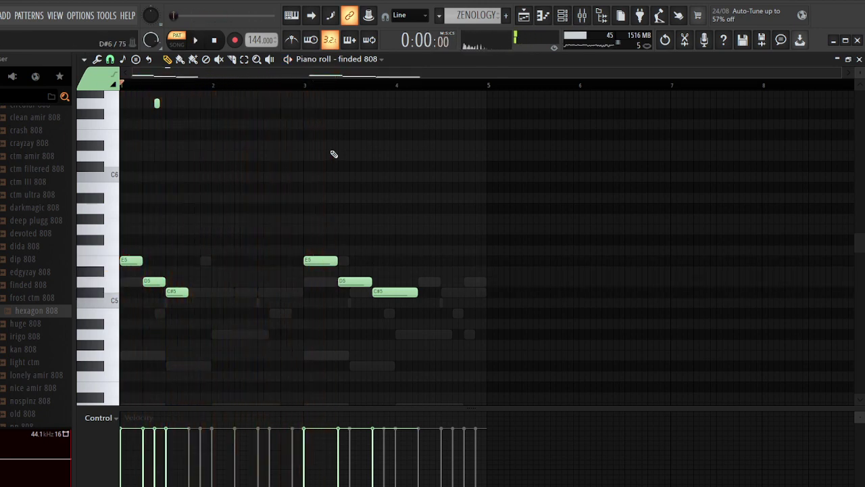
# Add a G6 slide note over the finded 808's bar 3 E5 and an F#4 slide note under bar 4's C#5
pyautogui.press('space')
pyautogui.click(331, 103)
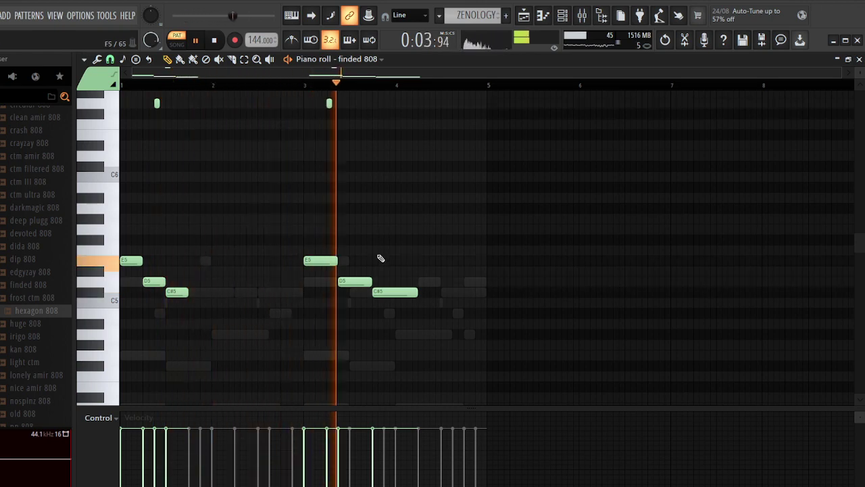
pyautogui.click(416, 313)
pyautogui.press('space')
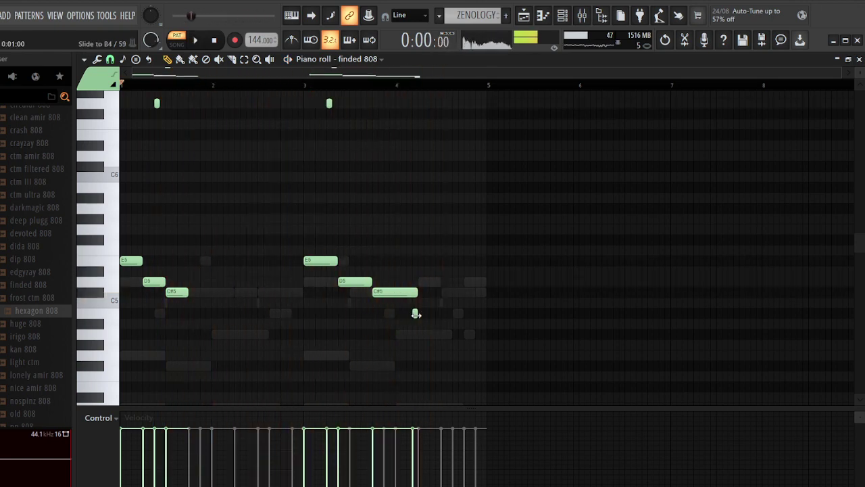
pyautogui.moveTo(404, 314); pyautogui.dragTo(409, 368)
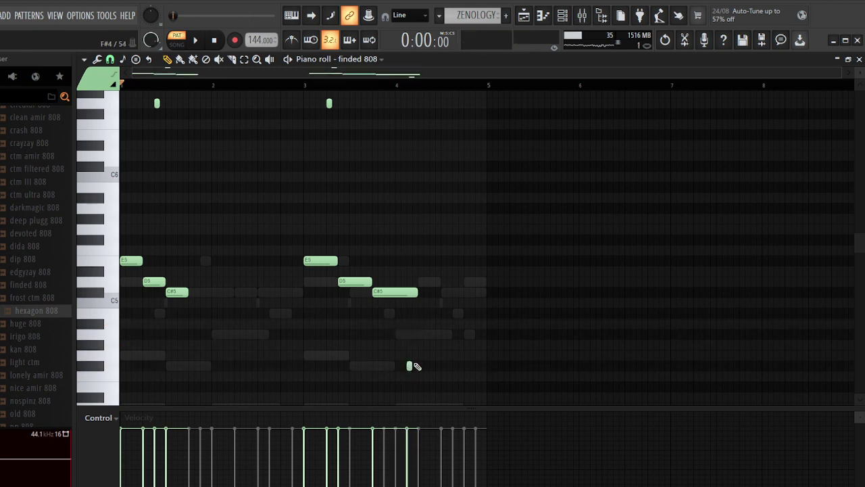
pyautogui.press('space')
# Audition other 808 samples and replace the finded 808 channel's sample with nice amir 808, keeping its notes
pyautogui.press('F6')
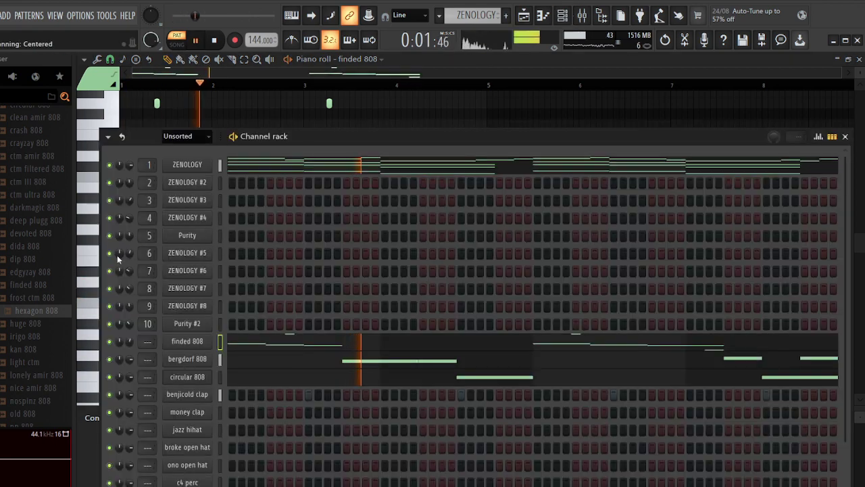
pyautogui.press('space')
pyautogui.click(37, 378)
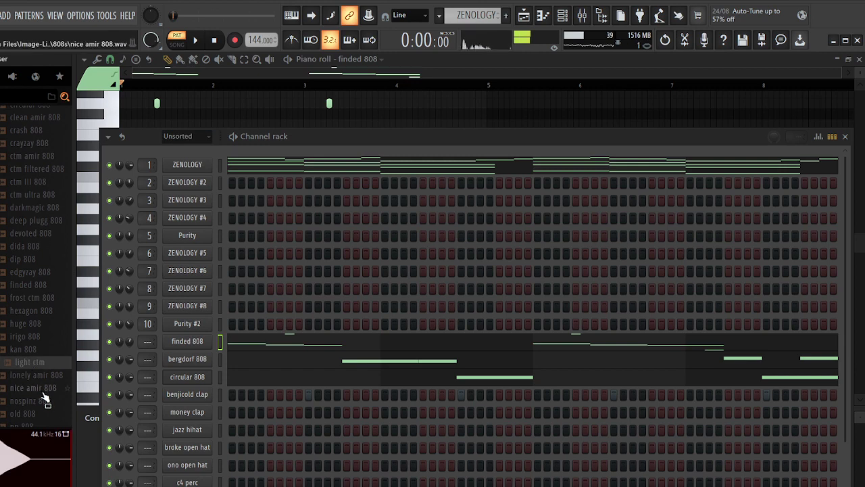
pyautogui.click(42, 389)
pyautogui.moveTo(169, 344); pyautogui.dragTo(169, 344)
pyautogui.press('space')
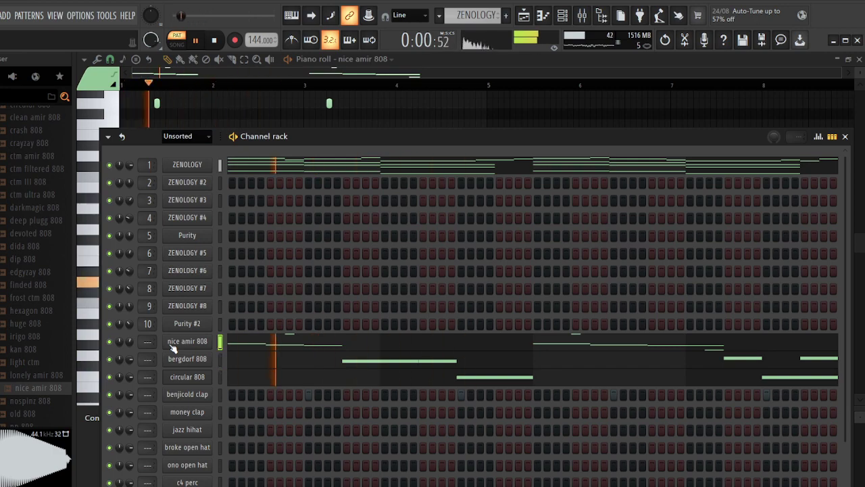
# Collapse the new jazz kit's 808s folder in the sample browser
pyautogui.click(562, 14)
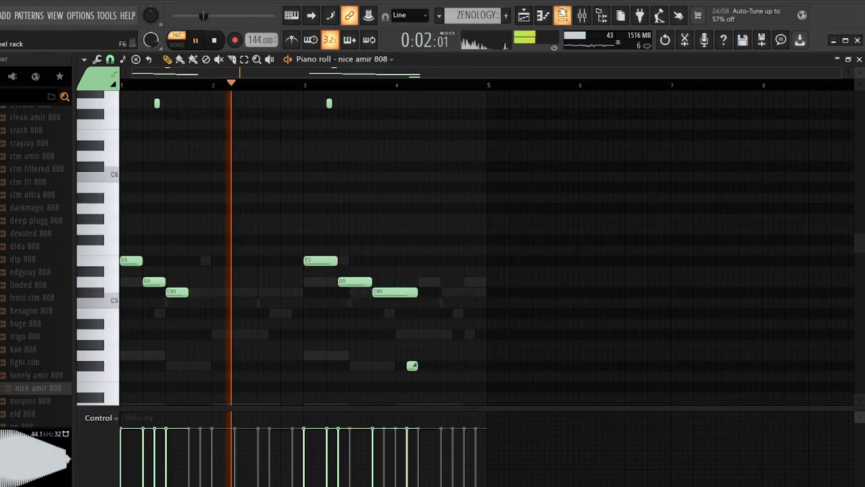
pyautogui.click(562, 15)
pyautogui.scroll(5, 24, 220)
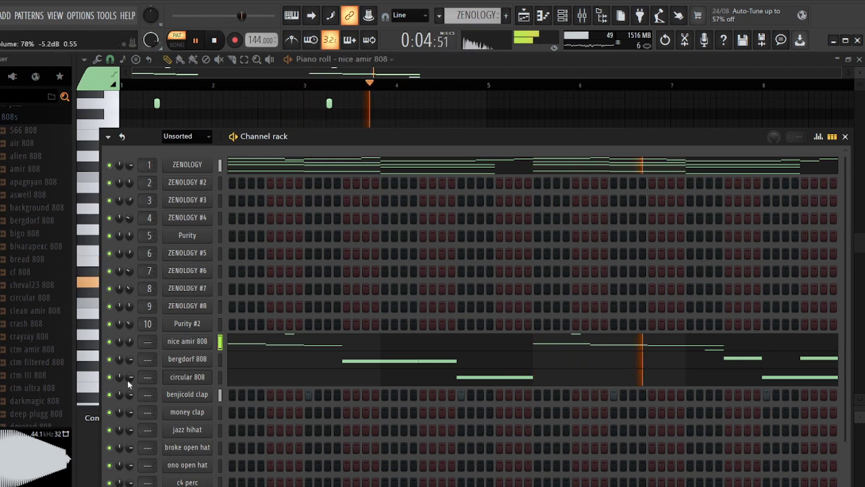
pyautogui.scroll(4, 29, 251)
pyautogui.click(29, 251)
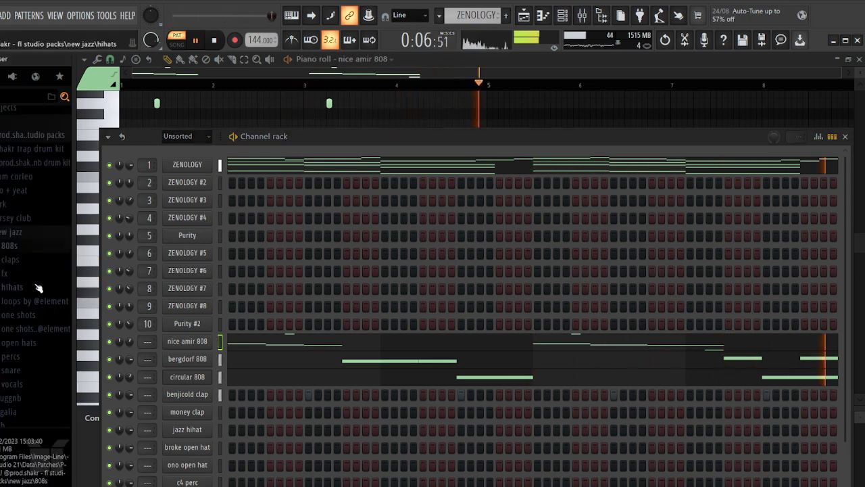
# Toggle Reverse polarity in the circular 808 sampler's precomputed effects and close its settings
pyautogui.click(177, 375)
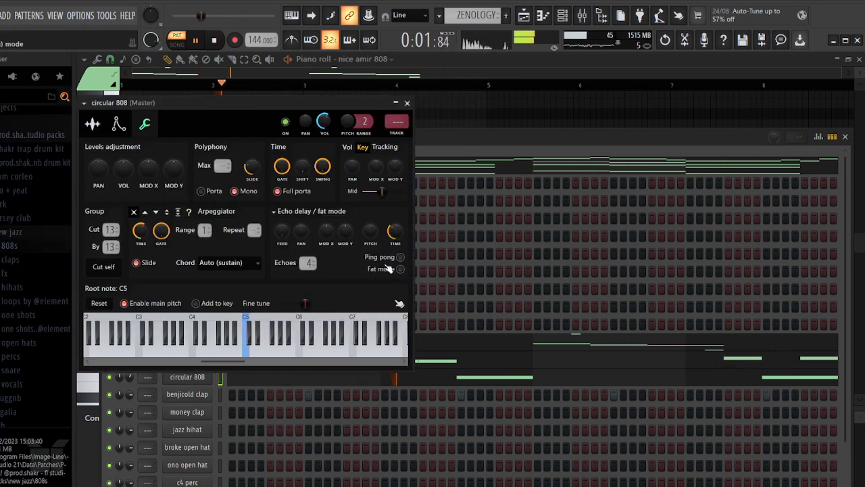
pyautogui.click(92, 124)
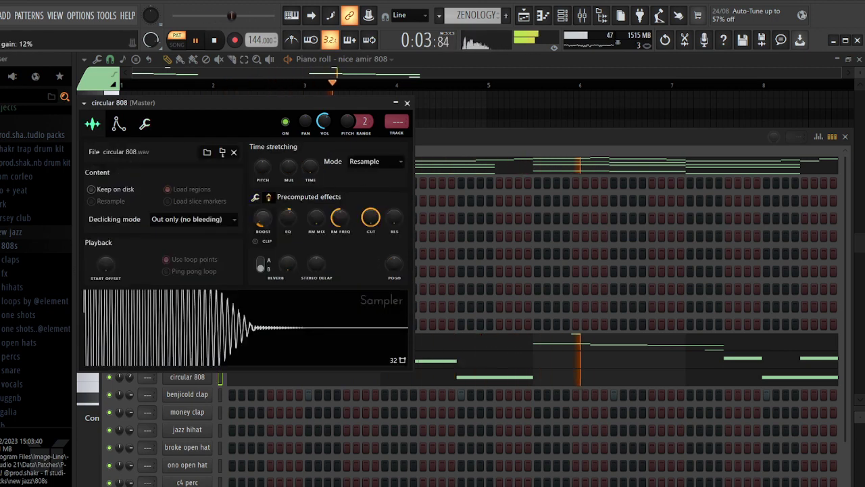
pyautogui.click(257, 198)
pyautogui.click(348, 213)
pyautogui.click(184, 376)
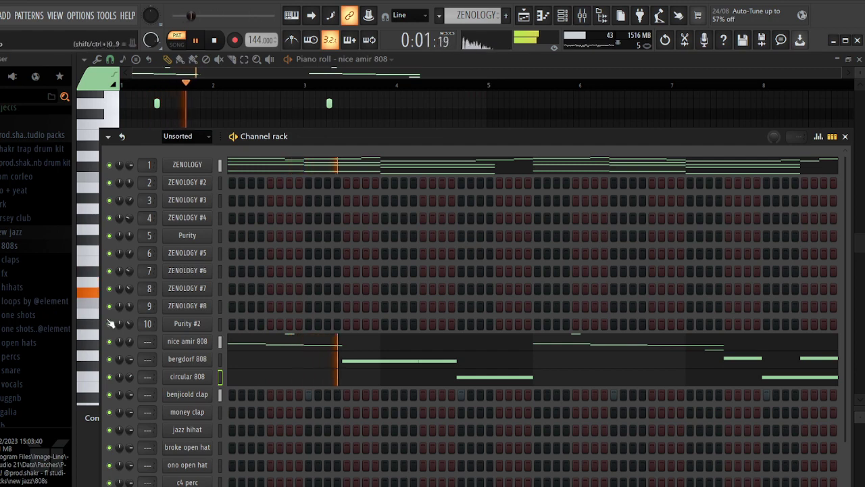
# Try alternative positions for the benjicold clap's second hit, including steps 21, 29 and 30
pyautogui.scroll(-3, 275, 303)
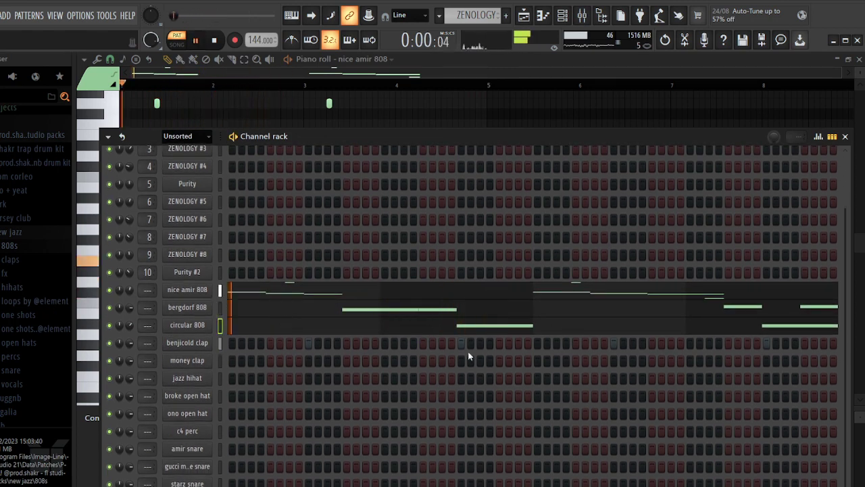
pyautogui.click(424, 347)
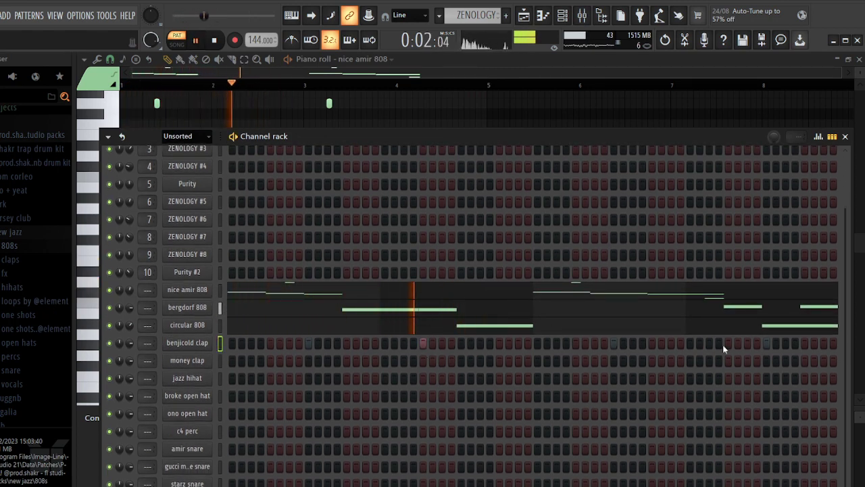
pyautogui.rightClick(424, 346)
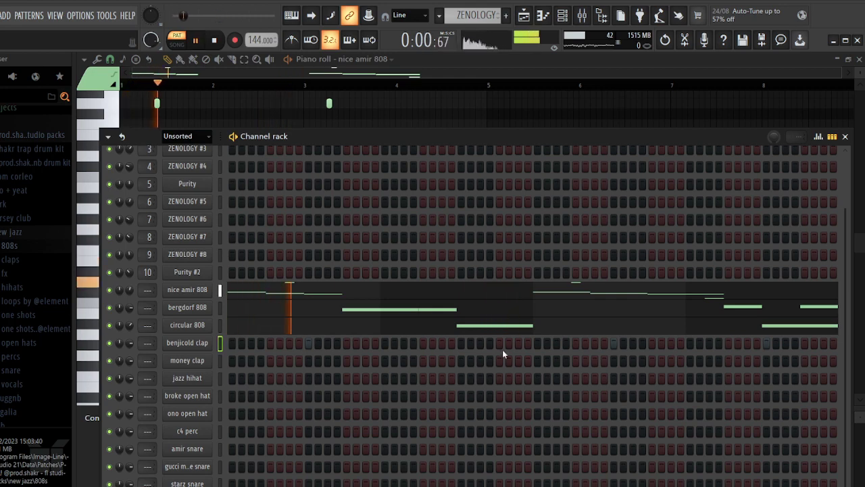
pyautogui.click(501, 346)
pyautogui.click(511, 345)
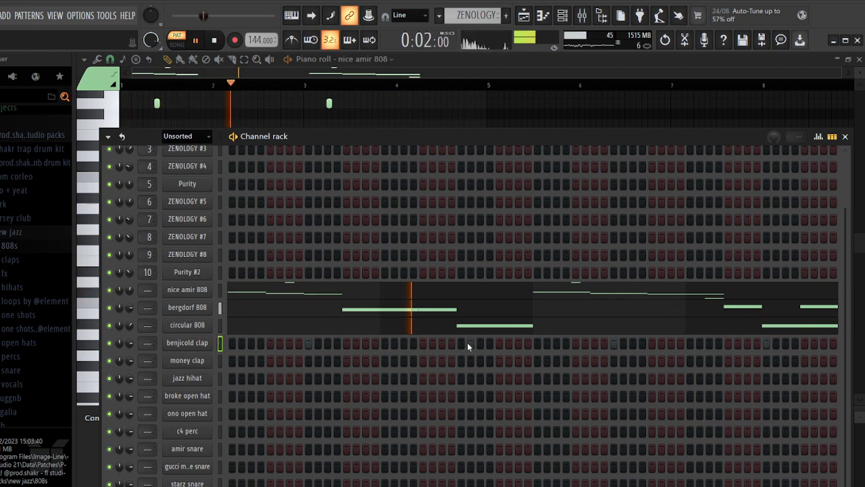
# Place money clap hits on steps 5 and 37, and broke open hat hits on steps 1, 13, 33, 39 and 45
pyautogui.moveTo(341, 140); pyautogui.dragTo(340, 98)
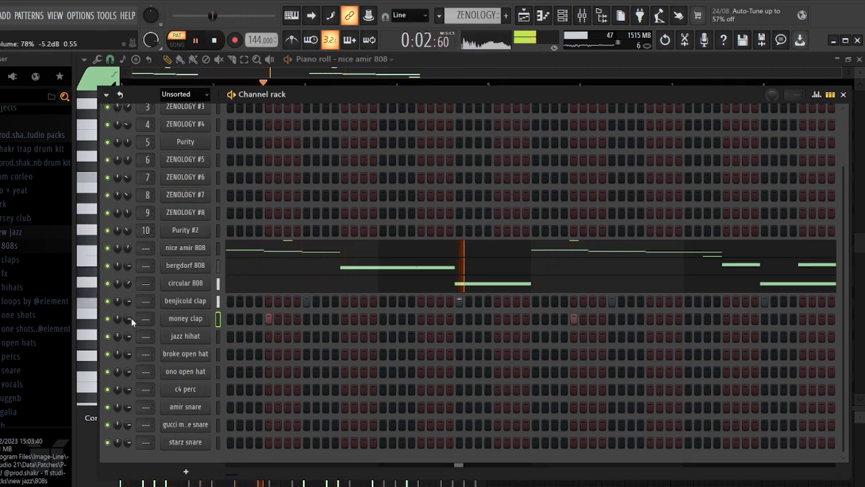
pyautogui.click(229, 357)
pyautogui.press('space')
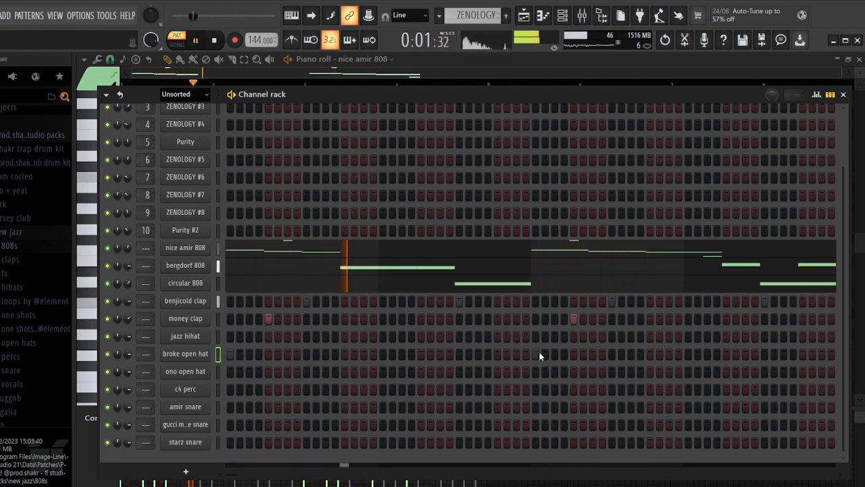
pyautogui.click(269, 353)
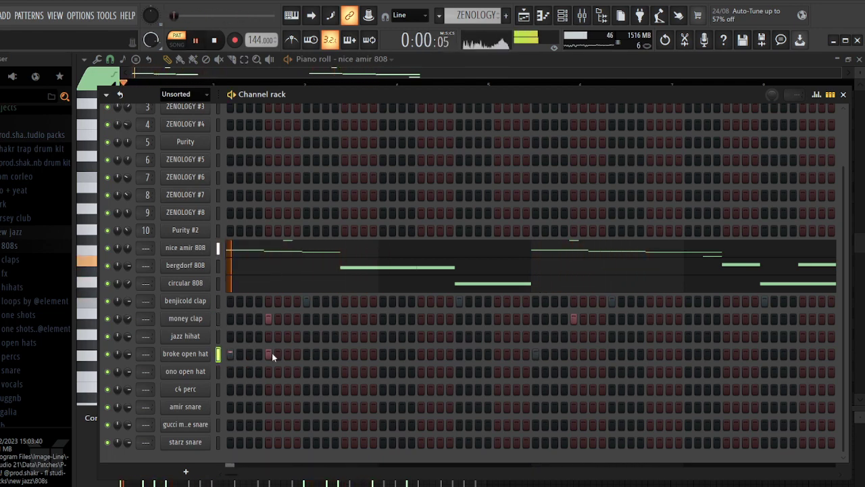
pyautogui.click(345, 354)
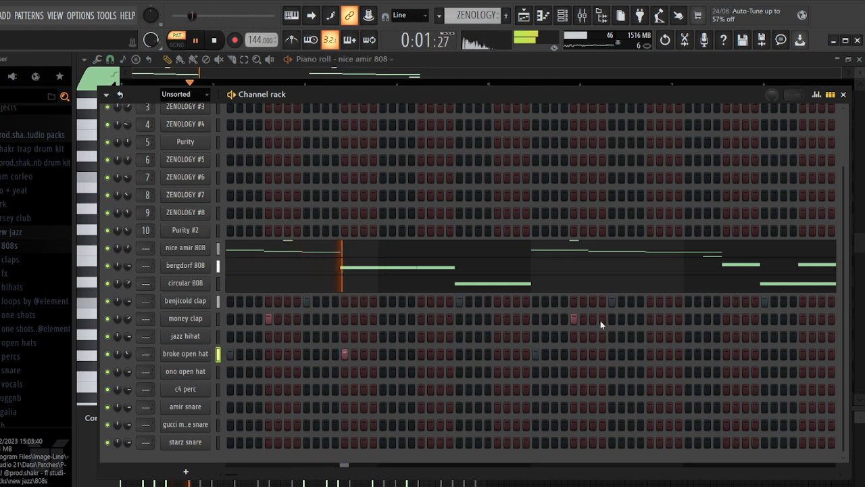
pyautogui.click(593, 354)
pyautogui.click(651, 354)
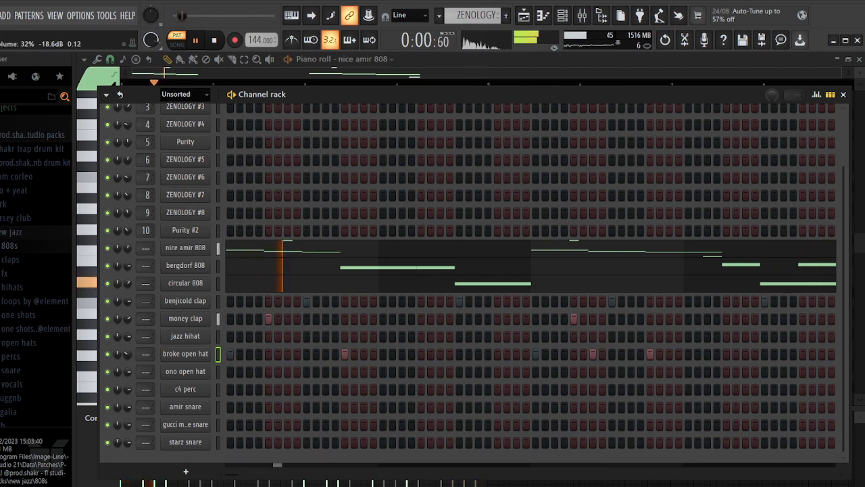
# Place ono open hat hits on steps 29 and 61 and lower the channel's volume to 24%
pyautogui.click(498, 371)
pyautogui.click(802, 372)
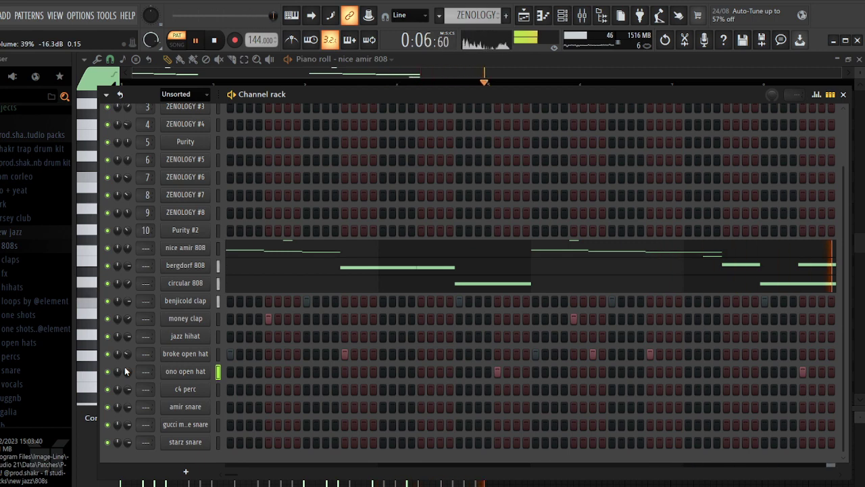
pyautogui.click(185, 372)
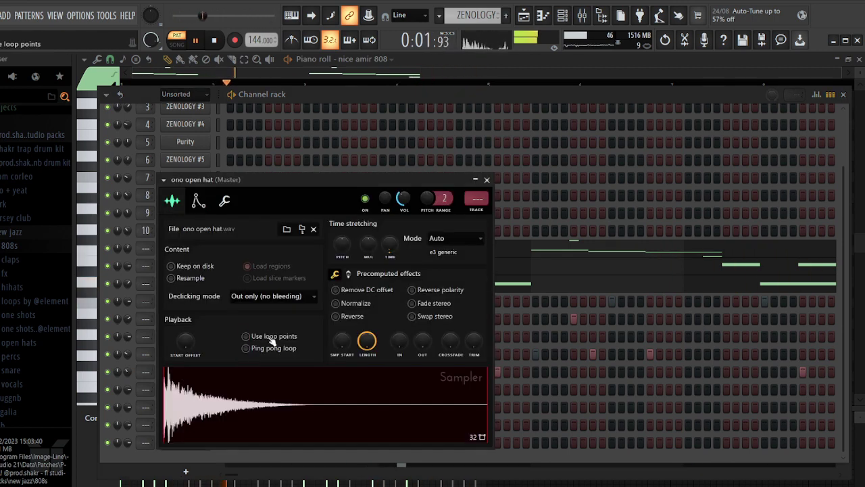
pyautogui.click(487, 180)
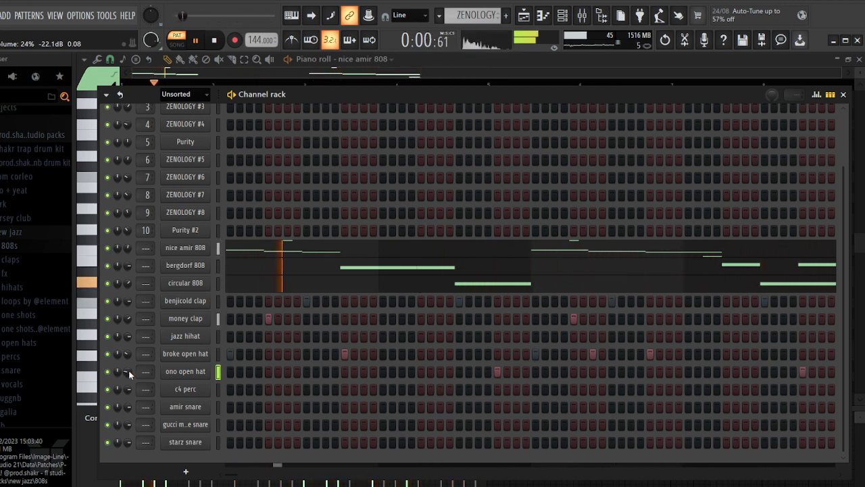
# Place c4 perc hits on steps 3 and 35 and amir snare hits on steps 31 and 63, and adjust the snare's volume
pyautogui.click(287, 389)
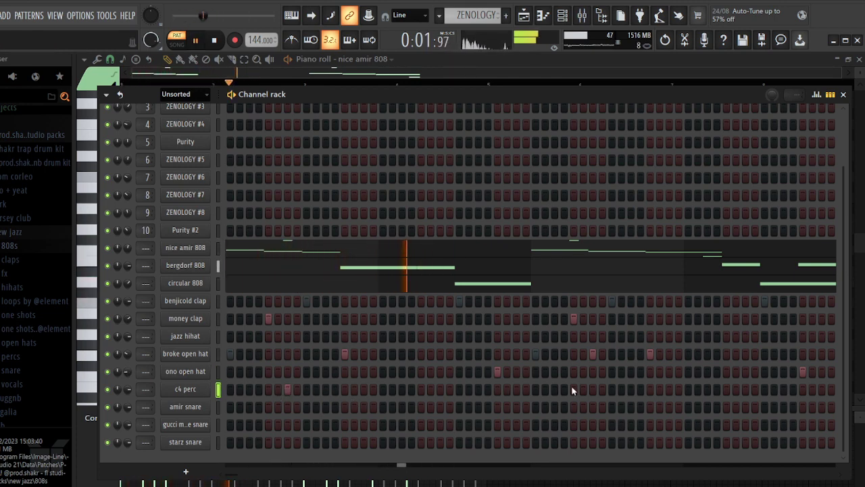
pyautogui.click(593, 389)
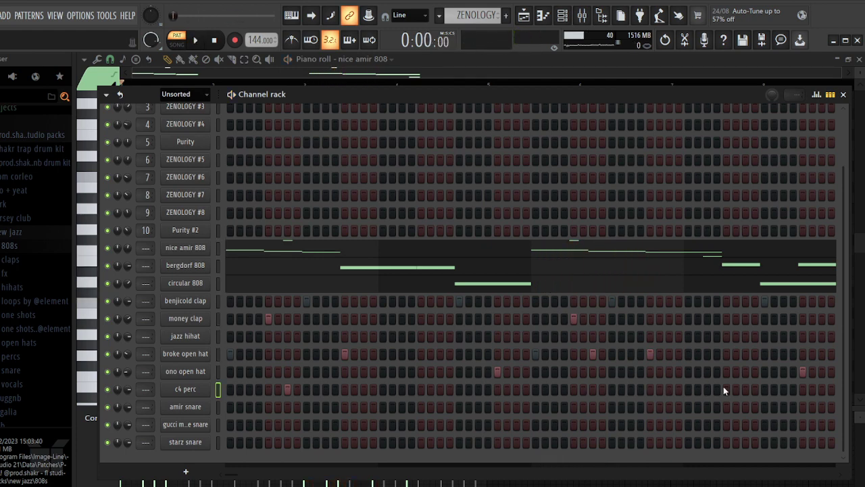
pyautogui.click(252, 390)
pyautogui.press('space')
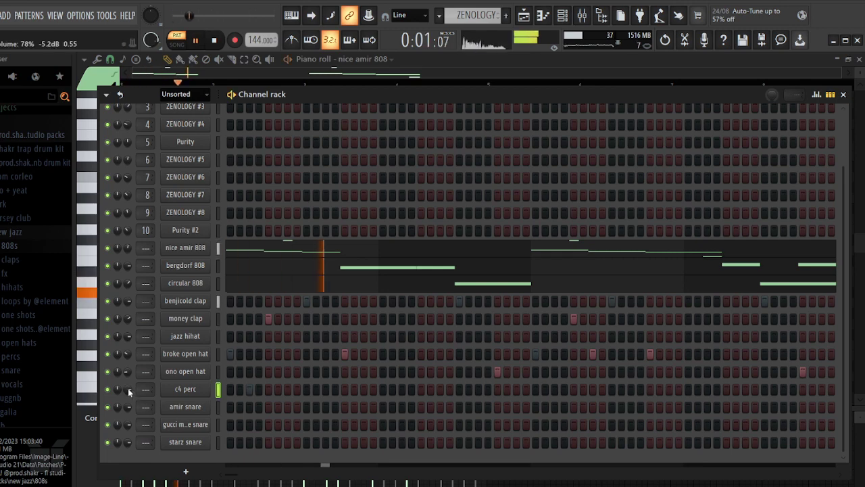
pyautogui.click(185, 388)
pyautogui.press('space')
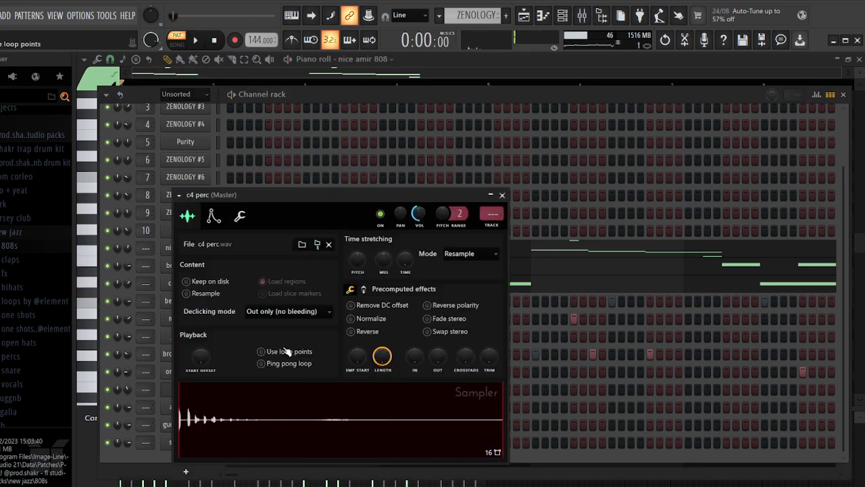
pyautogui.press('Escape')
pyautogui.press('space')
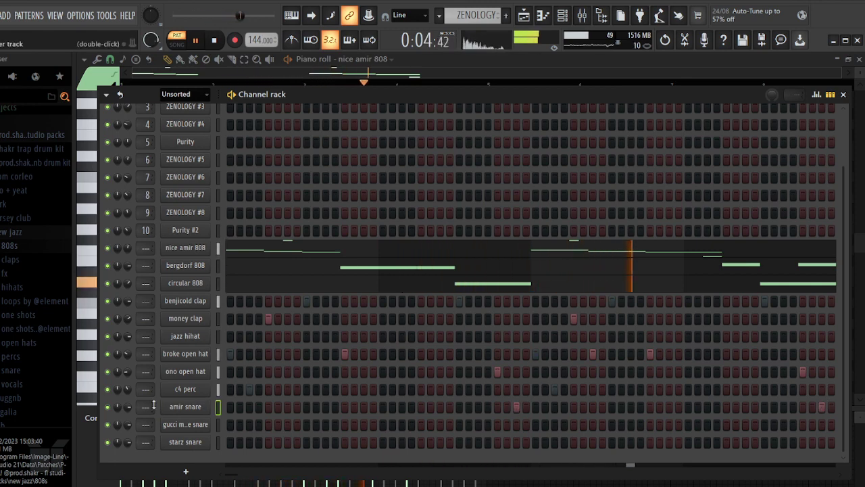
pyautogui.moveTo(127, 407); pyautogui.dragTo(127, 410)
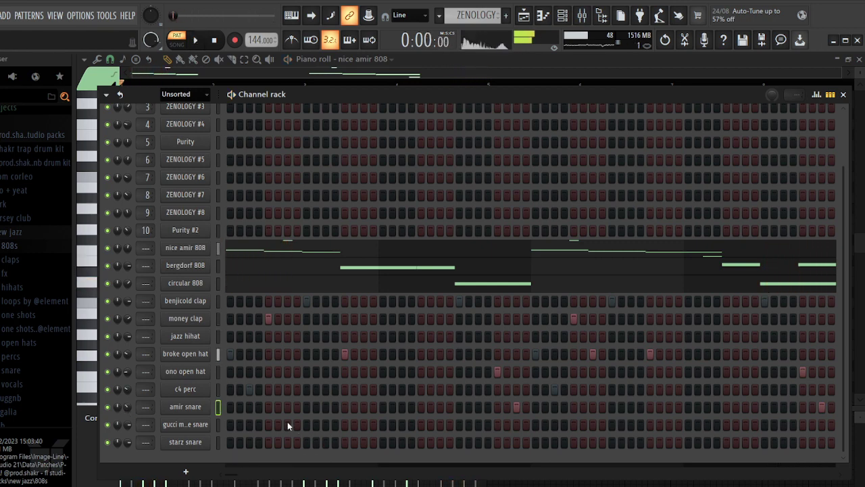
# Place gucci snare hits on steps 7, 15, 19, 47, 51 and 53
pyautogui.click(363, 424)
pyautogui.click(401, 424)
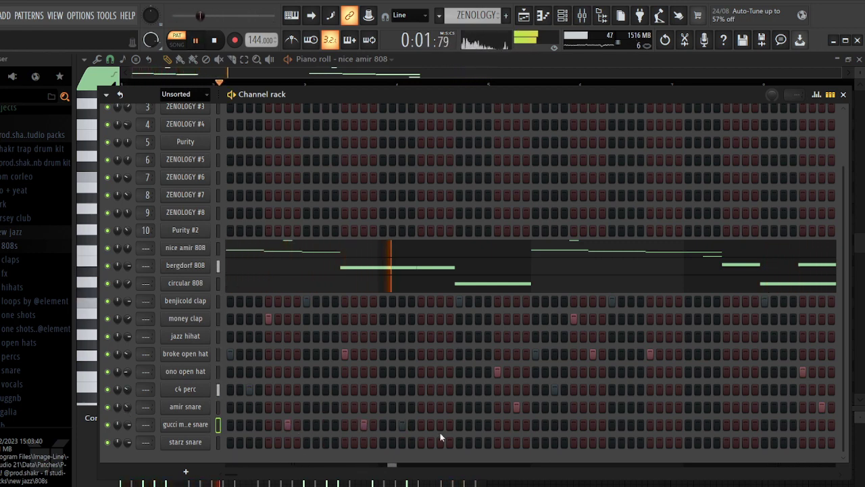
pyautogui.click(670, 424)
pyautogui.click(707, 424)
pyautogui.click(727, 424)
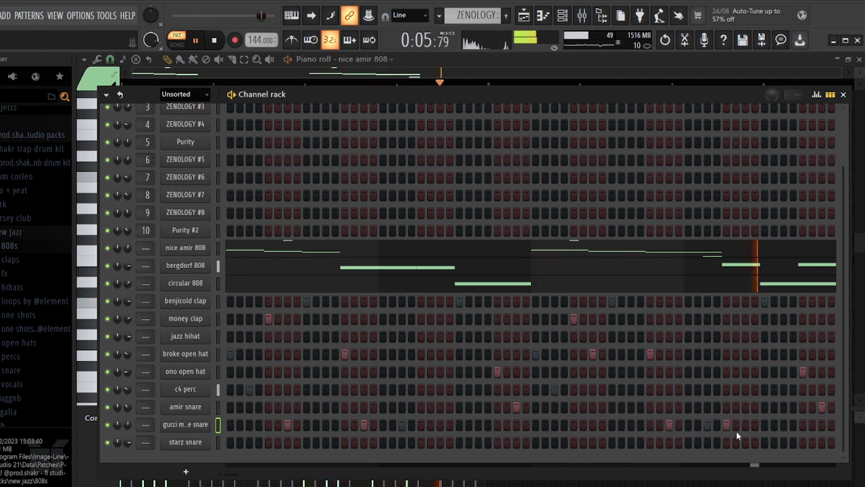
# Place starz snare hits on steps 23 and 29 and lower the channel's volume to 68%
pyautogui.click(440, 443)
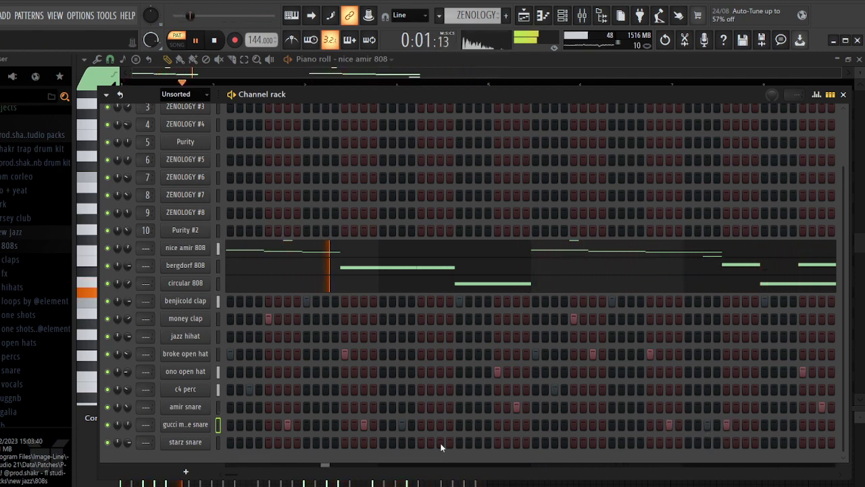
pyautogui.click(478, 443)
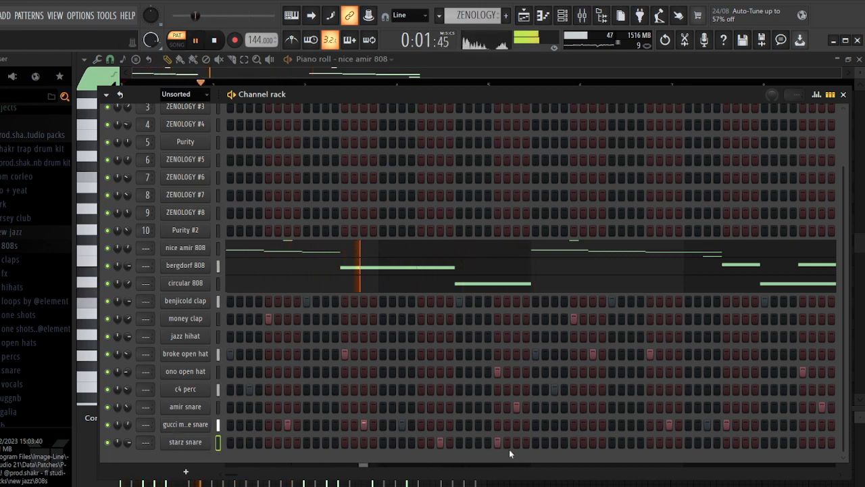
pyautogui.moveTo(128, 443); pyautogui.dragTo(127, 449)
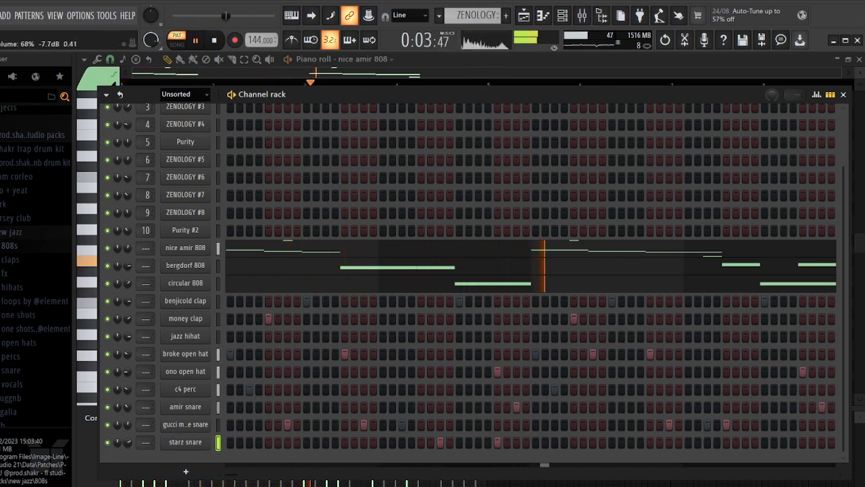
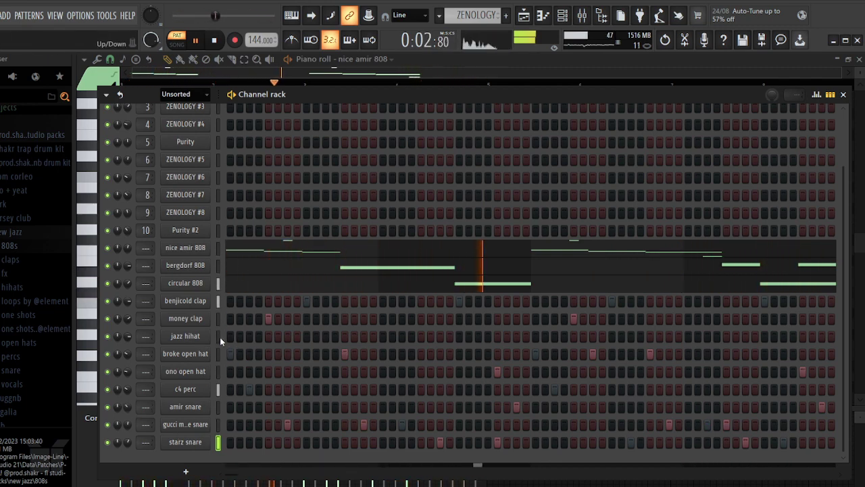
# Place jazz hihat hits on steps 1, 4, 7, 9, 11, 15, 17, 20, 23, 27 and 29
pyautogui.click(287, 337)
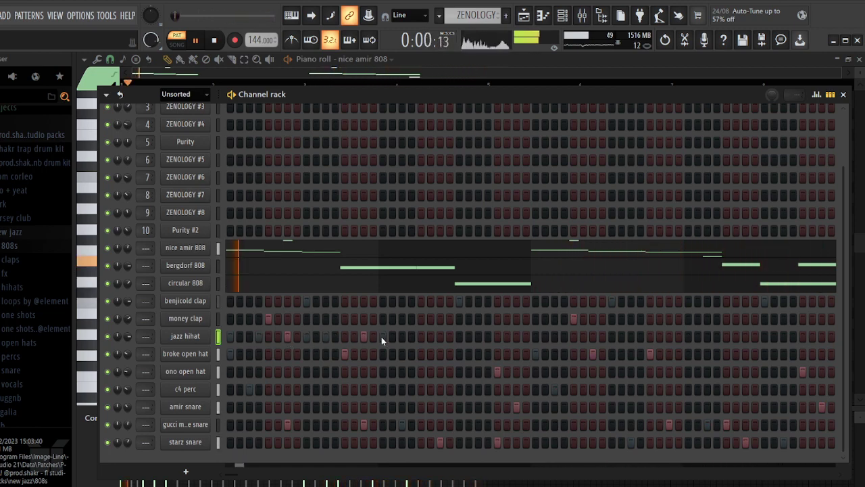
pyautogui.click(438, 336)
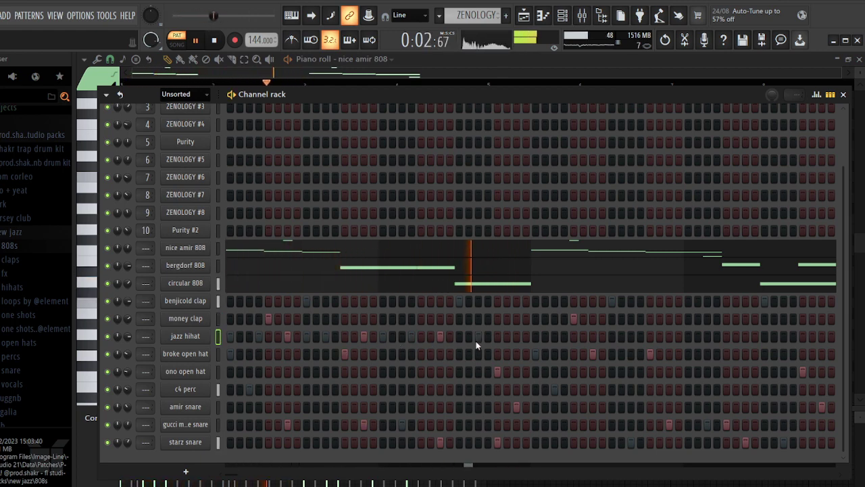
pyautogui.press('space')
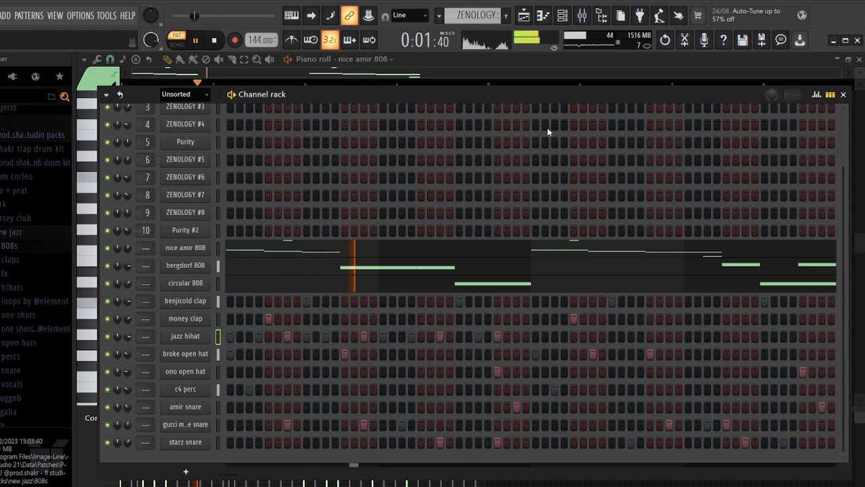
# In the jazz hihat piano roll, add short G4 and F#4 notes on steps 8 and 13, and B4 and A4 on steps 31 and 32
pyautogui.press('F6')
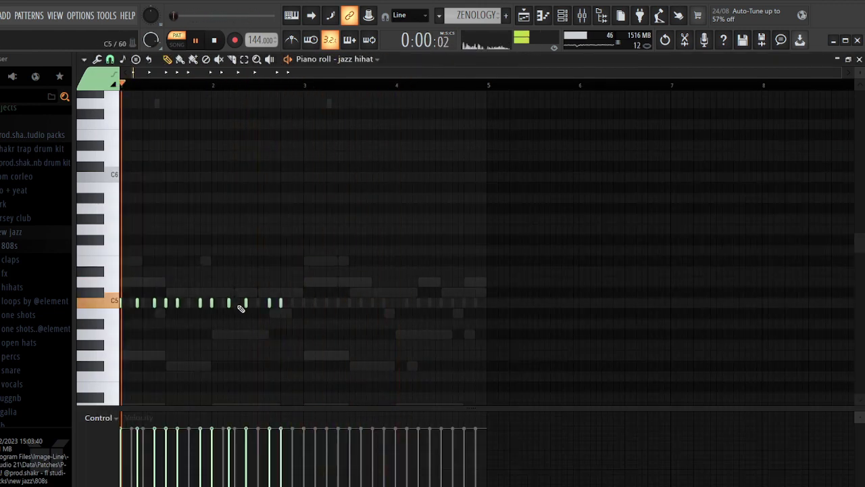
pyautogui.scroll(2, 274, 94)
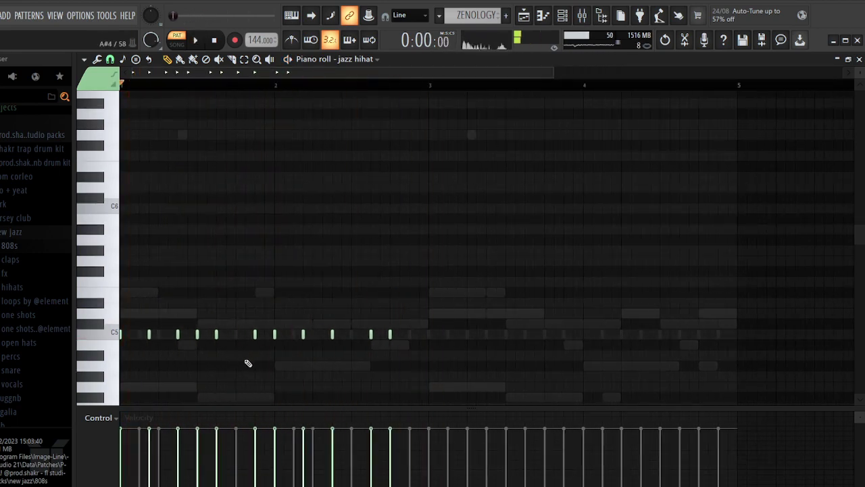
pyautogui.scroll(-4, 244, 349)
pyautogui.keyDown('ctrl'); pyautogui.scroll(2, 242, 338); pyautogui.keyUp('ctrl')
pyautogui.click(240, 333)
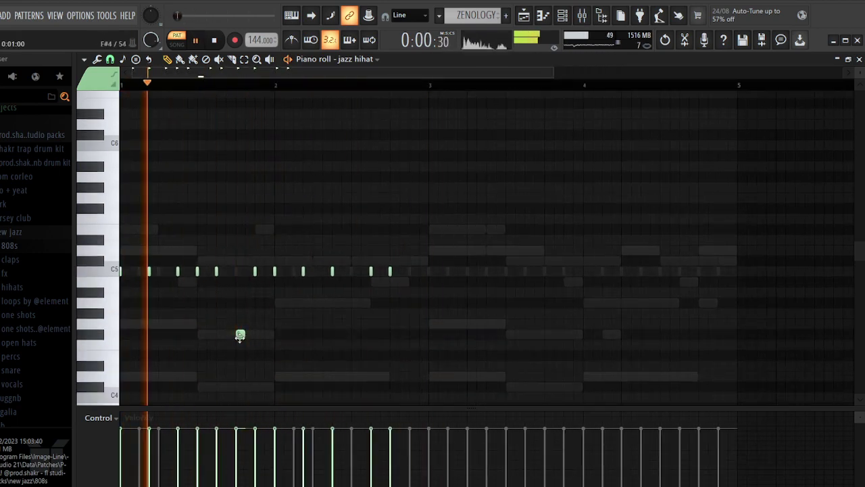
pyautogui.click(414, 281)
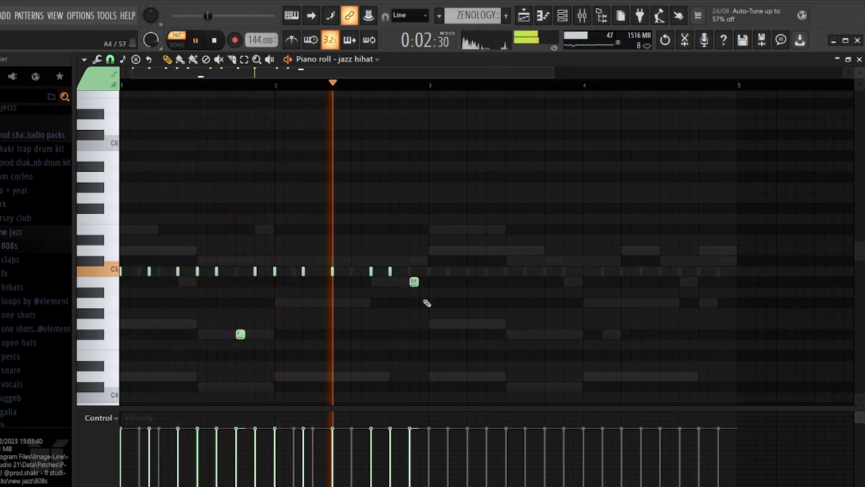
pyautogui.click(424, 303)
pyautogui.click(192, 325)
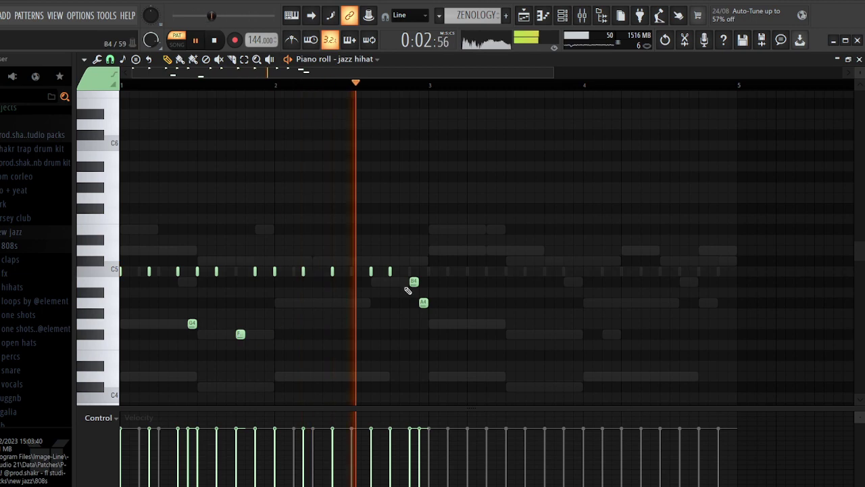
# Duplicate the two-bar hi-hat pattern into bars 3 and 4, clear the time selection and play it back
pyautogui.hotkey('ctrl', 'b')
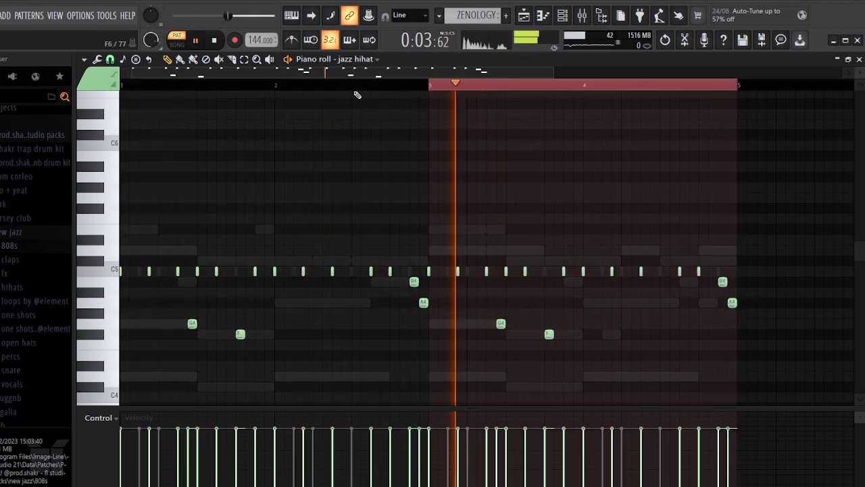
pyautogui.click(357, 89)
pyautogui.press('space')
pyautogui.press('space')
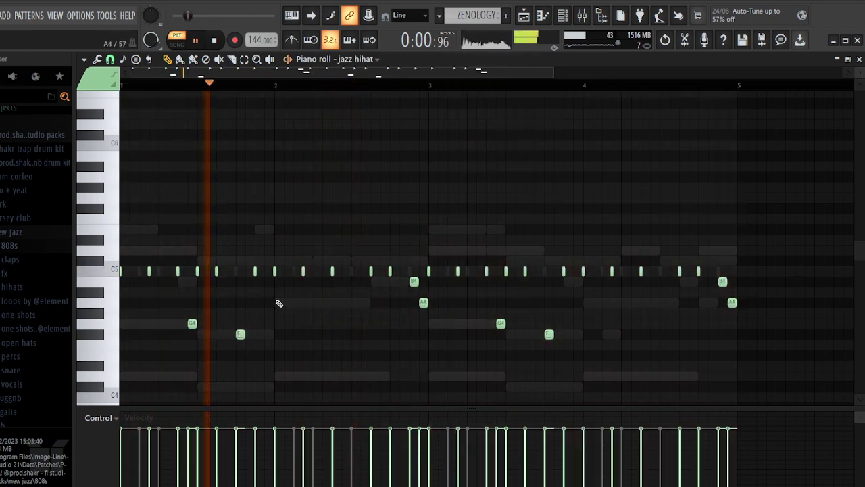
# Add a fast four-note A4 hi-hat roll in bar 2 with gradually decreasing velocities
pyautogui.press('space')
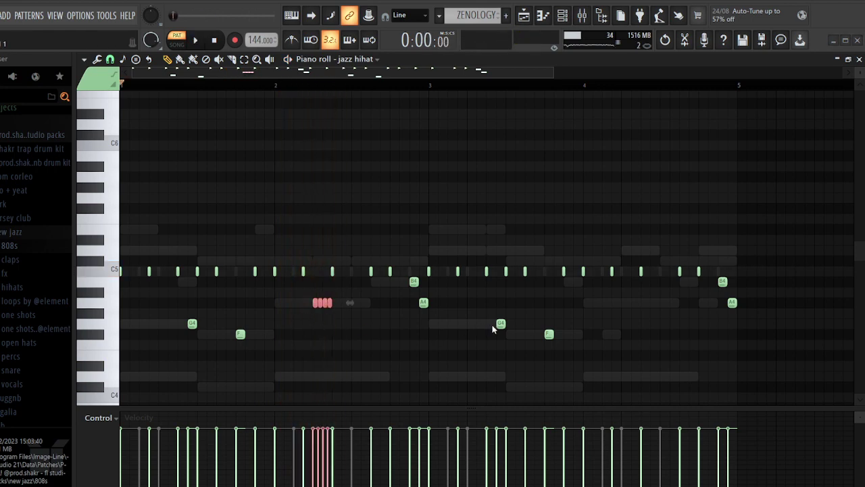
pyautogui.press('space')
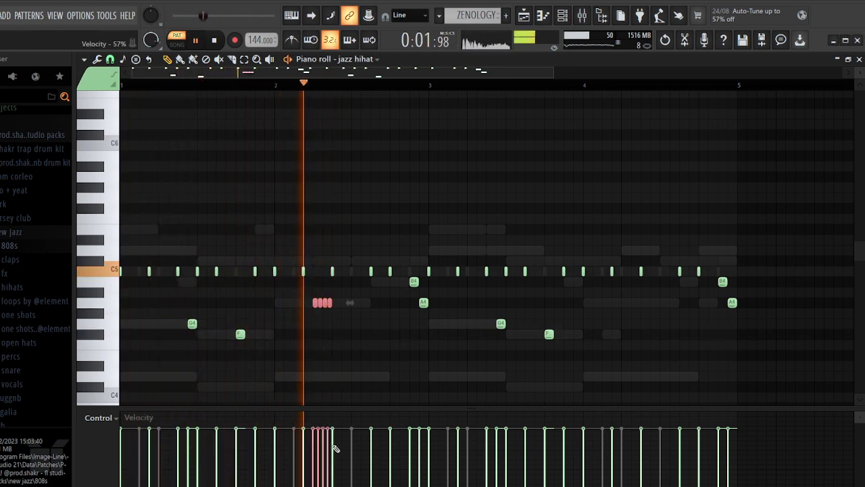
pyautogui.press('space')
pyautogui.press('space')
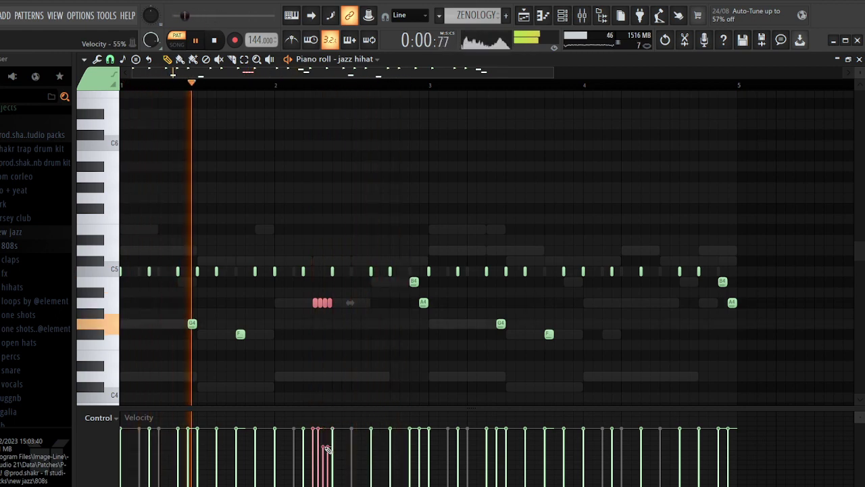
pyautogui.press('space')
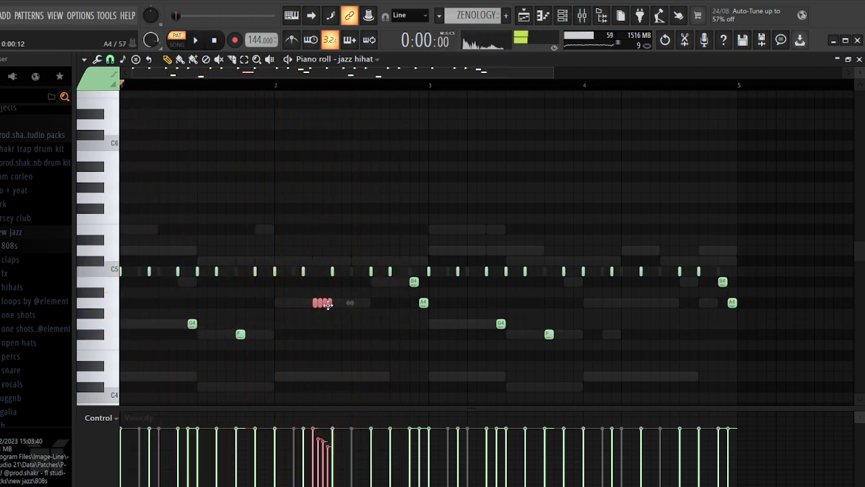
pyautogui.press('space')
# Move the four-note hi-hat roll down to D4 and lower its velocities further
pyautogui.moveTo(327, 304); pyautogui.dragTo(310, 365)
pyautogui.click(328, 343)
pyautogui.scroll(-3, 354, 345)
pyautogui.press('space')
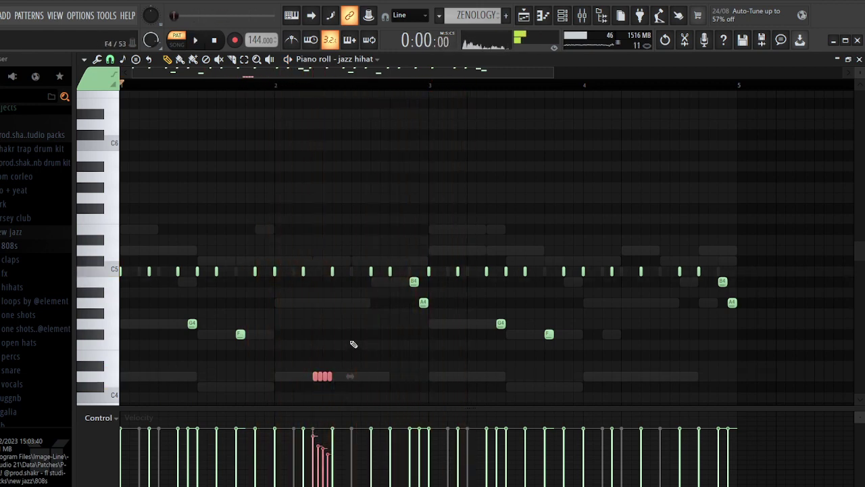
# Copy the four-note D4 roll to the matching position in bar 4
pyautogui.press('space')
pyautogui.moveTo(315, 375); pyautogui.dragTo(524, 380)
pyautogui.click(632, 332)
pyautogui.click(524, 377)
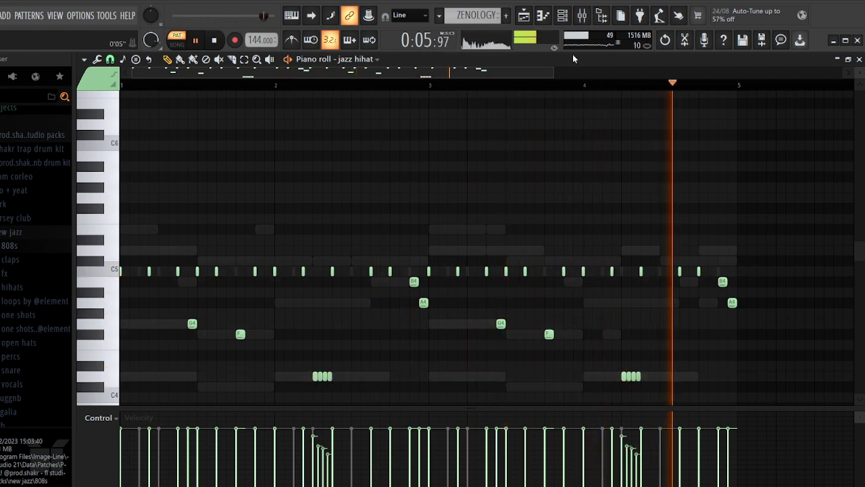
# Apply quick legato to the hi-hat notes and lengthen the short C5 notes in bars 1 and 2 to close the gaps
pyautogui.click(563, 16)
pyautogui.click(398, 111)
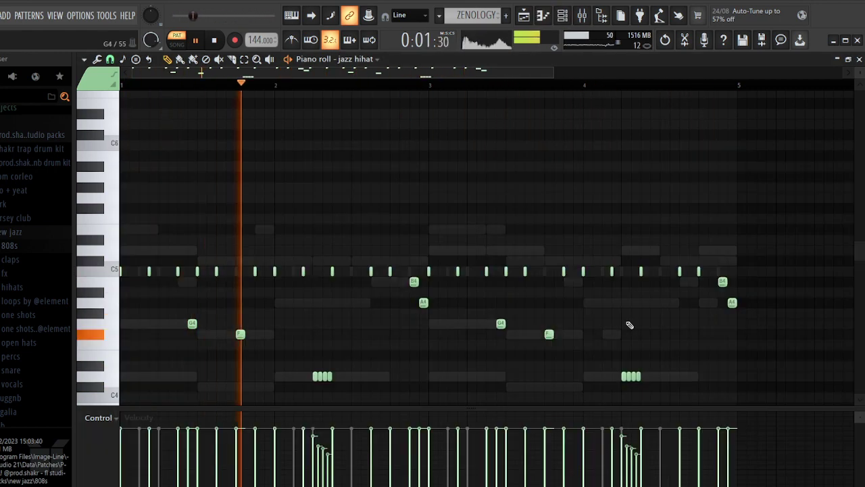
pyautogui.hotkey('ctrl', 'l')
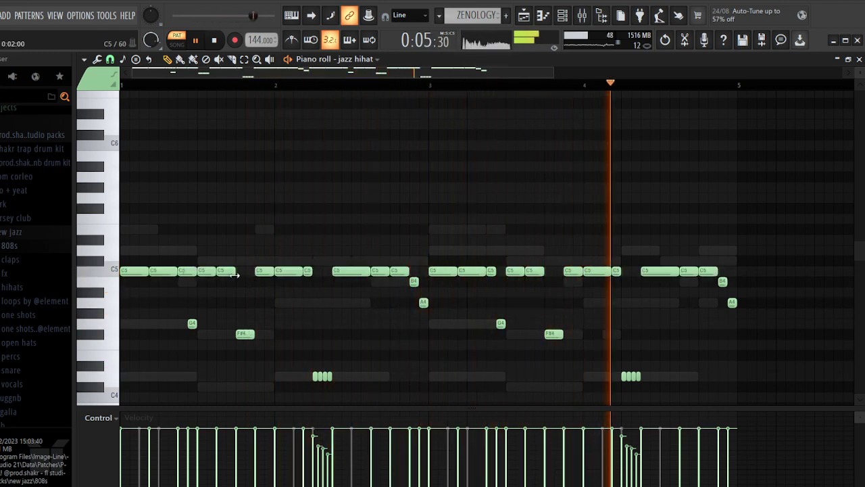
pyautogui.moveTo(234, 275); pyautogui.dragTo(253, 275)
pyautogui.moveTo(311, 274); pyautogui.dragTo(331, 274)
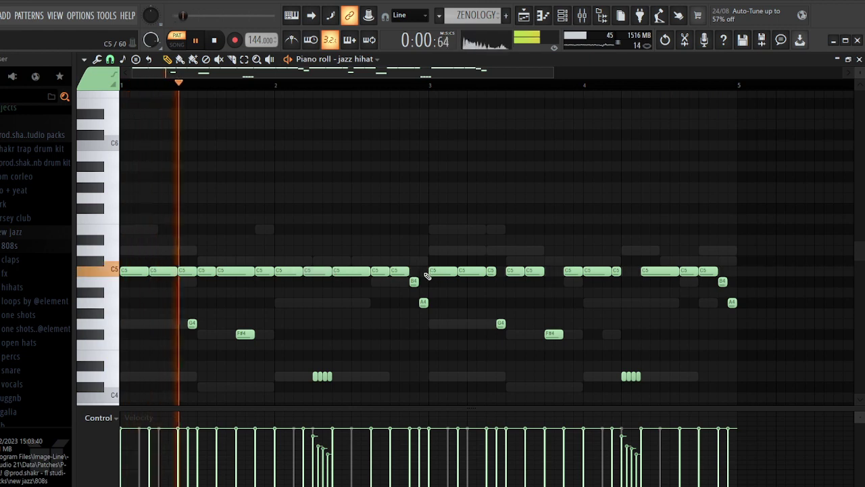
# Lengthen the short C5 hi-hat notes in bars 3 and 4 to close the gaps, undoing the stray note
pyautogui.click(492, 271)
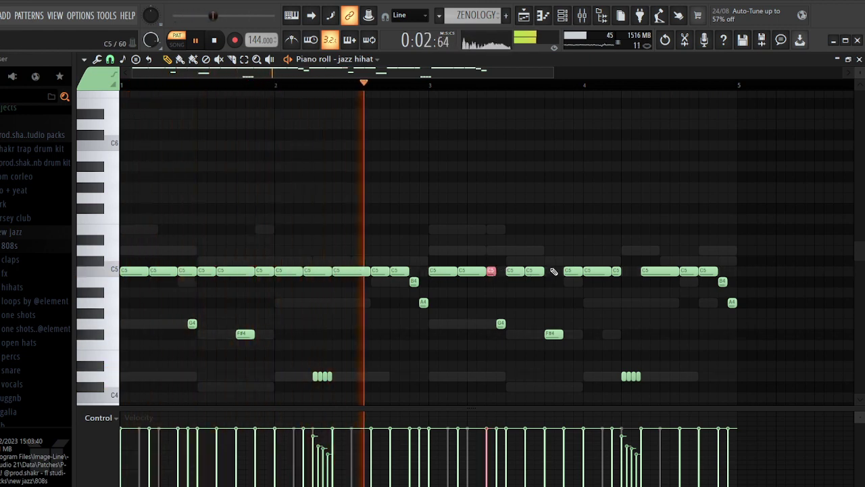
pyautogui.keyDown('ctrl'); pyautogui.keyDown('shift'); pyautogui.click(539, 272); pyautogui.keyUp('shift'); pyautogui.keyUp('ctrl')
pyautogui.moveTo(544, 272); pyautogui.dragTo(555, 262)
pyautogui.click(557, 271)
pyautogui.rightClick(551, 271)
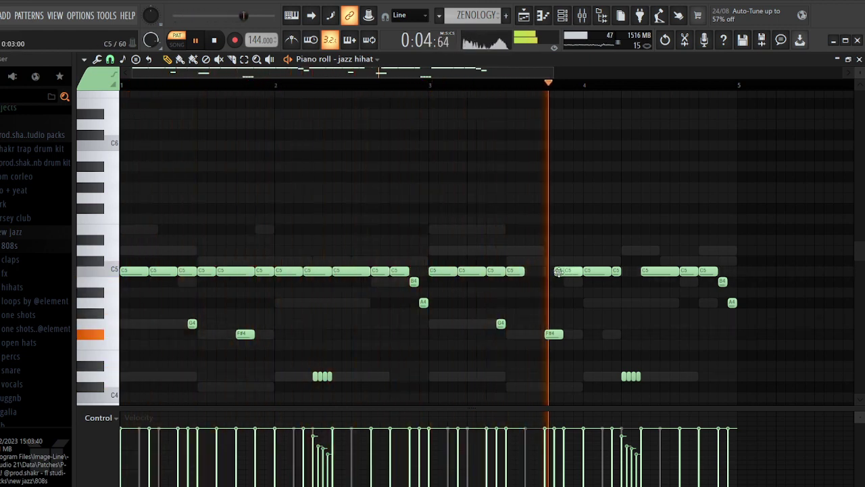
pyautogui.hotkey('ctrl', 'z')
pyautogui.press('space')
pyautogui.press('space')
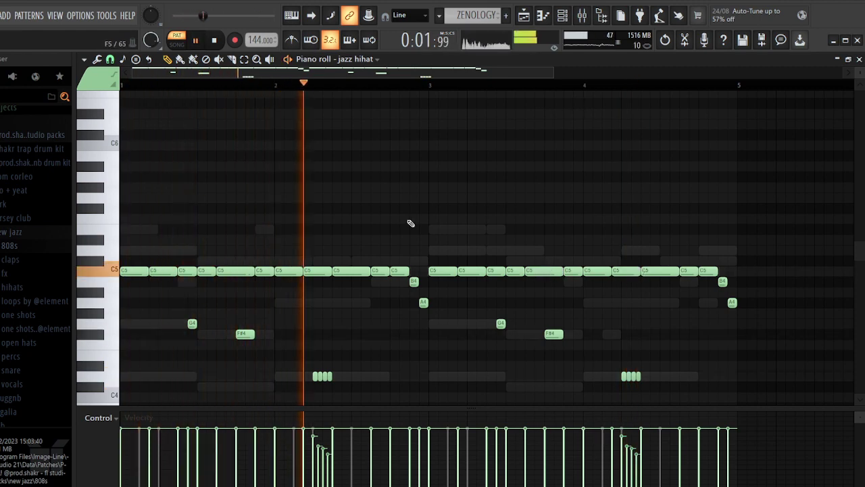
# Add short F#4 hits late in bars 2 and 4, and slightly lower the velocity of all G4 and F#4 notes
pyautogui.click(388, 334)
pyautogui.moveTo(396, 338)
pyautogui.mouseDown()
pyautogui.moveTo(428, 334)
pyautogui.moveTo(390, 334)
pyautogui.mouseUp()
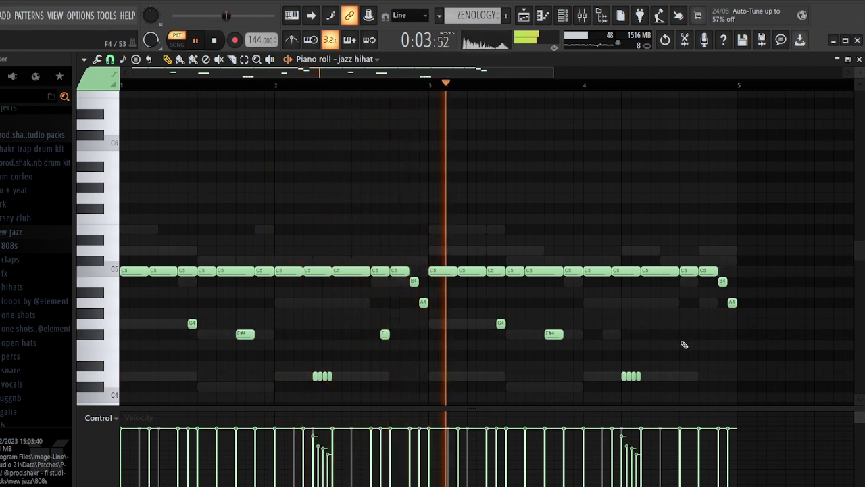
pyautogui.click(692, 334)
pyautogui.moveTo(716, 347); pyautogui.dragTo(170, 321)
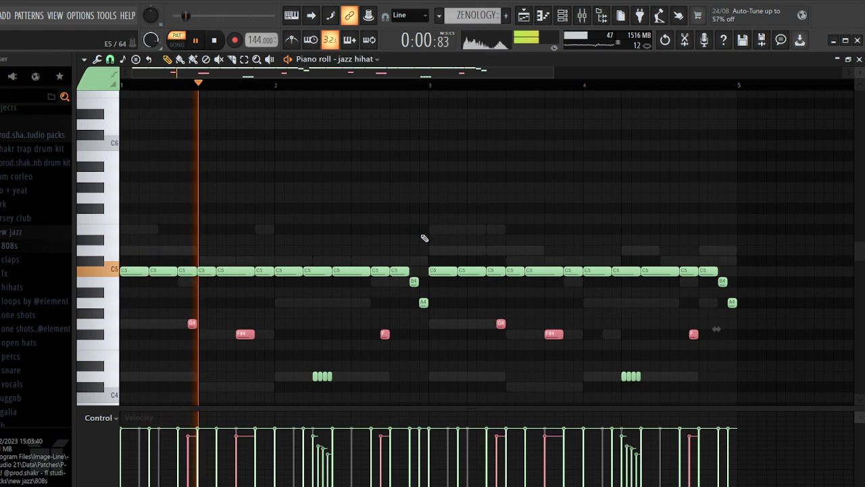
# Adjust the echo delay feedback in the jazz hihat's channel settings
pyautogui.click(563, 14)
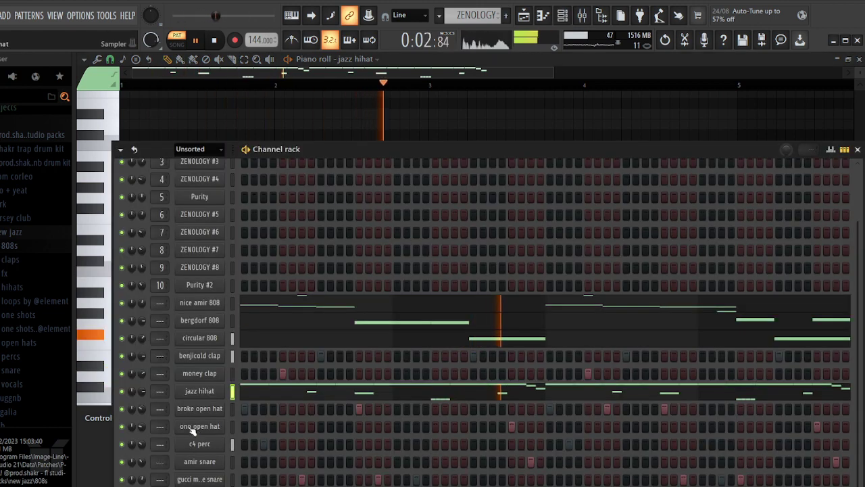
pyautogui.click(199, 391)
pyautogui.click(194, 171)
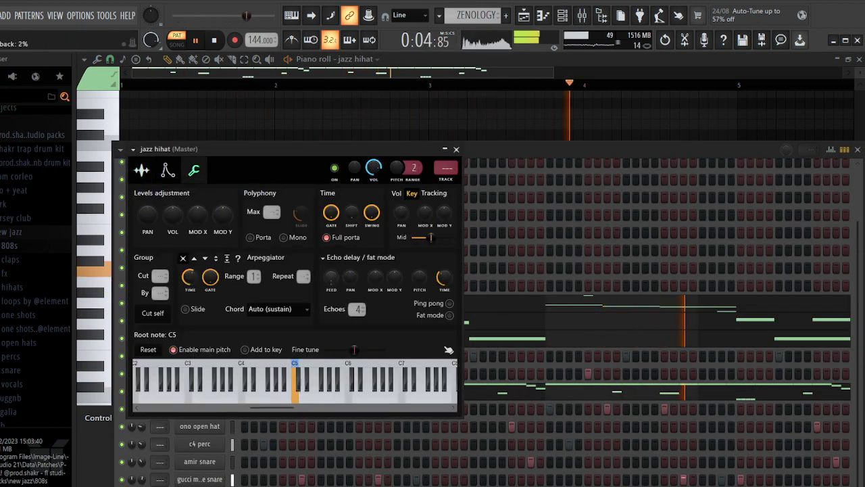
pyautogui.press('Escape')
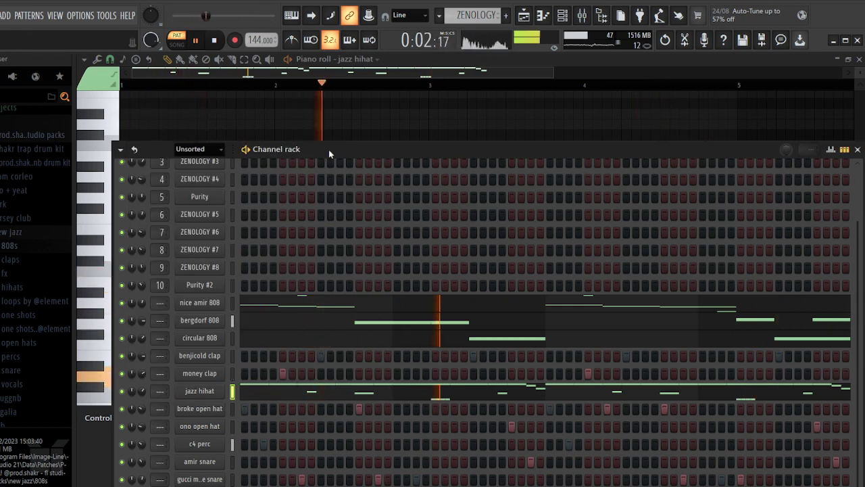
# Select all channels from nice amir 808 to starz snare and link them to mixer tracks 13 through 22
pyautogui.moveTo(328, 149); pyautogui.dragTo(329, 86)
pyautogui.moveTo(233, 240); pyautogui.dragTo(233, 442)
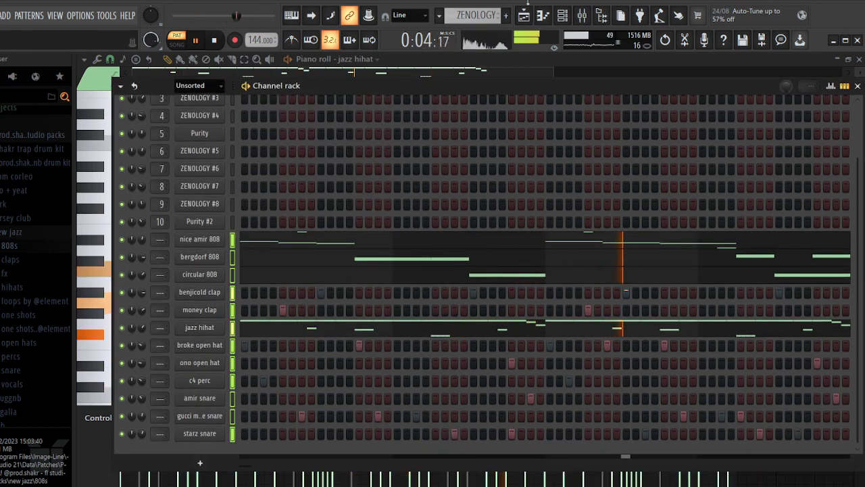
pyautogui.press('F9')
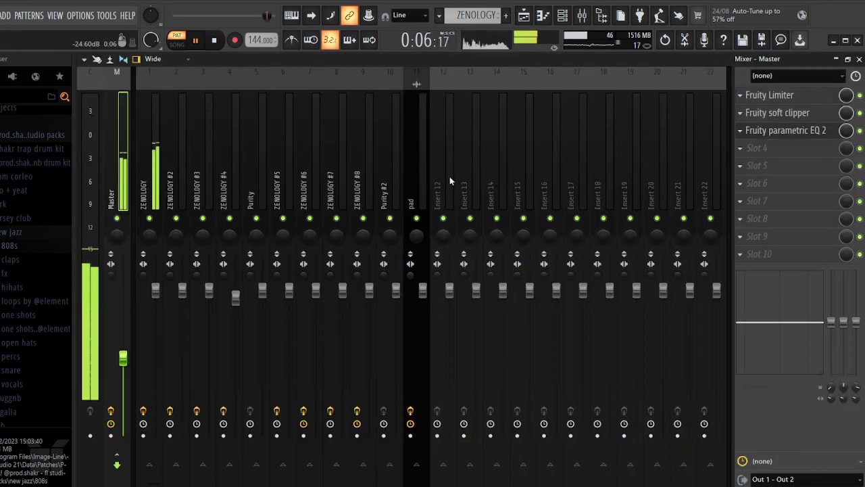
pyautogui.moveTo(465, 178); pyautogui.dragTo(701, 178)
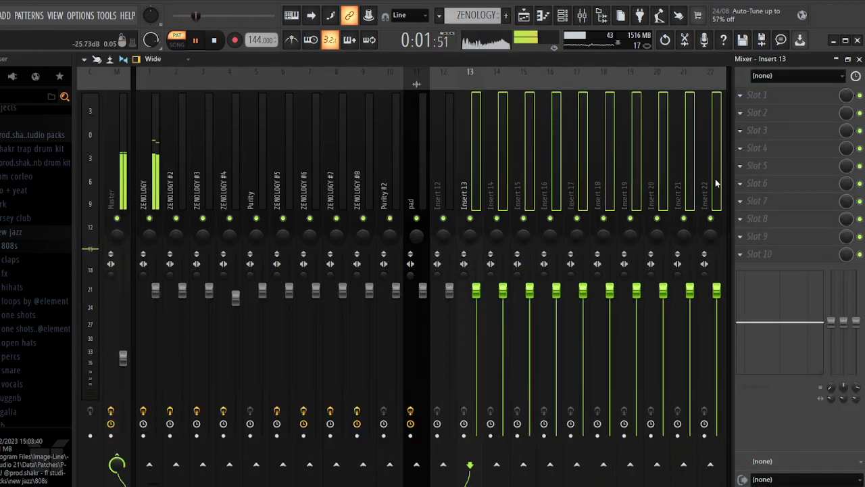
pyautogui.hotkey('ctrl', 'l')
pyautogui.scroll(-3, 471, 143)
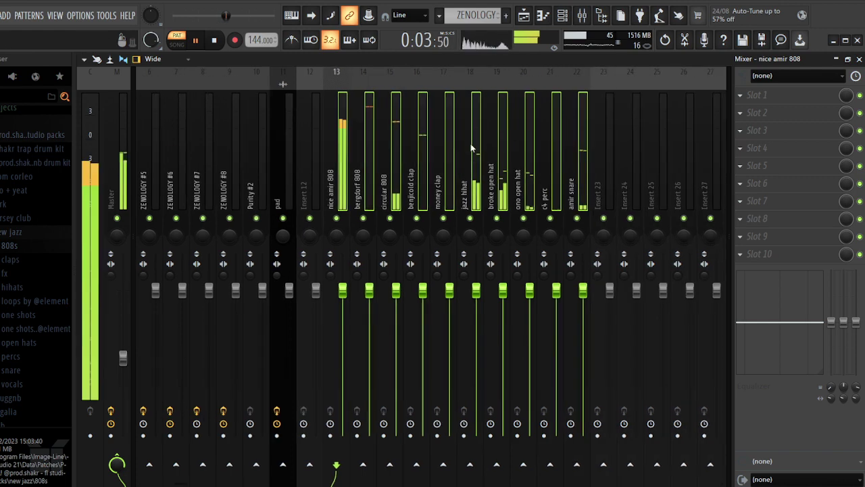
# Extend the mixer selection to tracks 13 through 30 and relink the channels so gucci mane snare and starz snare get separate tracks
pyautogui.scroll(-5, 470, 144)
pyautogui.click(563, 15)
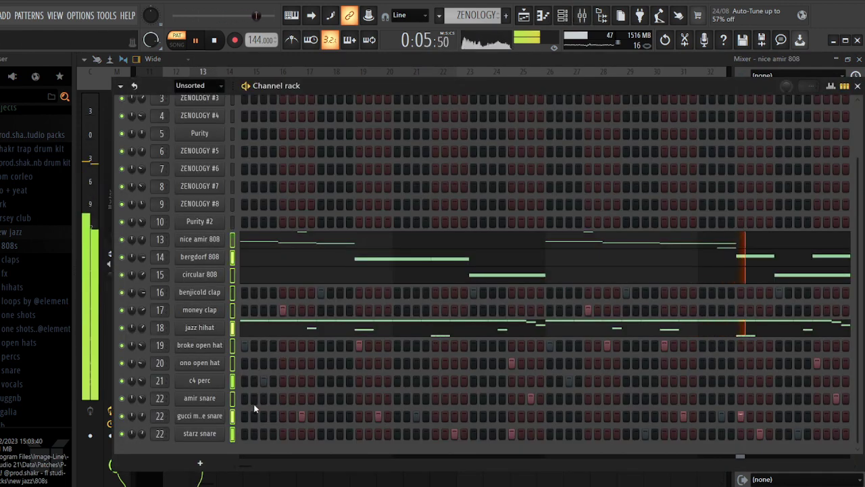
pyautogui.press('F6')
pyautogui.moveTo(474, 183); pyautogui.dragTo(668, 182)
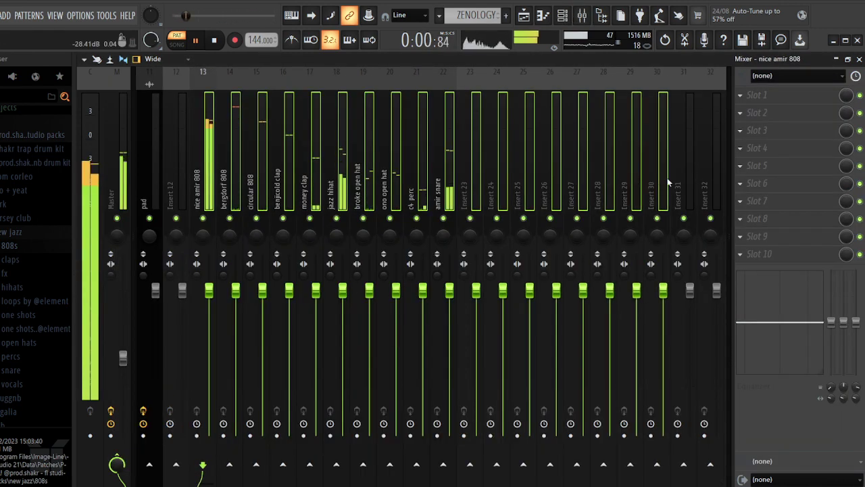
pyautogui.hotkey('ctrl', 'l')
pyautogui.click(501, 159)
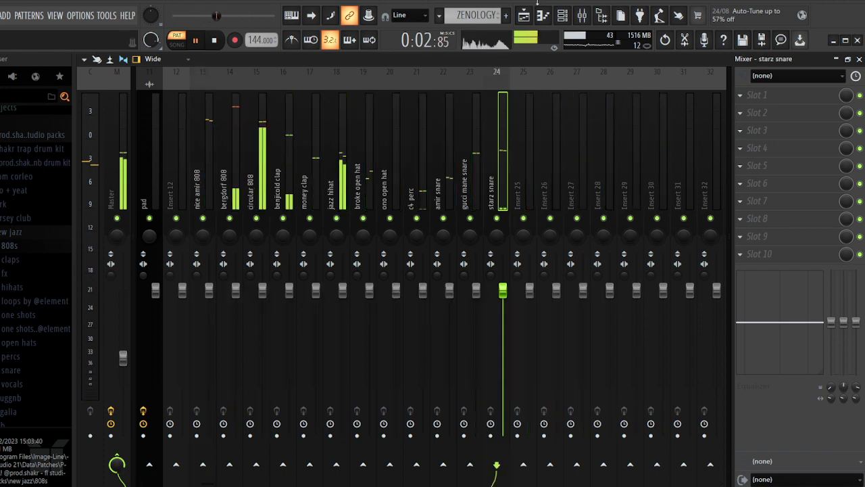
# Select mixer tracks 1 through 12 and route the melody tracks, ZENOLOGY through pad, only to Insert 12
pyautogui.press('F6')
pyautogui.press('F6')
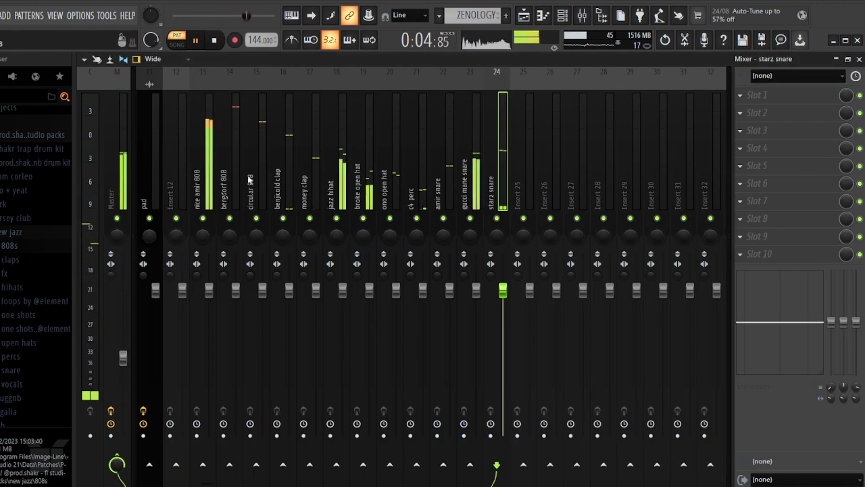
pyautogui.moveTo(255, 177); pyautogui.dragTo(183, 168)
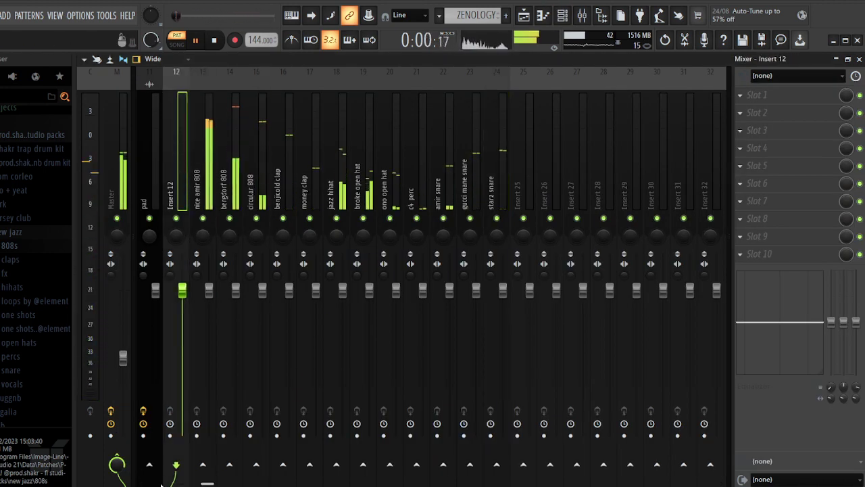
pyautogui.moveTo(207, 484); pyautogui.dragTo(150, 483)
pyautogui.moveTo(434, 178); pyautogui.dragTo(112, 173)
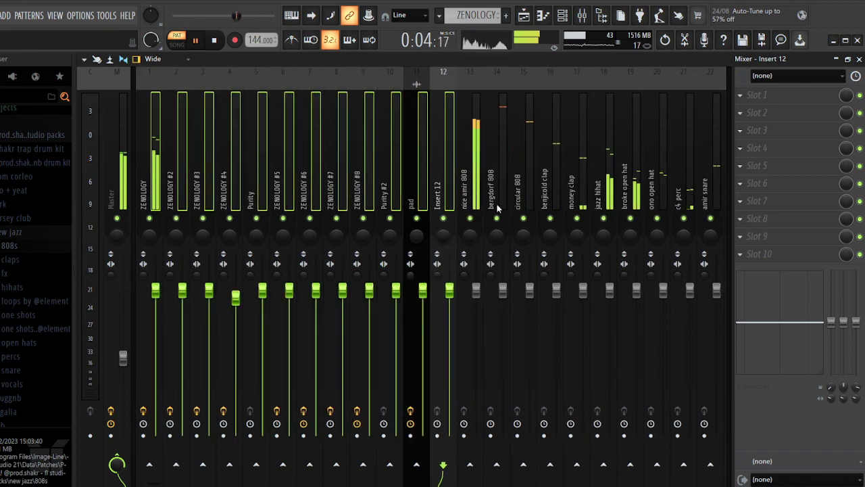
# Load Fruity parametric EQ 2 on Insert 12, add a steep low cut around 149 Hz, and automate its mix level starting at 0%
pyautogui.click(460, 171)
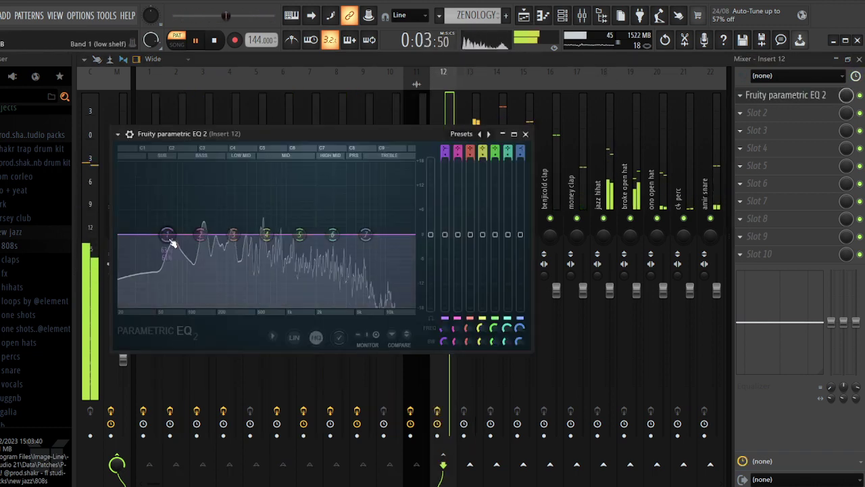
pyautogui.moveTo(167, 234); pyautogui.dragTo(207, 305)
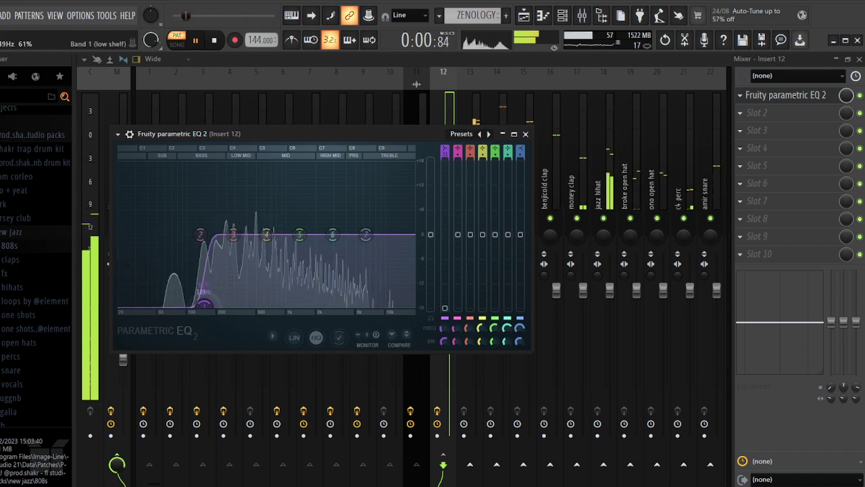
pyautogui.click(842, 95)
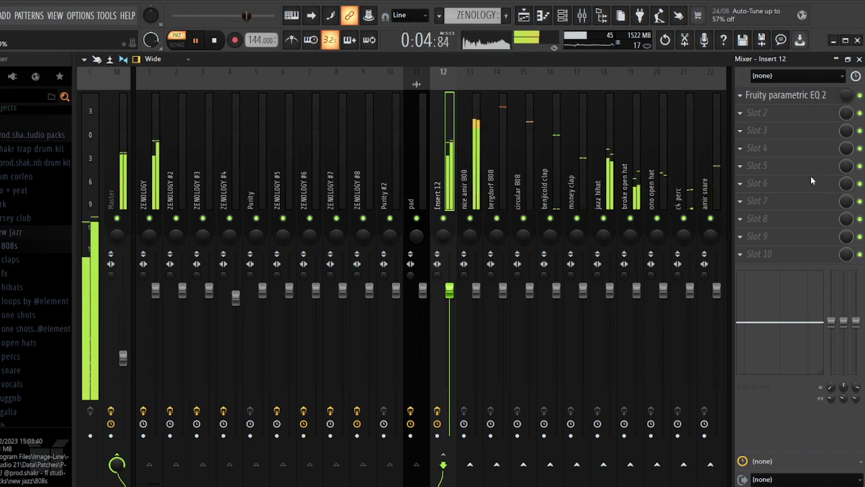
# Show all channels in the channel rack instead of only automation, and enlarge the rack to reveal the 808 and drum channels
pyautogui.click(470, 186)
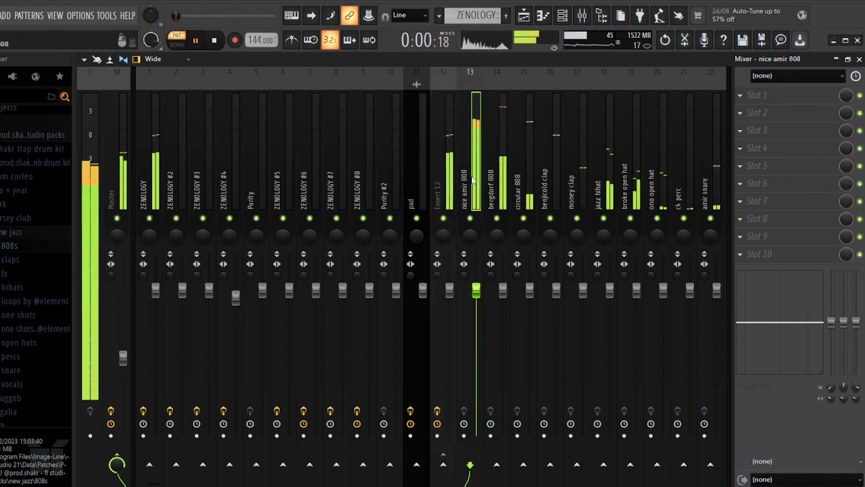
pyautogui.click(501, 157)
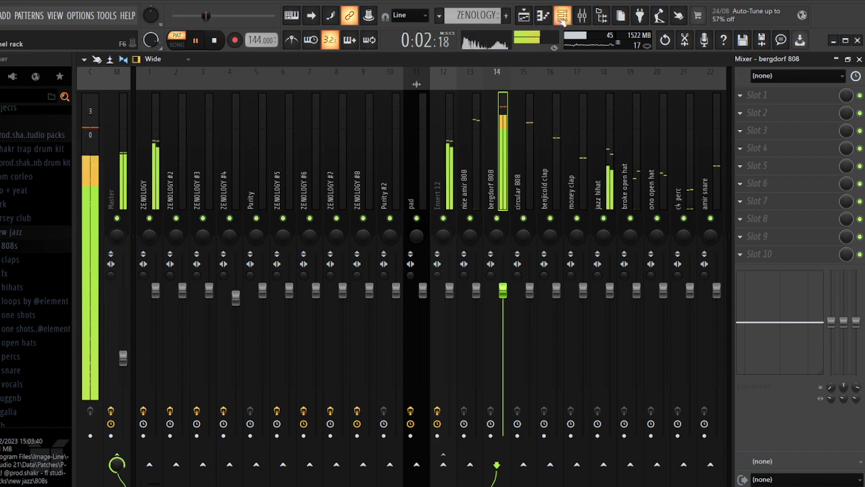
pyautogui.press('F6')
pyautogui.moveTo(184, 93); pyautogui.dragTo(185, 95)
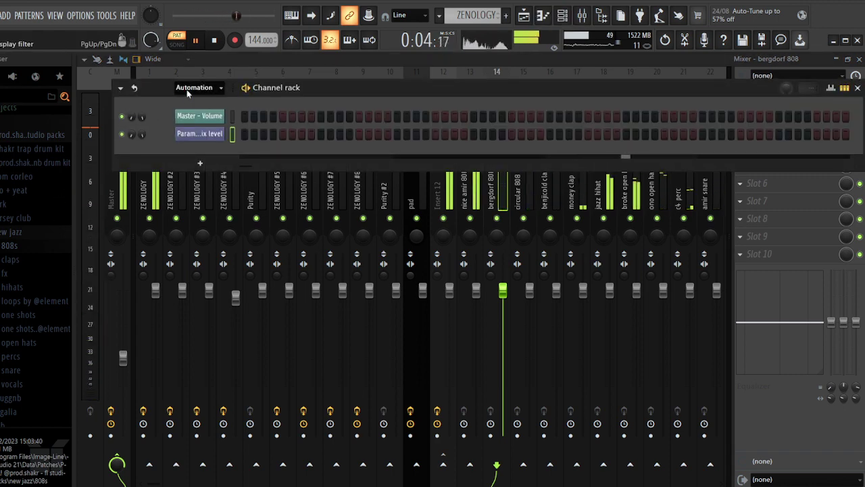
pyautogui.click(187, 89)
pyautogui.click(193, 115)
pyautogui.scroll(-4, 203, 135)
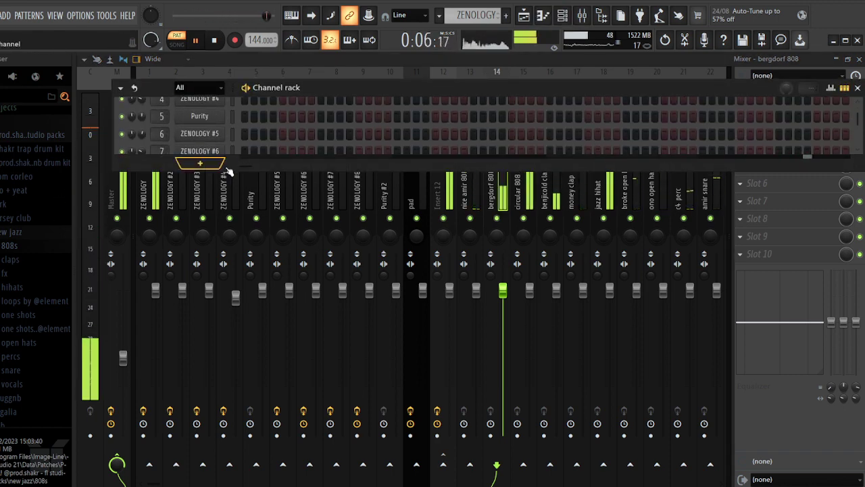
pyautogui.moveTo(222, 164); pyautogui.dragTo(226, 431)
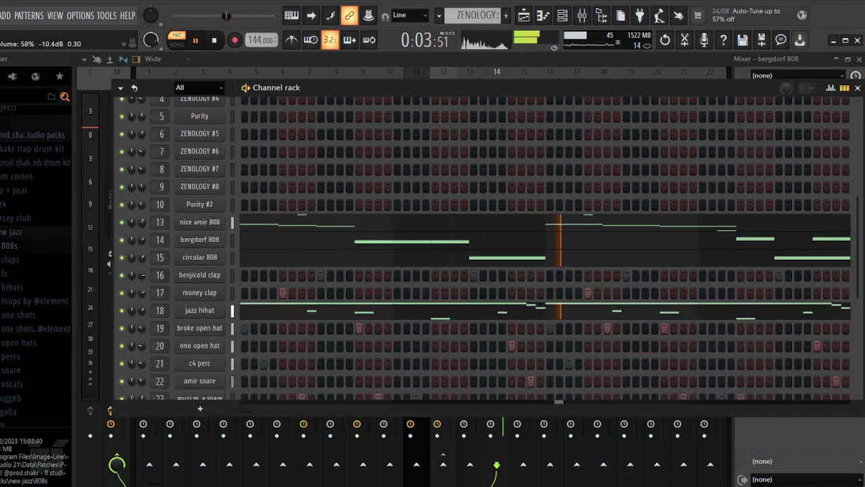
# Play in song mode and review the arrangement in the playlist, the piano roll and the channel rack
pyautogui.press('F9')
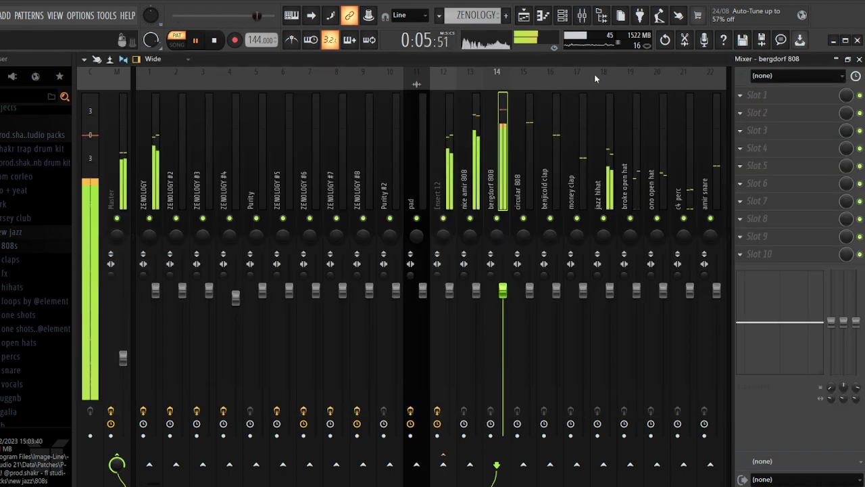
pyautogui.press('F7')
pyautogui.press('F5')
pyautogui.press('l')
pyautogui.scroll(-1, 354, 199)
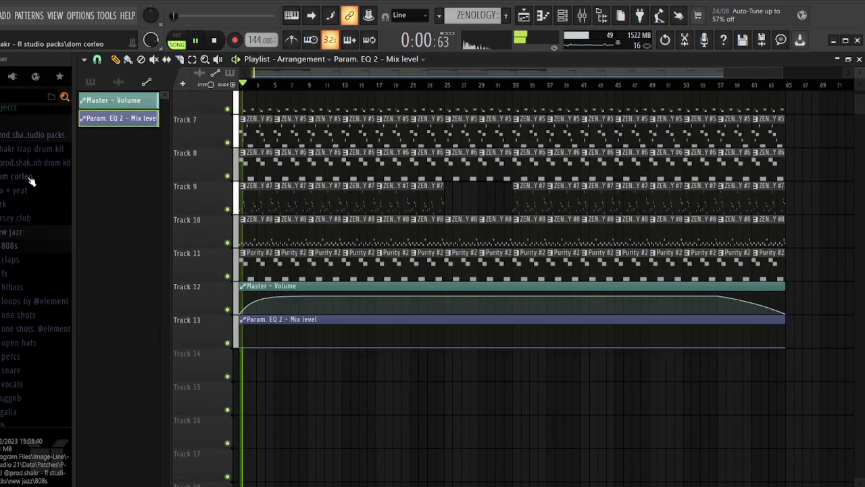
pyautogui.scroll(4, 299, 204)
pyautogui.scroll(1, 299, 204)
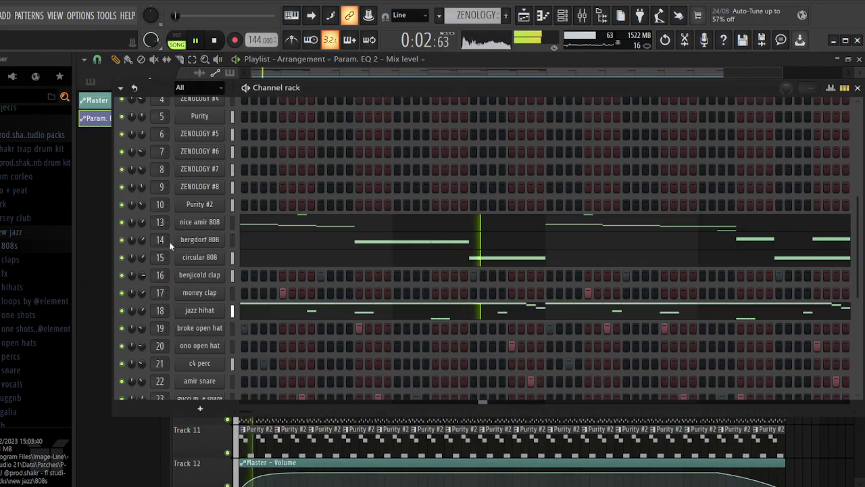
pyautogui.click(544, 15)
pyautogui.click(546, 16)
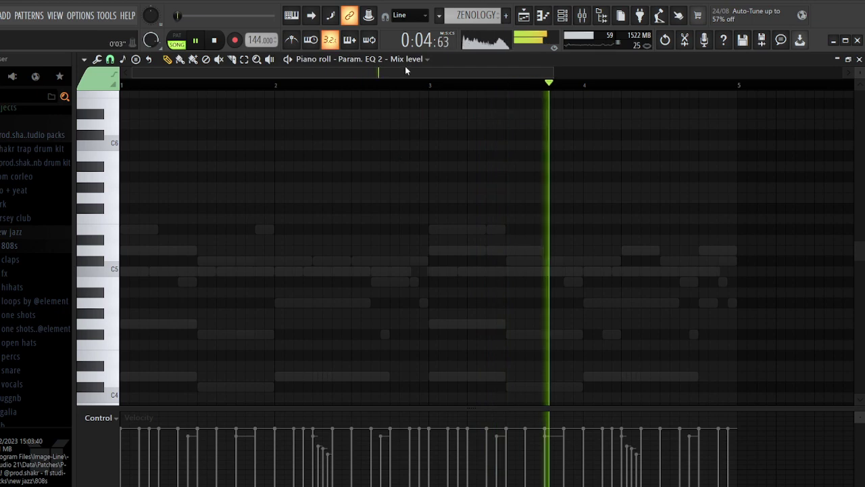
pyautogui.click(563, 15)
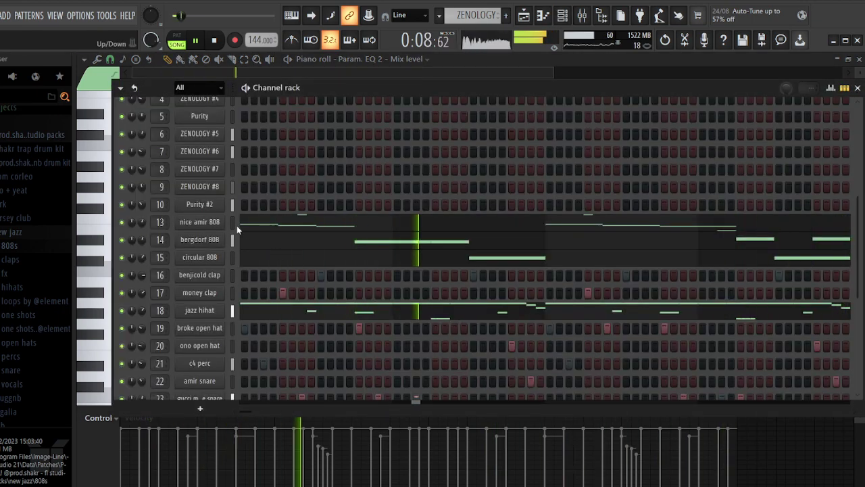
# Select the channels from nice amir 808 through starz snare and cut their notes from the current pattern
pyautogui.scroll(-5, 249, 371)
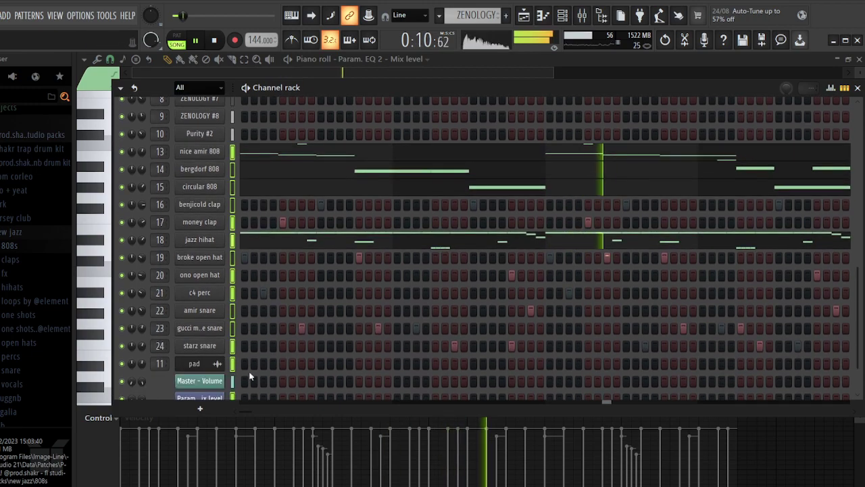
pyautogui.rightClick(233, 378)
pyautogui.rightClick(233, 344)
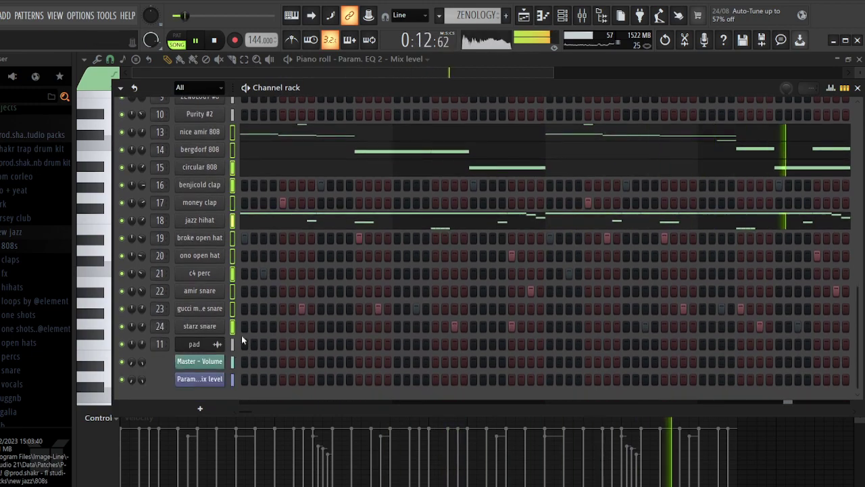
pyautogui.hotkey('ctrl', 'x')
# Go to the empty Pattern 11 and paste the 808 and drum notes into it
pyautogui.press('KP_Add')
pyautogui.press('KP_Add')
pyautogui.press('KP_Add')
pyautogui.press('KP_Add')
pyautogui.press('KP_Add')
pyautogui.press('KP_Add')
pyautogui.press('KP_Add')
pyautogui.press('KP_Add')
pyautogui.press('KP_Add')
pyautogui.press('KP_Add')
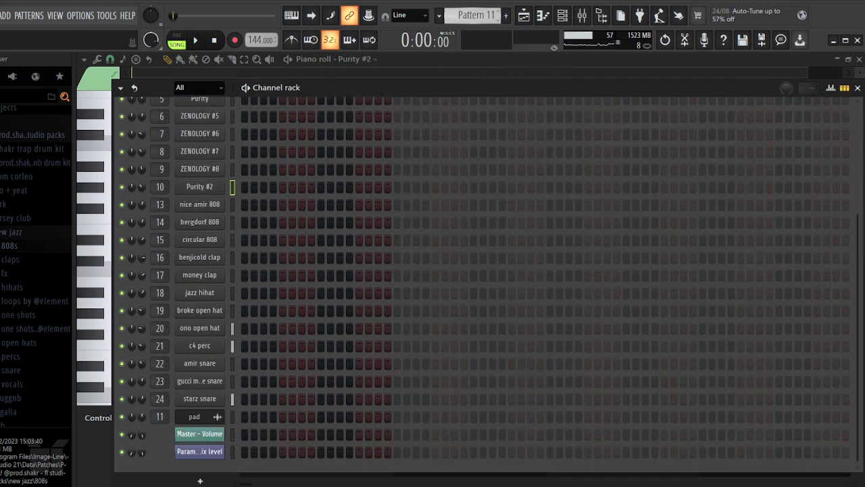
pyautogui.press('KP_Subtract')
pyautogui.press('KP_Subtract')
pyautogui.press('KP_Subtract')
pyautogui.press('KP_Add')
pyautogui.press('KP_Add')
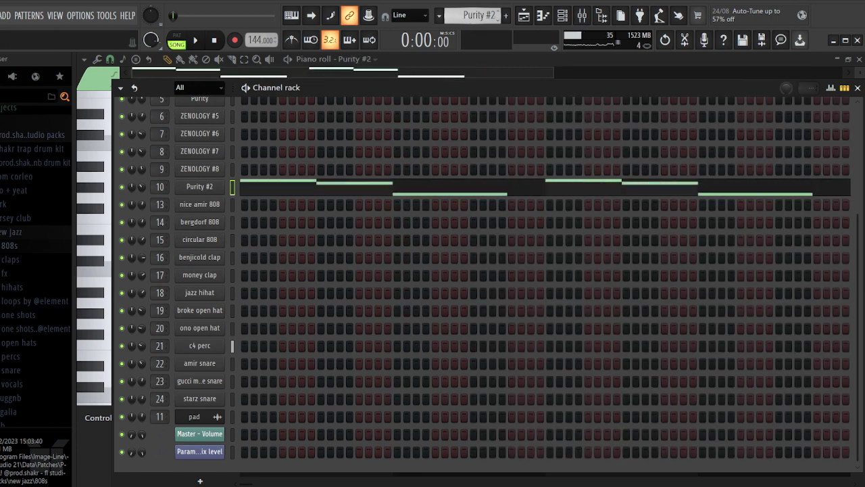
pyautogui.hotkey('ctrl', 'v')
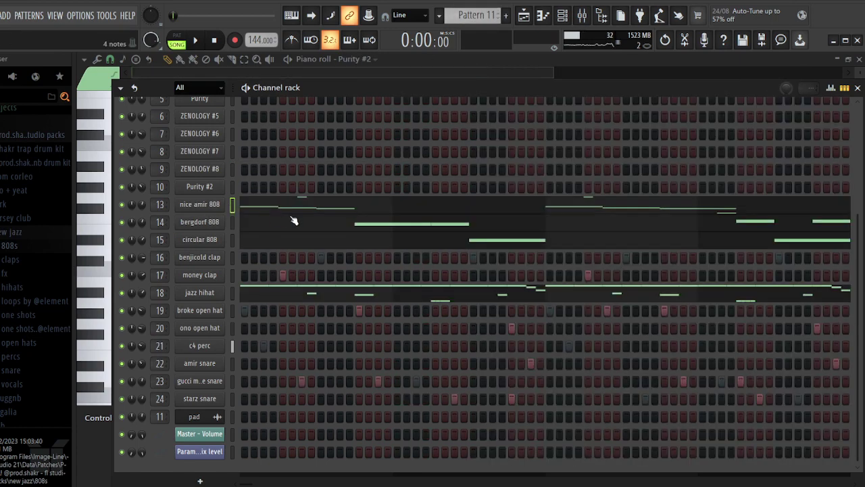
# Split Pattern 11 by channel into separate patterns from the playlist's pattern list
pyautogui.press('F6')
pyautogui.press('F5')
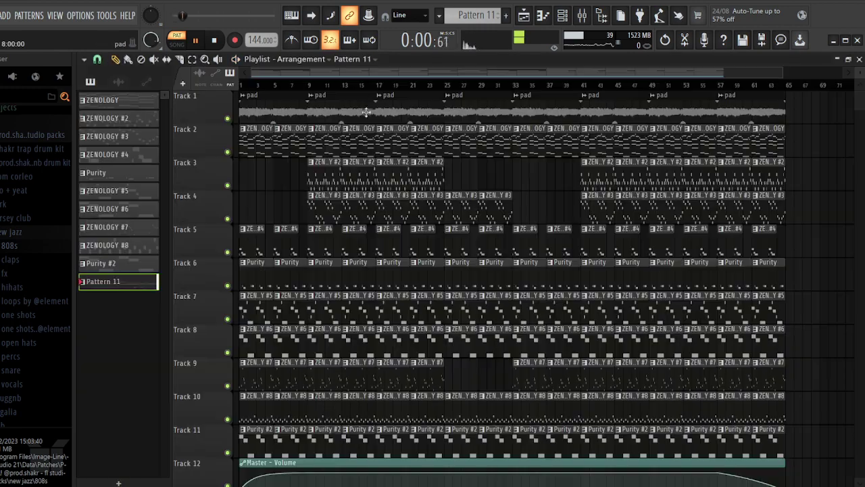
pyautogui.scroll(-5, 277, 178)
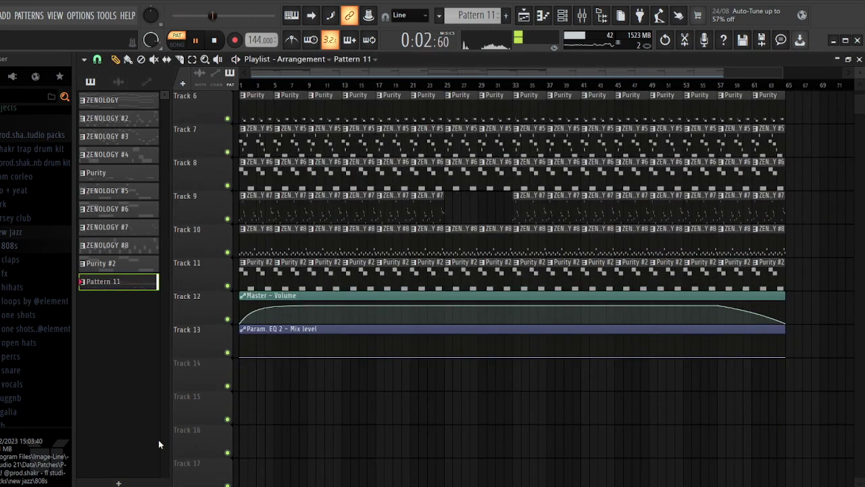
pyautogui.click(160, 442)
pyautogui.click(136, 276)
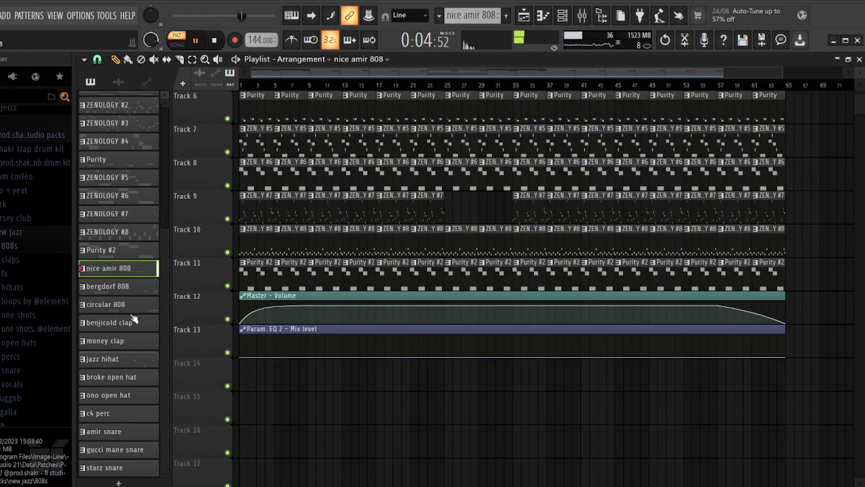
# Select the patterns nice amir 808 through starz snare and place them at bar 9 on tracks 14 through 25
pyautogui.keyDown('shift'); pyautogui.click(114, 467); pyautogui.keyUp('shift')
pyautogui.press('space')
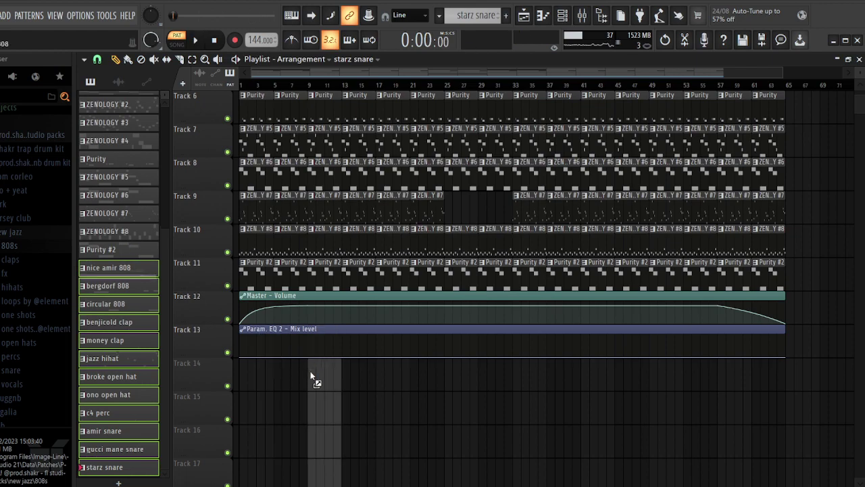
pyautogui.scroll(5, 315, 325)
pyautogui.press('space')
pyautogui.scroll(-7, 344, 298)
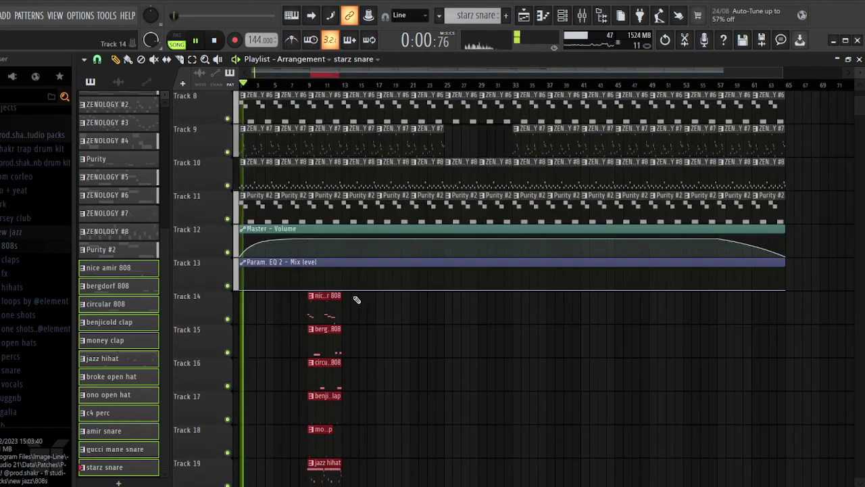
# Repeat the 808 and drum clips up to bar 25, and copy the four-repeat block to bars 41 through 57
pyautogui.scroll(-8, 358, 318)
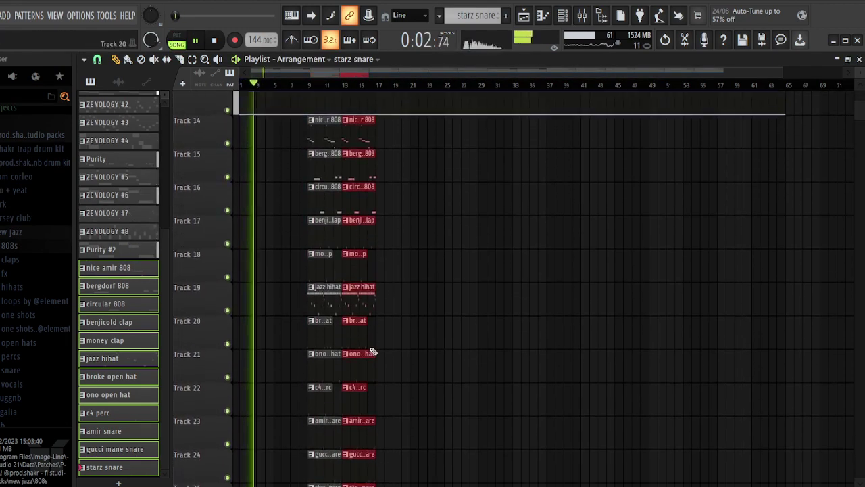
pyautogui.moveTo(374, 423)
pyautogui.mouseDown()
pyautogui.moveTo(327, 77)
pyautogui.moveTo(344, 209)
pyautogui.moveTo(323, 205)
pyautogui.moveTo(395, 209)
pyautogui.mouseUp()
pyautogui.scroll(-6, 396, 209)
pyautogui.moveTo(456, 403)
pyautogui.mouseDown()
pyautogui.moveTo(303, 7)
pyautogui.moveTo(327, 266)
pyautogui.moveTo(643, 267)
pyautogui.moveTo(593, 268)
pyautogui.mouseUp()
pyautogui.scroll(2, 591, 208)
pyautogui.scroll(-3, 591, 207)
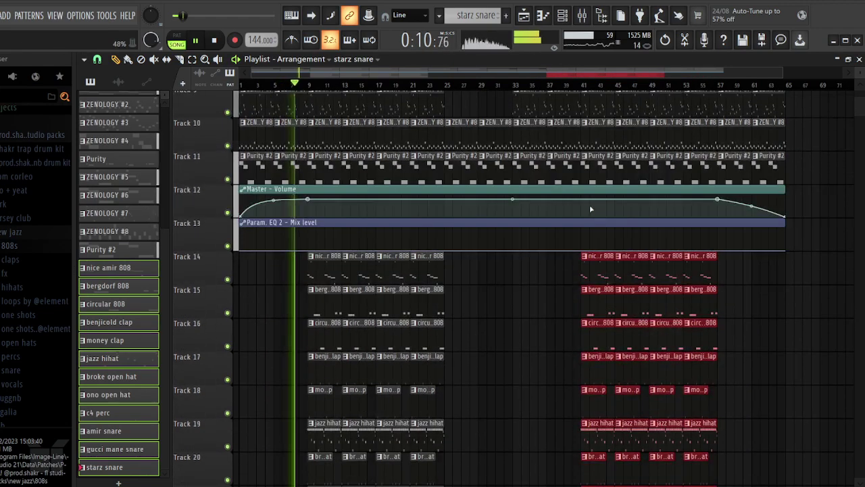
# Copy three repeats of the 808 and drum clips on tracks 14 through 25 to fill bars 29 to 41
pyautogui.scroll(-2, 574, 208)
pyautogui.keyDown('ctrl'); pyautogui.click(532, 223); pyautogui.keyUp('ctrl')
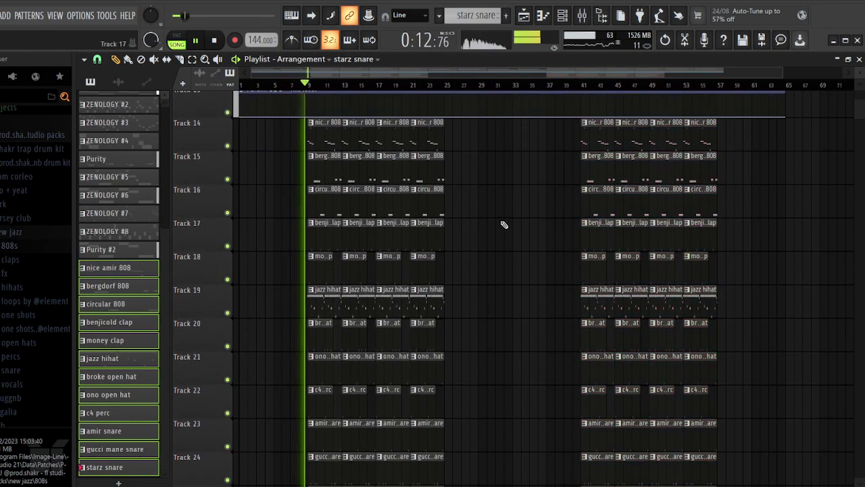
pyautogui.scroll(-3, 528, 220)
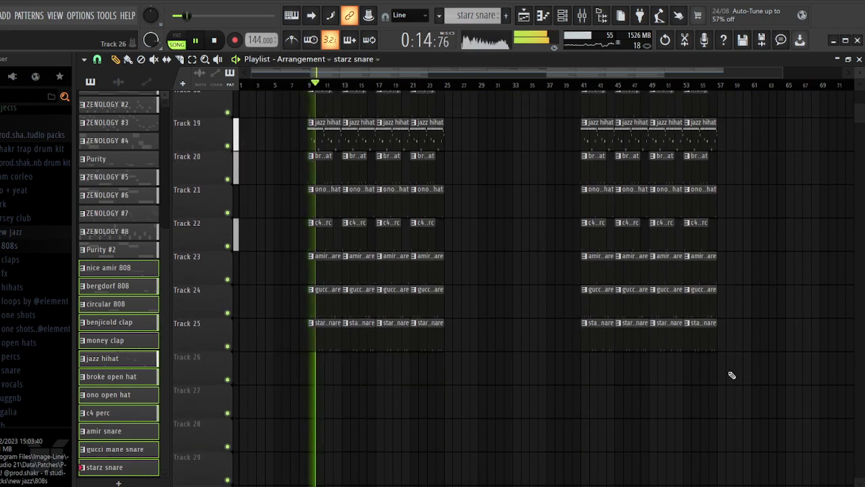
pyautogui.moveTo(729, 376); pyautogui.dragTo(493, 151)
pyautogui.keyDown('ctrl'); pyautogui.click(795, 197); pyautogui.keyUp('ctrl')
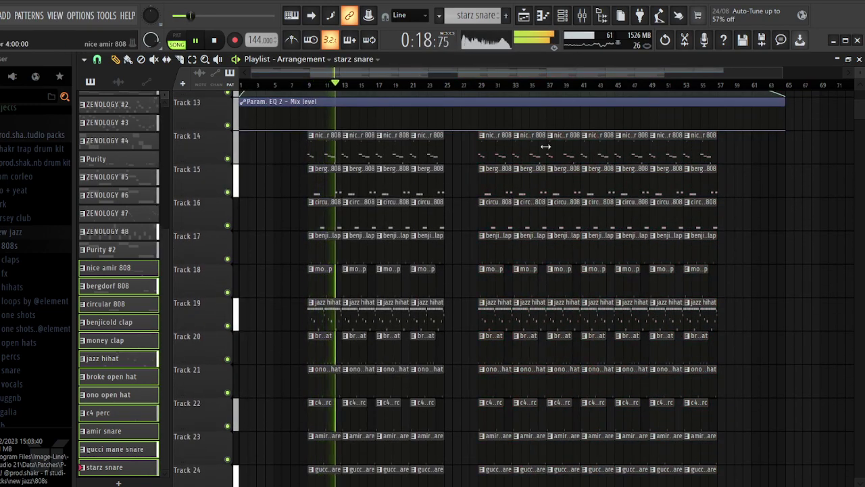
# Select the 808 and drum clips starting at bar 37 and trim their ends to just past bar 40
pyautogui.moveTo(556, 124); pyautogui.dragTo(561, 483)
pyautogui.keyDown('ctrl'); pyautogui.click(595, 356); pyautogui.keyUp('ctrl')
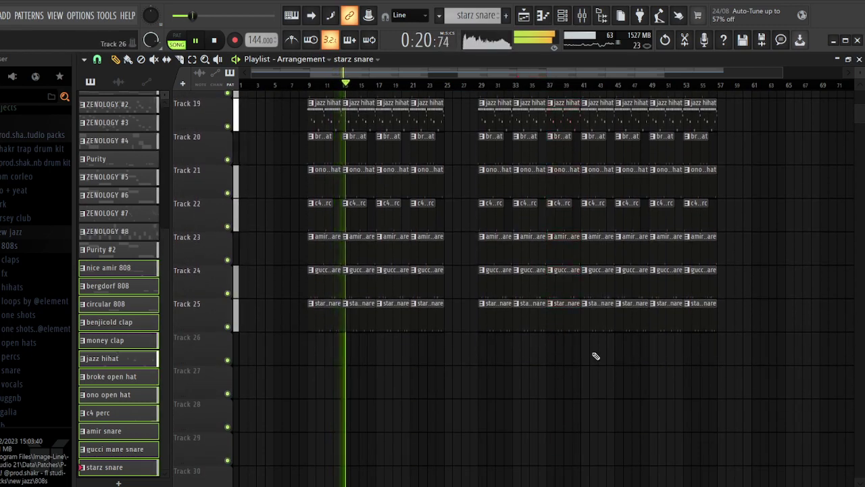
pyautogui.moveTo(580, 345); pyautogui.dragTo(574, 177)
pyautogui.scroll(4, 569, 167)
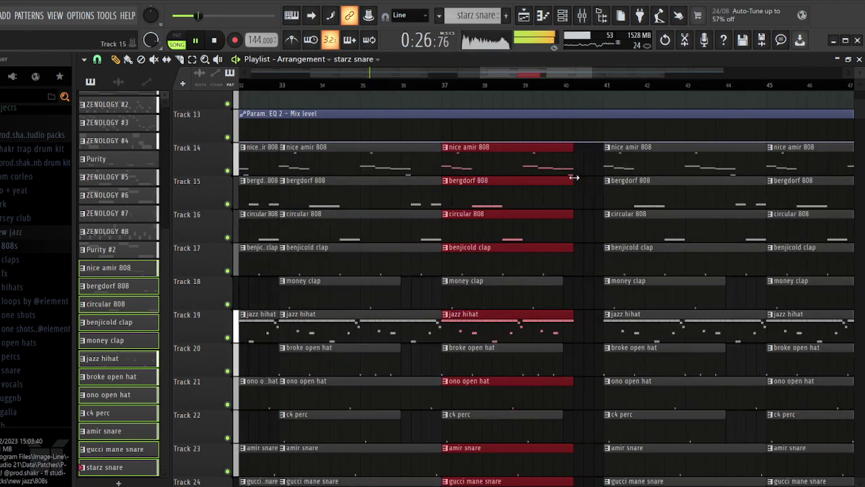
# Extend the money clap, broke open hat and c4 perc clips at bar 37 to match the ends of the other trimmed drum clips
pyautogui.click(589, 180)
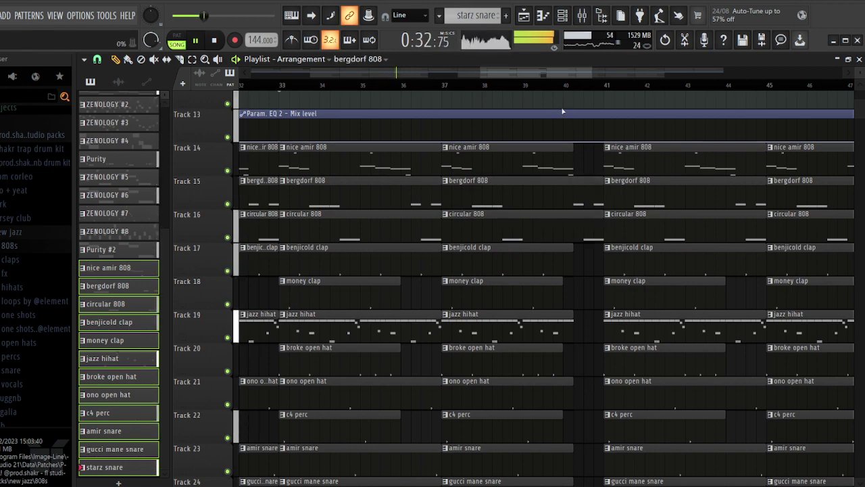
pyautogui.scroll(-3, 562, 111)
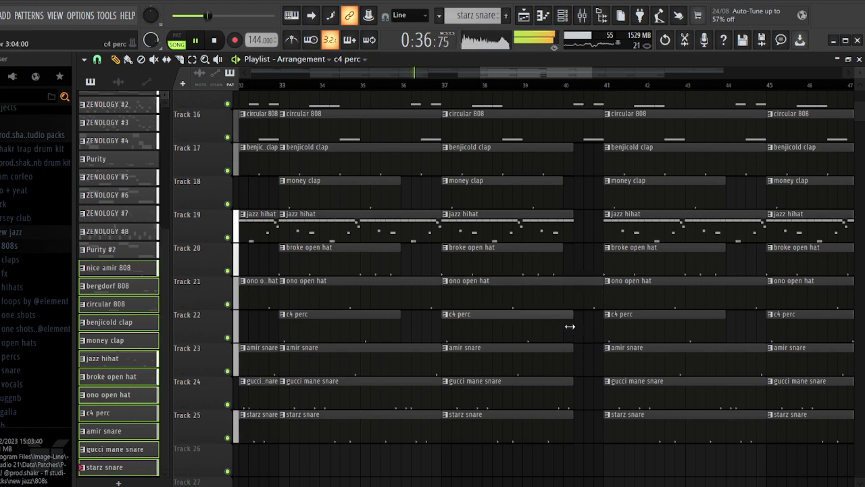
pyautogui.moveTo(562, 253); pyautogui.dragTo(570, 253)
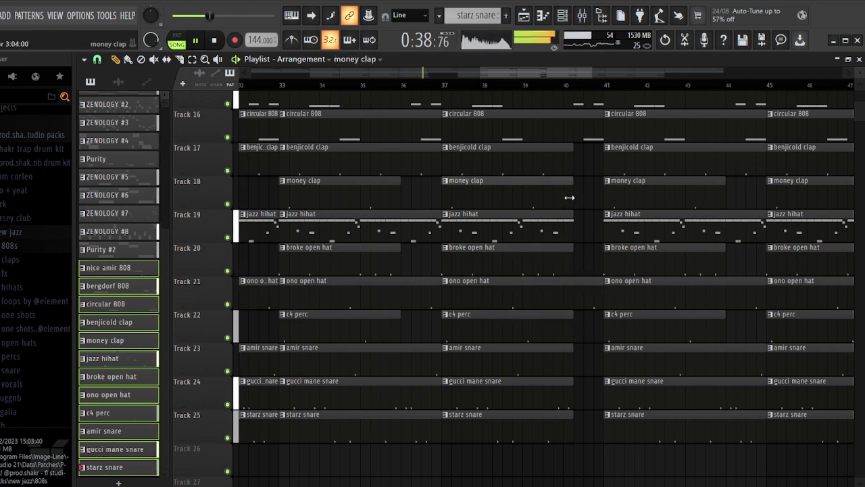
pyautogui.scroll(5, 575, 203)
pyautogui.scroll(-7, 582, 208)
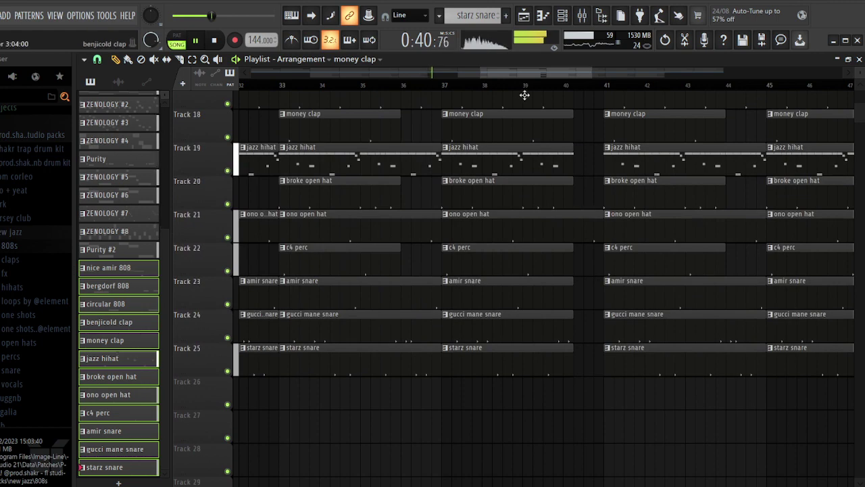
# Delete the gucci mane snare and broke open hat clips between bars 29 and 41
pyautogui.scroll(-4, 524, 95)
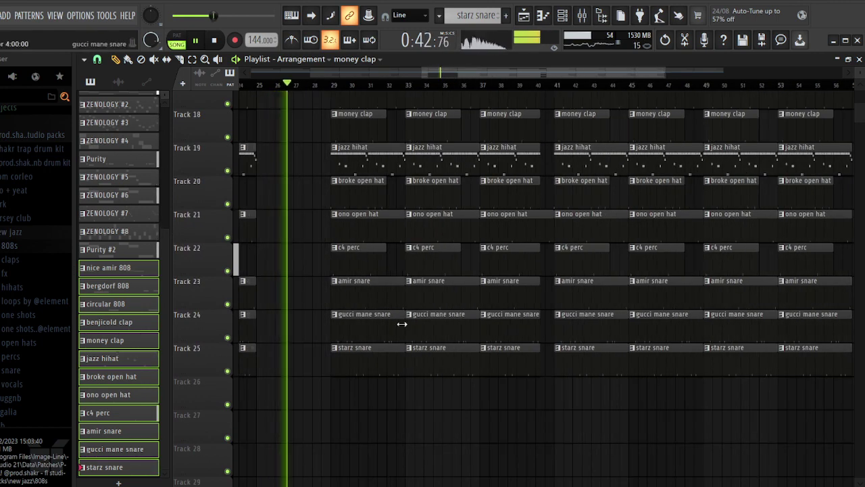
pyautogui.rightClick(401, 325)
pyautogui.rightClick(453, 331)
pyautogui.rightClick(501, 325)
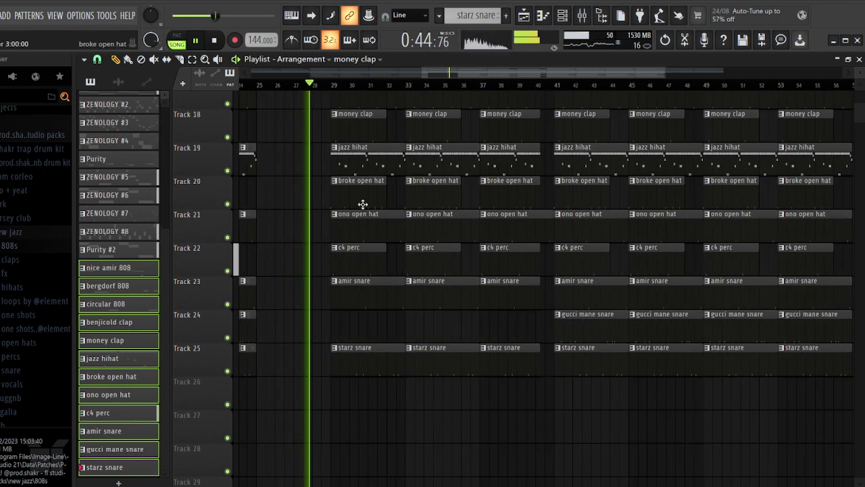
pyautogui.rightClick(365, 199)
pyautogui.rightClick(440, 193)
pyautogui.rightClick(501, 190)
pyautogui.scroll(-3, 367, 89)
pyautogui.scroll(-3, 386, 172)
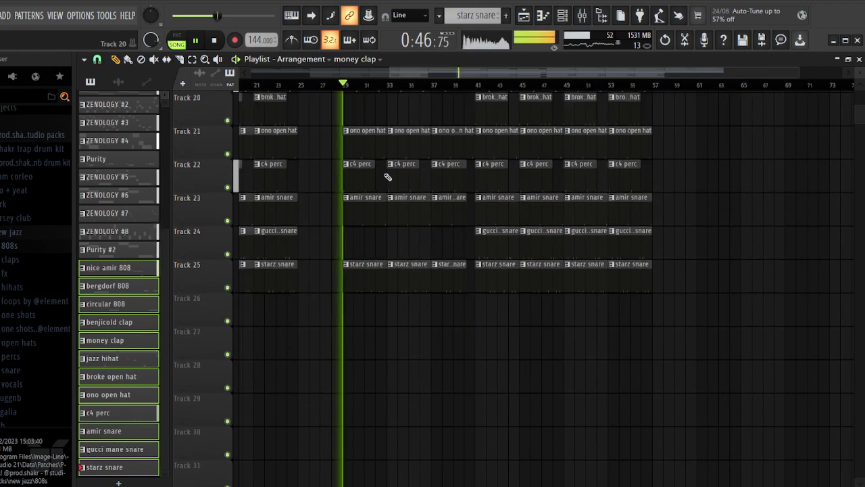
pyautogui.scroll(9, 387, 177)
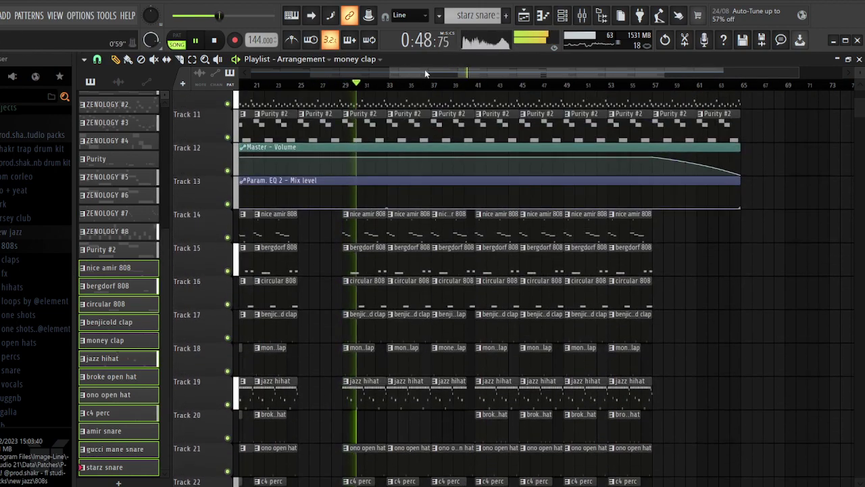
# Shape the Param. EQ 2 mix level automation into sharp steps, high from bar 9 to 25 and again from bar 29, with the minimum between them
pyautogui.moveTo(426, 73); pyautogui.dragTo(286, 74)
pyautogui.press('space')
pyautogui.rightClick(329, 202)
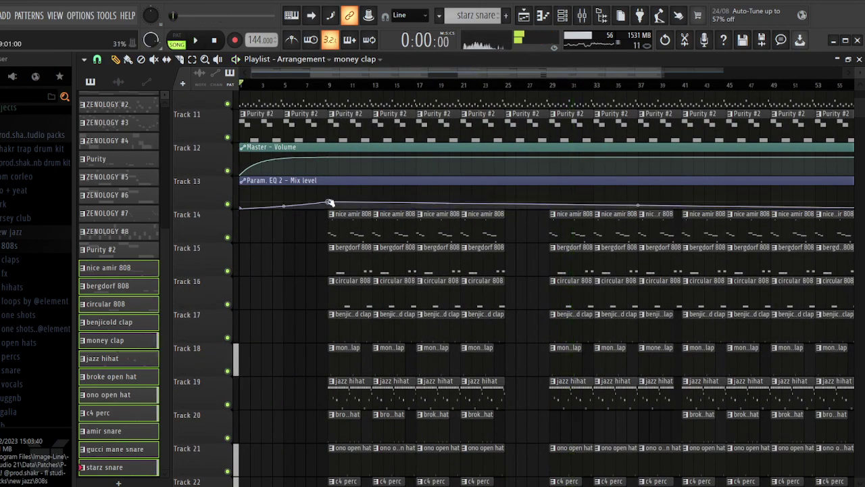
pyautogui.moveTo(329, 202); pyautogui.dragTo(330, 179)
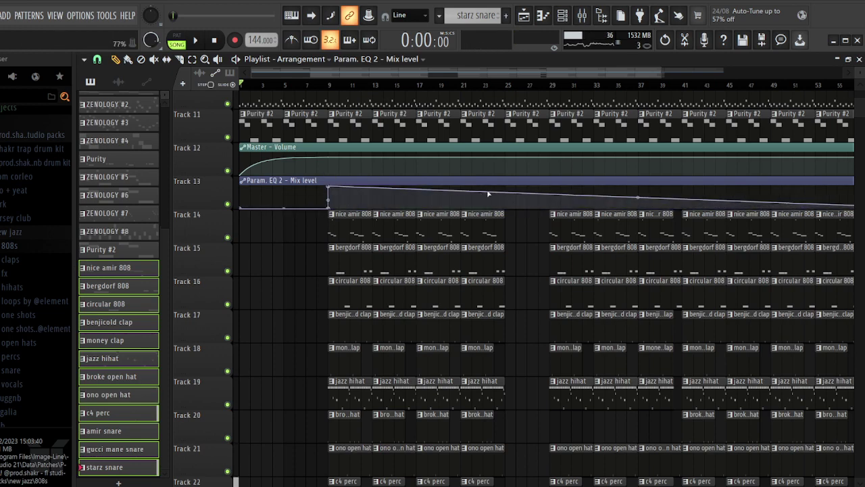
pyautogui.moveTo(505, 192); pyautogui.dragTo(507, 219)
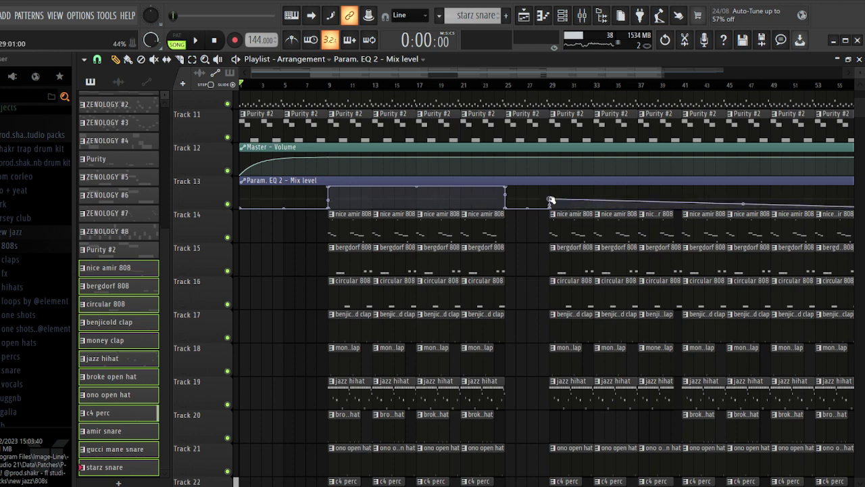
pyautogui.moveTo(551, 200); pyautogui.dragTo(550, 186)
# Hold the Param. EQ 2 mix level high until the drums cut out just past bar 40, then drop it sharply to minimum
pyautogui.moveTo(673, 91); pyautogui.dragTo(702, 135)
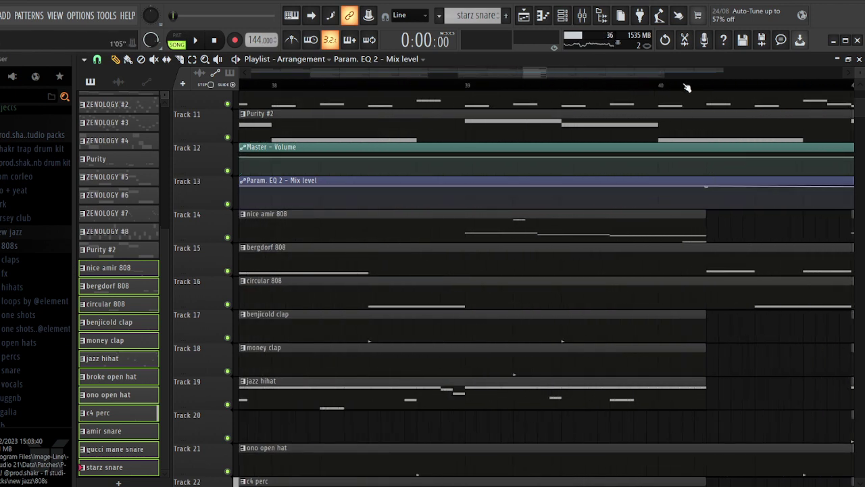
pyautogui.scroll(-8, 686, 87)
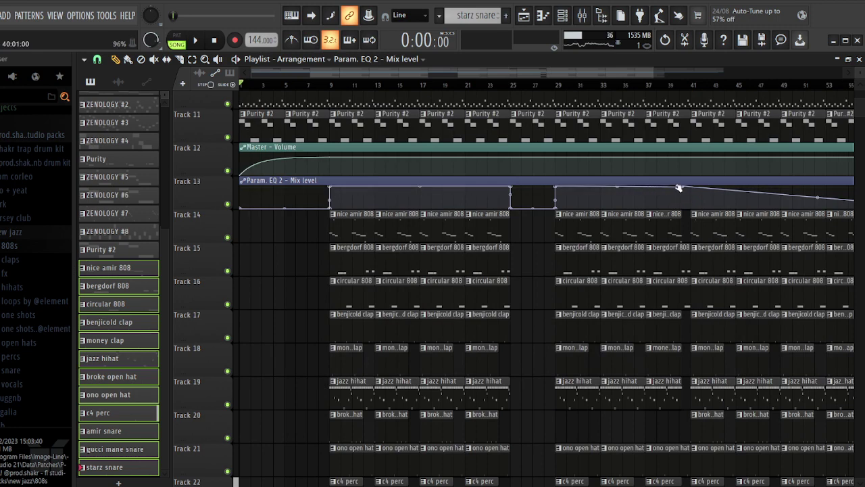
pyautogui.moveTo(684, 187); pyautogui.dragTo(684, 219)
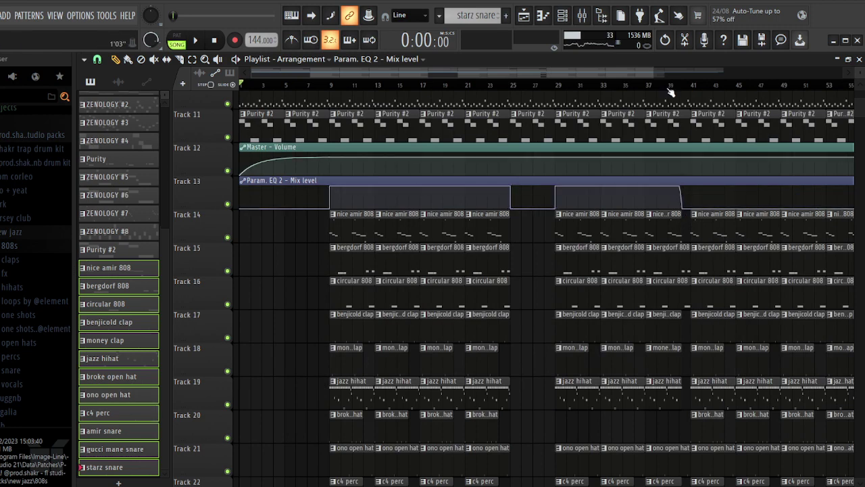
pyautogui.scroll(8, 685, 86)
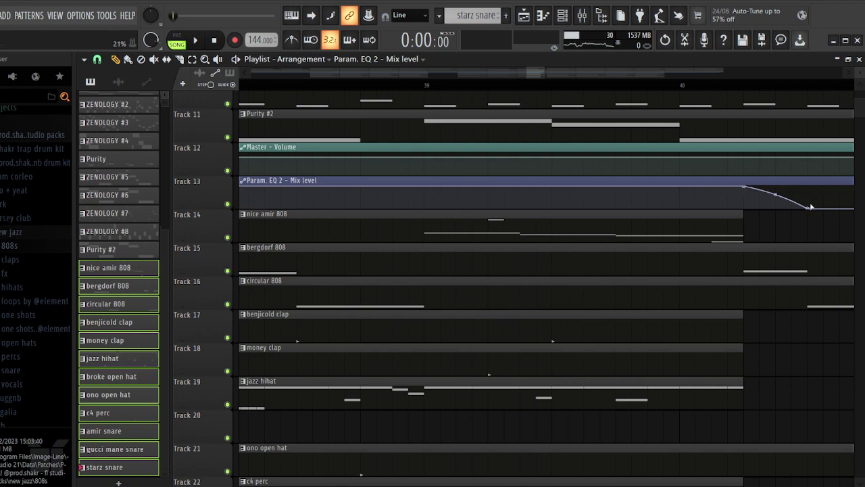
pyautogui.scroll(-4, 717, 89)
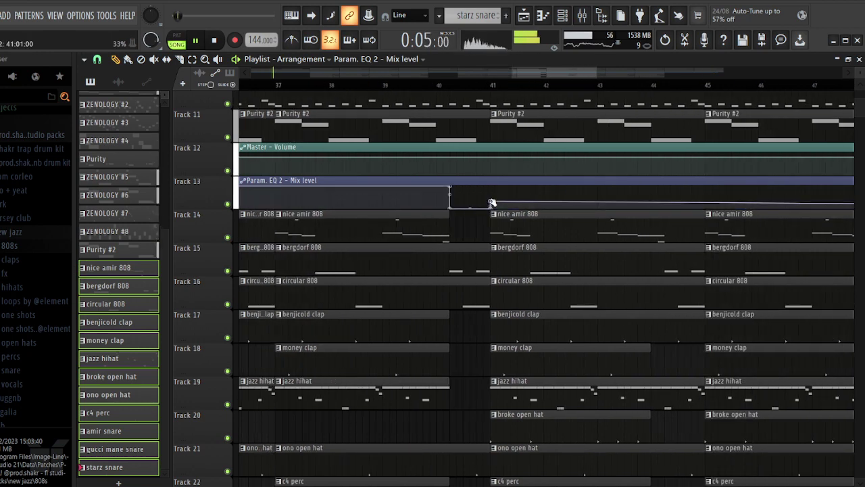
# Raise the Param. EQ 2 mix level to maximum at bar 41 and drop it to 0% at bar 57
pyautogui.click(493, 197)
pyautogui.scroll(-4, 494, 92)
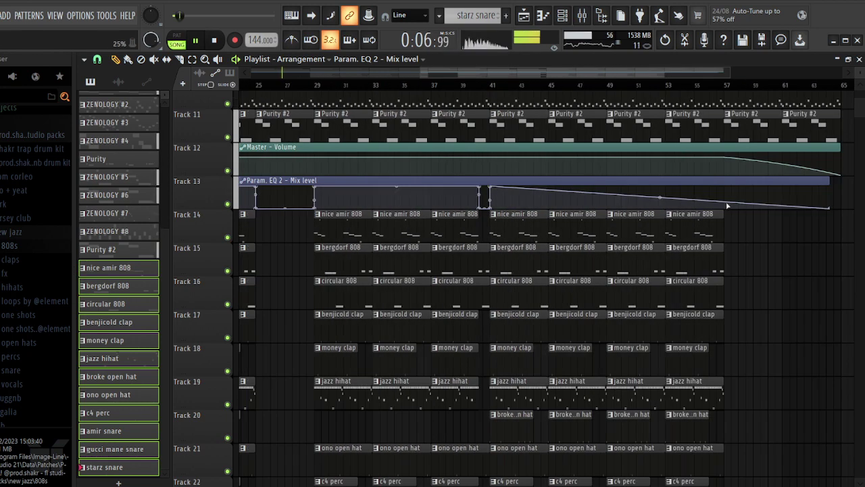
pyautogui.moveTo(726, 202); pyautogui.dragTo(724, 186)
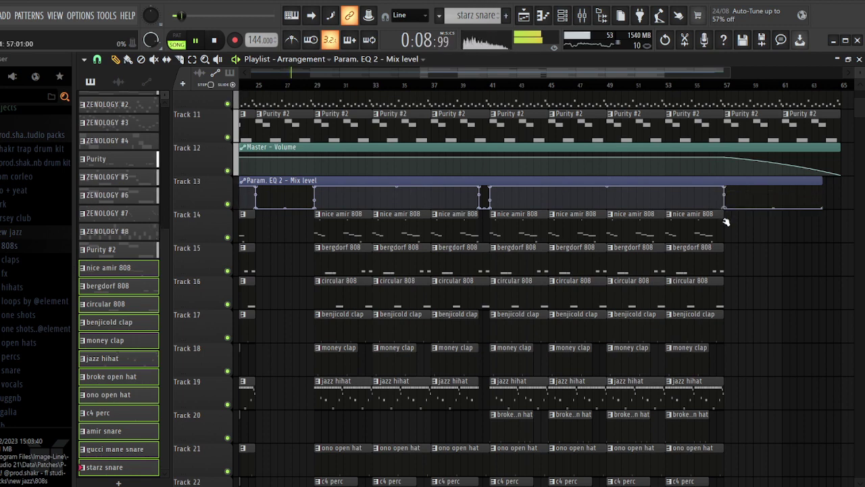
# Extend the Param. EQ 2 mix level automation clip at 0% to bar 65, level with the end of the Master volume clip
pyautogui.moveTo(820, 182); pyautogui.dragTo(844, 182)
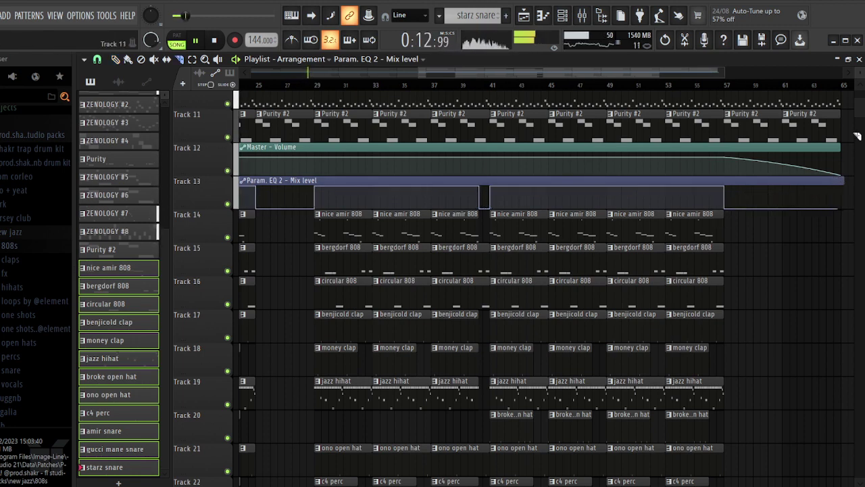
pyautogui.scroll(5, 845, 93)
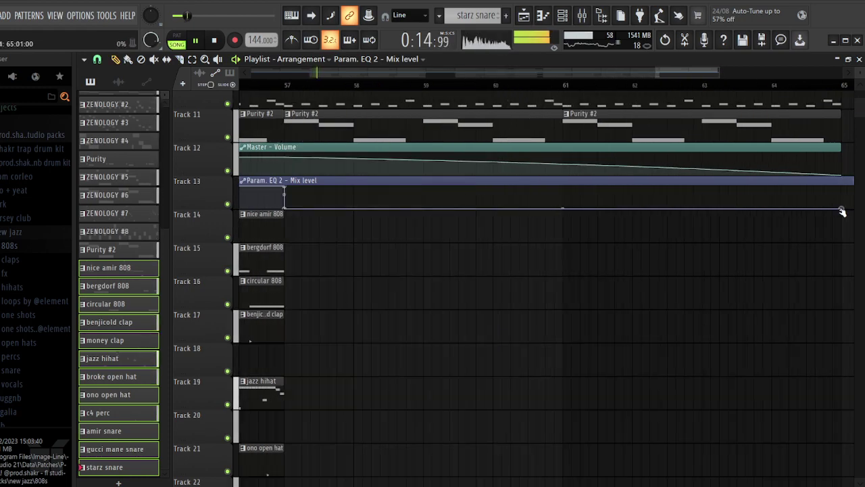
pyautogui.scroll(-7, 723, 88)
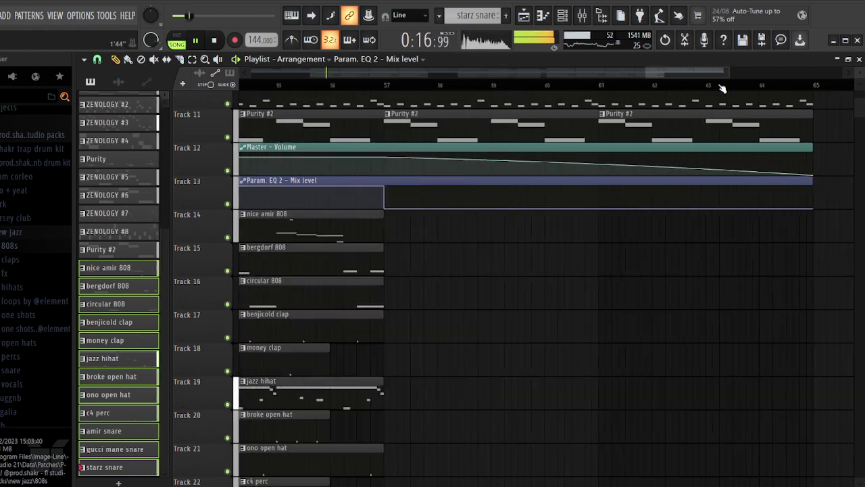
# Restart playback from the beginning of the arrangement and lower the Purity mixer track to -4.5 dB
pyautogui.scroll(-4, 665, 163)
pyautogui.press('space')
pyautogui.press('space')
pyautogui.scroll(7, 666, 163)
pyautogui.scroll(2, 665, 163)
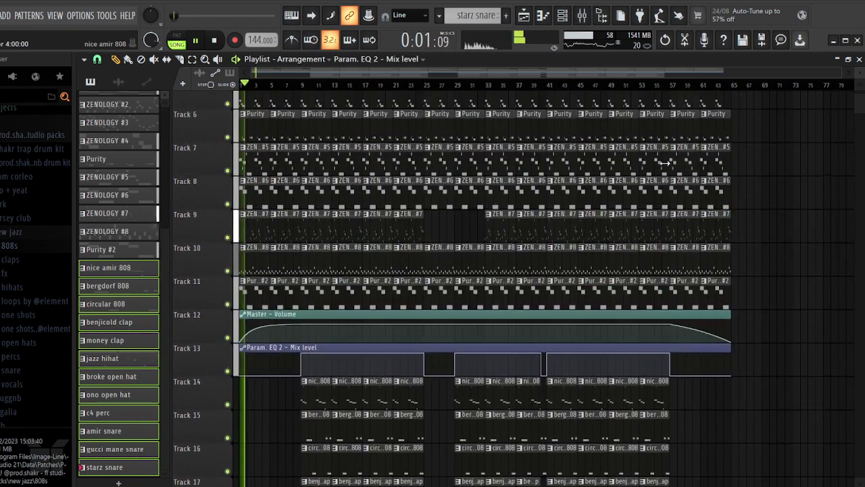
pyautogui.click(561, 15)
pyautogui.moveTo(263, 292); pyautogui.dragTo(262, 321)
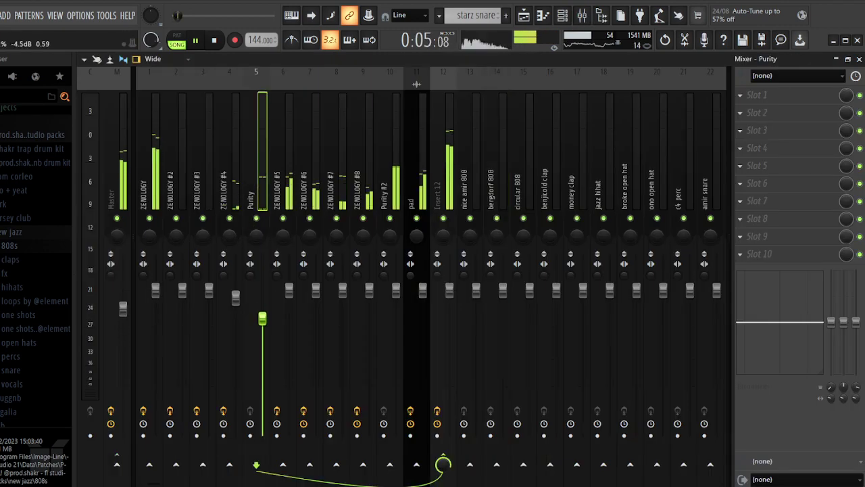
pyautogui.press('F9')
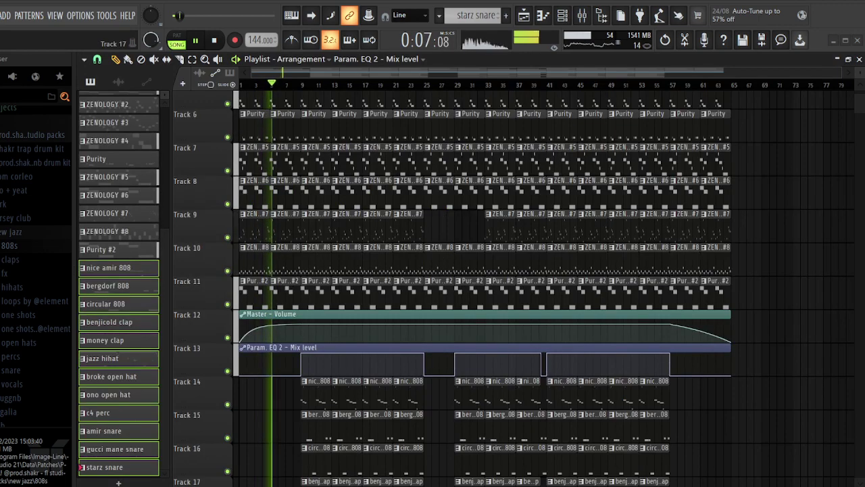
# Color the selected 808 and drum patterns, nice amir 808 through starz snare, blue
pyautogui.scroll(-4, 418, 280)
pyautogui.scroll(-10, 418, 280)
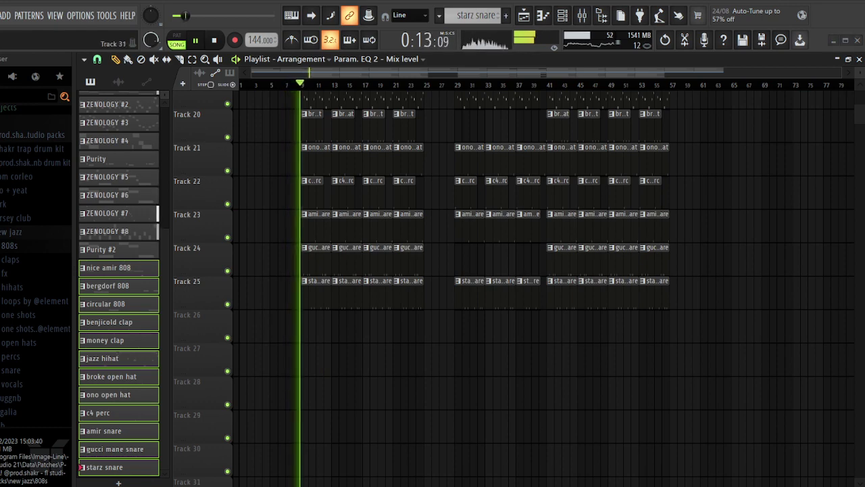
pyautogui.scroll(2, 463, 155)
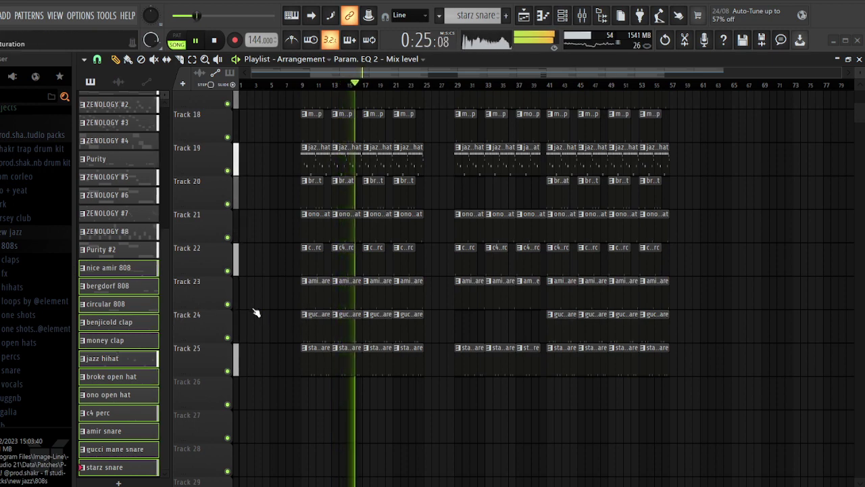
pyautogui.click(298, 309)
# Color the melody patterns ZENOLOGY through Purity #2 and the pad audio clip purple
pyautogui.scroll(1, 135, 278)
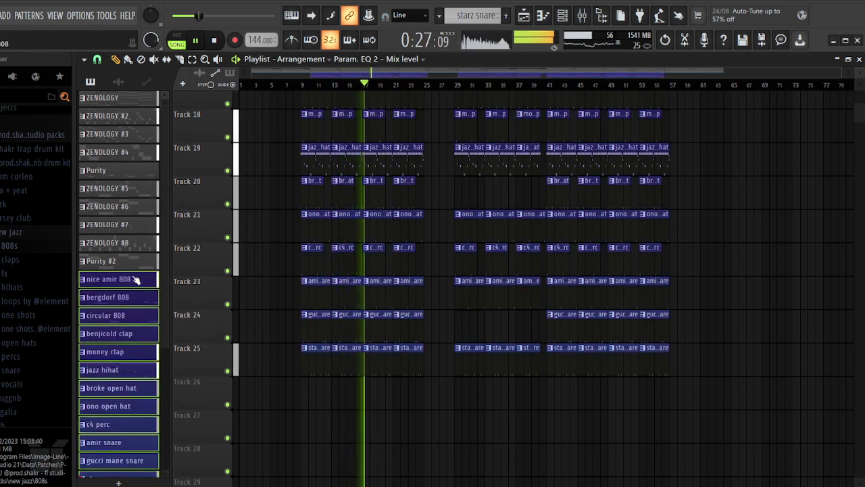
pyautogui.click(117, 101)
pyautogui.keyDown('shift'); pyautogui.click(104, 256); pyautogui.keyUp('shift')
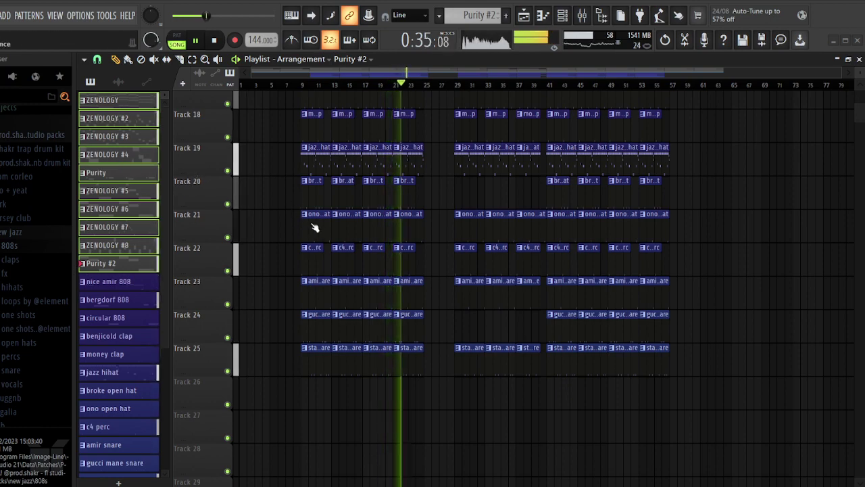
pyautogui.scroll(6, 522, 223)
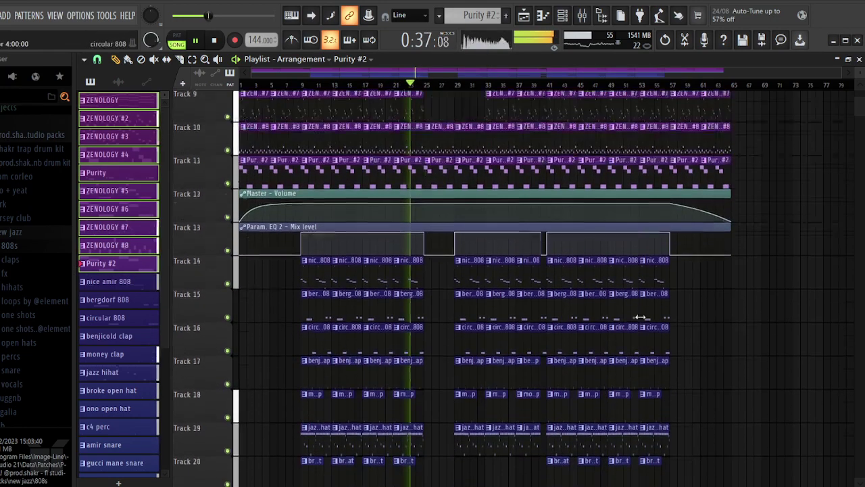
pyautogui.scroll(3, 695, 274)
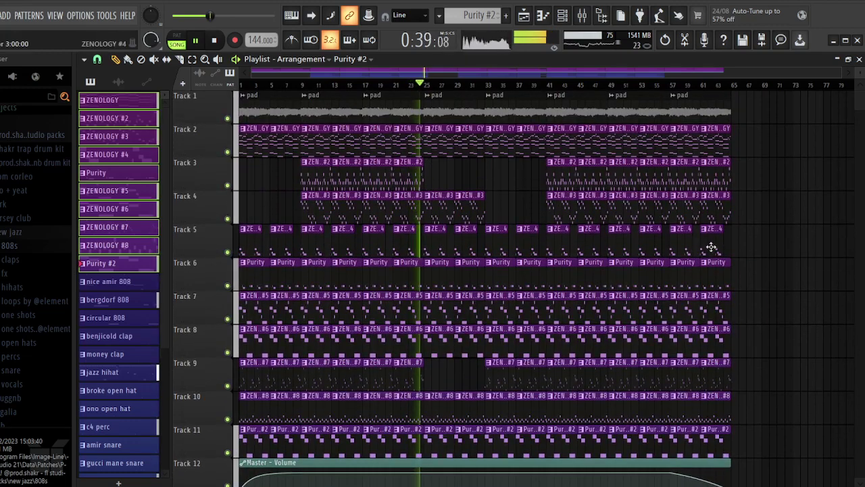
pyautogui.click(255, 110)
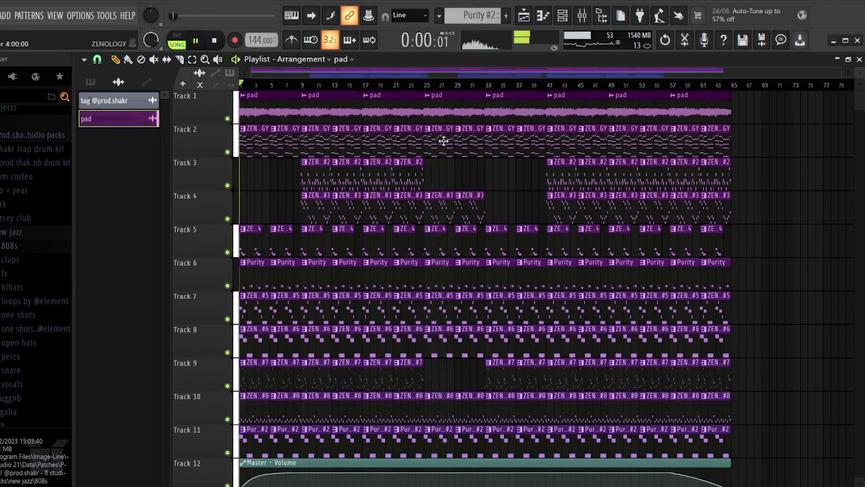
# Select all 808 and drum clips and move them down two tracks, leaving tracks 14 and 15 empty
pyautogui.scroll(-4, 460, 163)
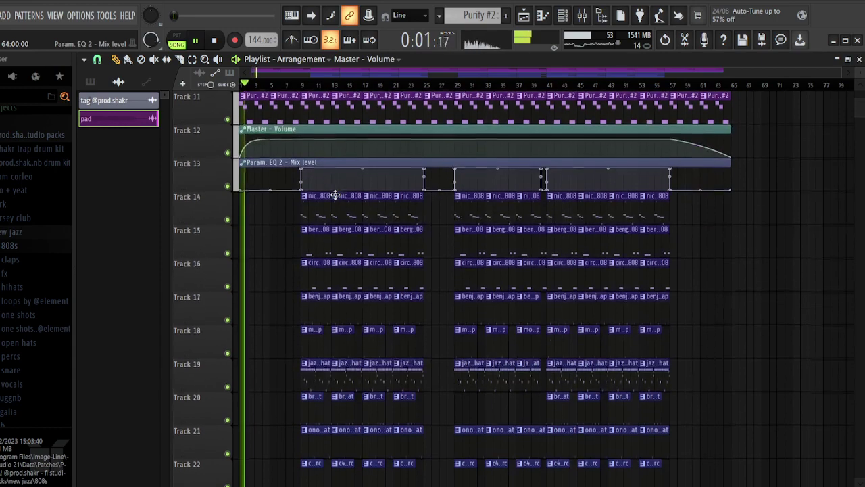
pyautogui.scroll(-5, 335, 196)
pyautogui.moveTo(681, 416); pyautogui.dragTo(281, 237)
pyautogui.hotkey('shift', 'Down')
pyautogui.hotkey('shift', 'Down')
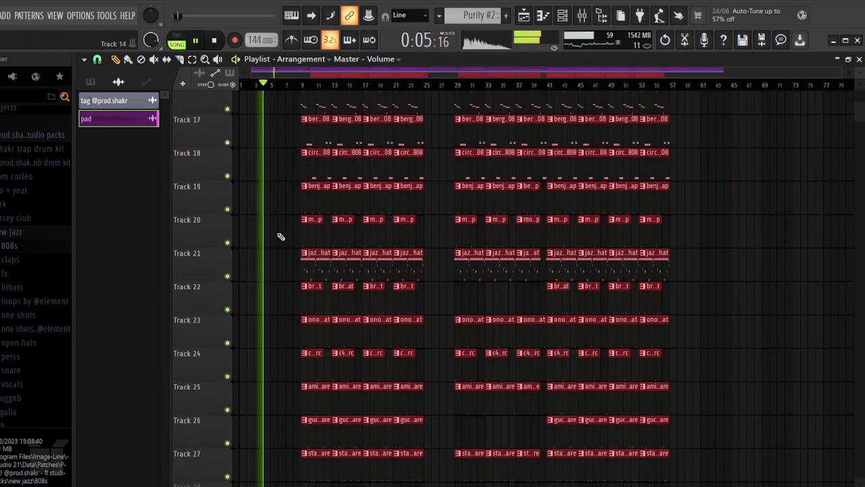
pyautogui.scroll(7, 414, 245)
pyautogui.keyDown('ctrl'); pyautogui.click(399, 275); pyautogui.keyUp('ctrl')
# Remove the ZENOLOGY #5 clips from the first eight bars of Track 7
pyautogui.scroll(5, 395, 275)
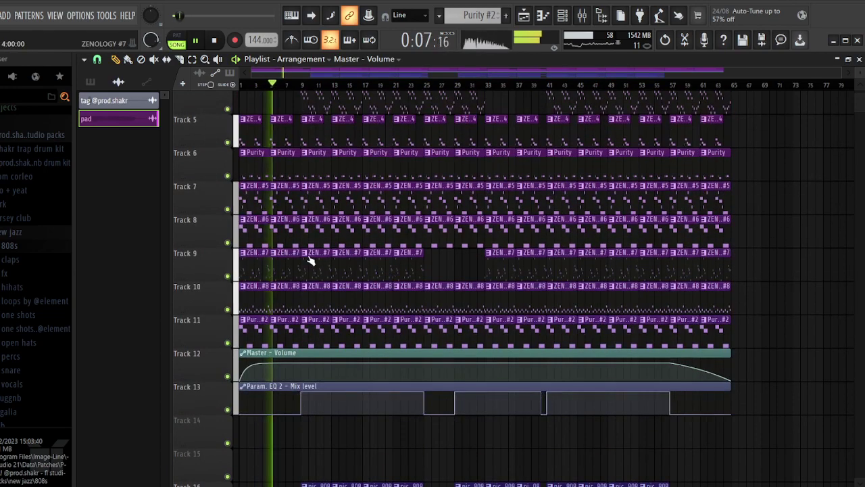
pyautogui.rightClick(276, 204)
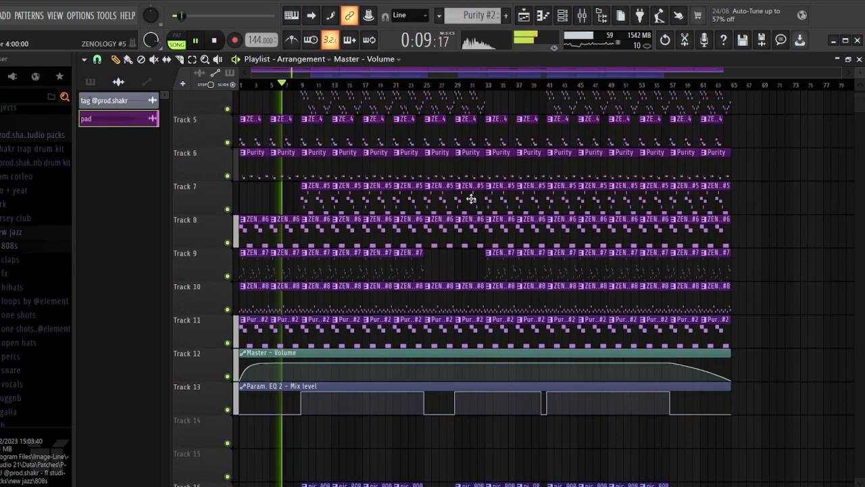
pyautogui.scroll(4, 491, 208)
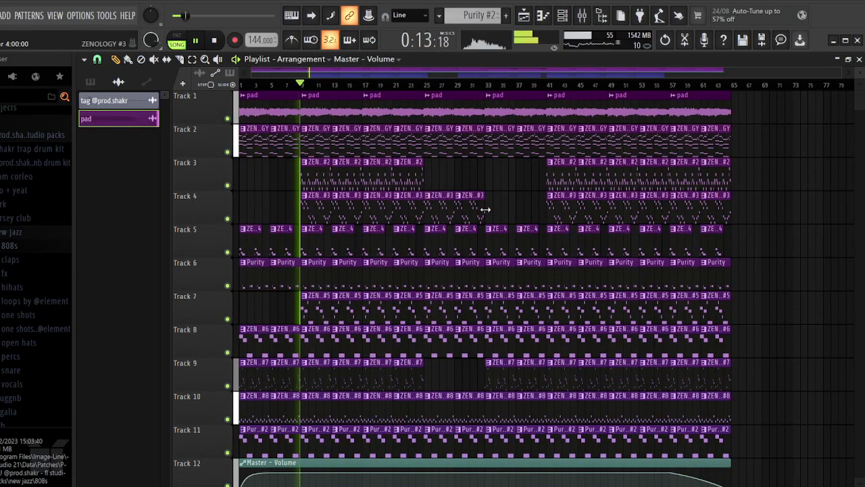
# Place the tag audio clip on the empty Track 14 at bar 5
pyautogui.scroll(-8, 523, 195)
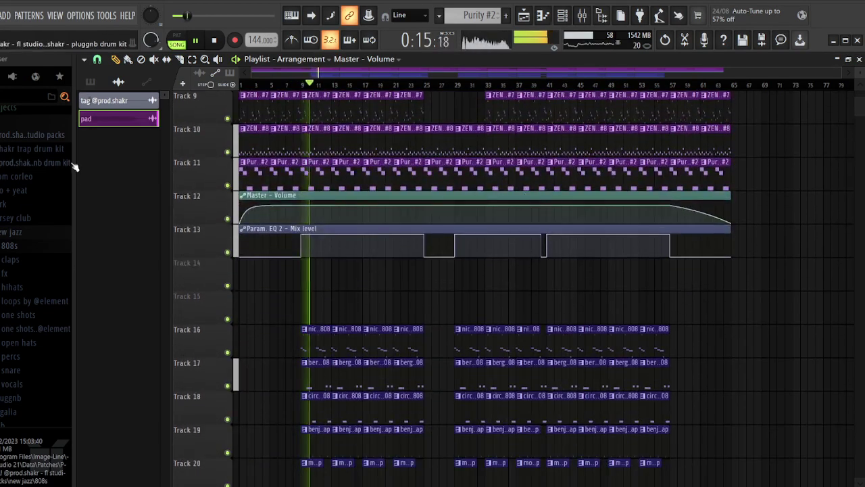
pyautogui.click(111, 102)
pyautogui.click(270, 282)
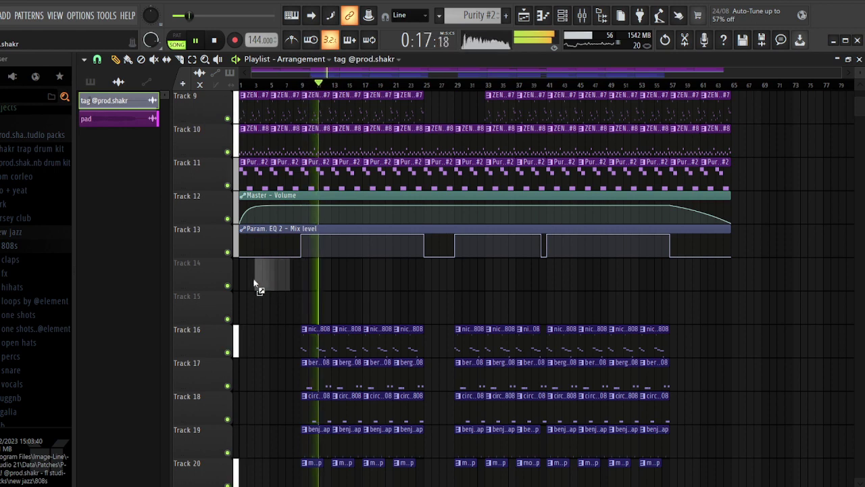
pyautogui.scroll(6, 273, 87)
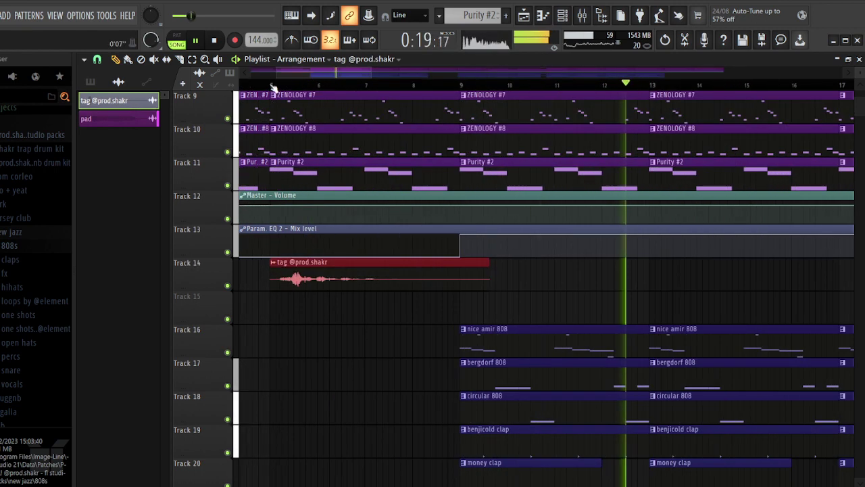
# Play from bar 5 and nudge the tag clip so it starts slightly ahead of bar 5
pyautogui.click(274, 87)
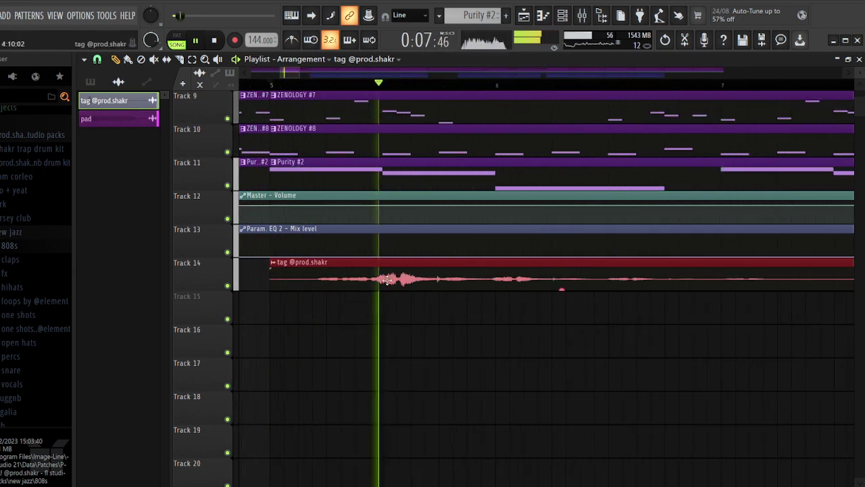
pyautogui.moveTo(383, 276); pyautogui.dragTo(390, 275)
pyautogui.press('space')
pyautogui.press('space')
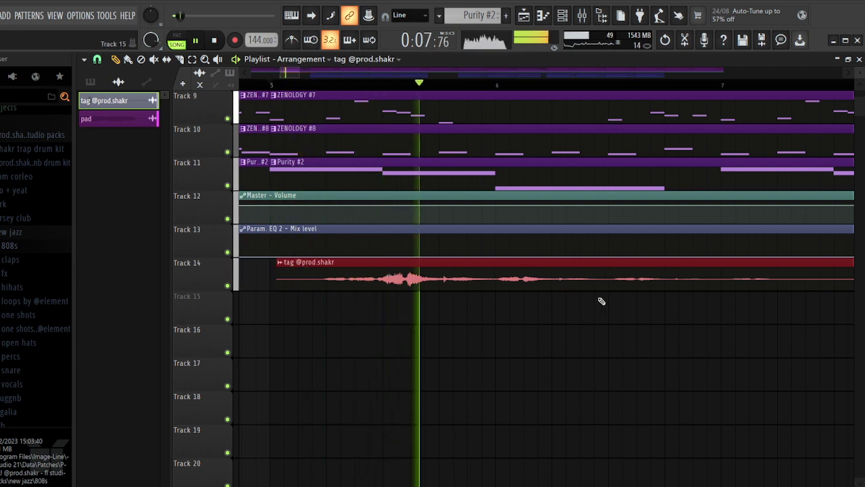
pyautogui.press('space')
pyautogui.press('space')
pyautogui.press('space')
pyautogui.moveTo(464, 280); pyautogui.dragTo(439, 278)
pyautogui.press('space')
# Lower the tag clip's volume to -10.9 dB, checking it in playback from bar 5
pyautogui.moveTo(558, 290); pyautogui.dragTo(558, 296)
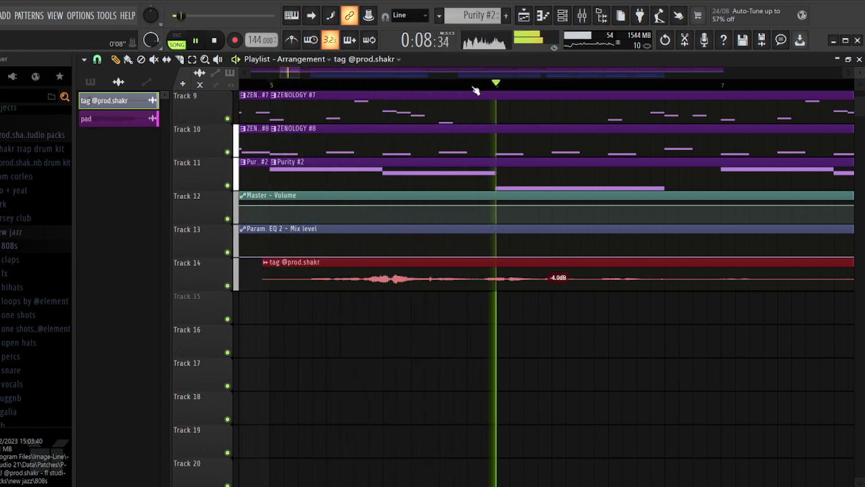
pyautogui.scroll(-6, 475, 88)
pyautogui.press('space')
pyautogui.press('space')
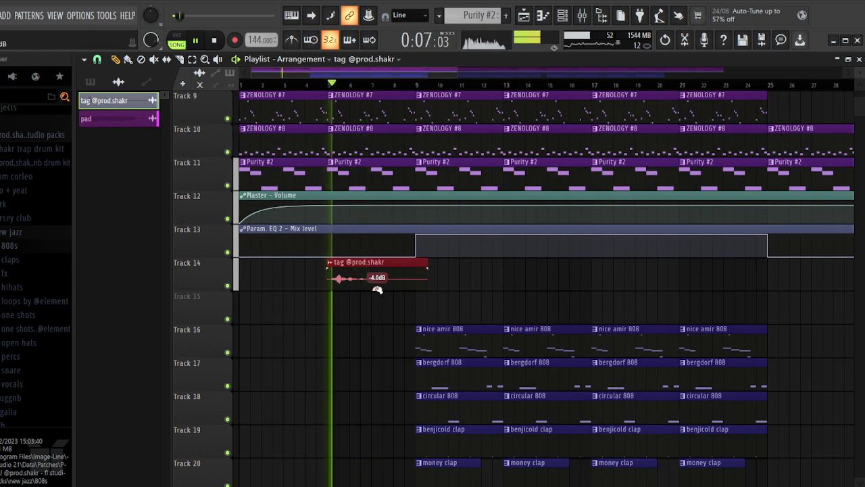
pyautogui.moveTo(378, 289)
pyautogui.mouseDown()
pyautogui.moveTo(378, 299)
pyautogui.moveTo(377, 290)
pyautogui.mouseUp()
pyautogui.press('space')
pyautogui.press('space')
pyautogui.scroll(-2, 388, 95)
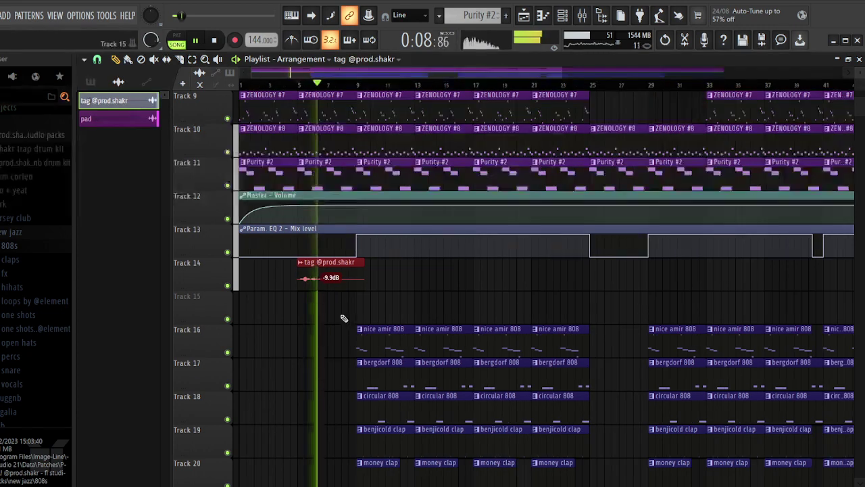
pyautogui.moveTo(331, 278); pyautogui.dragTo(331, 285)
pyautogui.click(299, 85)
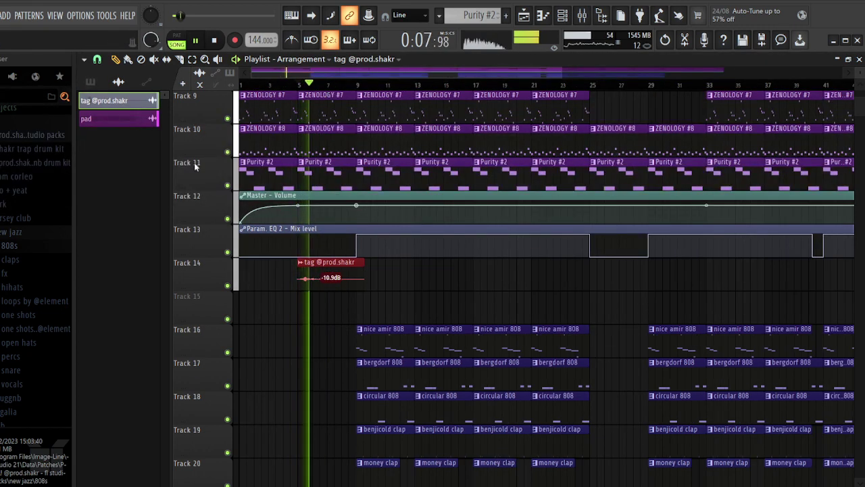
# Find riser fx in the new jazz fx folder and place it on Track 15 at about bar 8
pyautogui.click(18, 274)
pyautogui.scroll(-6, 27, 277)
pyautogui.press('space')
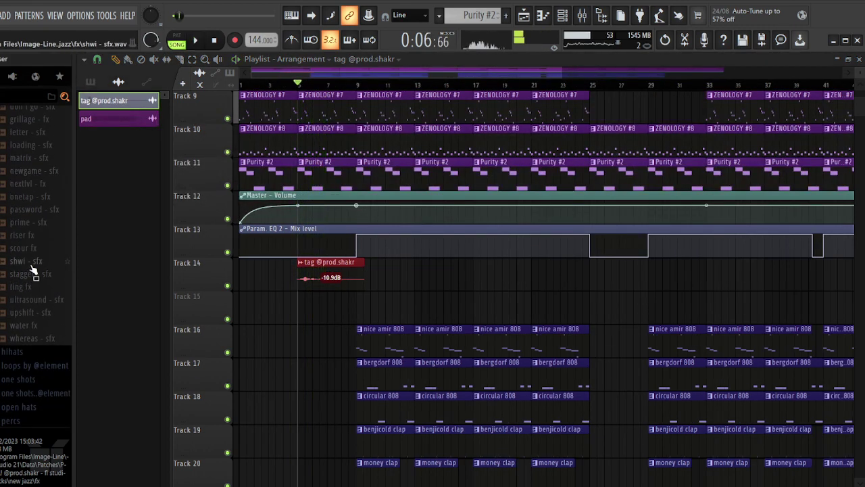
pyautogui.moveTo(38, 238); pyautogui.dragTo(63, 240)
pyautogui.moveTo(157, 259); pyautogui.dragTo(341, 298)
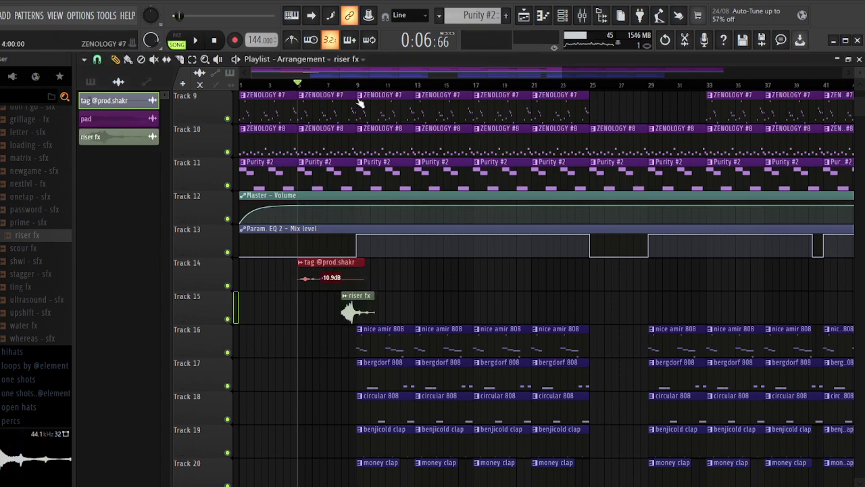
# Shift the riser fx clip later so its waveform peak falls at the bar 9 drum entry
pyautogui.scroll(3, 361, 309)
pyautogui.scroll(-3, 361, 309)
pyautogui.scroll(5, 354, 90)
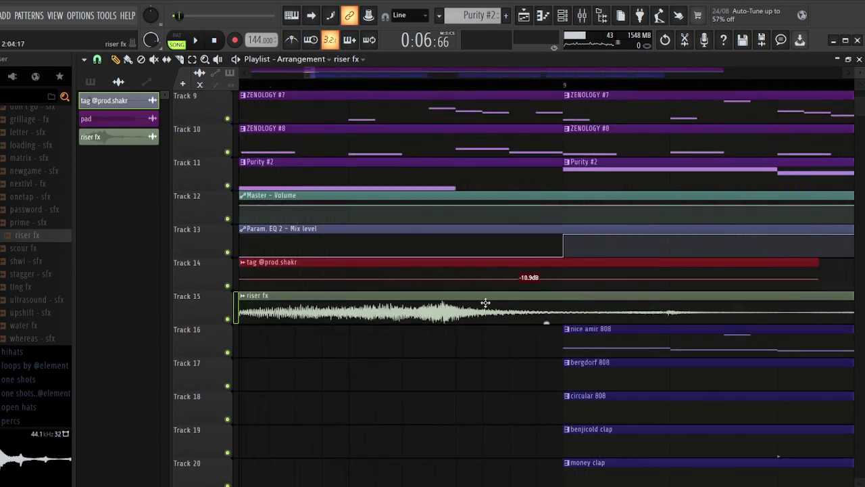
pyautogui.click(526, 83)
pyautogui.press('space')
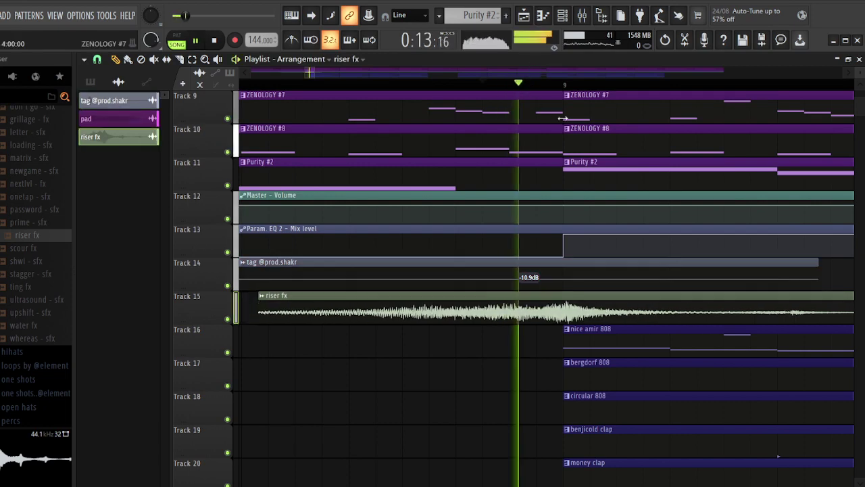
pyautogui.scroll(5, 567, 88)
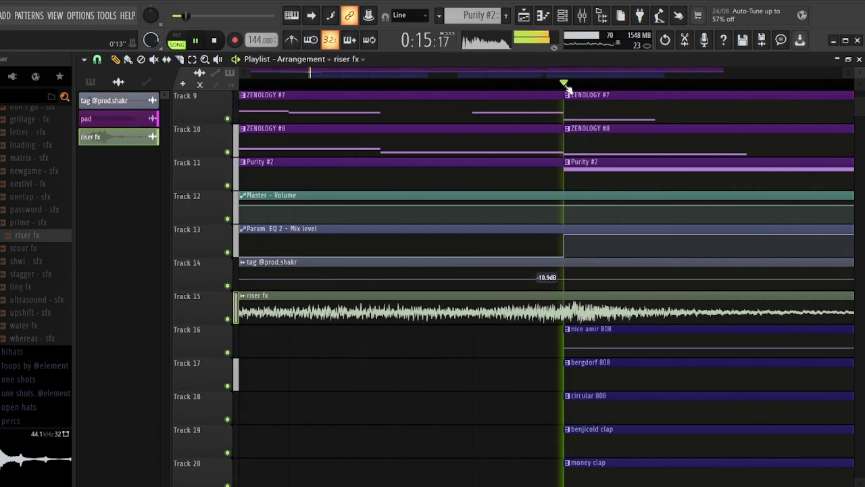
# Replay the transition into bar 9 and fine-tune the riser fx clip's timing against the drum entry
pyautogui.press('space')
pyautogui.press('space')
pyautogui.press('space')
pyautogui.press('space')
pyautogui.press('space')
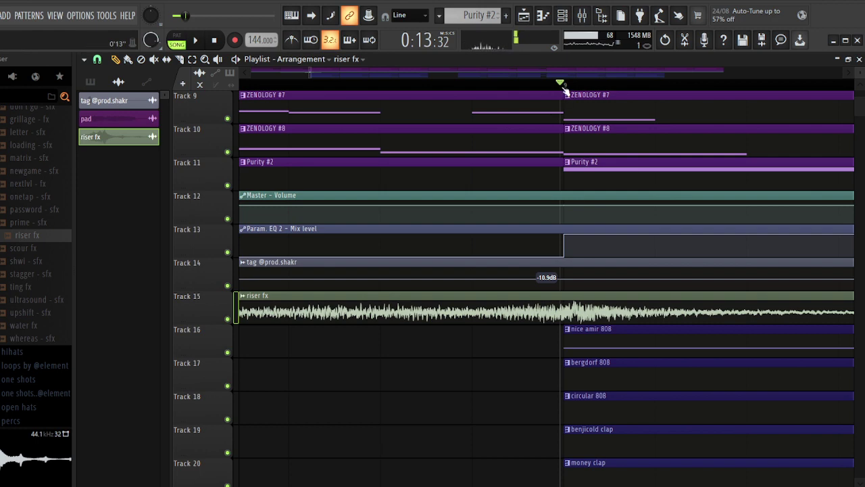
pyautogui.click(564, 86)
pyautogui.press('space')
pyautogui.press('space')
pyautogui.press('space')
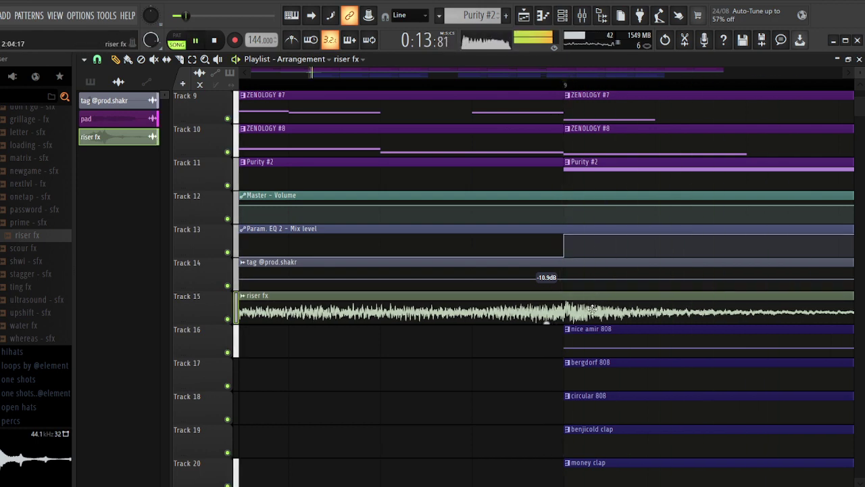
# Lower the riser fx clip's volume to -13.8 dB and check it in playback
pyautogui.press('space')
pyautogui.moveTo(546, 320); pyautogui.dragTo(555, 317)
pyautogui.press('space')
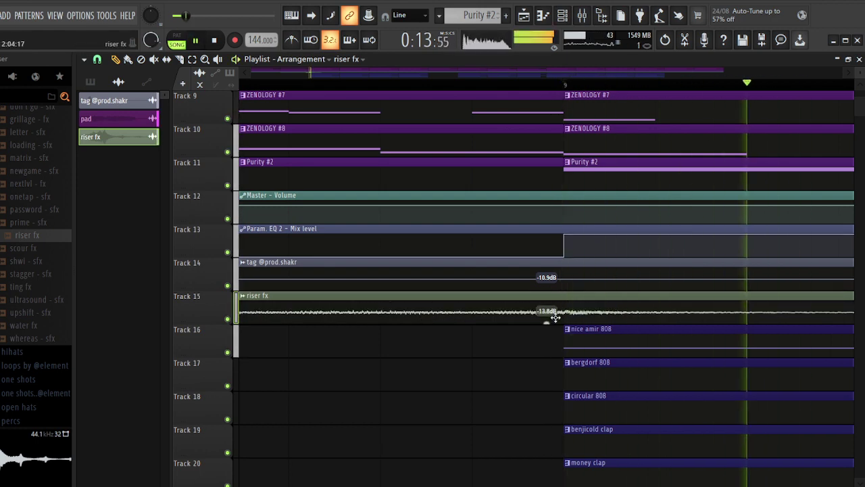
pyautogui.keyDown('ctrl'); pyautogui.scroll(3, 563, 87); pyautogui.keyUp('ctrl')
pyautogui.press('space')
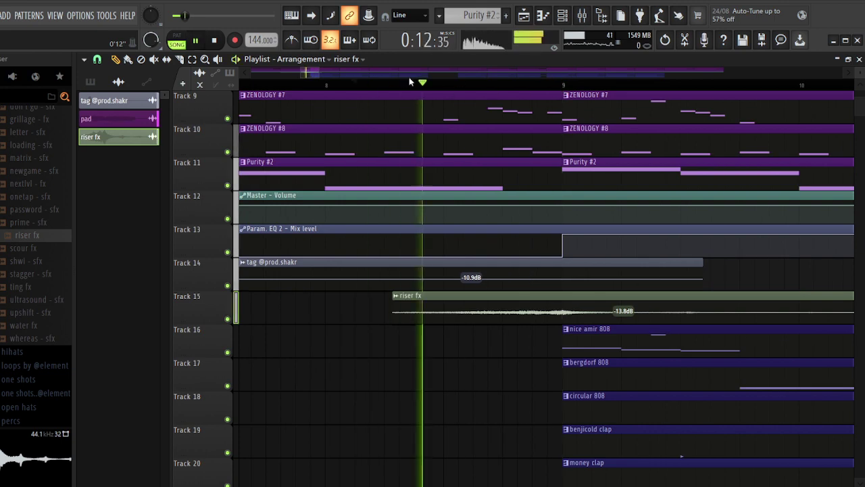
# Add a short fade-in at the start of the riser fx clip
pyautogui.scroll(-3, 426, 88)
pyautogui.moveTo(412, 305)
pyautogui.mouseDown()
pyautogui.moveTo(442, 304)
pyautogui.moveTo(426, 302)
pyautogui.mouseUp()
pyautogui.press('space')
pyautogui.press('space')
pyautogui.scroll(-5, 438, 93)
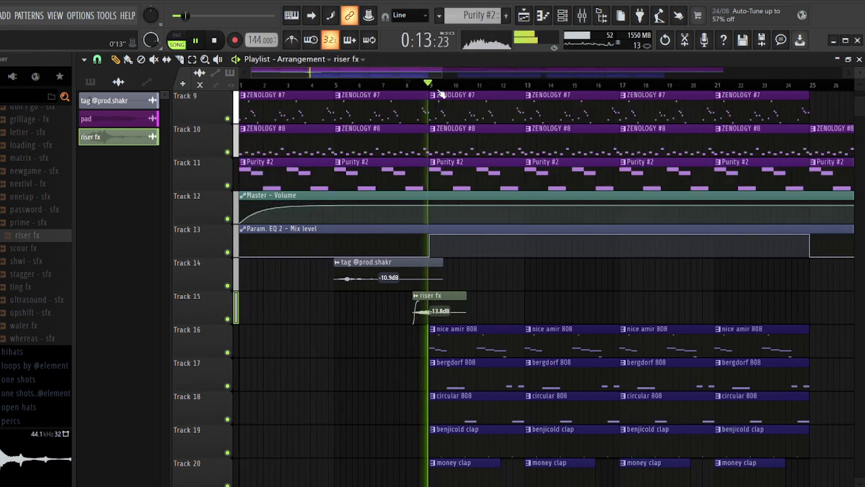
# Copy the riser fx clip along Track 15 so it leads into the drum entry at bar 41
pyautogui.press('space')
pyautogui.press('space')
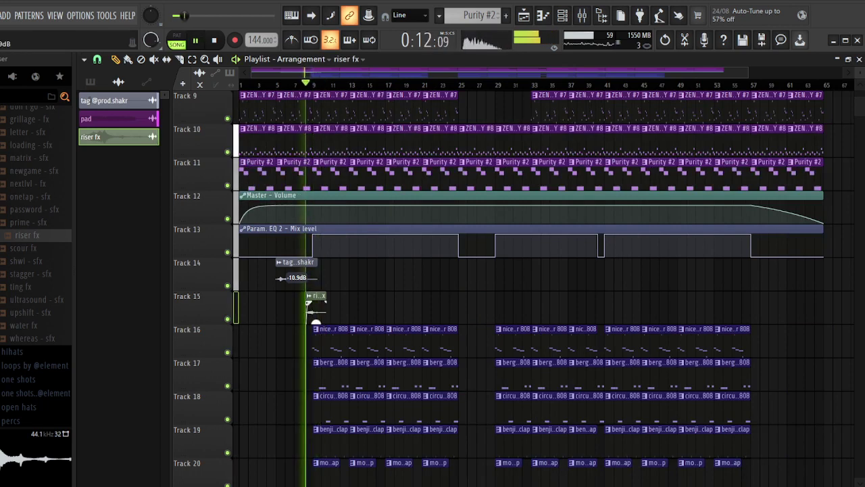
pyautogui.moveTo(316, 313); pyautogui.dragTo(609, 314)
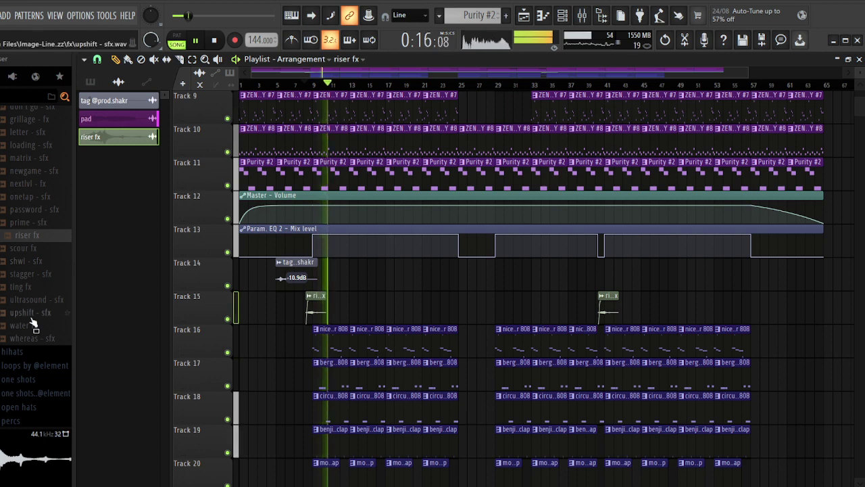
# Audition other samples in the fx folder, including ting fx and crash - fx, and collapse the new jazz folder
pyautogui.press('space')
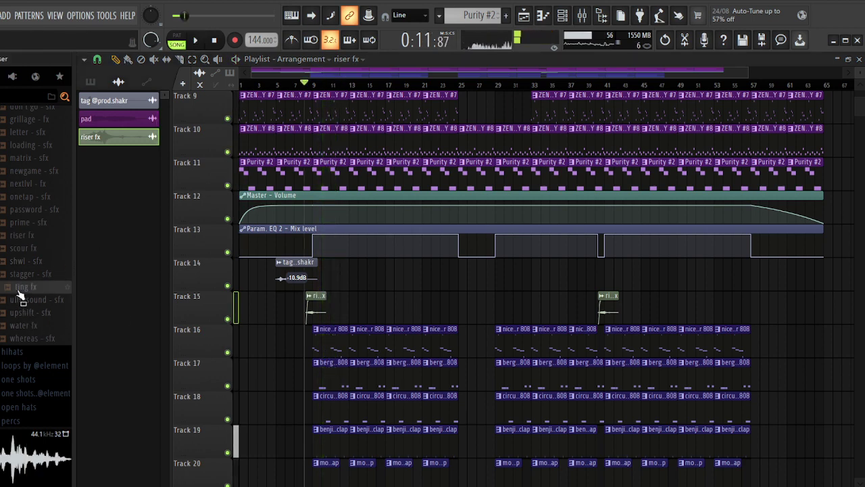
pyautogui.scroll(4, 21, 264)
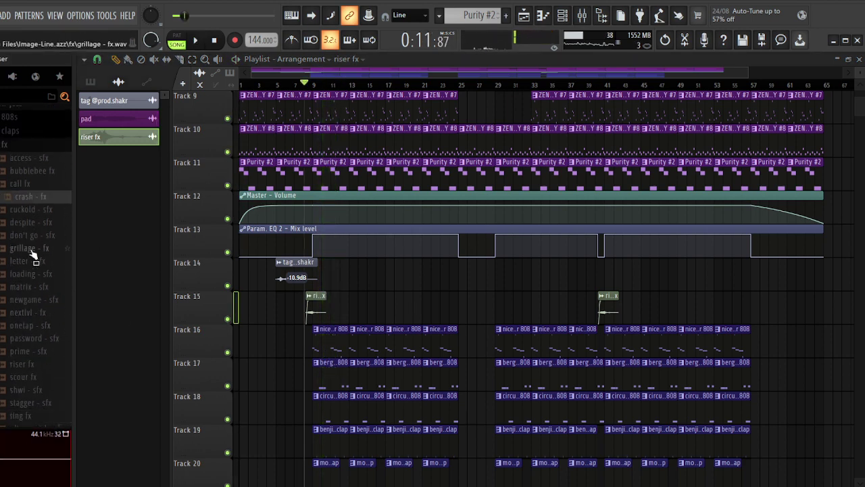
pyautogui.scroll(3, 34, 270)
pyautogui.click(24, 272)
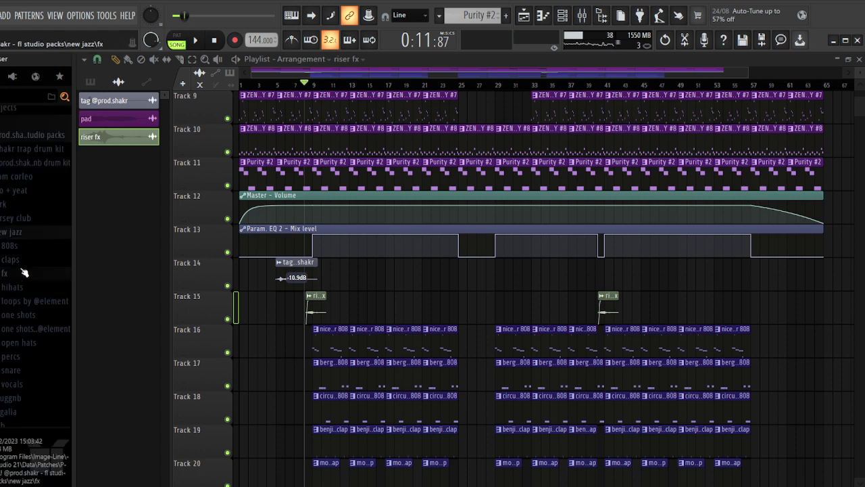
pyautogui.click(23, 236)
# Play the arrangement from the start and review the melody, automation, effect and drum tracks
pyautogui.press('space')
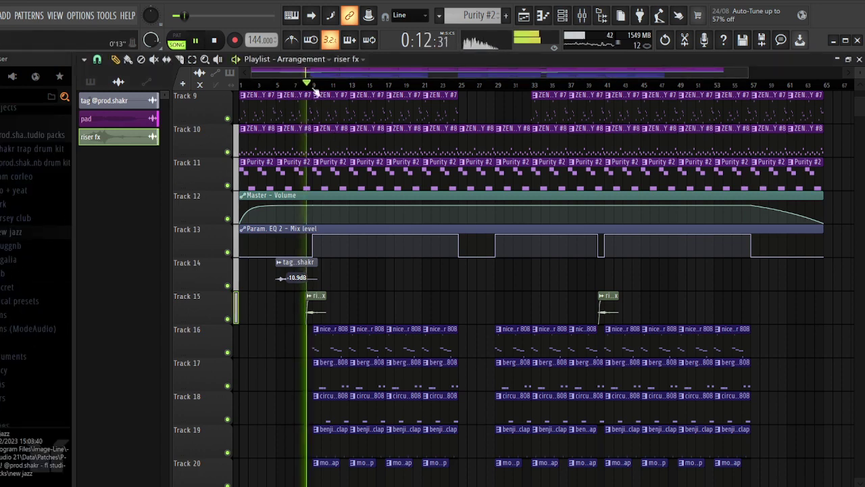
pyautogui.click(241, 85)
pyautogui.scroll(-4, 533, 228)
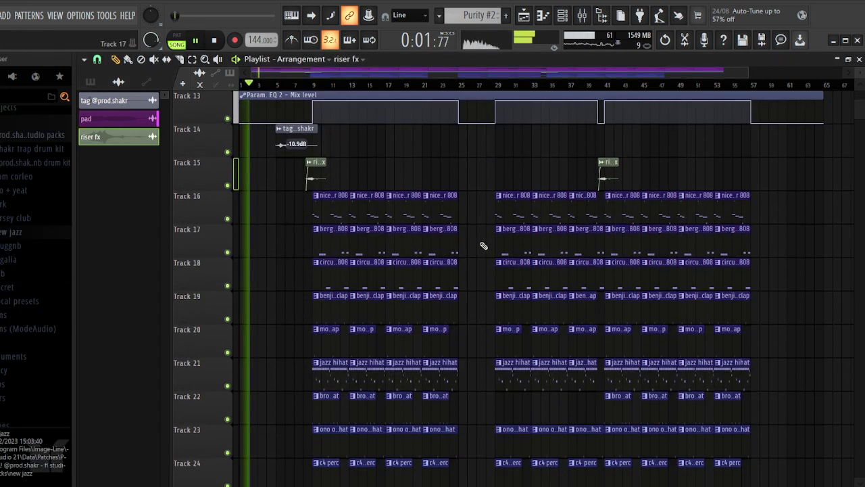
pyautogui.scroll(12, 483, 245)
pyautogui.scroll(-6, 474, 243)
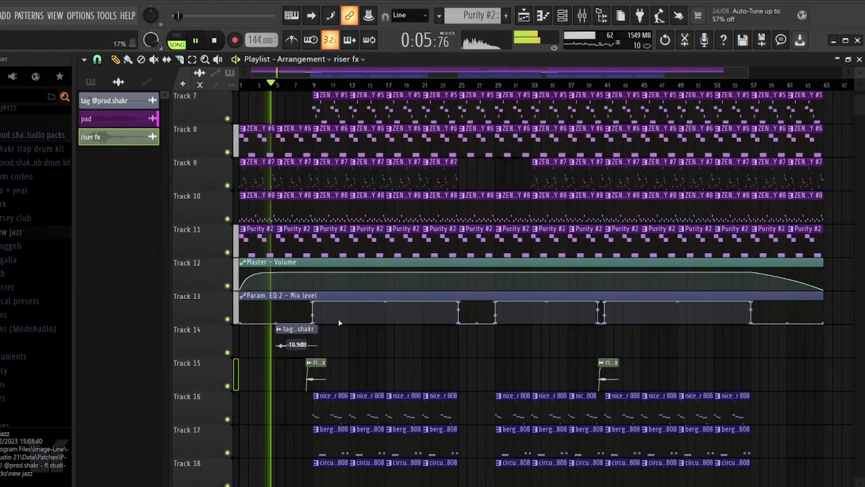
pyautogui.scroll(-2, 338, 322)
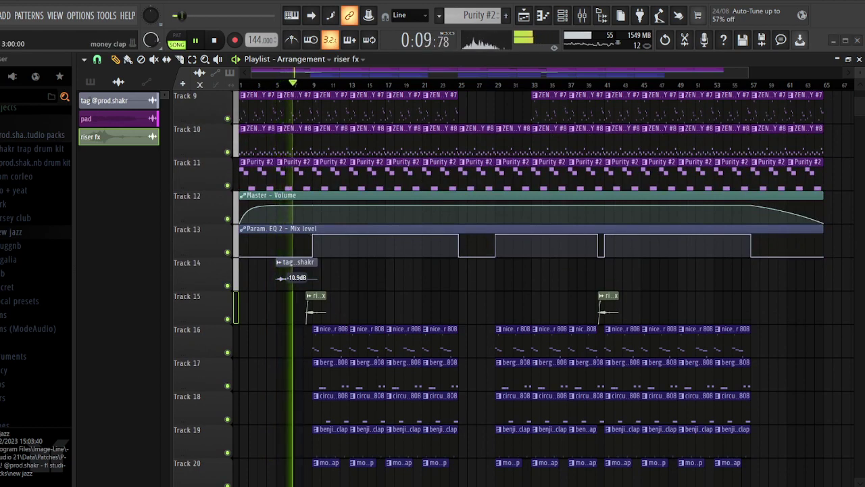
pyautogui.scroll(-8, 395, 224)
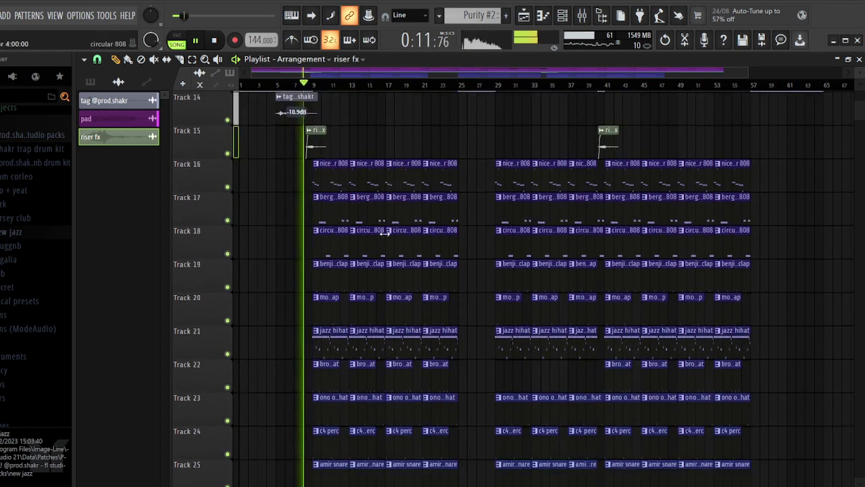
pyautogui.scroll(-1, 395, 224)
pyautogui.scroll(5, 409, 220)
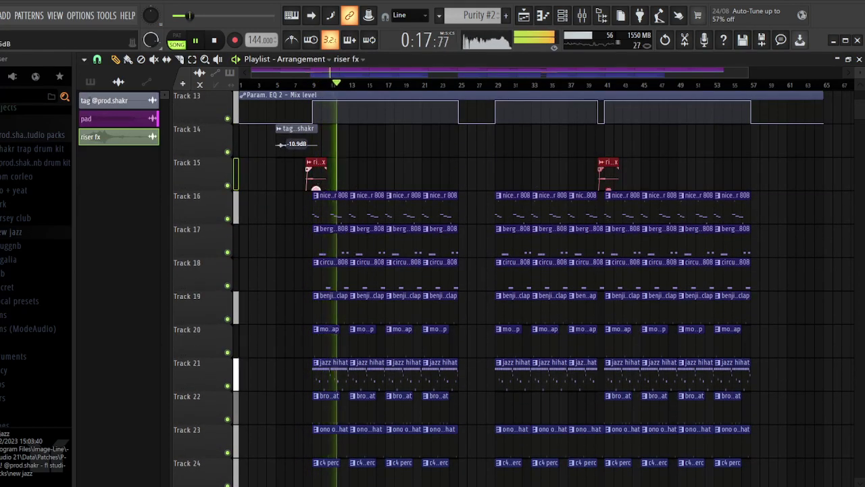
# Replay the arrangement from about bar 7 to check the riser's lead-in to the drums
pyautogui.click(297, 82)
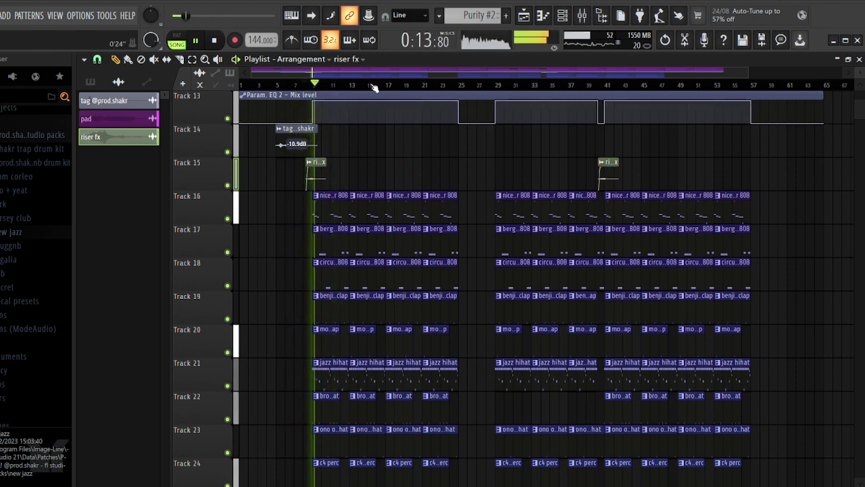
pyautogui.scroll(-1, 375, 88)
pyautogui.scroll(-1, 364, 152)
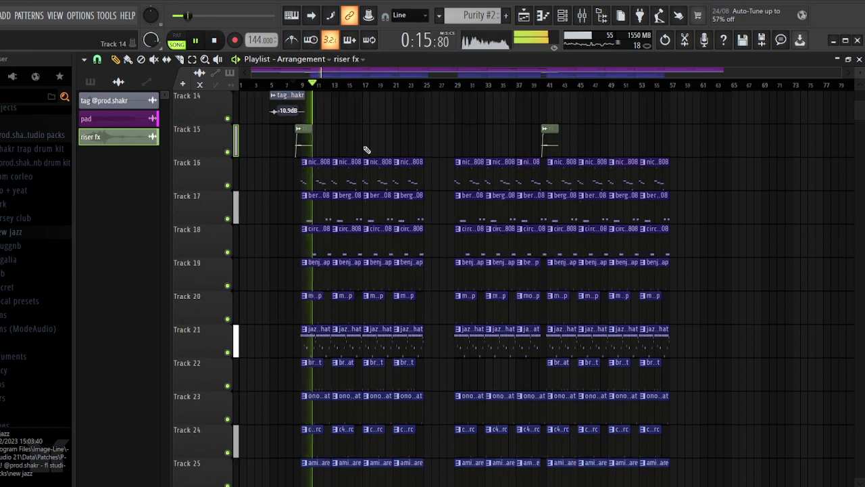
# In the Master track's Fruity parametric EQ 2, boost the treble shelf and roll off the lowest frequencies with band 1
pyautogui.scroll(-4, 448, 163)
pyautogui.scroll(6, 471, 176)
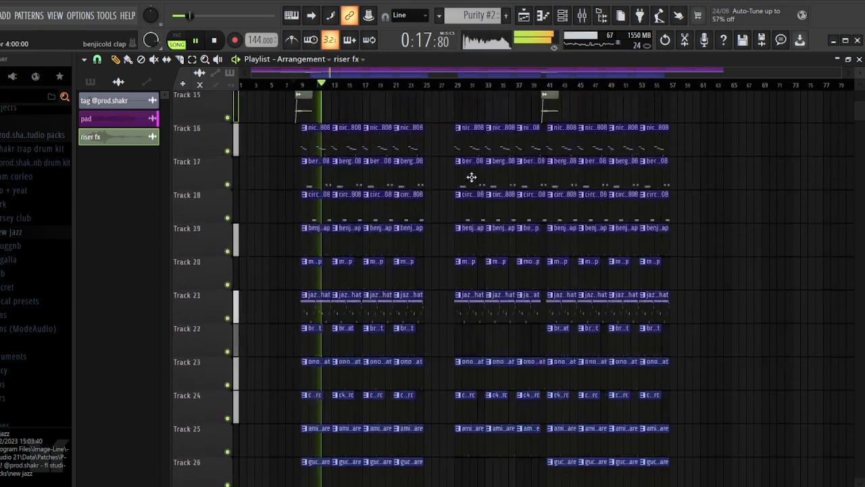
pyautogui.click(562, 15)
pyautogui.click(582, 15)
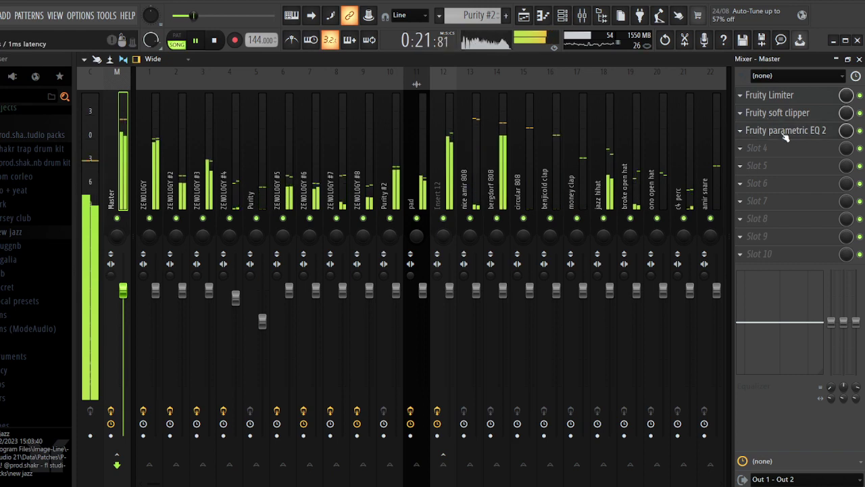
pyautogui.click(786, 135)
pyautogui.moveTo(400, 265); pyautogui.dragTo(388, 256)
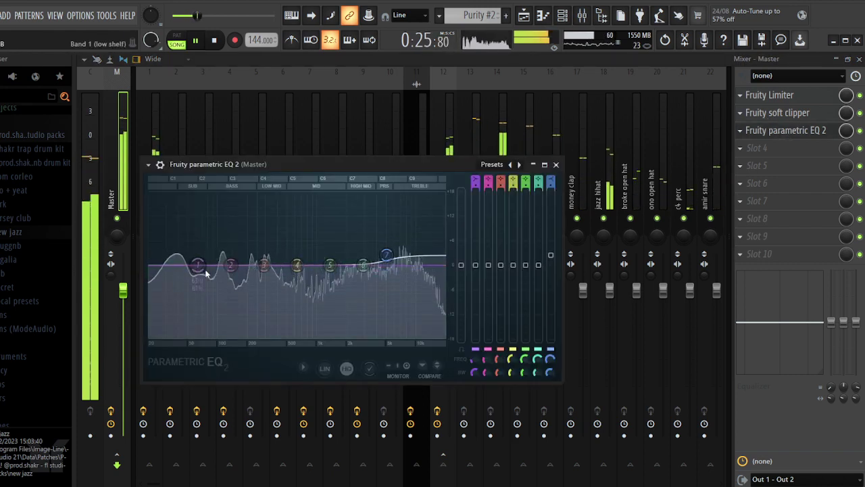
pyautogui.moveTo(206, 272); pyautogui.dragTo(152, 343)
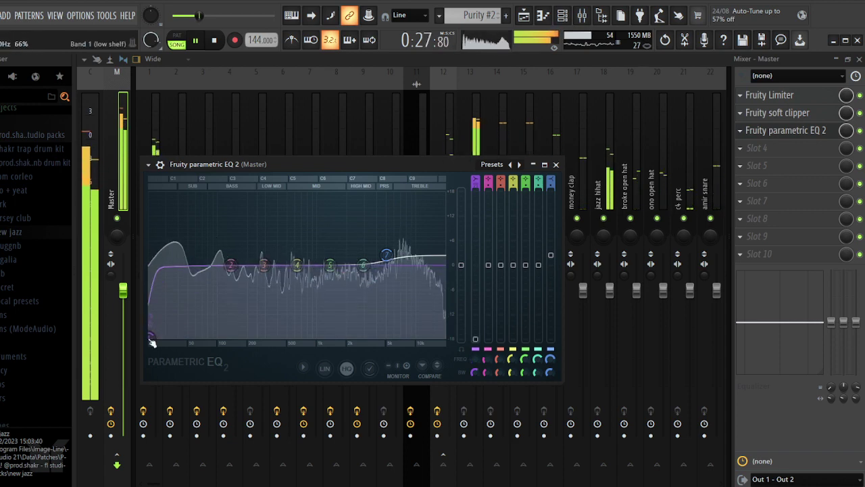
# Slightly boost bands 2 to 6 of the Master EQ, placing band 4 near 359 Hz and band 6 near 2432 Hz
pyautogui.moveTo(230, 265); pyautogui.dragTo(183, 255)
pyautogui.moveTo(264, 265); pyautogui.dragTo(231, 256)
pyautogui.moveTo(297, 265); pyautogui.dragTo(273, 262)
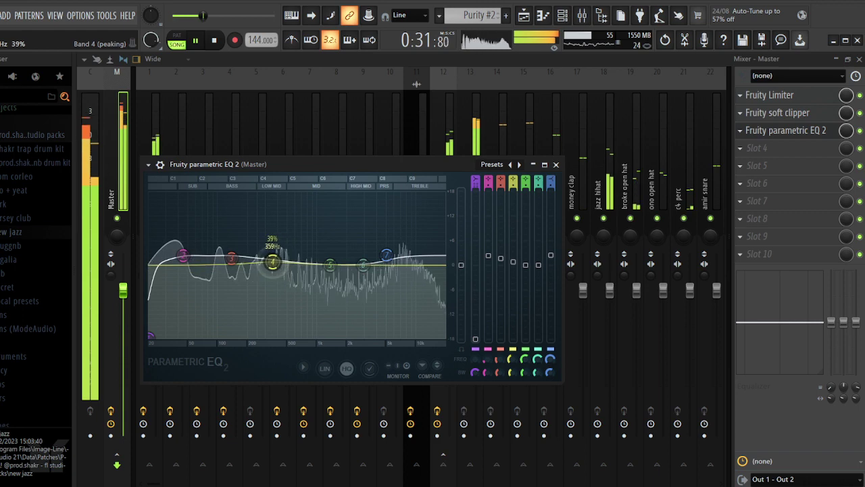
pyautogui.moveTo(330, 265); pyautogui.dragTo(355, 261)
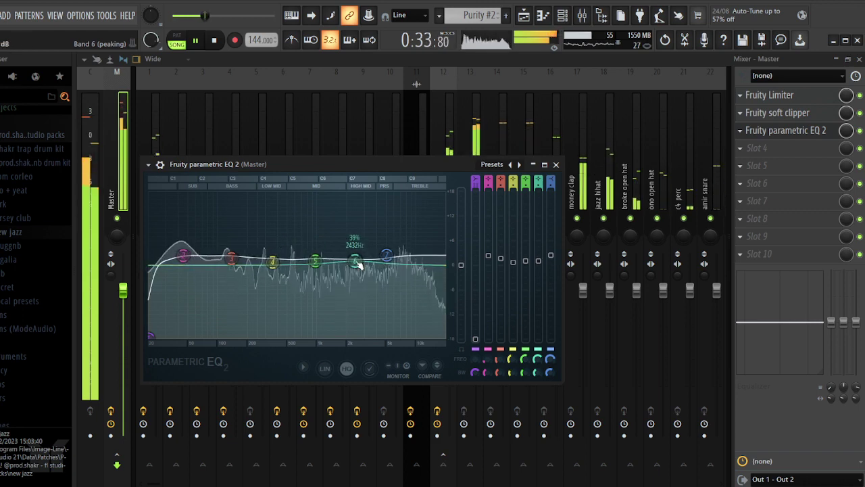
pyautogui.press('Escape')
# Check the bergdorf 808 and benjicold clap mixer tracks, and review the drum and melody tracks of the arrangement during playback
pyautogui.click(500, 175)
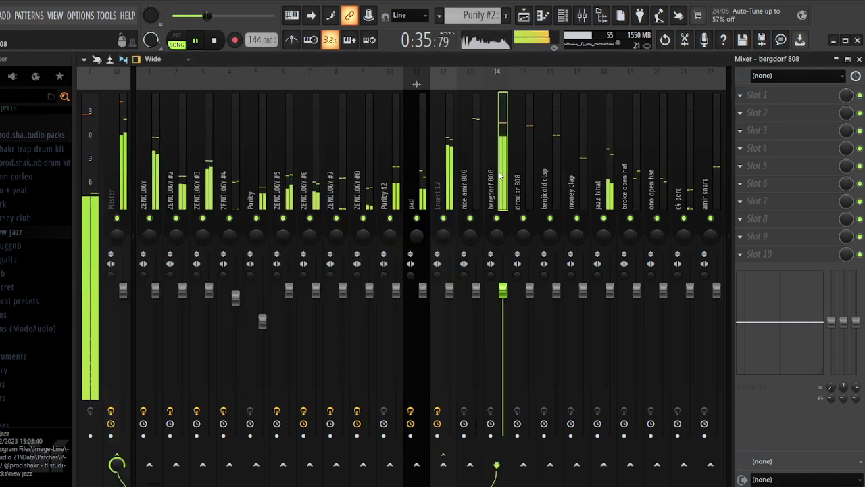
pyautogui.click(541, 164)
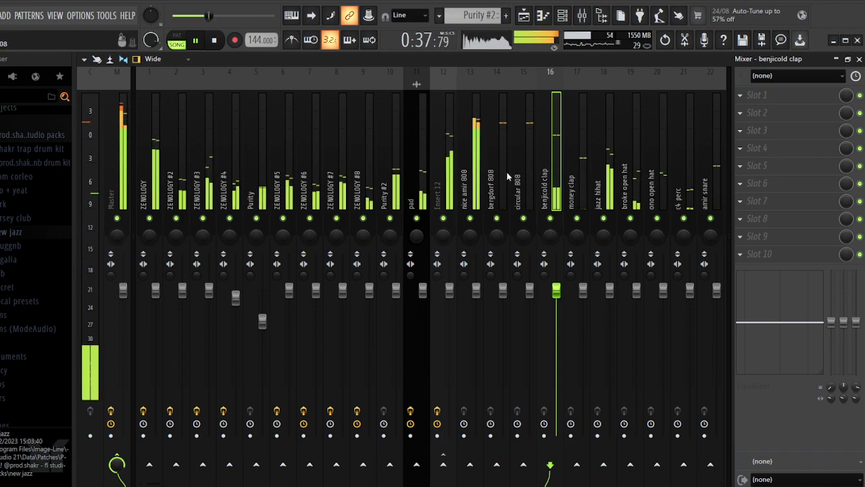
pyautogui.press('Escape')
pyautogui.press('Escape')
pyautogui.scroll(-3, 727, 239)
pyautogui.scroll(-6, 719, 246)
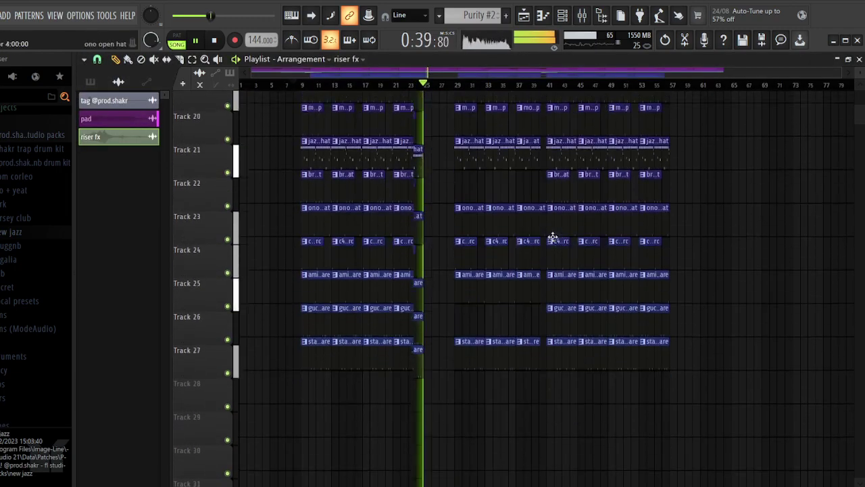
pyautogui.scroll(12, 520, 232)
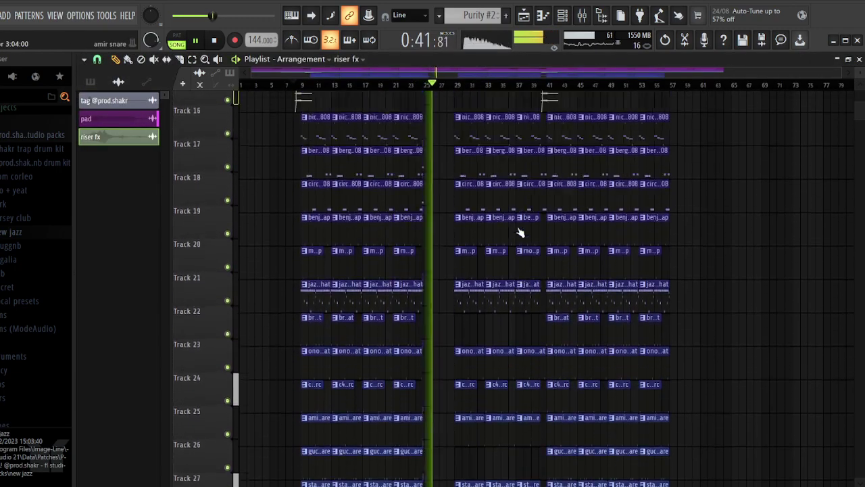
pyautogui.scroll(7, 520, 232)
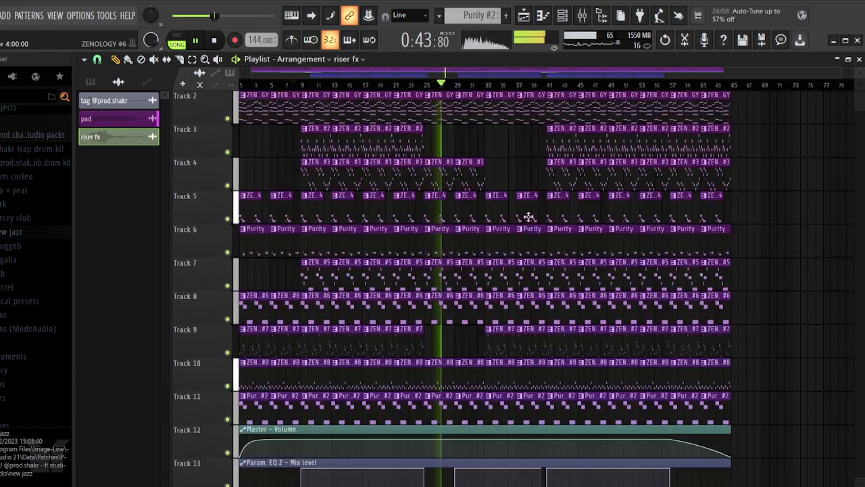
# Audition the ZENOLOGY #5 melody in the piano roll and transpose all its notes down one octave
pyautogui.press('F7')
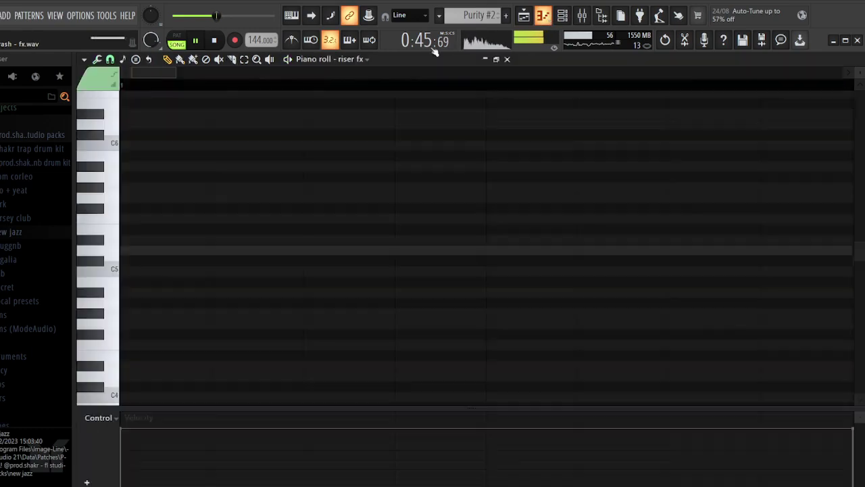
pyautogui.press('space')
pyautogui.press('KP_Subtract')
pyautogui.press('KP_Subtract')
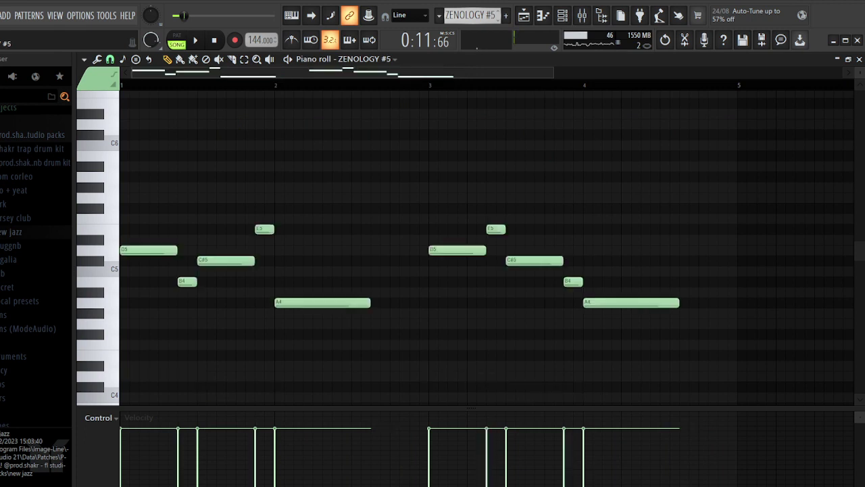
pyautogui.press('space')
pyautogui.scroll(-3, 290, 145)
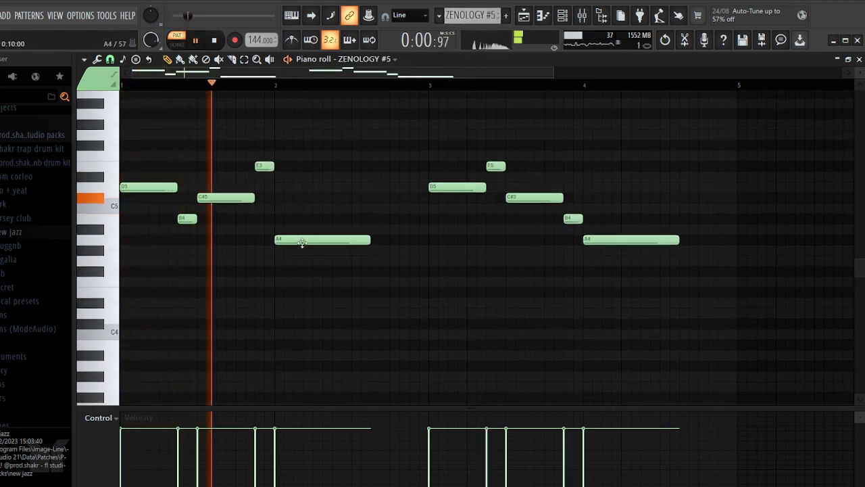
pyautogui.moveTo(302, 241)
pyautogui.mouseDown()
pyautogui.moveTo(297, 266)
pyautogui.moveTo(296, 243)
pyautogui.mouseUp()
pyautogui.press('space')
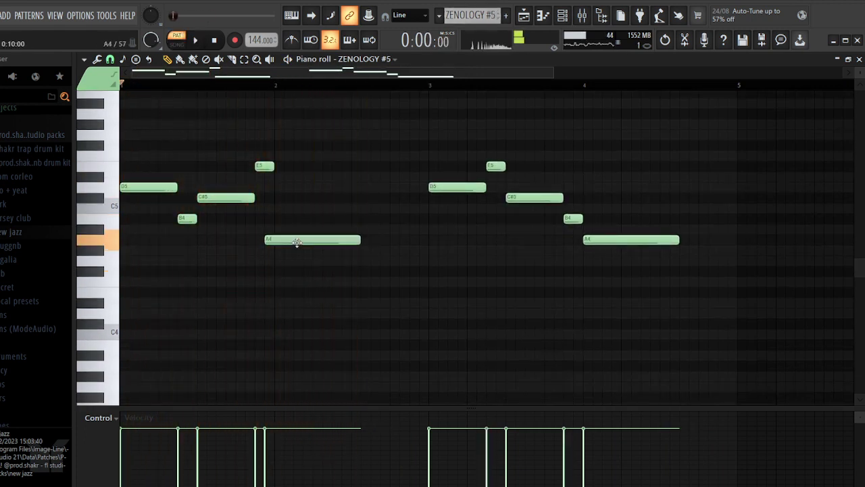
pyautogui.press('space')
pyautogui.scroll(-4, 332, 191)
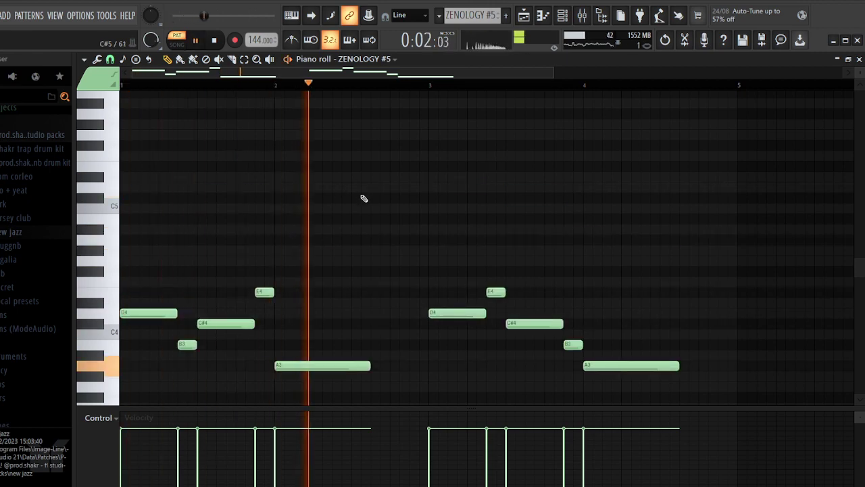
# Try the two E4 notes of ZENOLOGY #5 a semitone lower and a semitone higher during playback
pyautogui.press('F5')
pyautogui.click(560, 16)
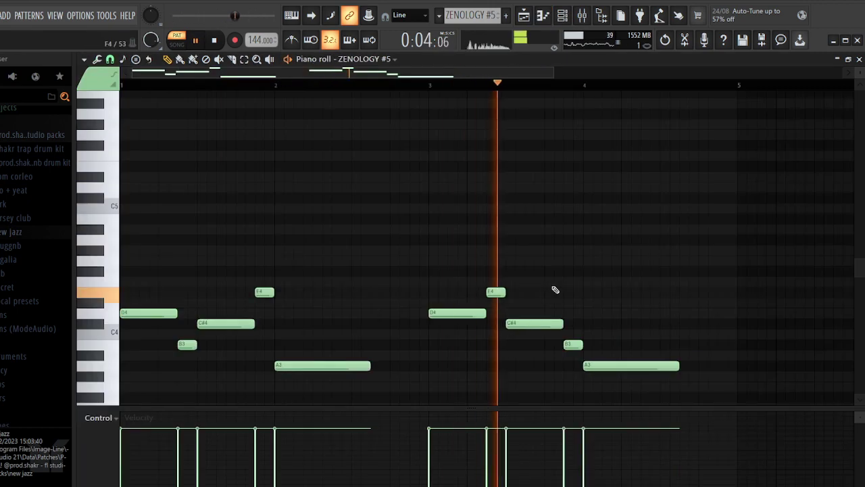
pyautogui.moveTo(525, 292); pyautogui.dragTo(247, 284)
pyautogui.press('Down')
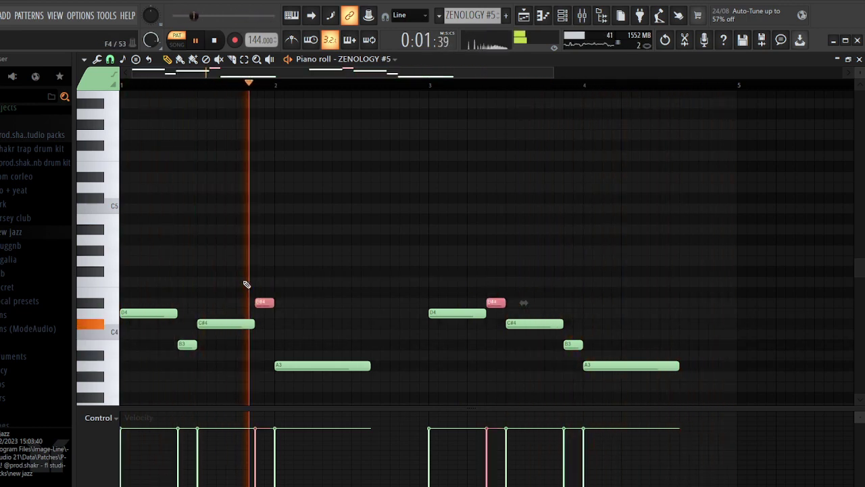
pyautogui.press('space')
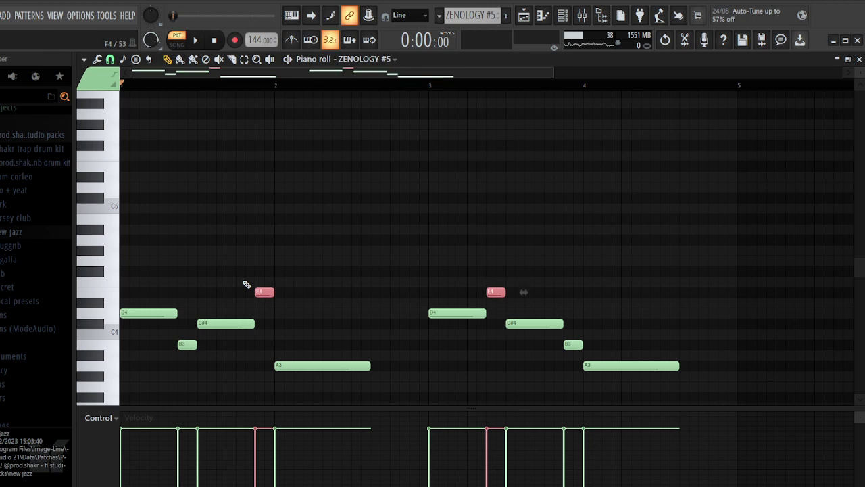
pyautogui.press('space')
pyautogui.hotkey('ctrl', 'd')
pyautogui.press('space')
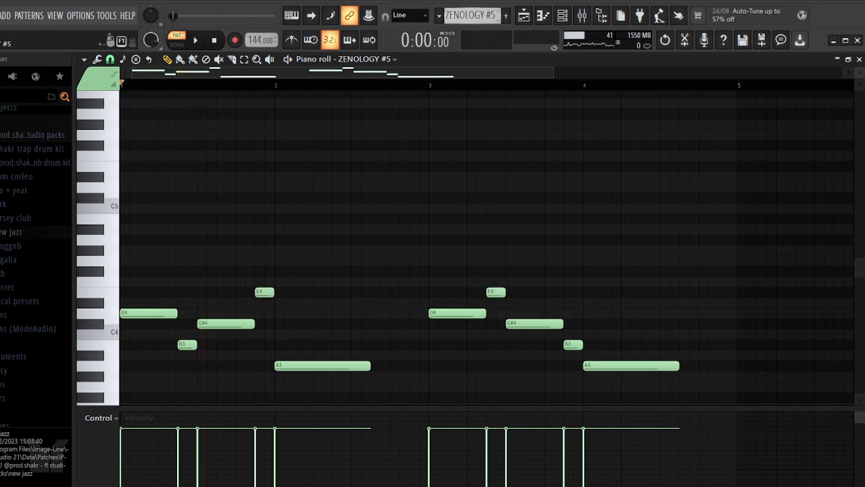
# Open the ZENOLOGY pattern in the piano roll and play its chords and melody for comparison
pyautogui.scroll(-1, 472, 15)
pyautogui.press('KP_Subtract')
pyautogui.press('KP_Subtract')
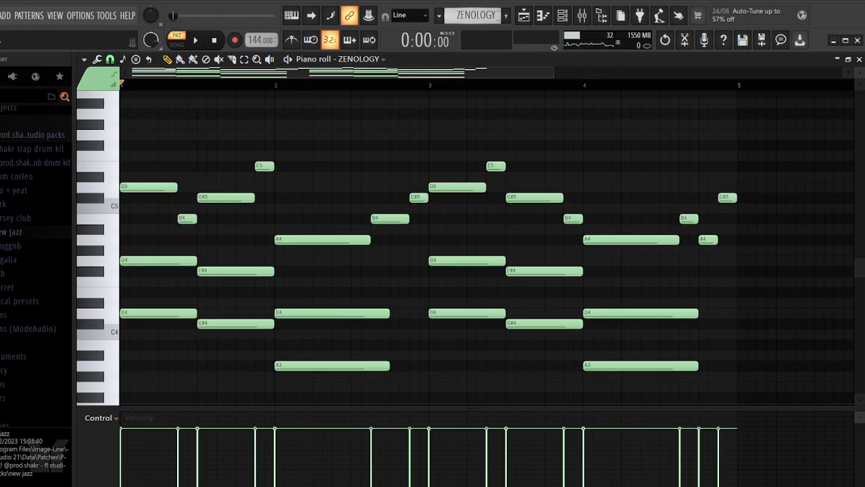
pyautogui.press('space')
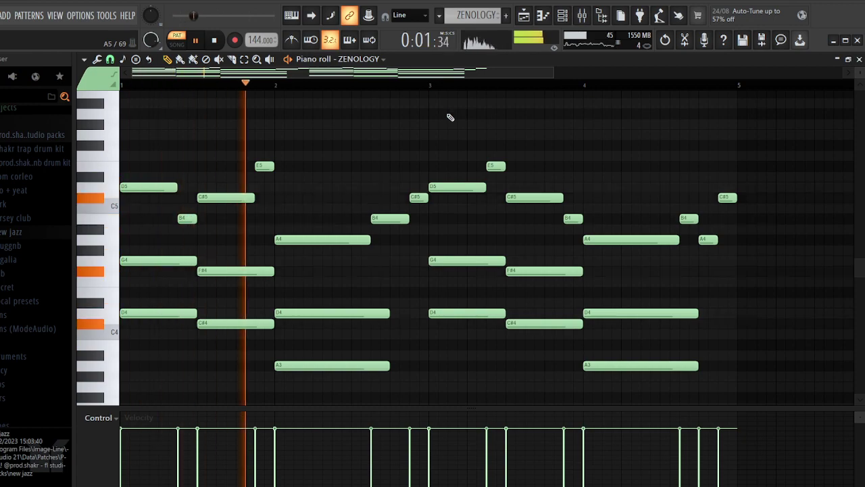
pyautogui.press('space')
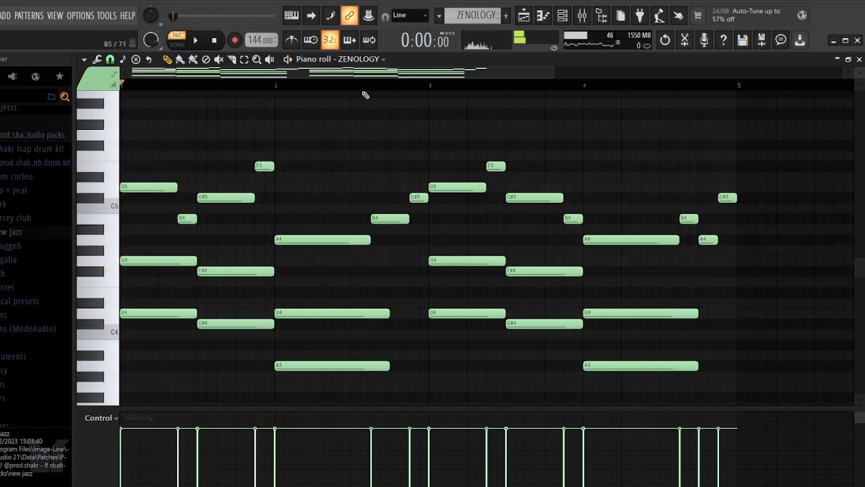
# Replay the arrangement from about bar 9, check the mixer levels and raise the ZENOLOGY #6 channel volume
pyautogui.press('F5')
pyautogui.click(307, 86)
pyautogui.press('space')
pyautogui.scroll(-2, 408, 184)
pyautogui.scroll(1, 408, 185)
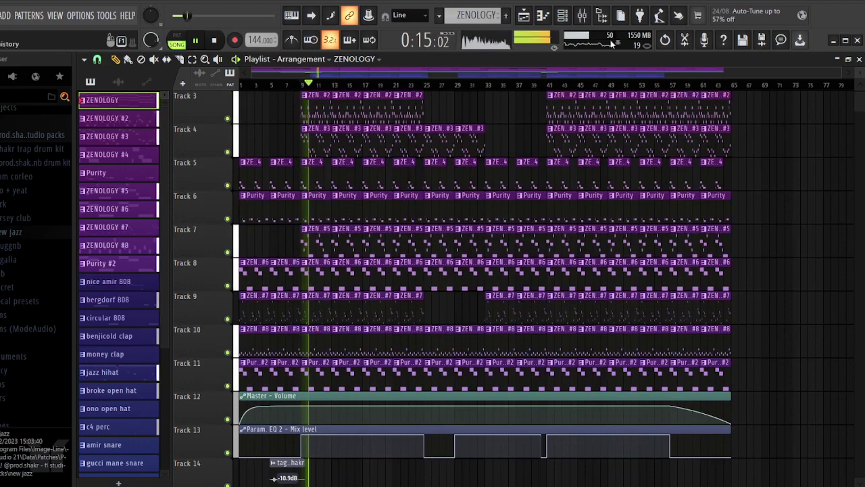
pyautogui.click(571, 19)
pyautogui.click(581, 16)
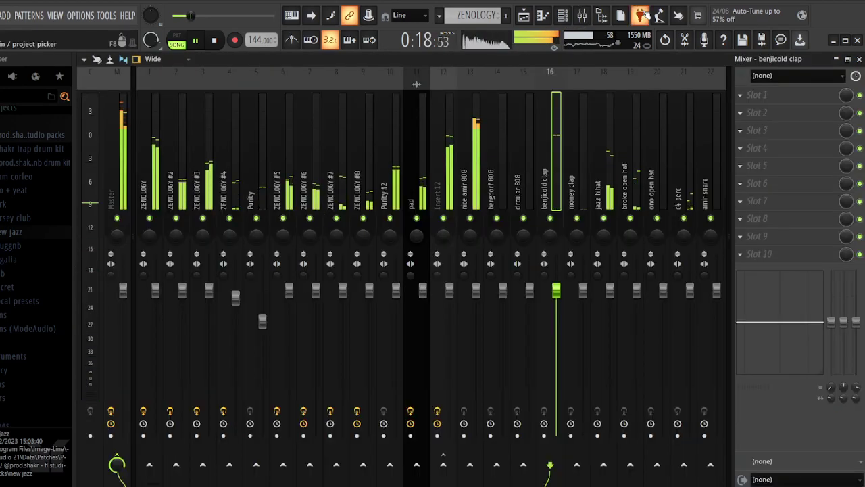
pyautogui.press('F6')
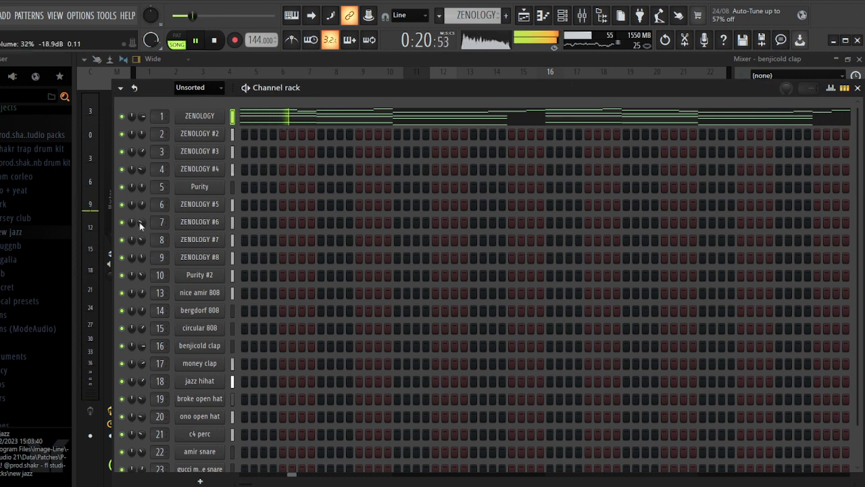
pyautogui.moveTo(141, 221); pyautogui.dragTo(141, 203)
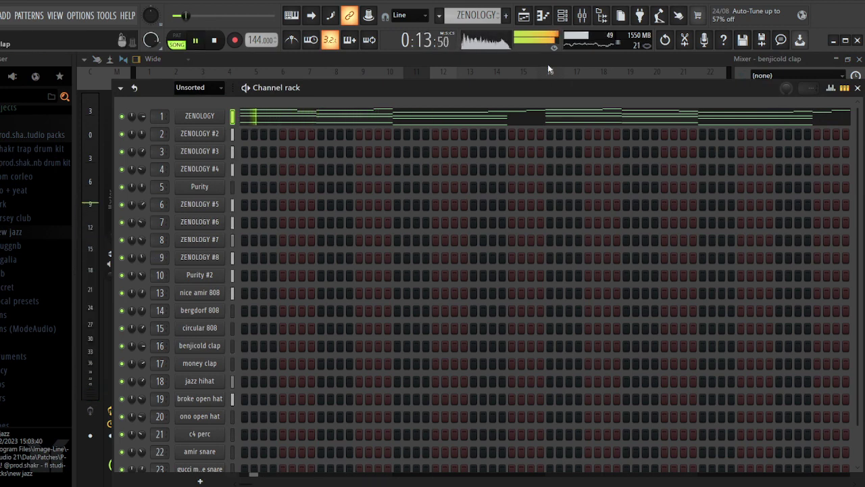
# Layer a copy of all ZENOLOGY #5 notes one octave above the originals and audition the pattern on its own
pyautogui.click(544, 16)
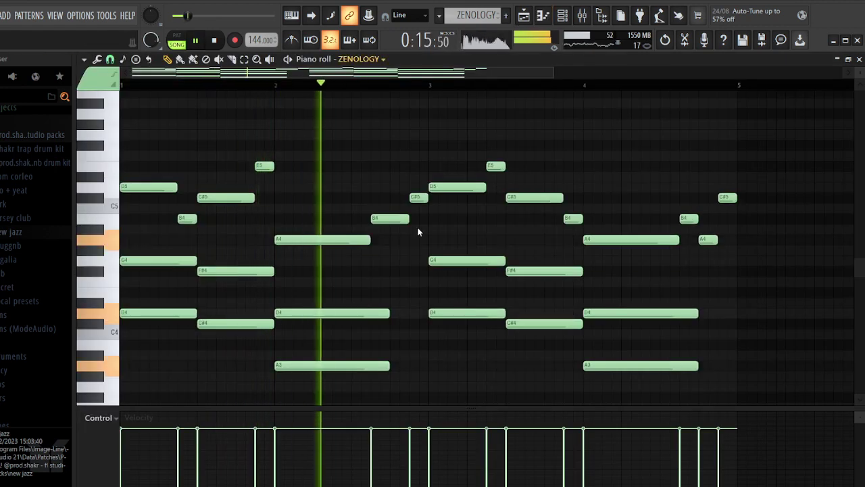
pyautogui.press('Down')
pyautogui.press('Down')
pyautogui.press('Down')
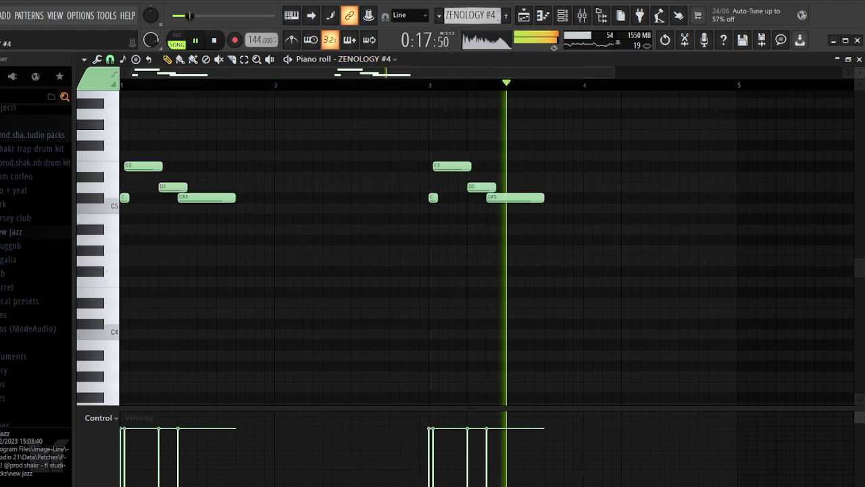
pyautogui.press('Down')
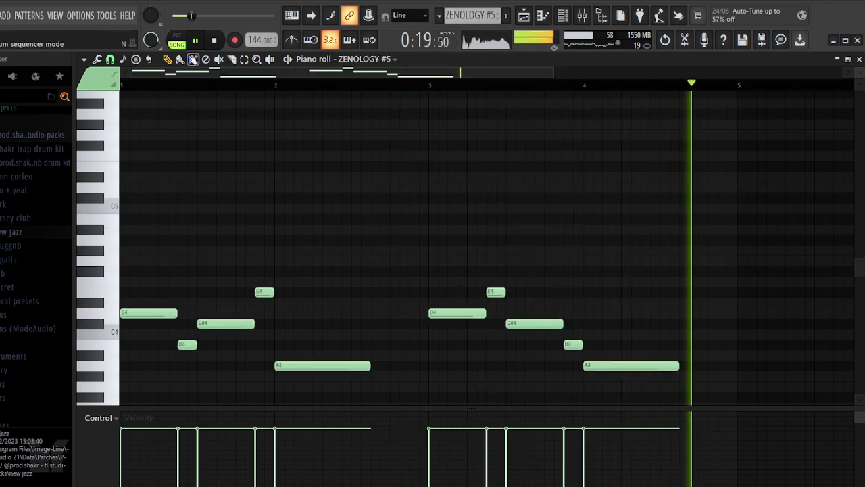
pyautogui.press('l')
pyautogui.scroll(-5, 315, 169)
pyautogui.hotkey('ctrl', 'a')
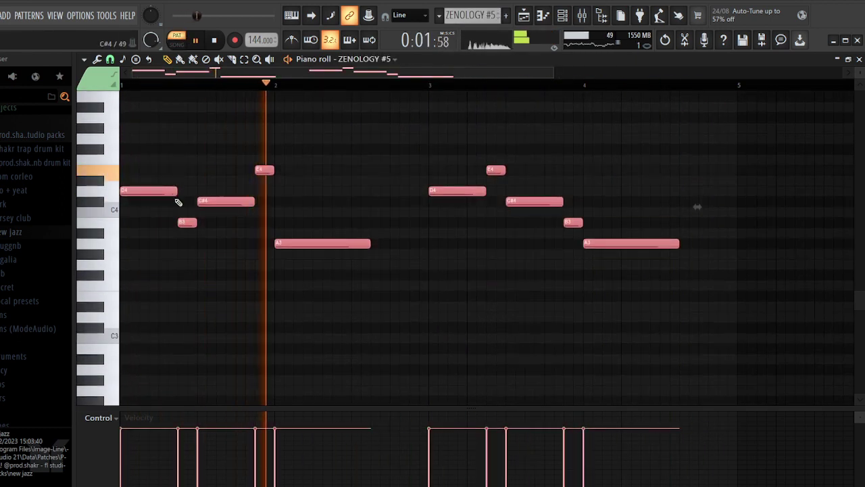
pyautogui.hotkey('ctrl', 'c')
pyautogui.hotkey('ctrl', 'v')
pyautogui.hotkey('ctrl', 'Up')
pyautogui.press('space')
pyautogui.press('space')
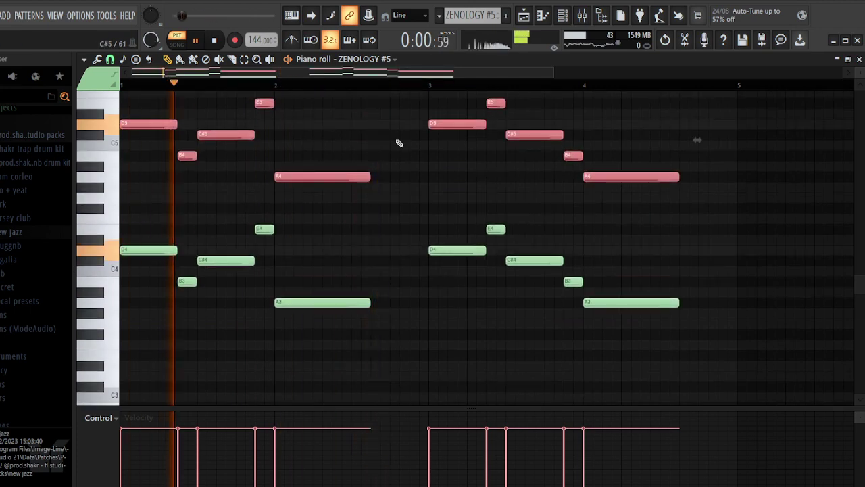
pyautogui.hotkey('ctrl', 'd')
# Check the ZENOLOGY #5 channel volume and replay the arrangement from just before the first drum entry
pyautogui.click(563, 16)
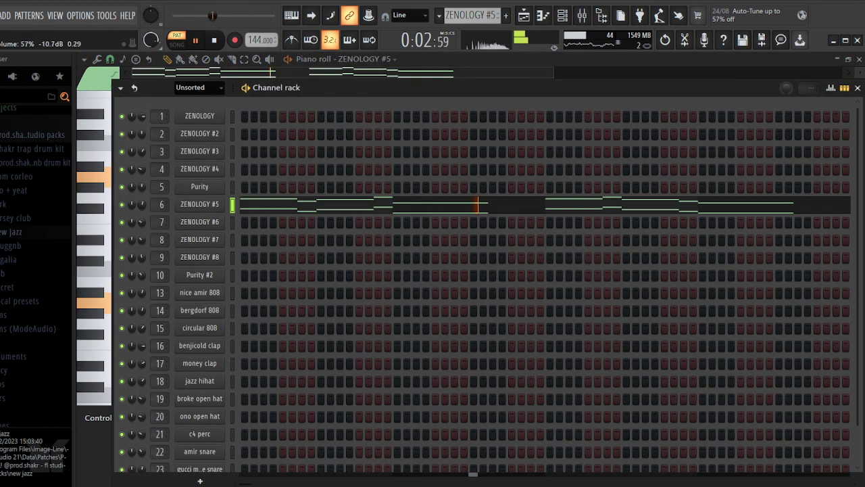
pyautogui.press('F9')
pyautogui.press('F5')
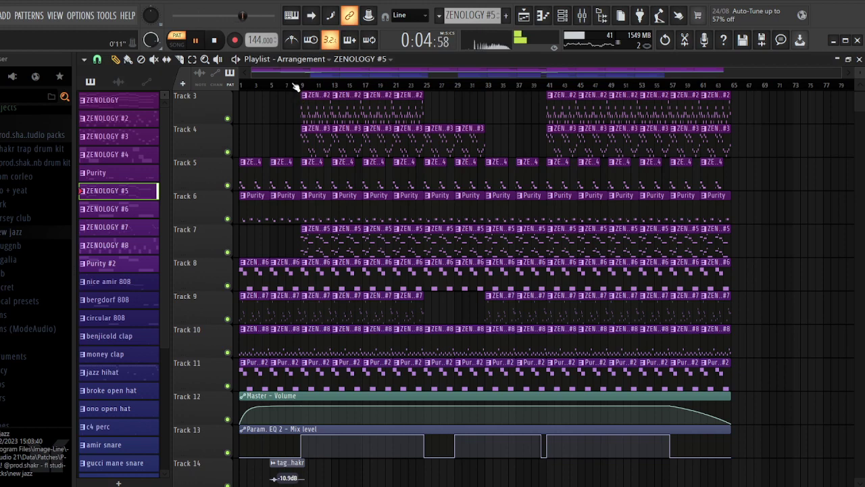
pyautogui.click(296, 87)
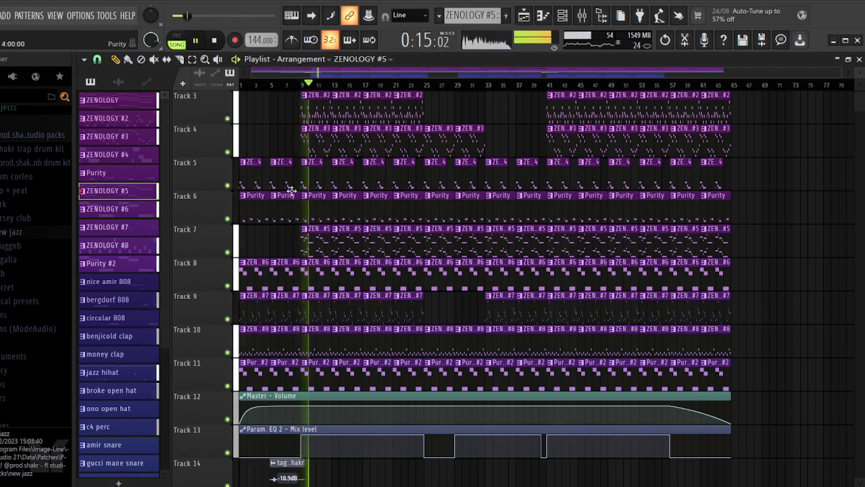
# Review all arrangement tracks during playback, from the melody layers through the automation, risers and drums
pyautogui.scroll(1, 475, 234)
pyautogui.click(581, 21)
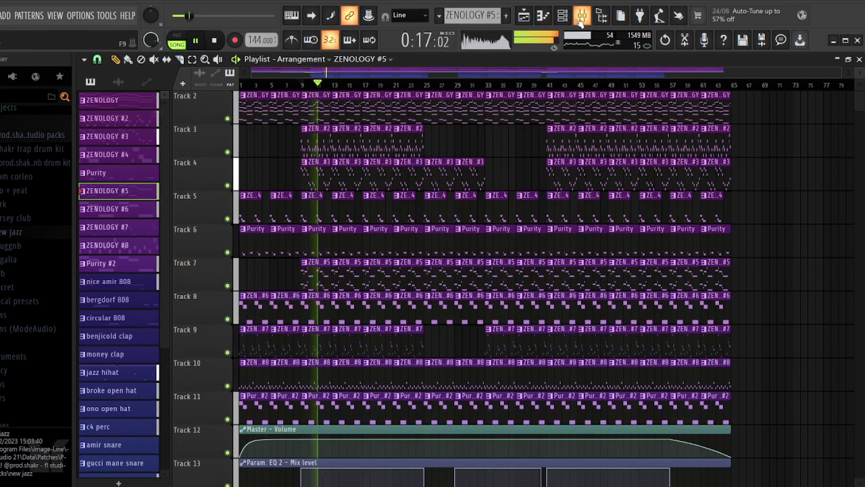
pyautogui.click(562, 16)
pyautogui.press('F6')
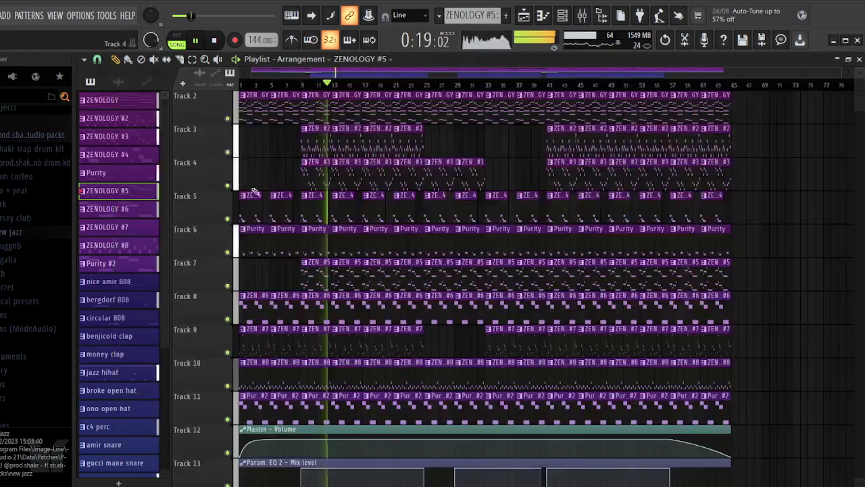
pyautogui.scroll(-8, 757, 181)
pyautogui.scroll(-8, 699, 178)
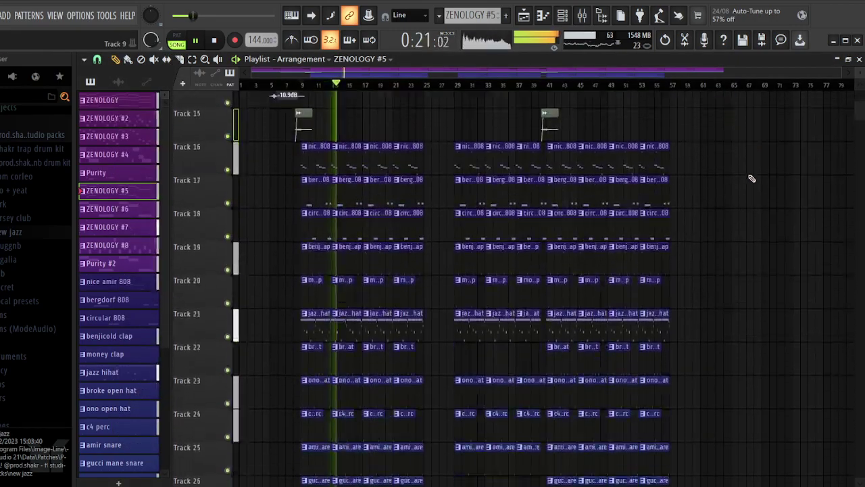
pyautogui.scroll(12, 691, 205)
pyautogui.scroll(4, 690, 194)
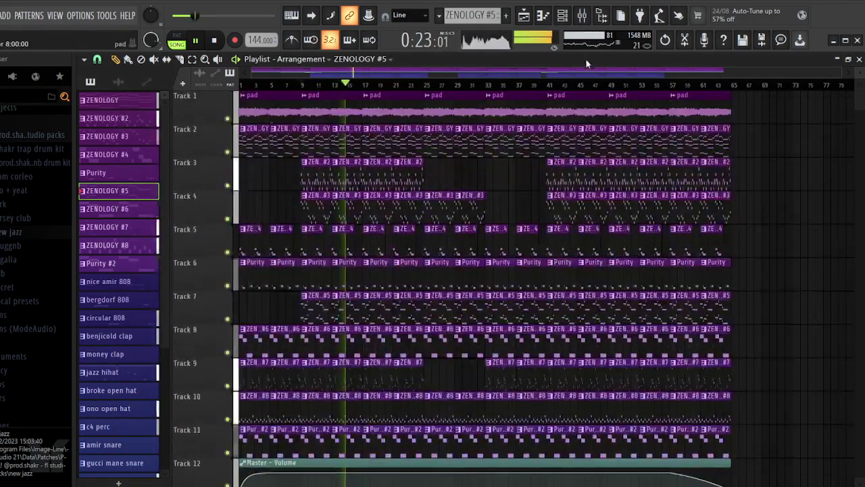
# Analyse the beat's key with Auto-Key on the Master channel, disable the plugin's slot and return to the playlist
pyautogui.click(581, 16)
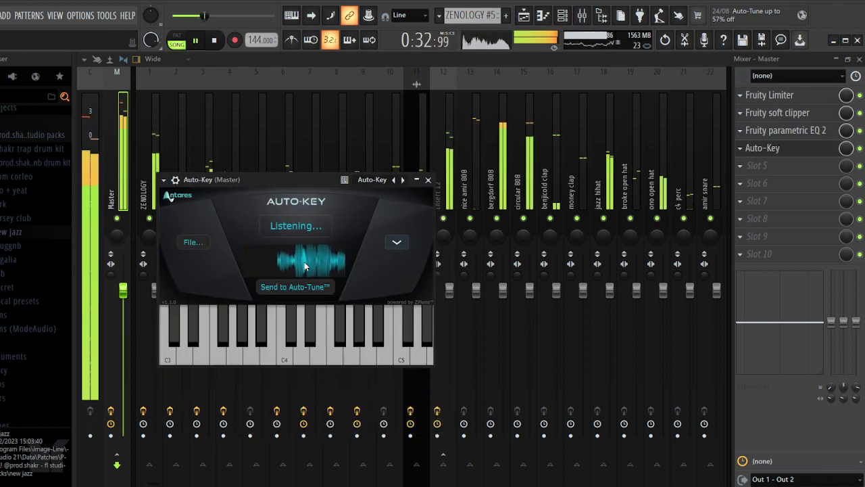
pyautogui.click(860, 148)
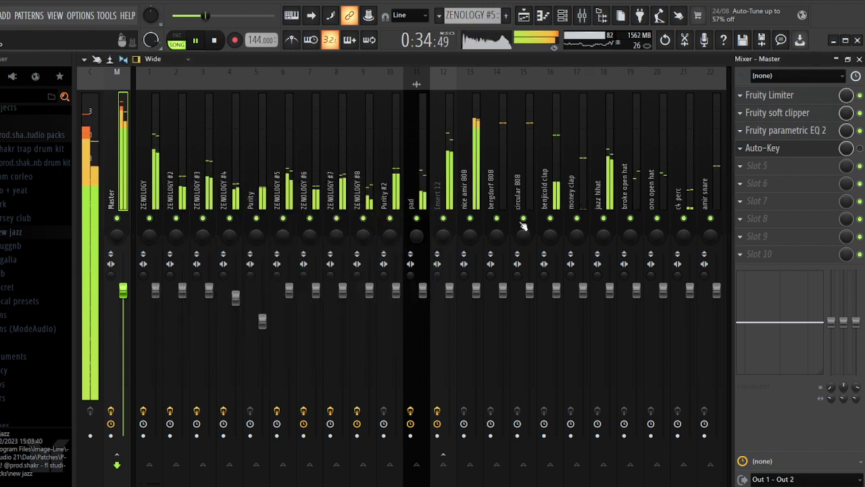
pyautogui.click(777, 153)
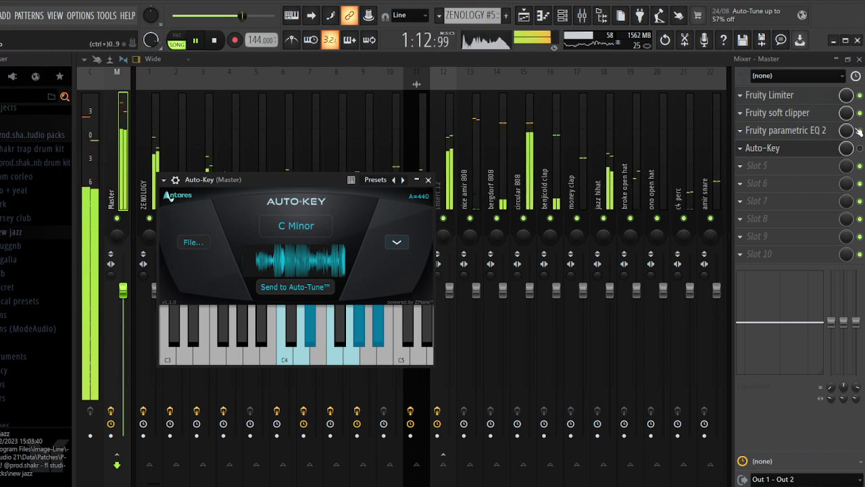
pyautogui.click(428, 179)
pyautogui.click(860, 59)
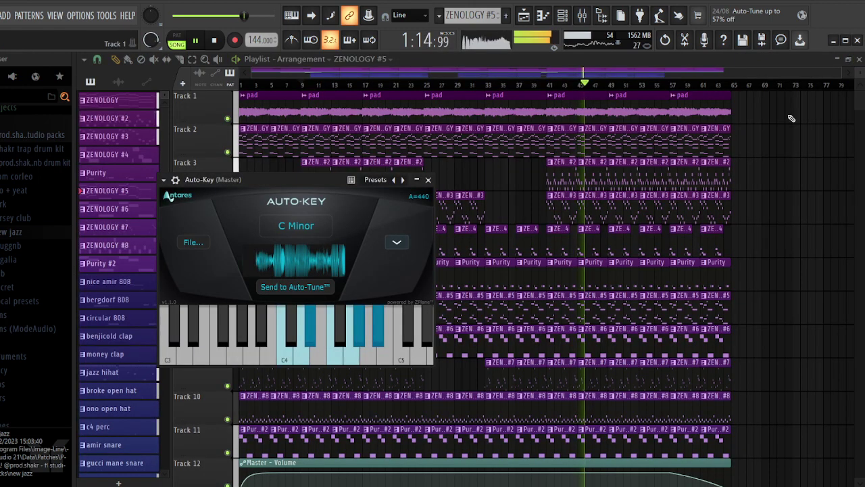
# Stop playback and make a time selection over the full arrangement, from bar 1 to bar 65
pyautogui.rightClick(761, 116)
pyautogui.press('space')
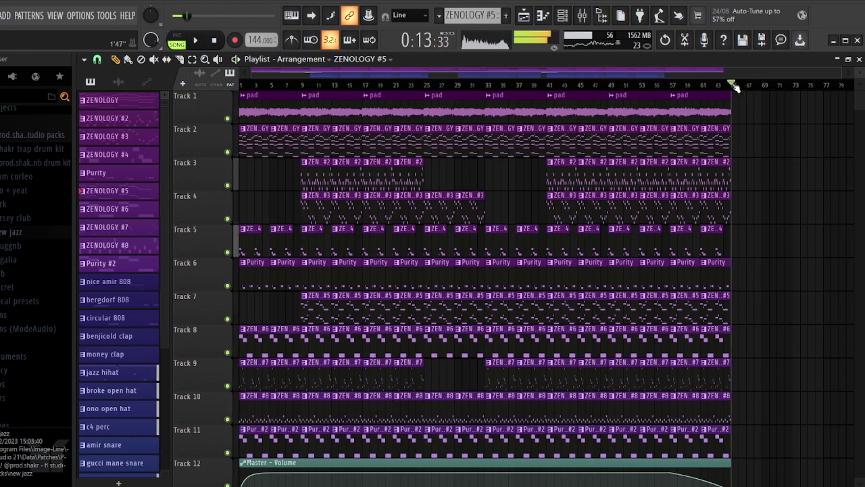
pyautogui.moveTo(734, 85); pyautogui.dragTo(241, 86)
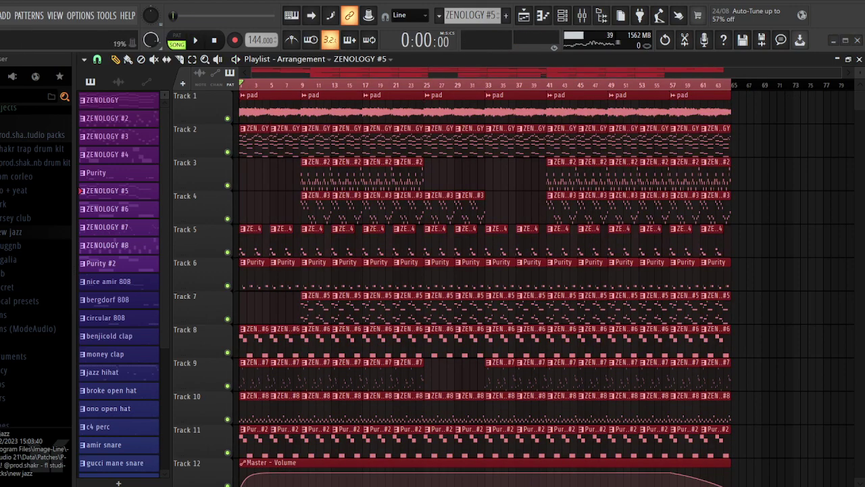